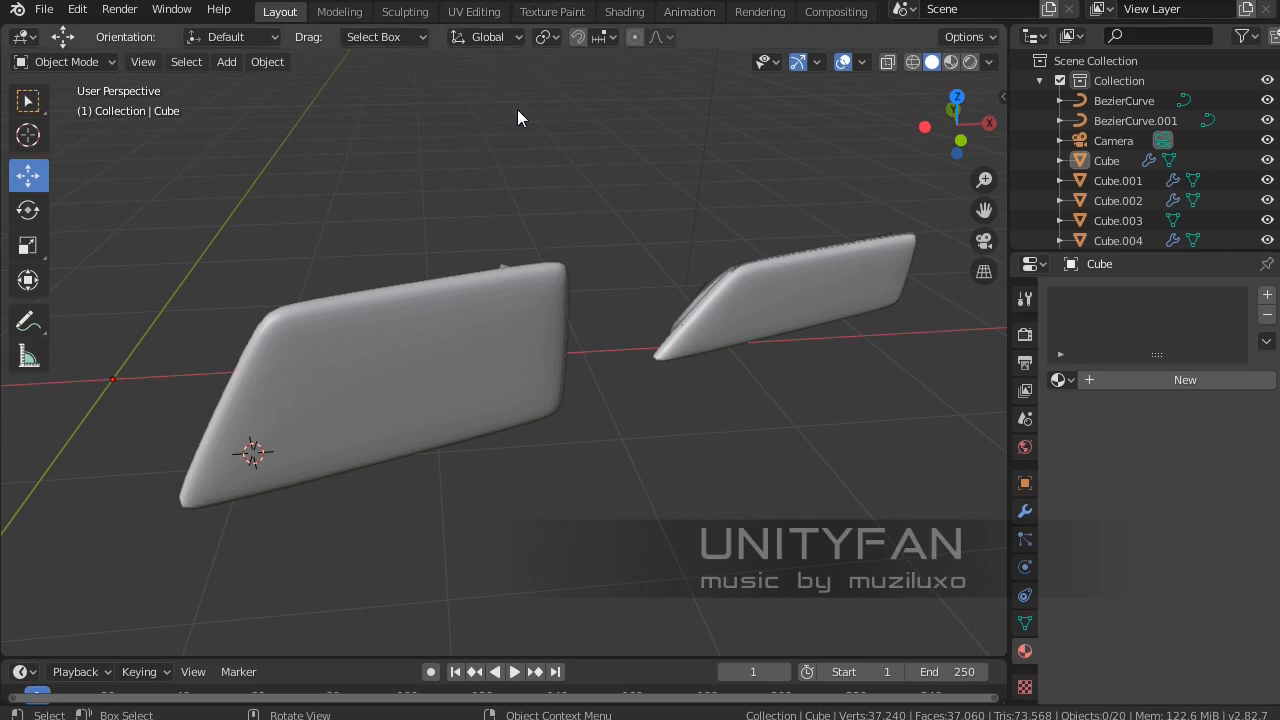
Hide the front cover objects of both headlights so their inner parts are exposed.
middle_drag(477, 143, 517, 262)
click(561, 287)
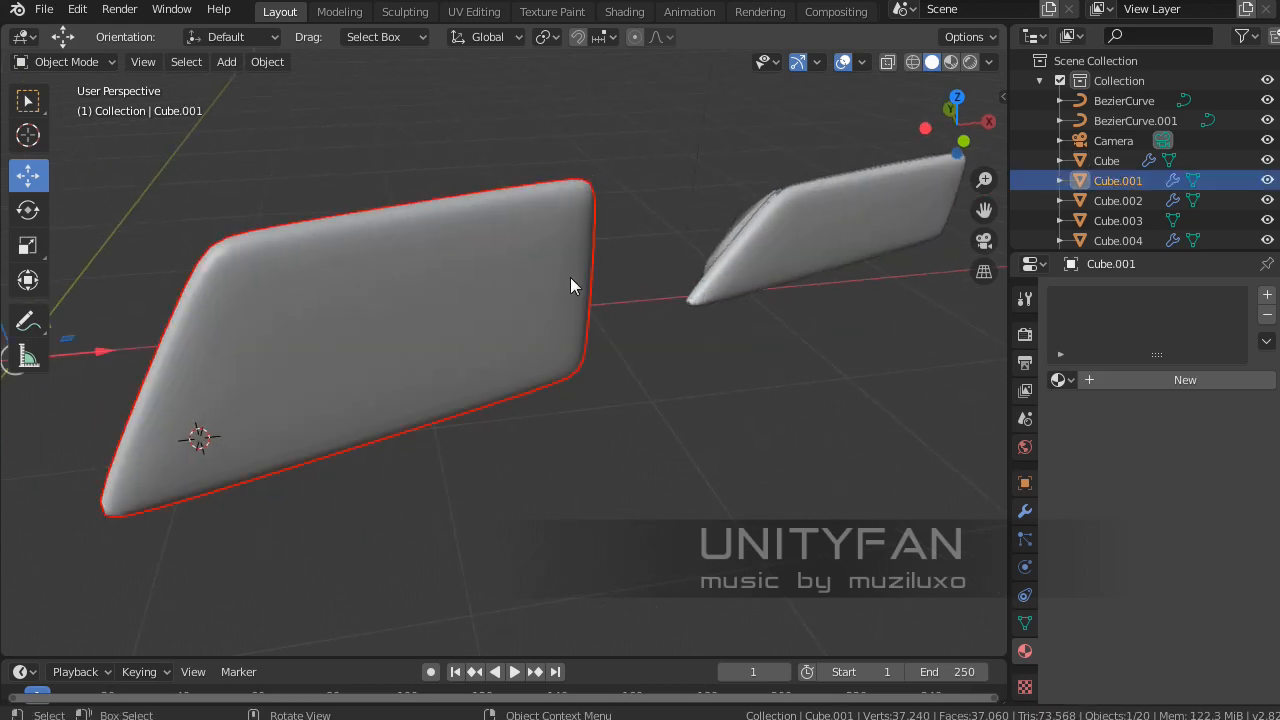
key(h)
click(836, 224)
middle_drag(777, 279, 733, 283)
key(h)
middle_drag(647, 286, 609, 290)
scroll(647, 273, up, 3)
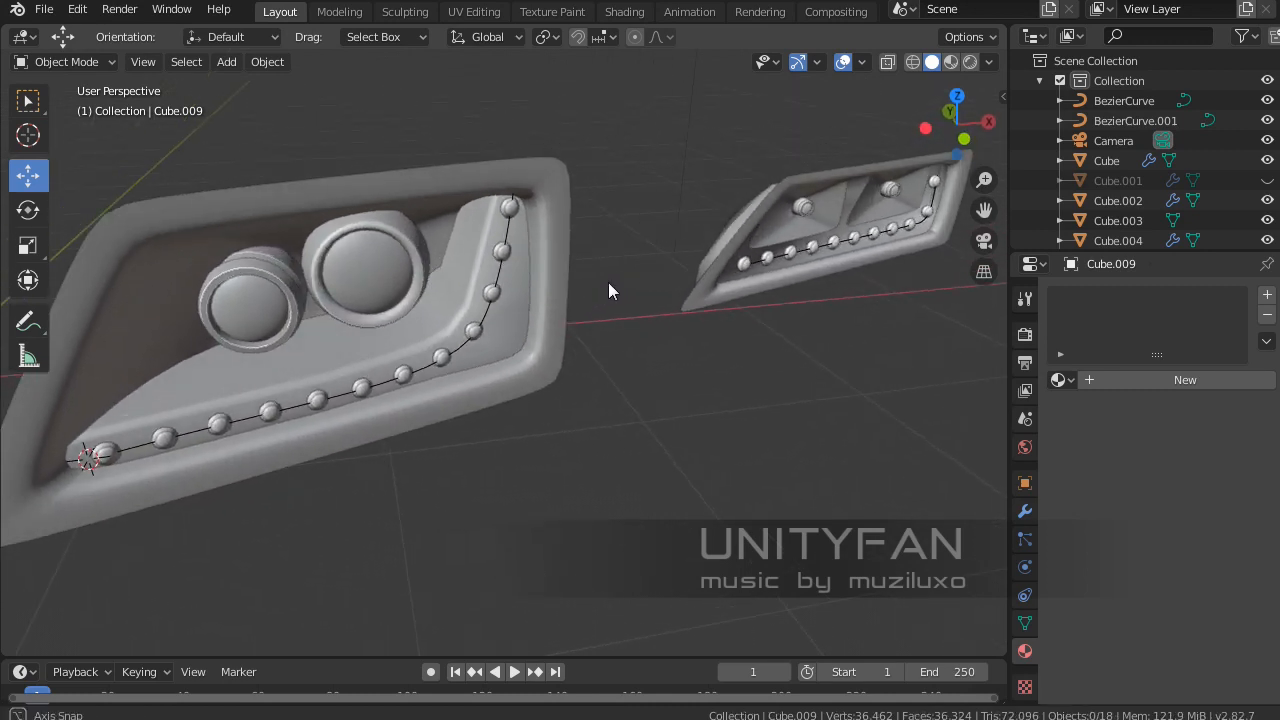
middle_drag(686, 293, 655, 306)
Add a Subdivision Surface modifier to the inner panel beneath the bead row of the larger headlight.
click(656, 306)
click(634, 311)
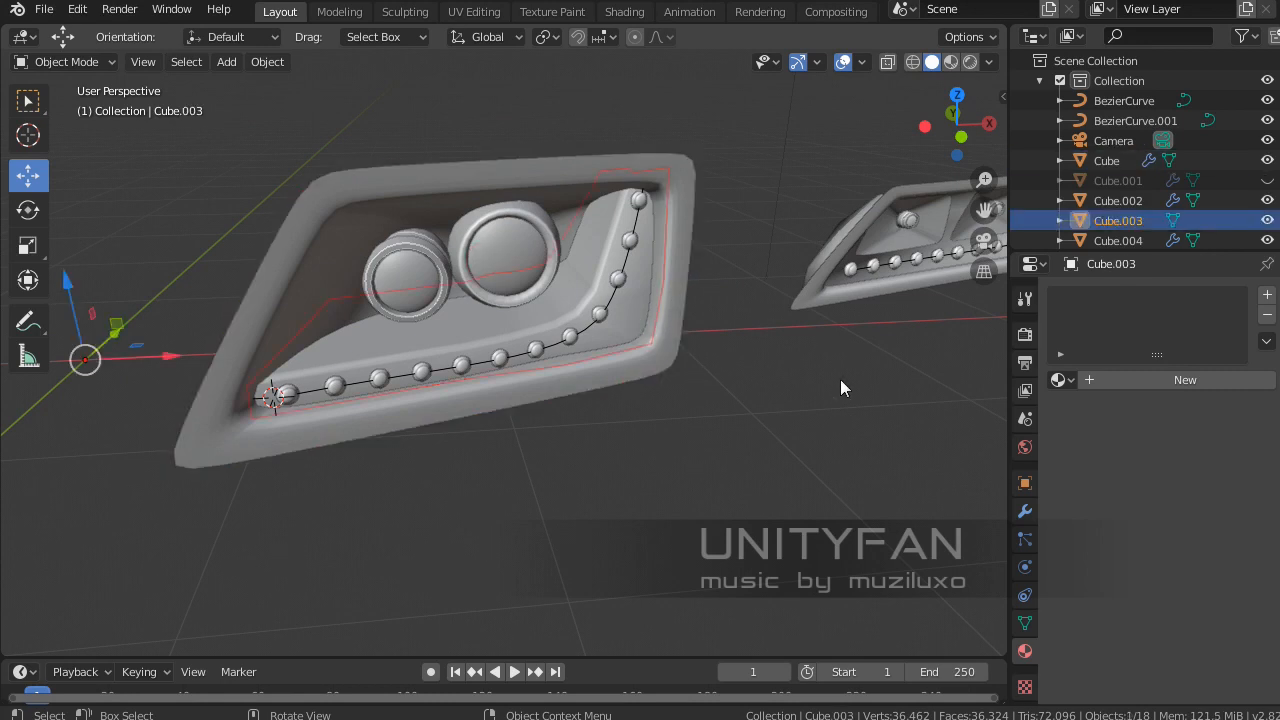
scroll(840, 379, up, 2)
middle_drag(675, 356, 740, 372)
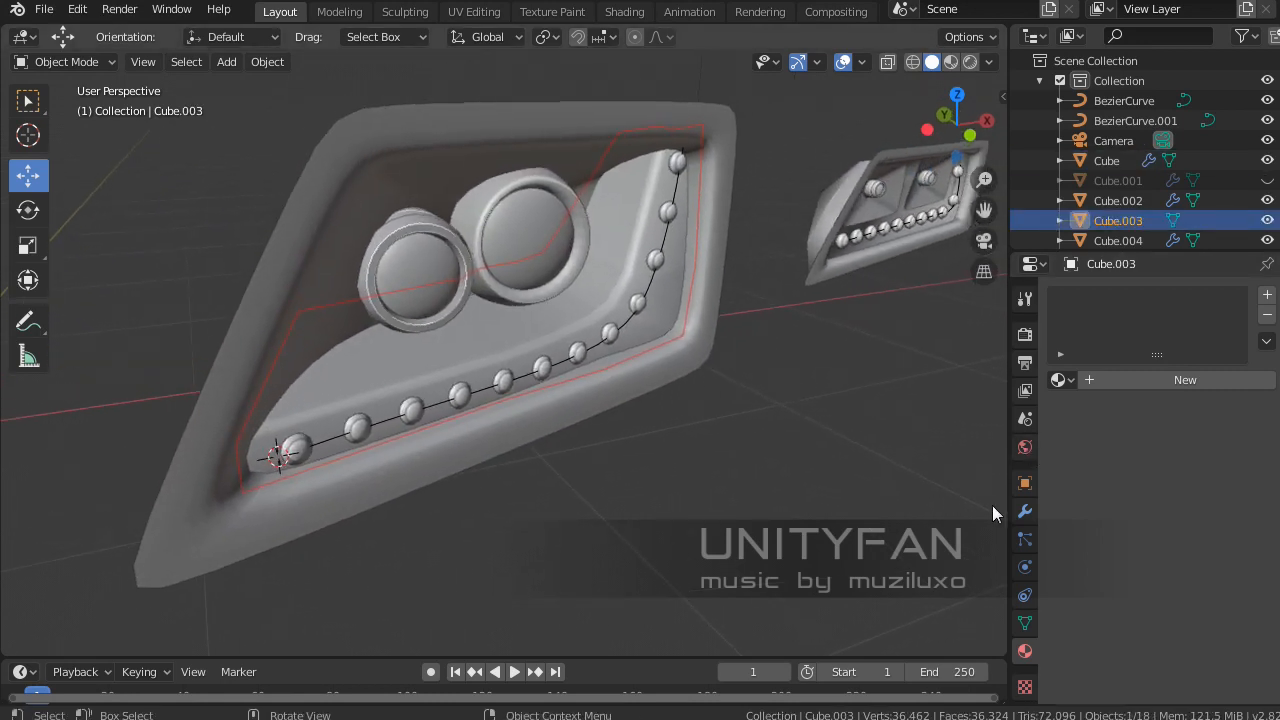
click(1024, 511)
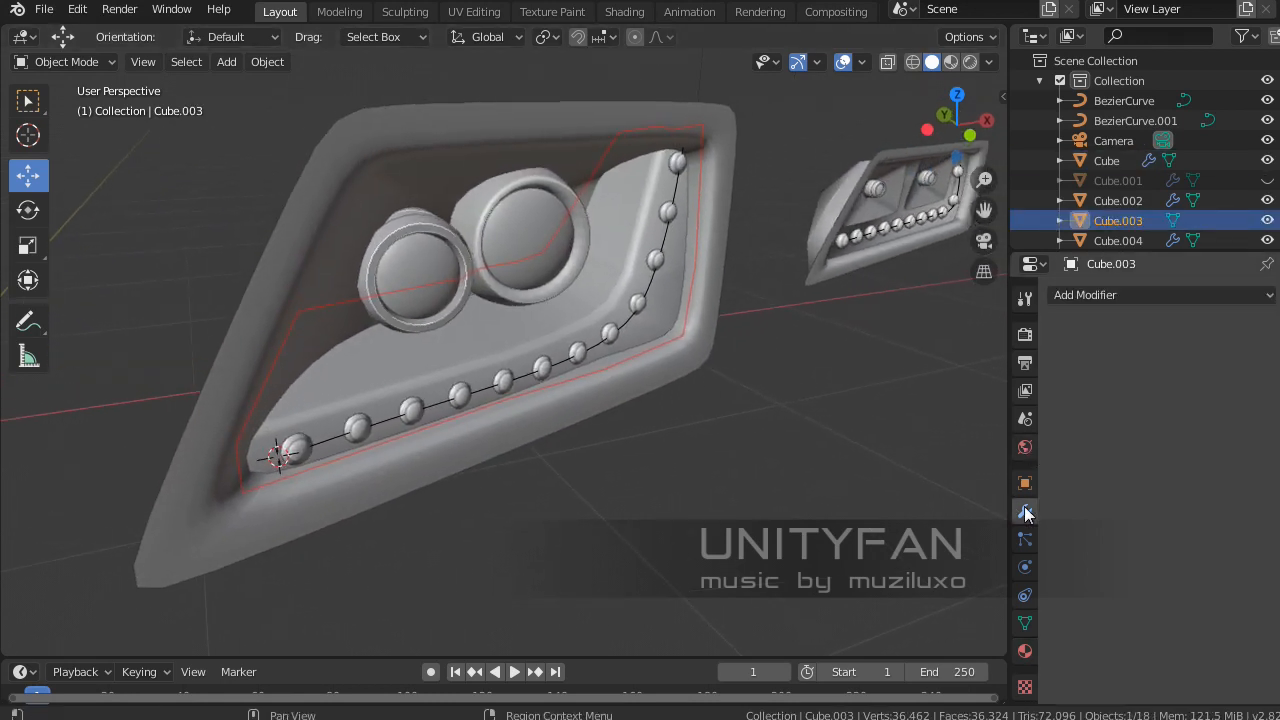
click(1122, 295)
click(905, 625)
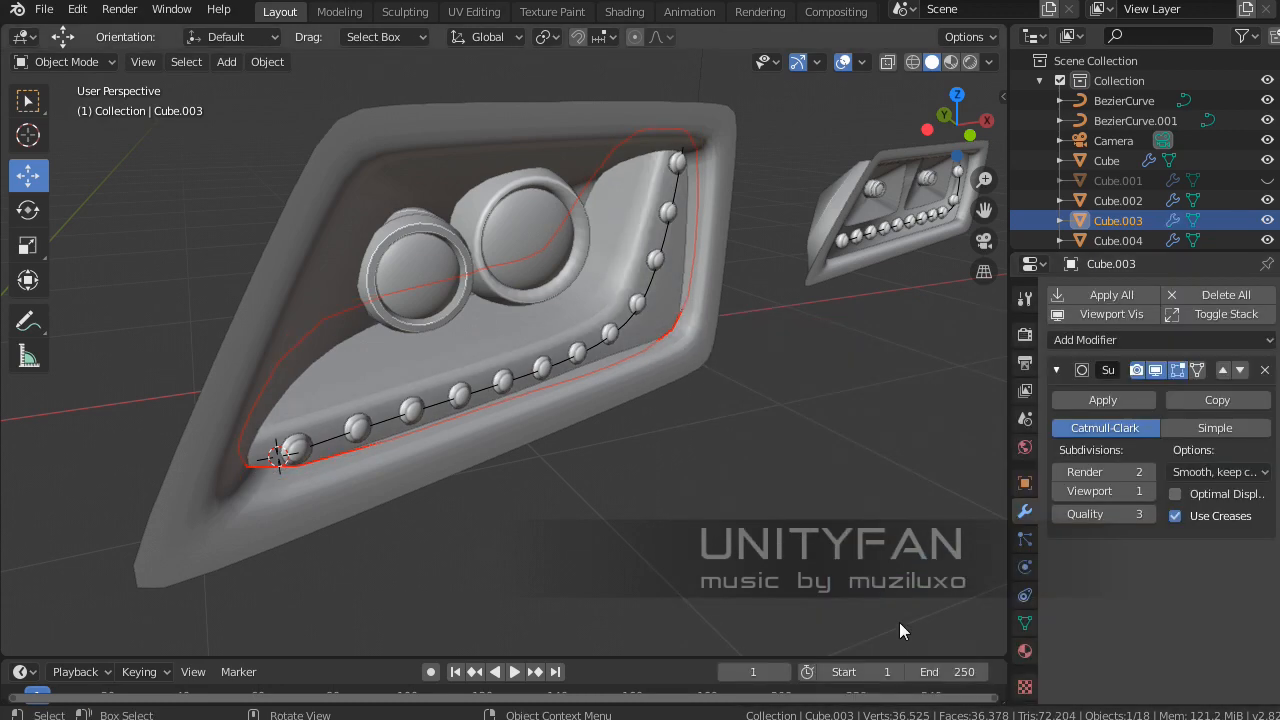
Add a loop cut to the inner panel's mesh, slid close to its narrow pointed end.
scroll(681, 487, up, 6)
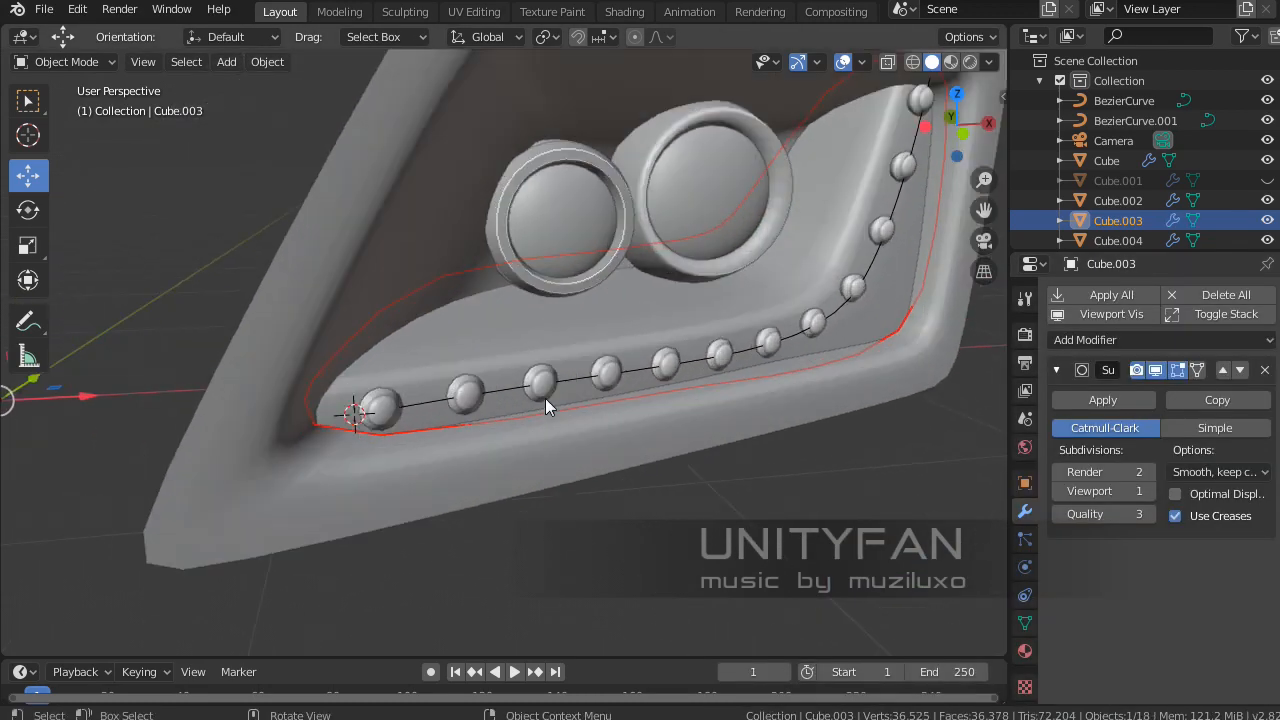
key(Tab)
click(30, 505)
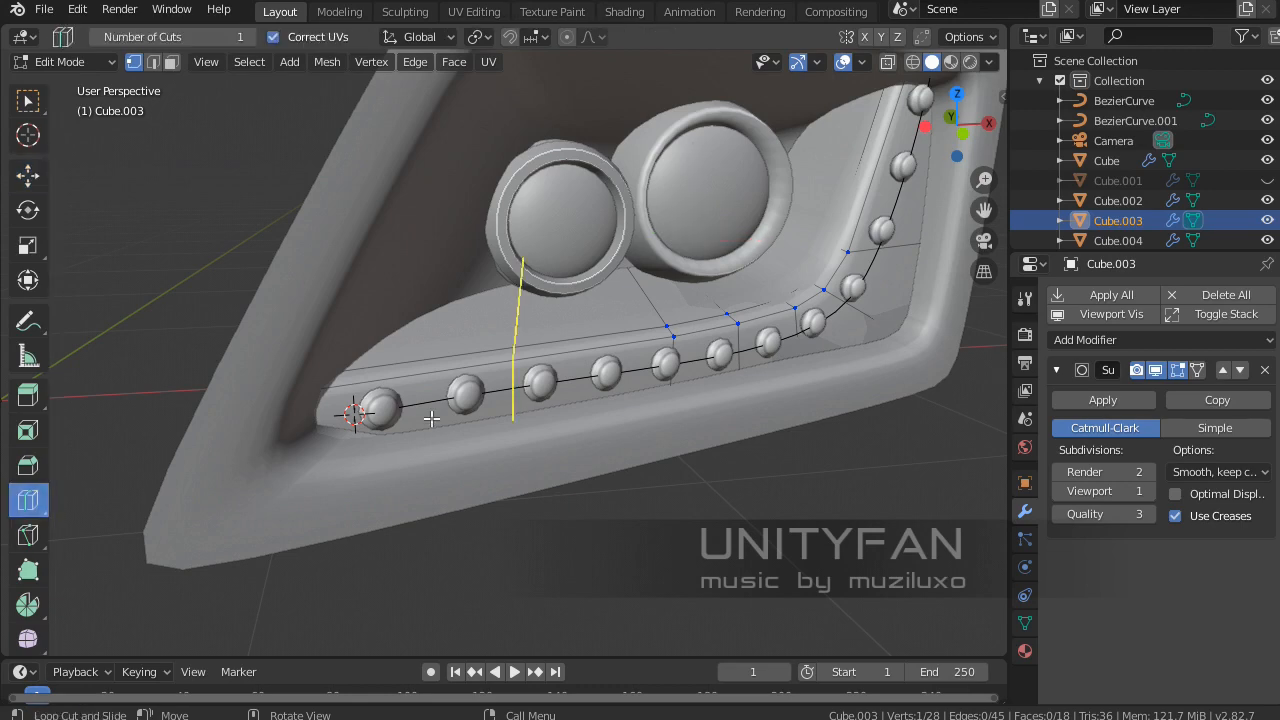
drag(464, 394, 341, 413)
key(Tab)
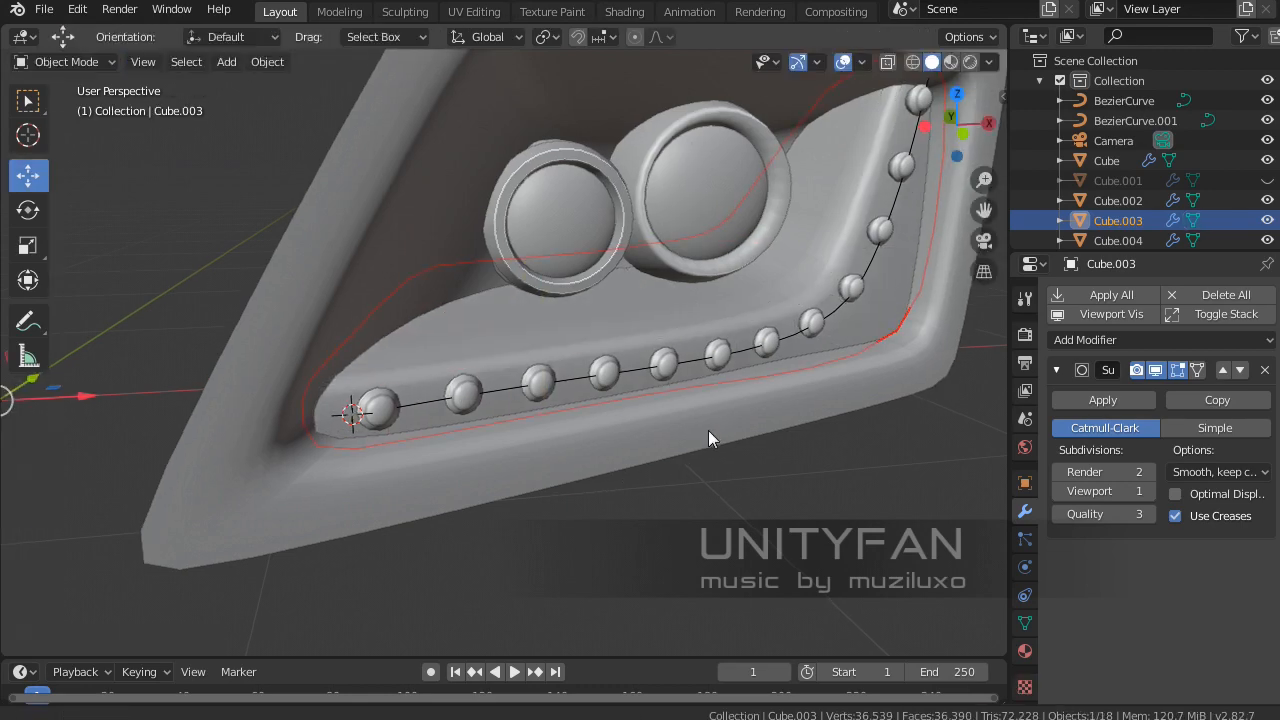
middle_drag(708, 430, 562, 462)
scroll(643, 447, up, 4)
key(Tab)
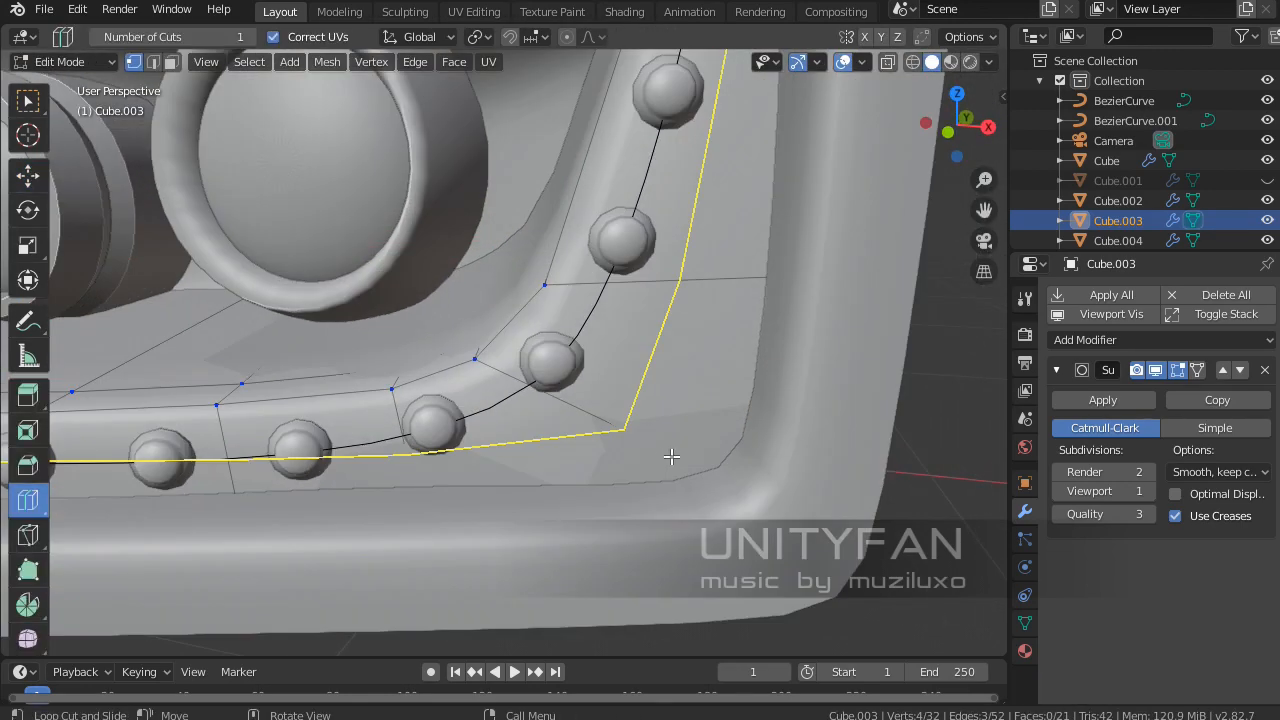
key(Tab)
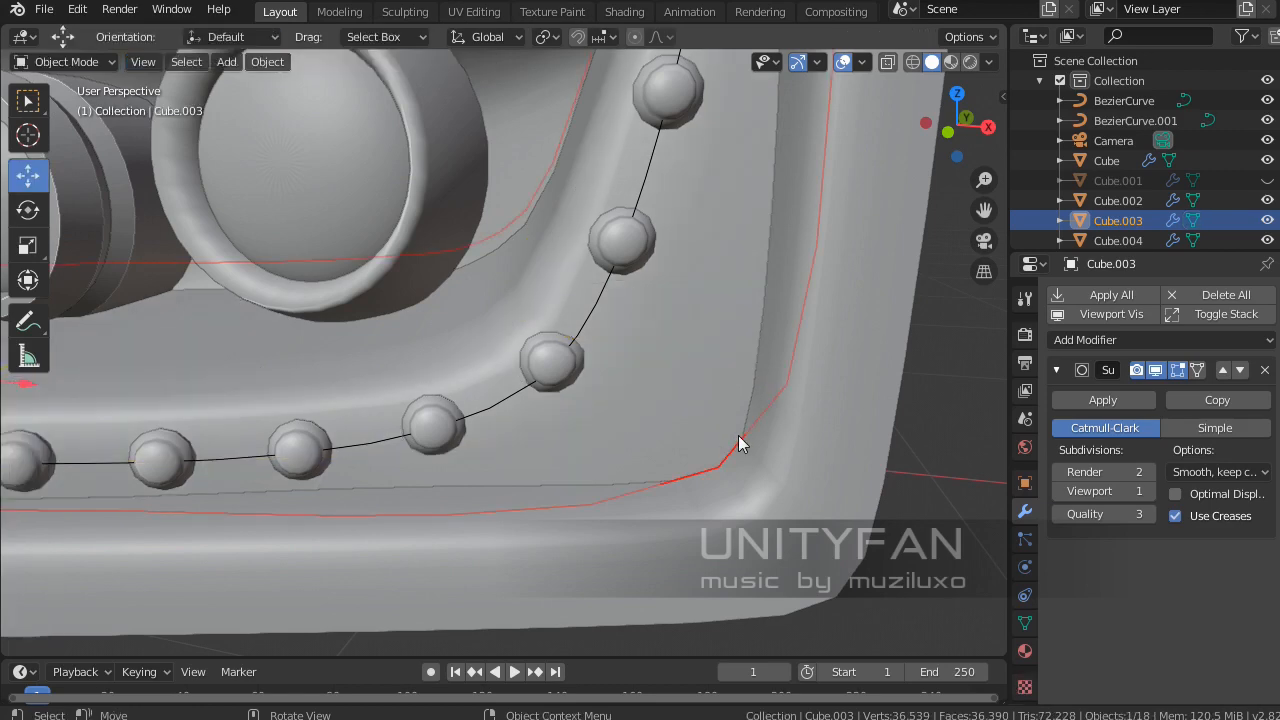
Move the starting control point of the larger headlight's bead curve along the Z axis.
scroll(749, 457, down, 6)
middle_drag(749, 457, 604, 396)
scroll(479, 412, up, 3)
click(452, 402)
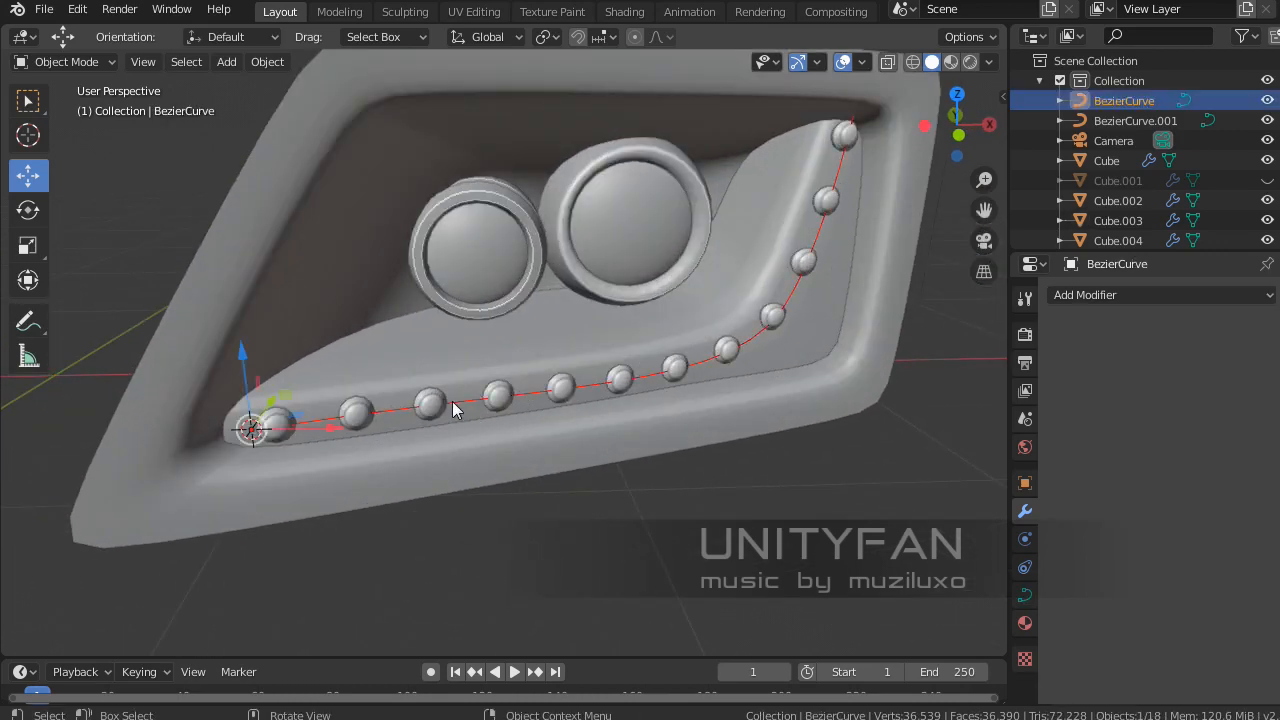
key(Tab)
click(284, 424)
scroll(315, 418, down, 2)
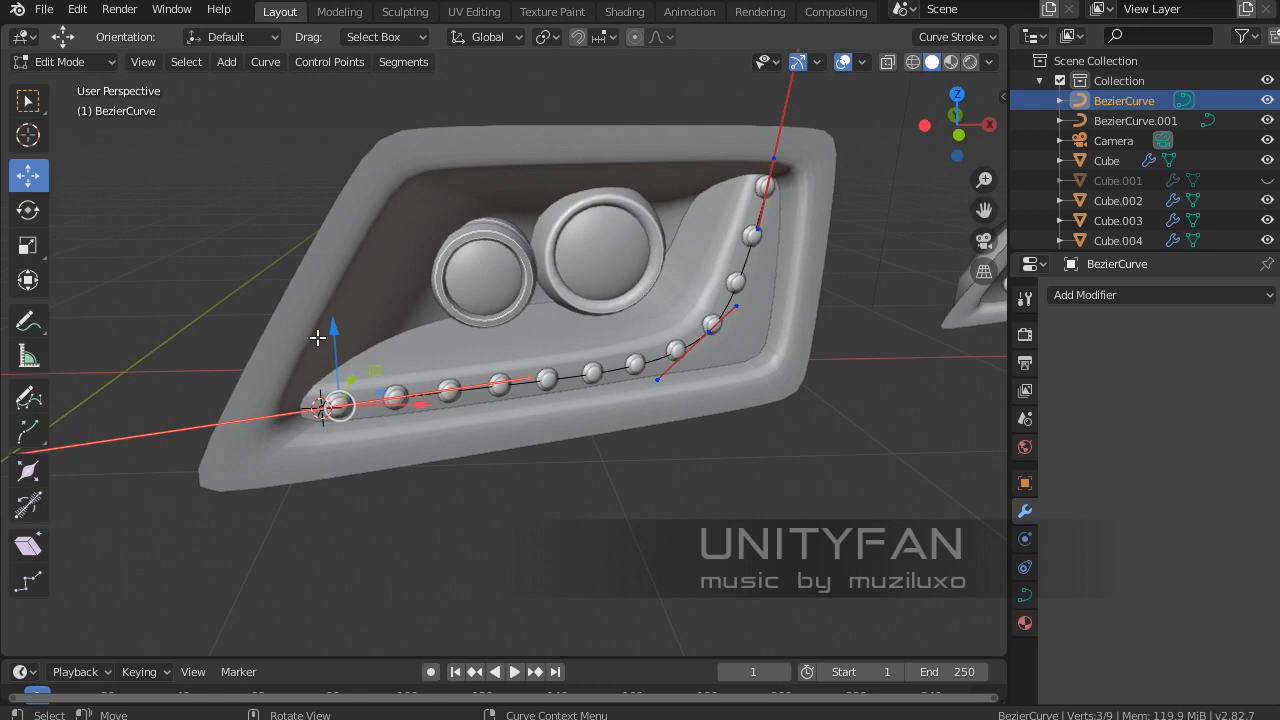
key(g)
key(z)
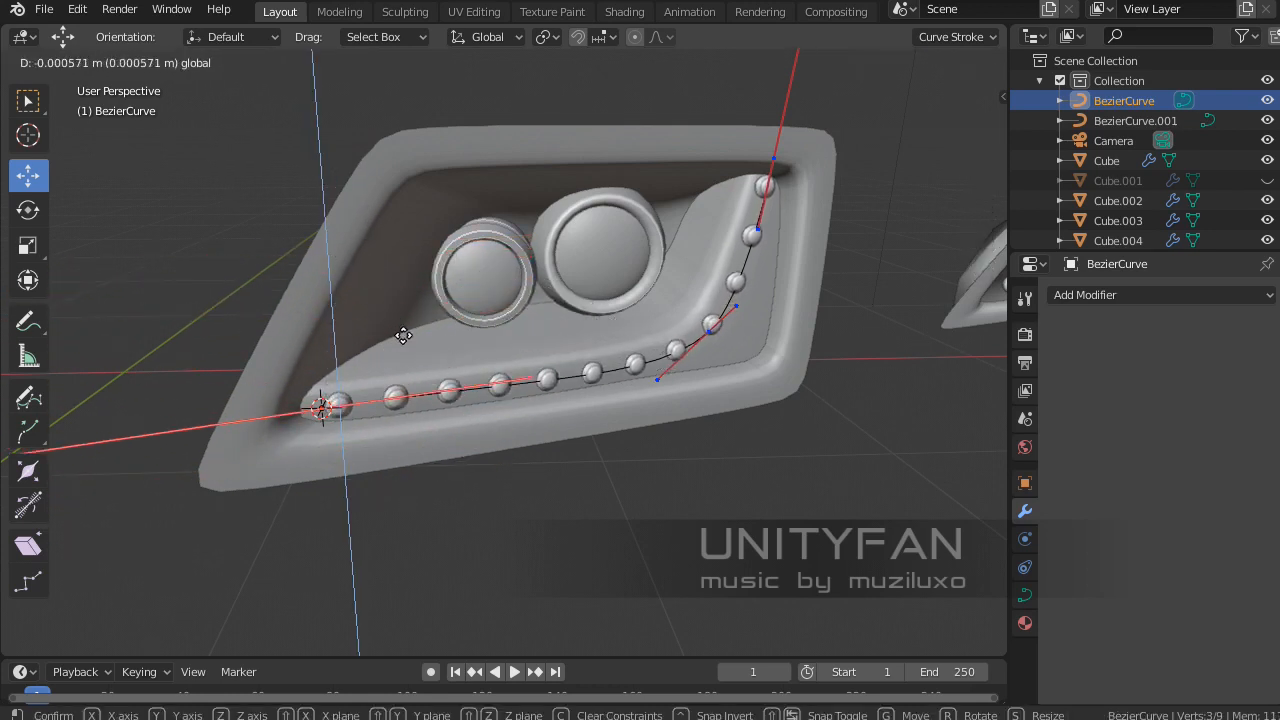
click(430, 178)
middle_drag(517, 349, 608, 343)
key(Tab)
click(618, 470)
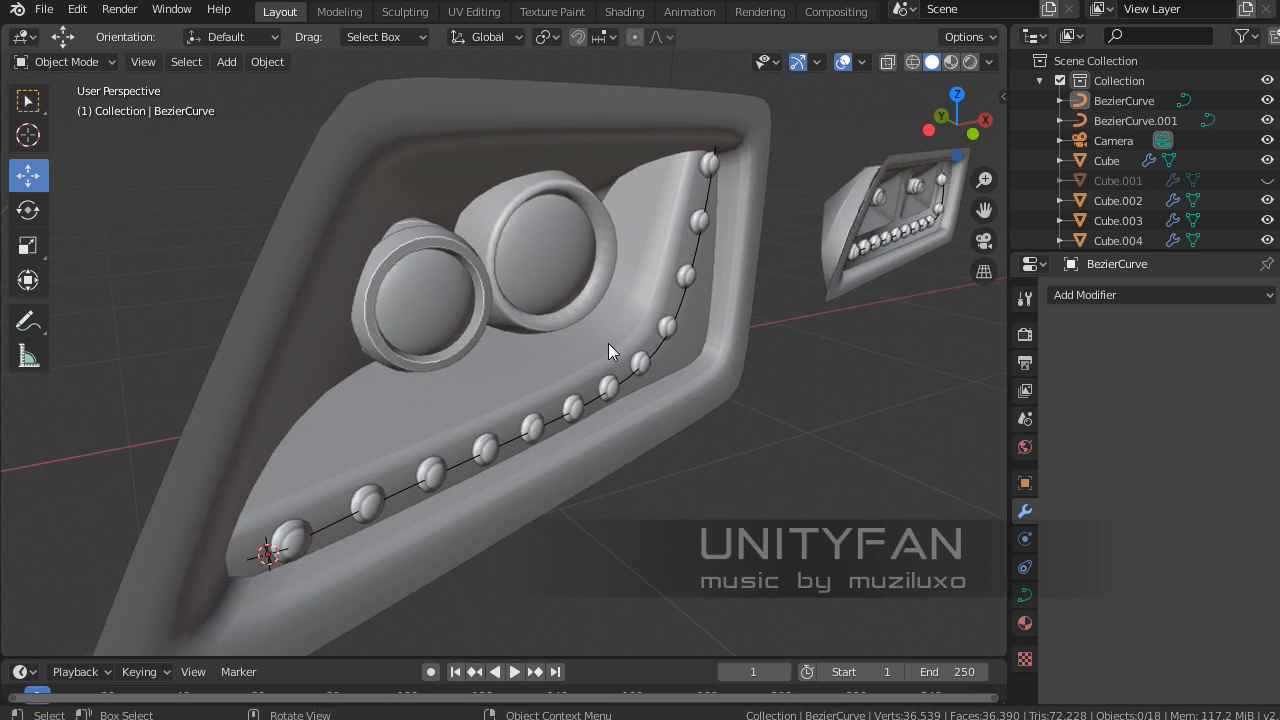
Switch the viewport shading to Material Preview.
scroll(615, 353, down, 3)
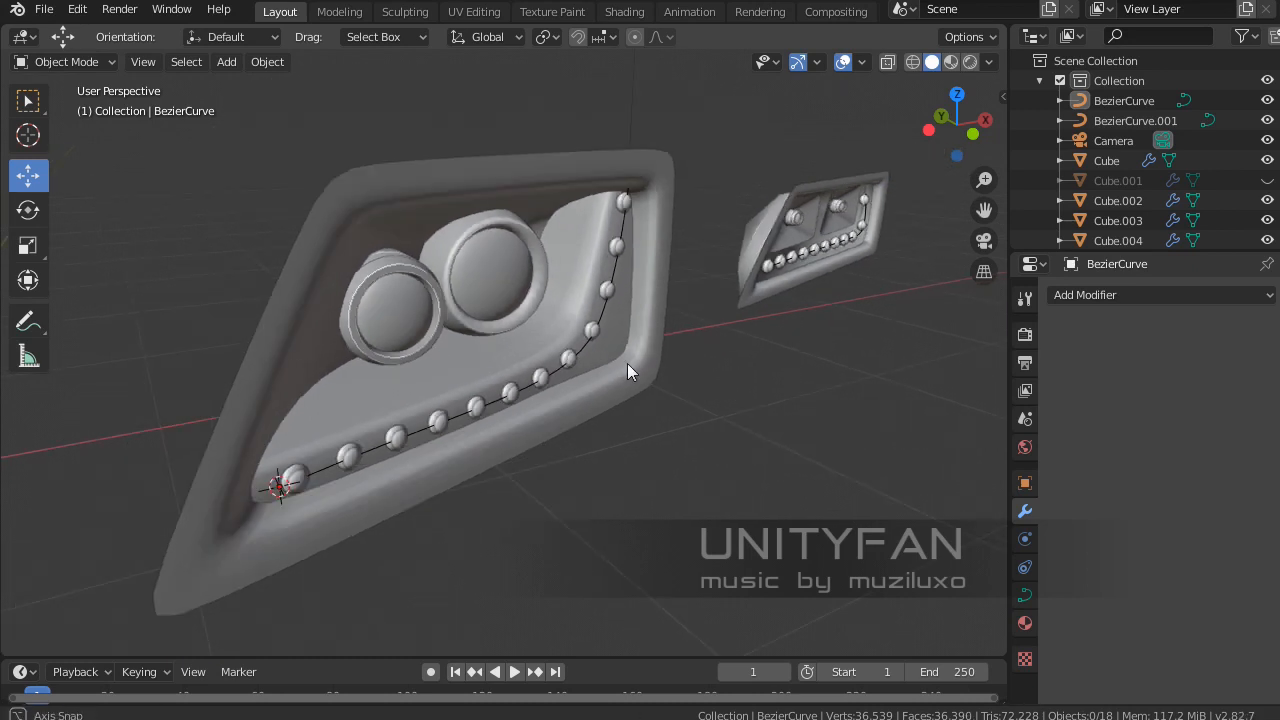
middle_drag(627, 363, 577, 392)
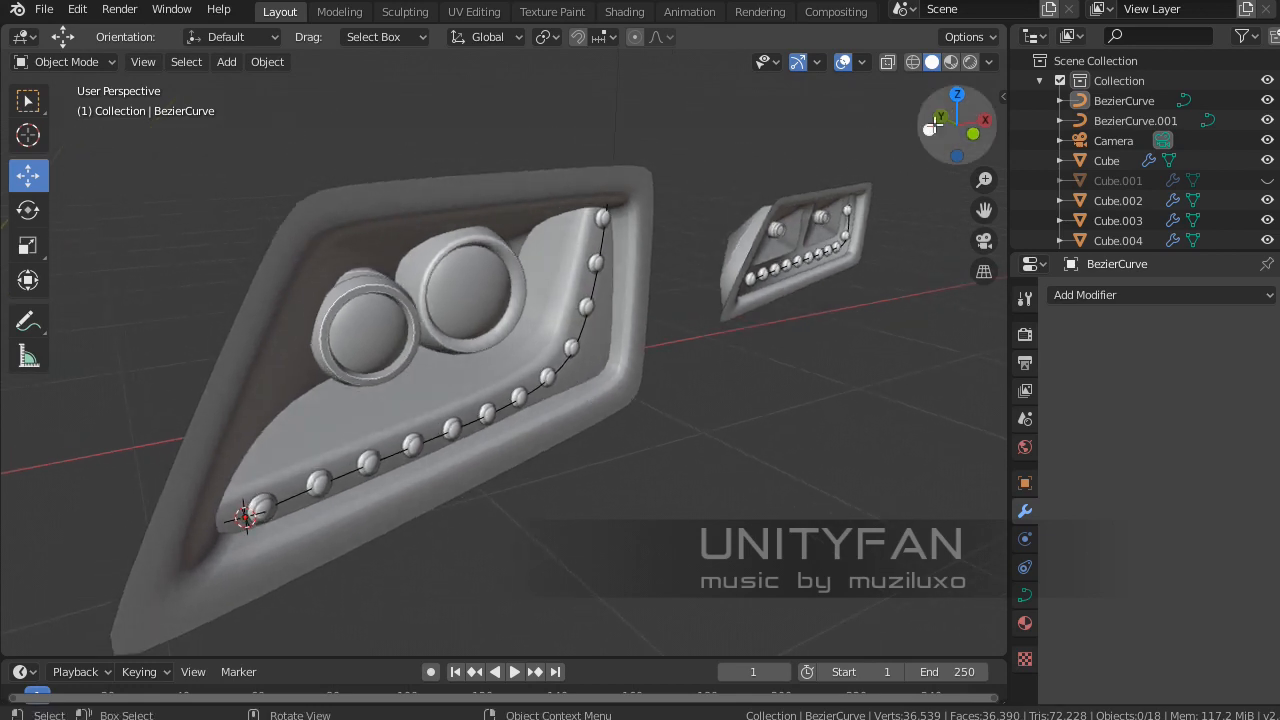
click(953, 61)
mouse_move(750, 344)
middle_down()
mouse_move(633, 428)
mouse_move(481, 377)
mouse_move(592, 374)
middle_up()
scroll(633, 428, up, 3)
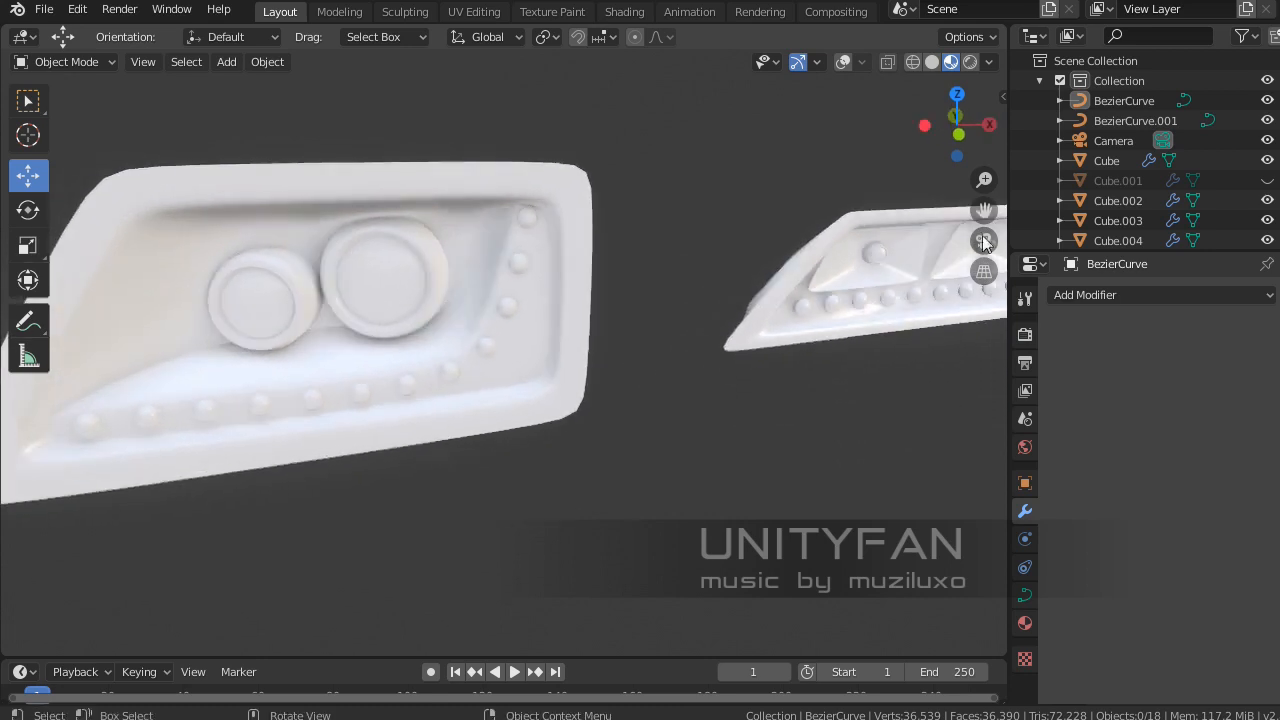
Hide the two Bezier curves that guide the bead rows of both headlights.
click(477, 373)
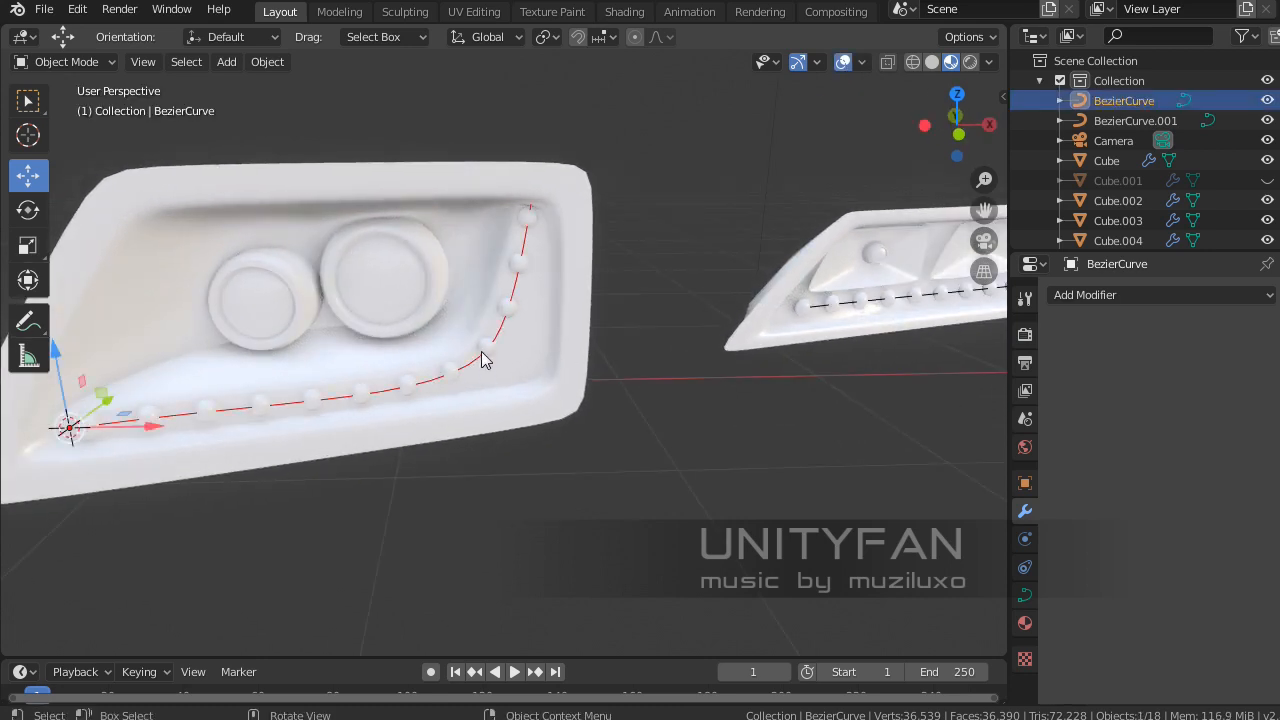
middle_drag(810, 325, 714, 334)
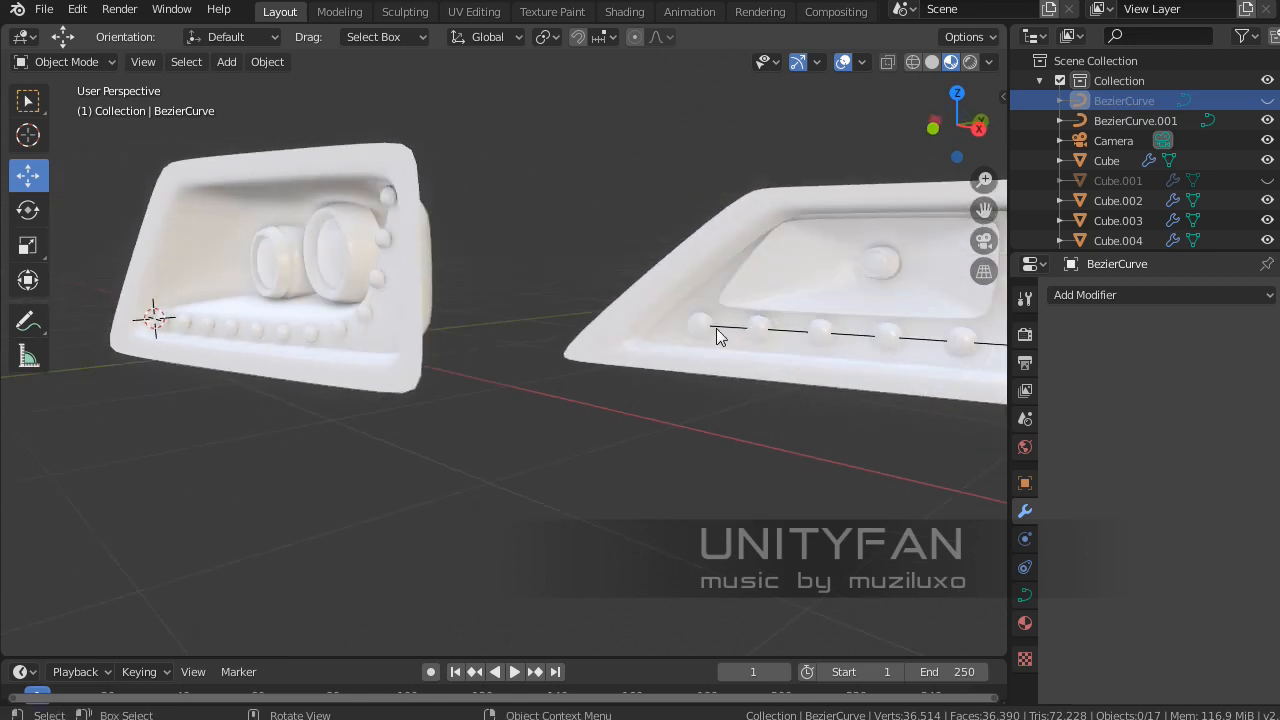
scroll(858, 311, up, 3)
click(922, 305)
key(h)
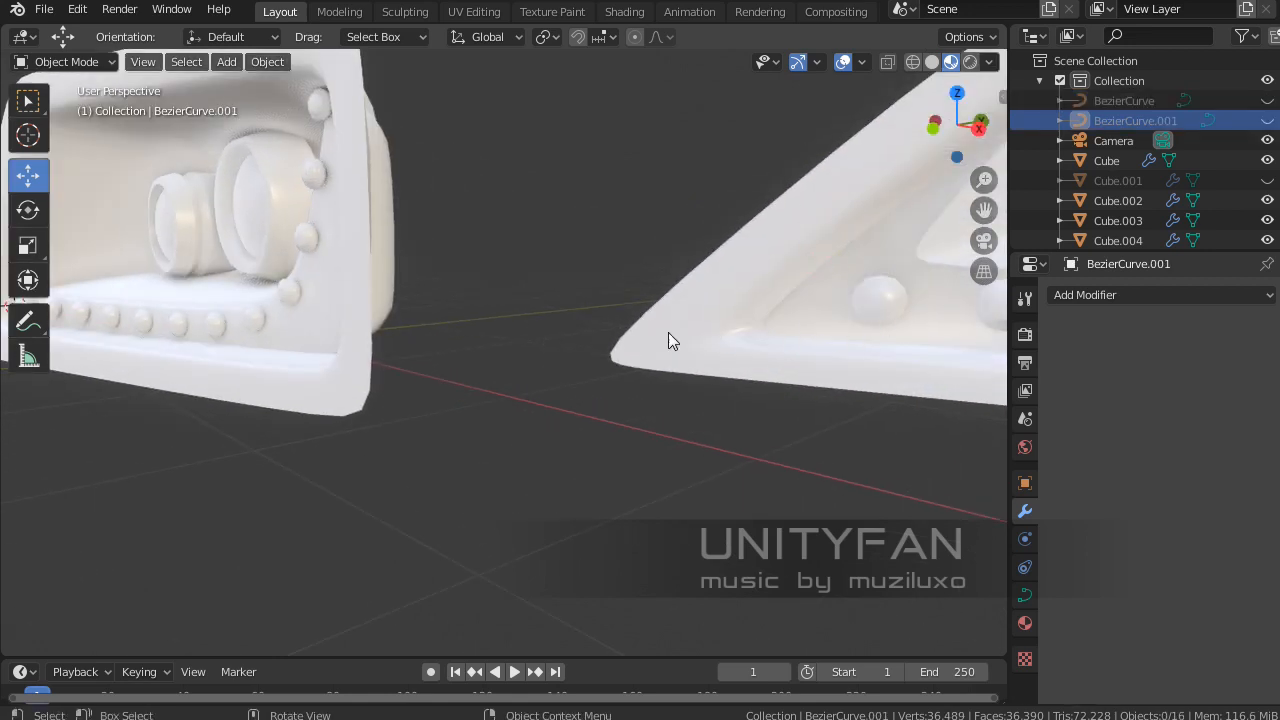
scroll(560, 338, down, 4)
middle_drag(363, 349, 557, 440)
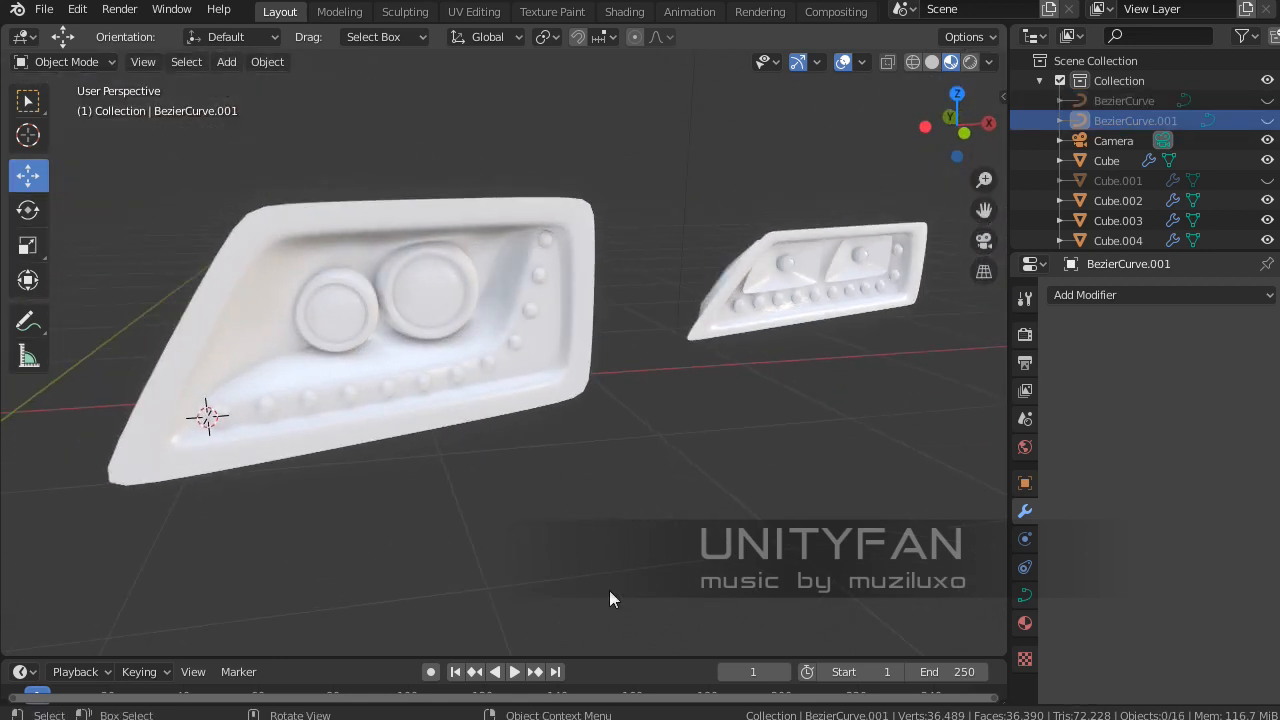
Create a new material on the outer housing frame of the larger headlight.
middle_drag(389, 486, 420, 463)
scroll(420, 465, down, 5)
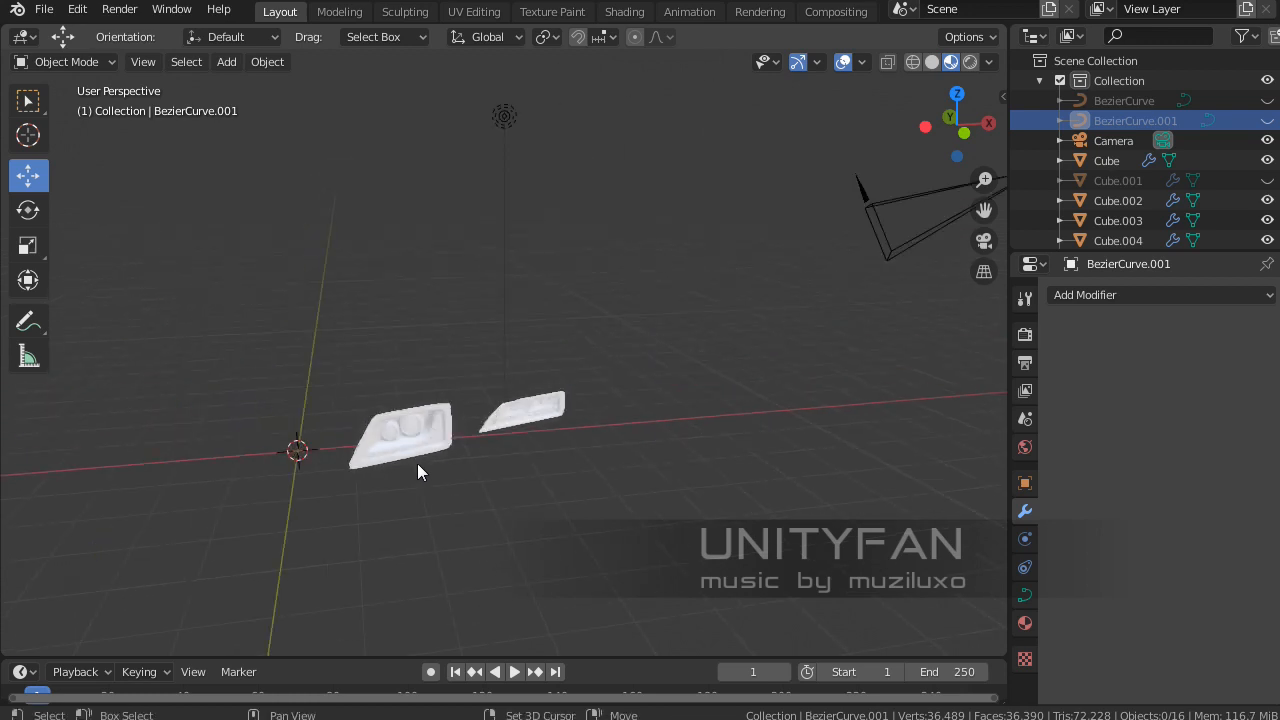
click(405, 463)
scroll(405, 463, up, 6)
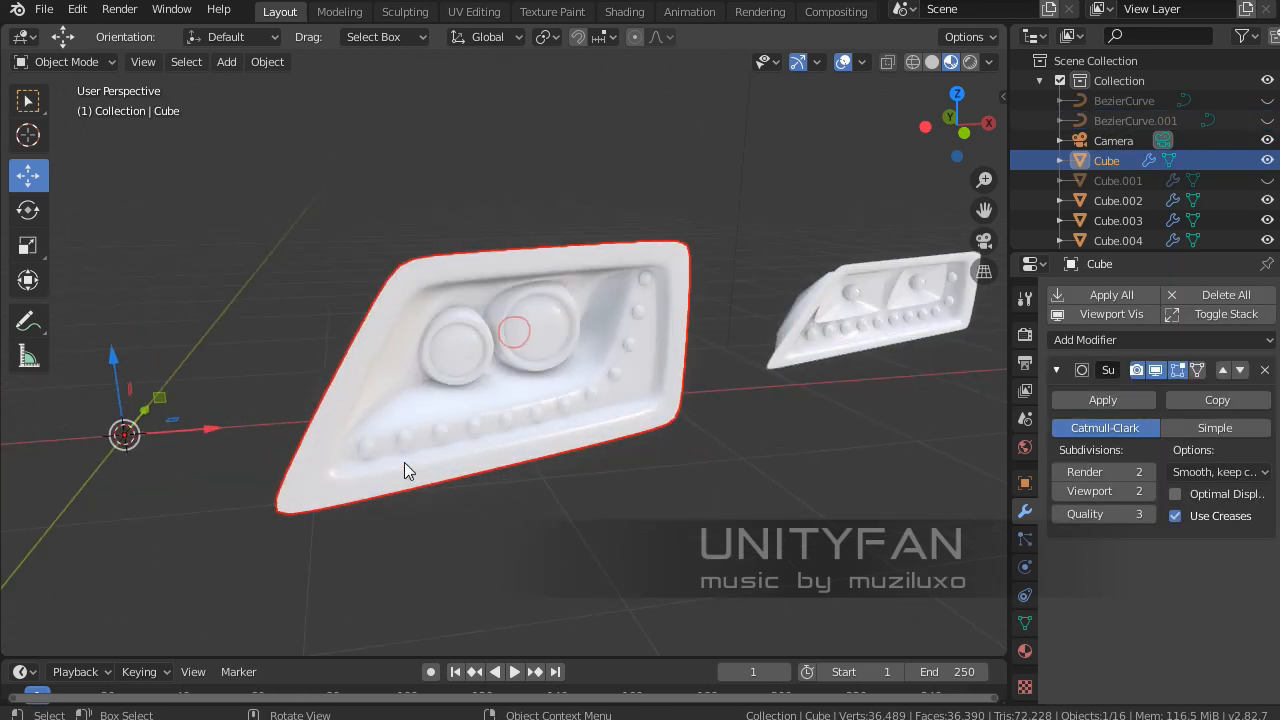
middle_drag(537, 540, 584, 454)
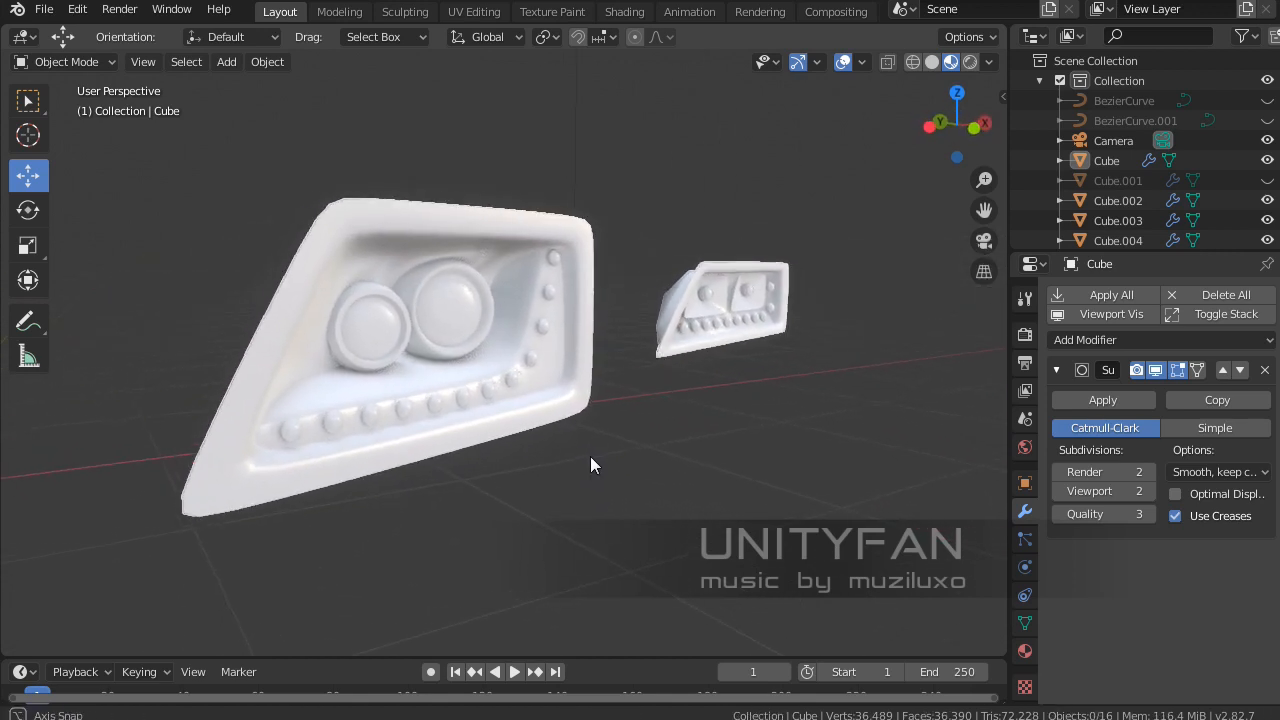
scroll(575, 430, up, 2)
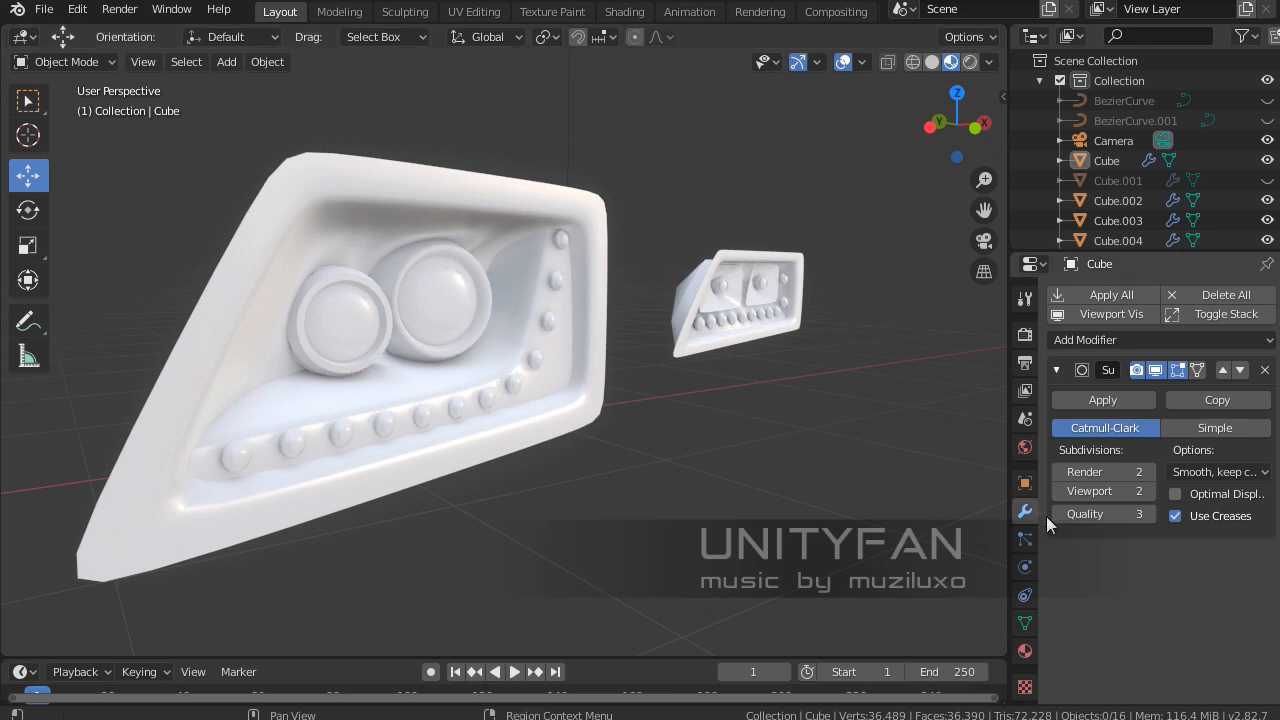
click(1024, 651)
middle_drag(700, 425, 627, 451)
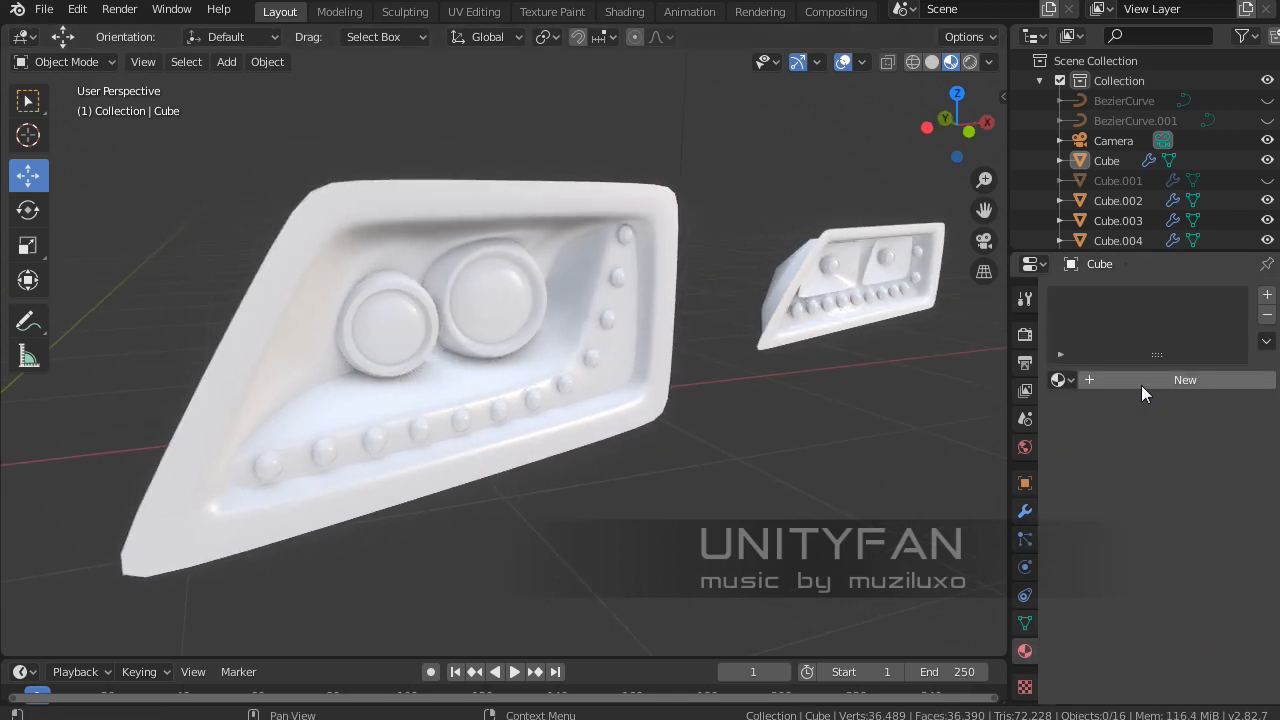
scroll(595, 358, up, 1)
scroll(595, 412, up, 1)
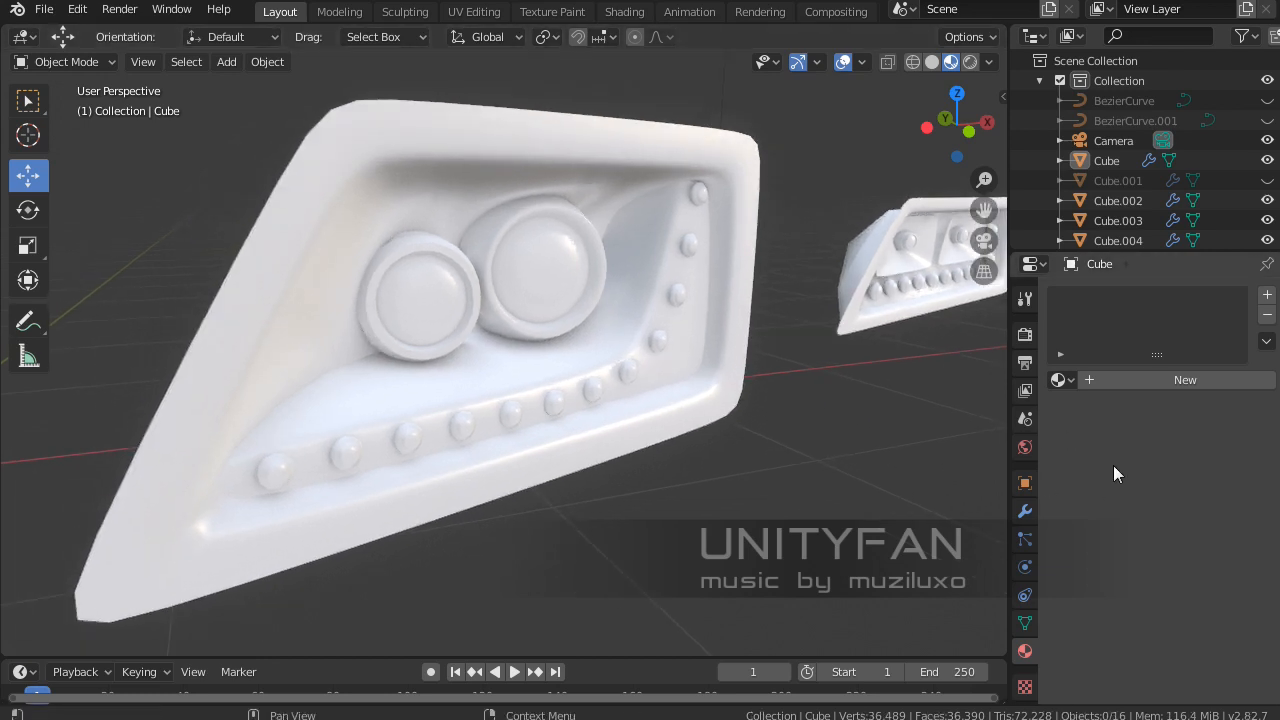
click(1110, 382)
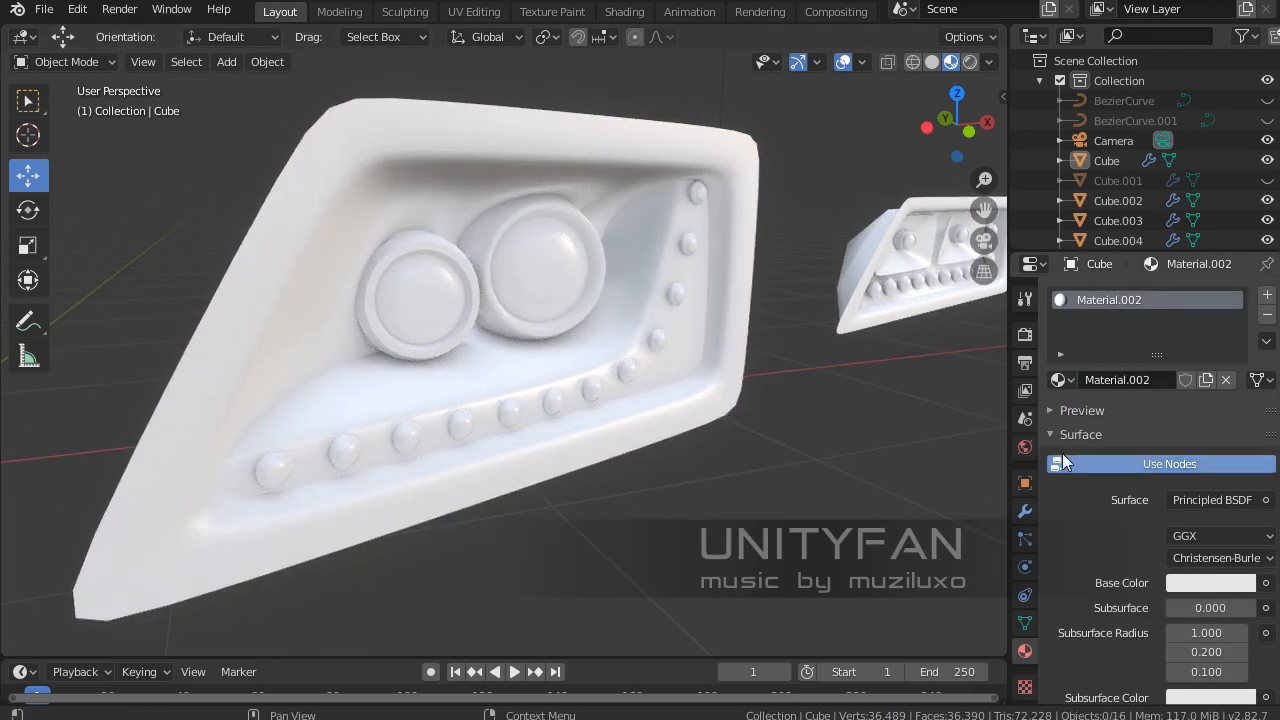
drag(1059, 385, 643, 430)
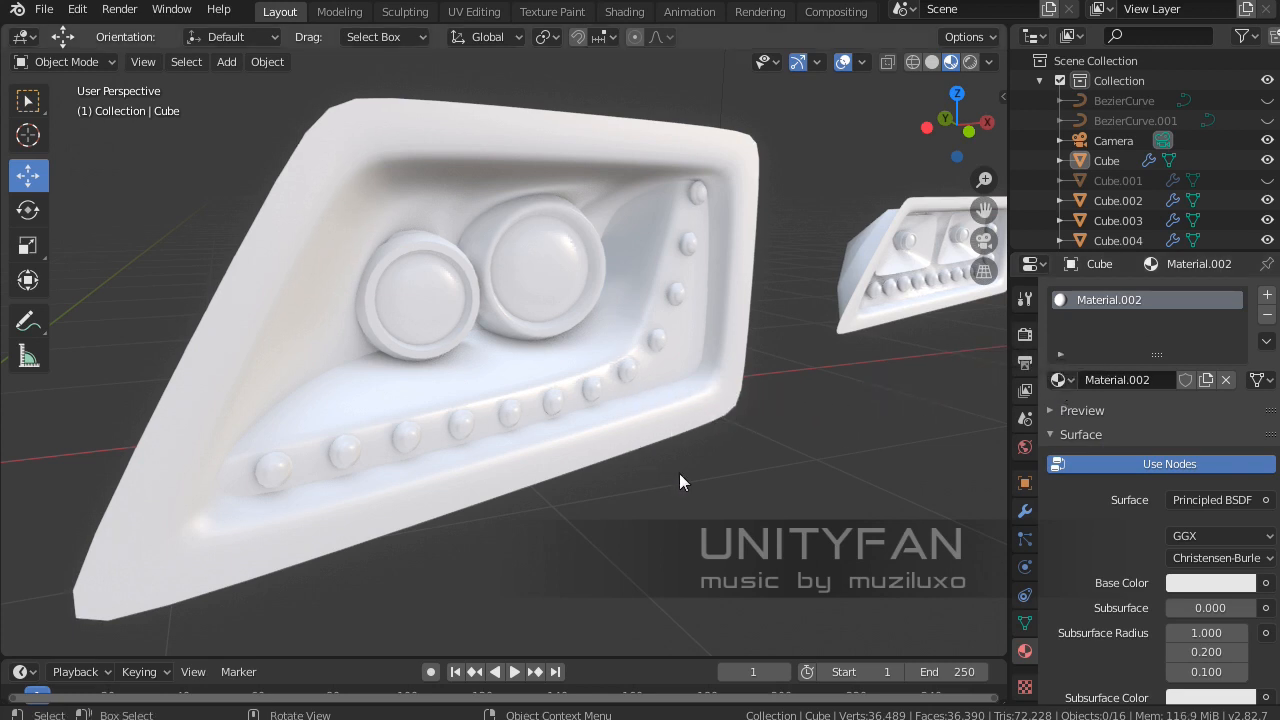
Set the Metallic value of the housing frame's material to 1.000.
scroll(1128, 558, down, 4)
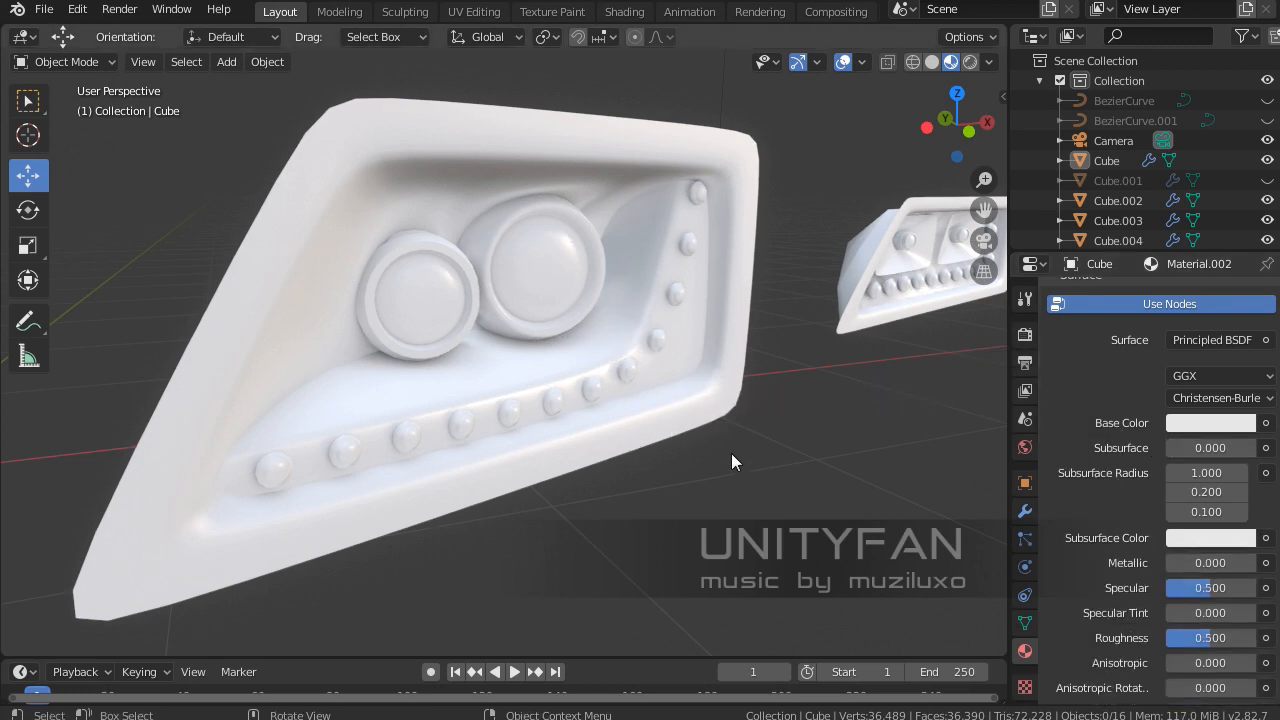
middle_drag(731, 460, 830, 460)
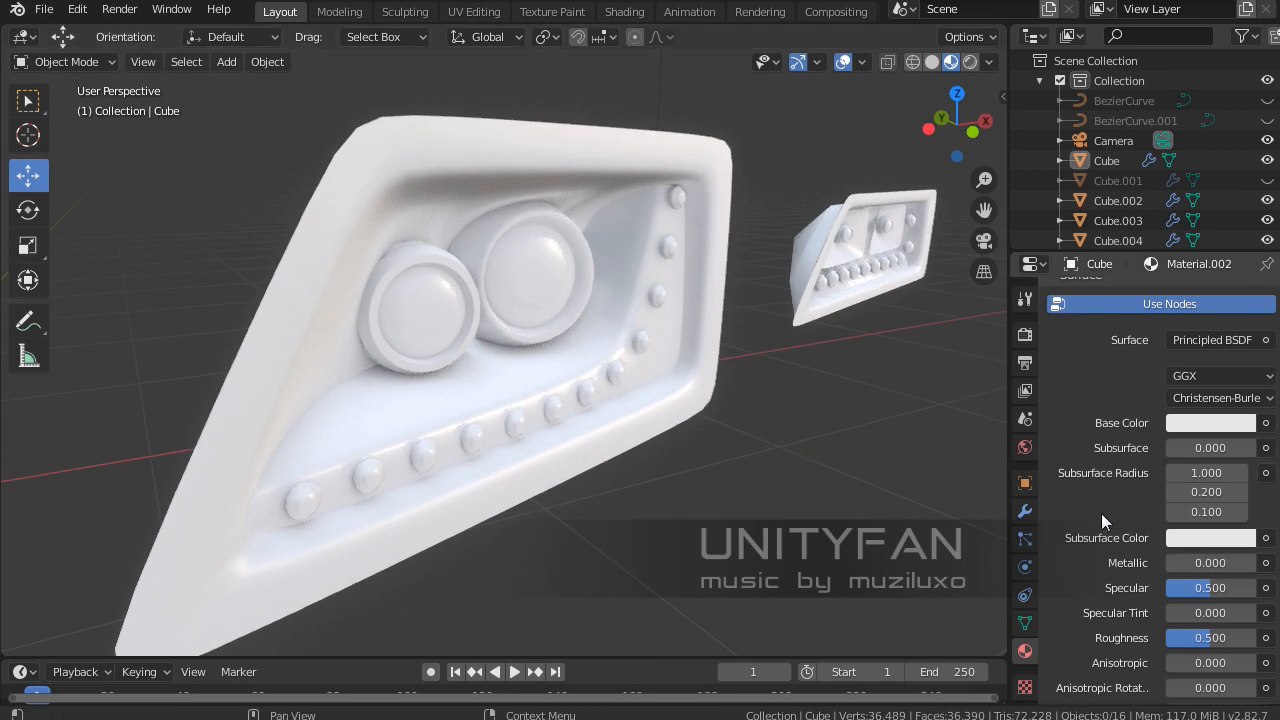
scroll(1115, 483, up, 2)
scroll(1148, 520, down, 4)
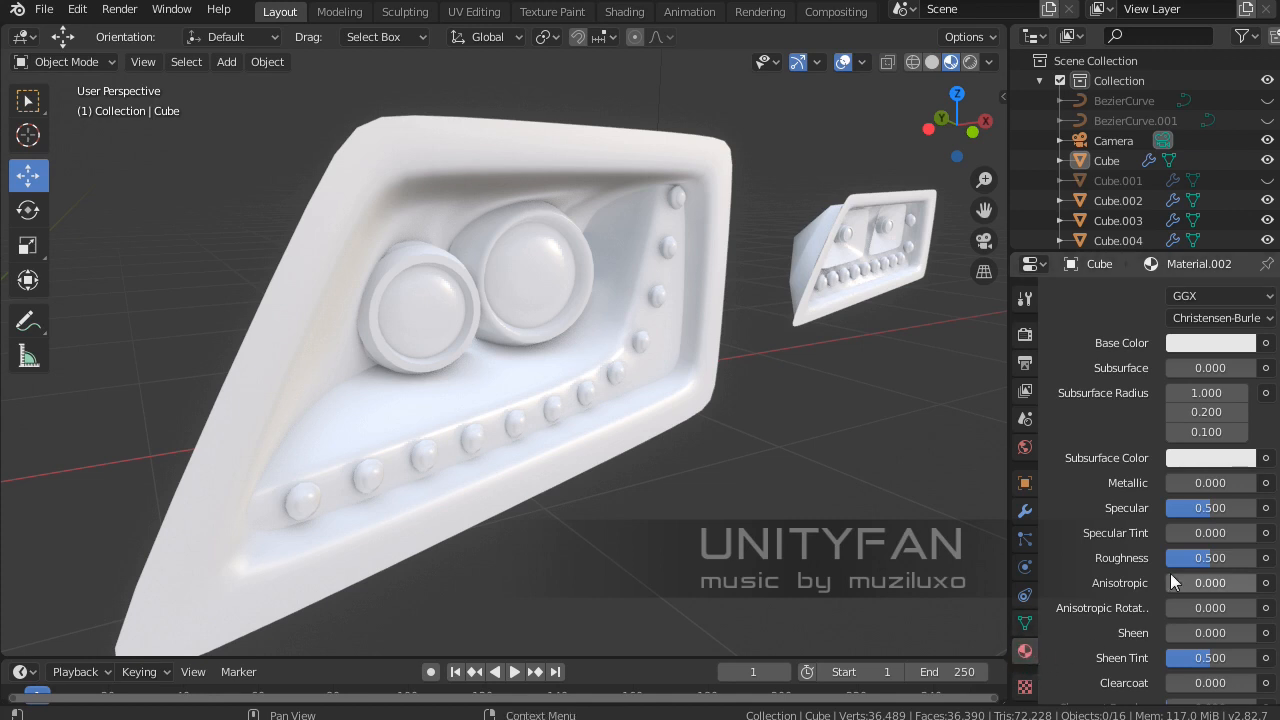
scroll(1139, 507, up, 1)
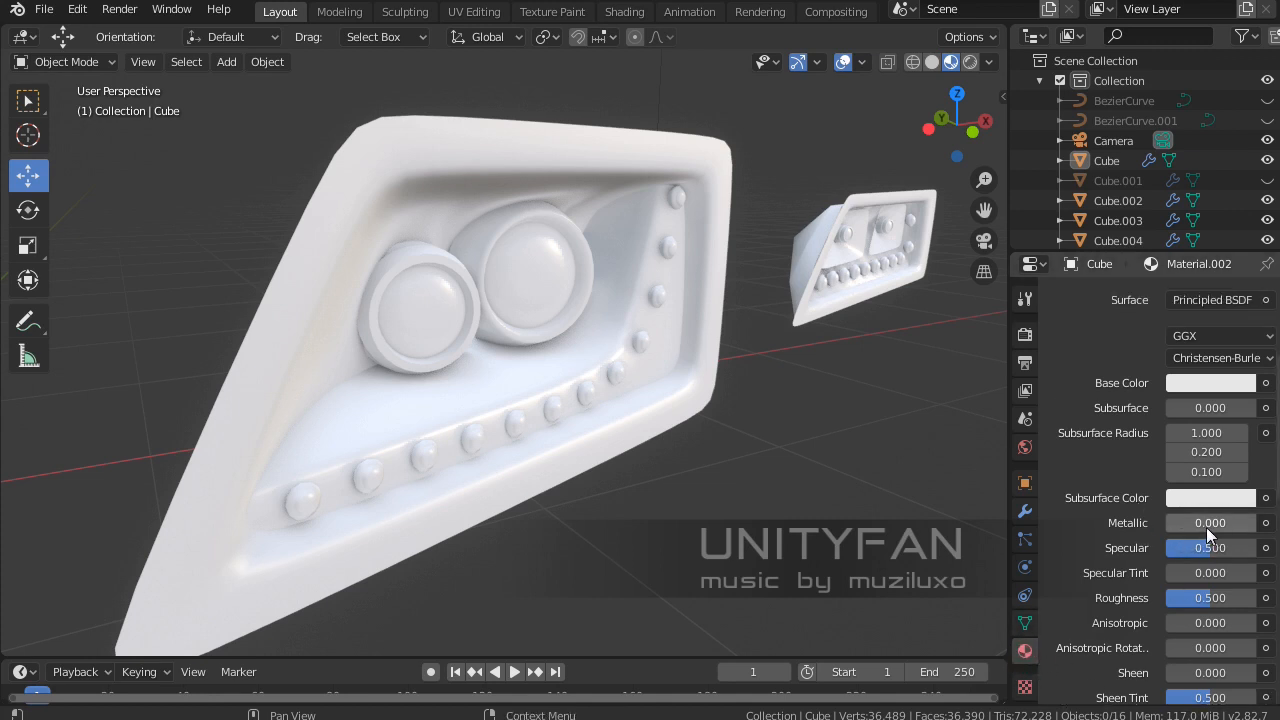
drag(1183, 524, 1260, 524)
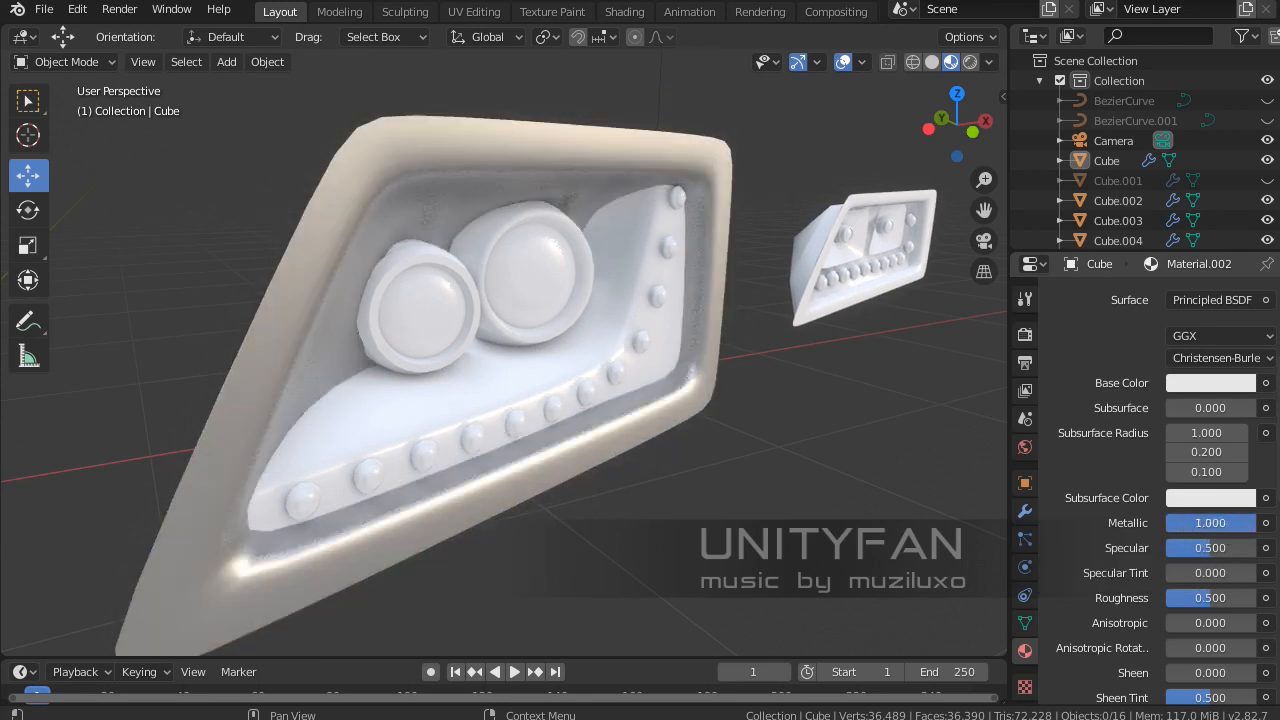
Set the Roughness of the larger headlight's housing frame material to 0.000.
middle_drag(576, 412, 612, 488)
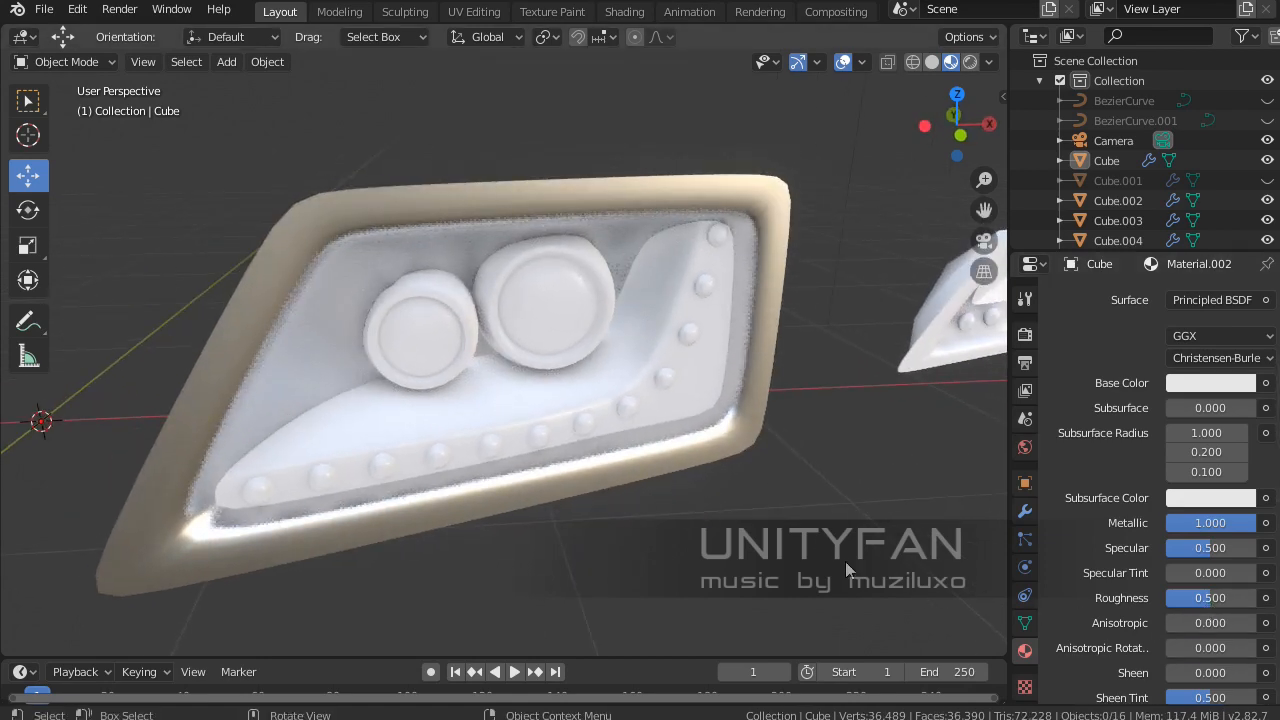
middle_drag(700, 522, 704, 493)
scroll(688, 498, up, 1)
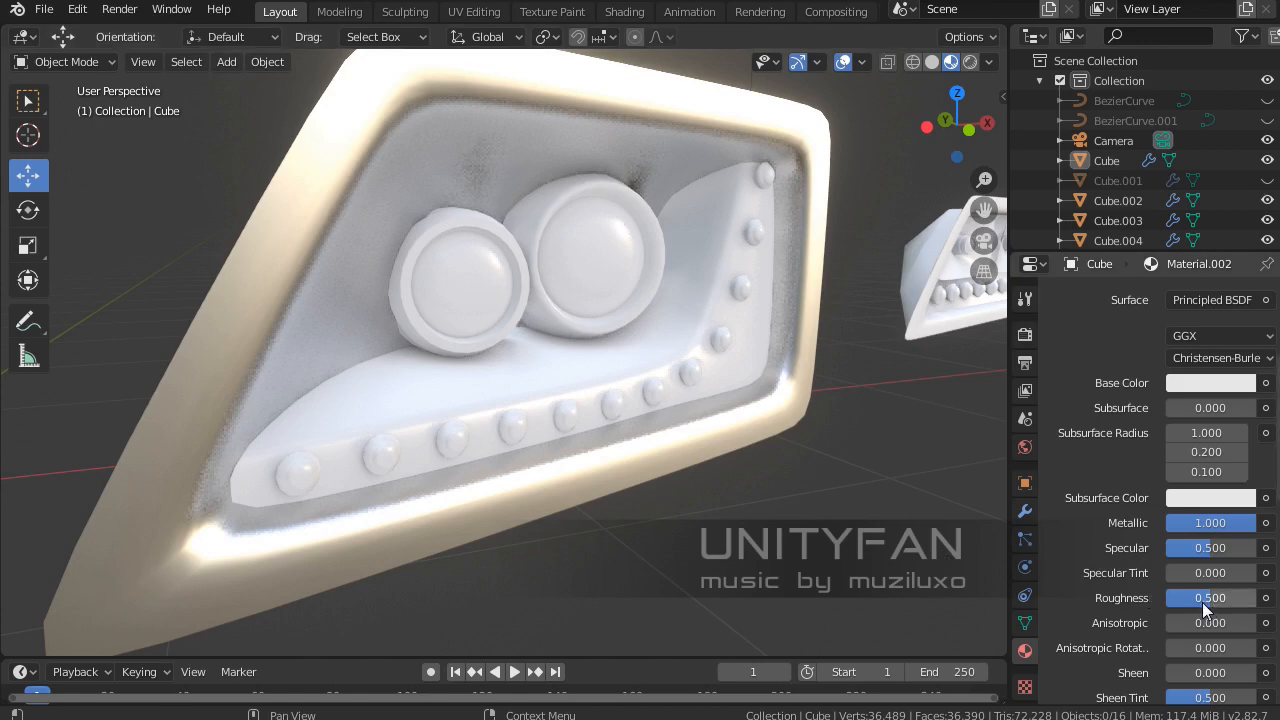
key(BackSpace)
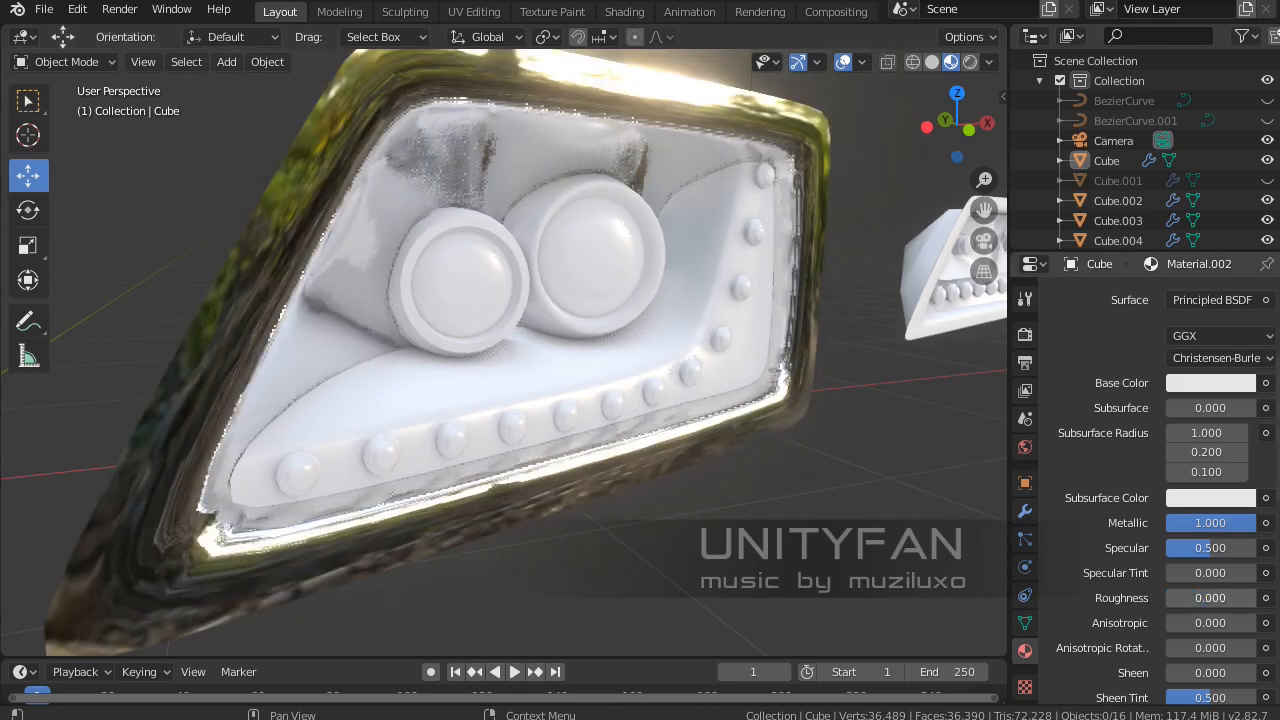
Apply the housing frame's metallic material to the outer rings of both round lamps in the larger headlight.
middle_drag(619, 492, 568, 420)
scroll(568, 420, up, 2)
scroll(1110, 506, up, 5)
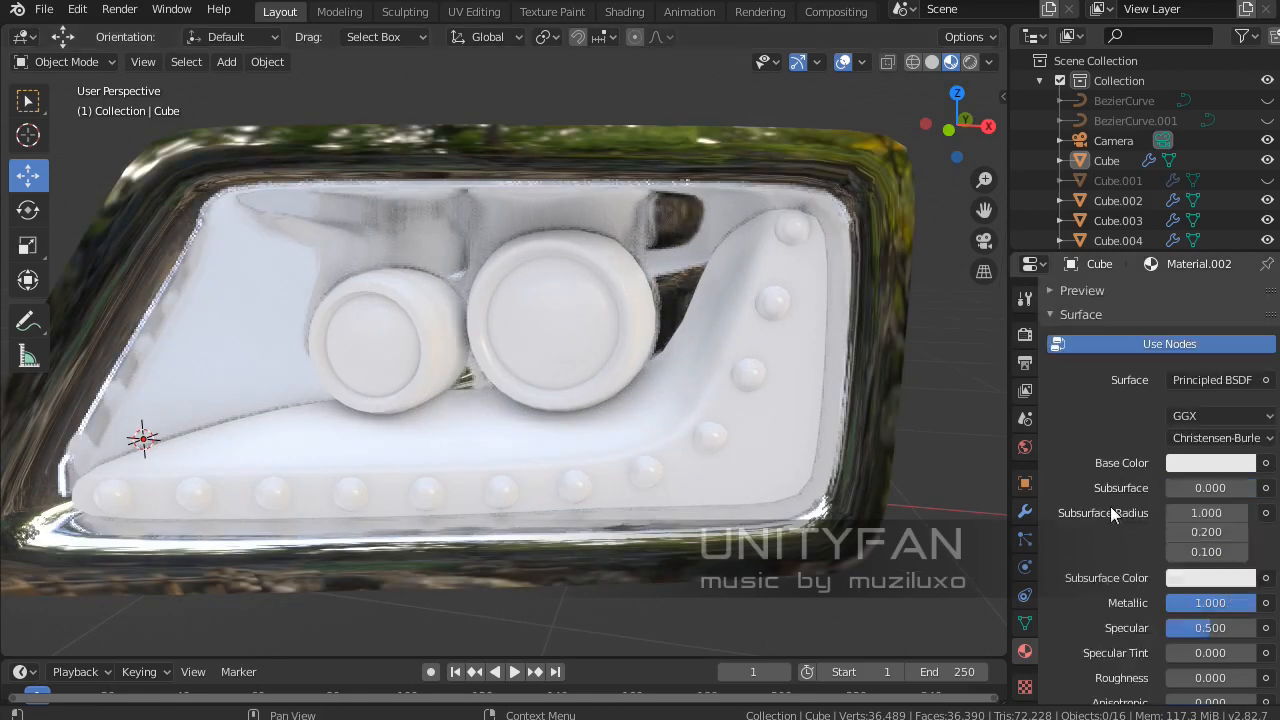
drag(1058, 380, 728, 305)
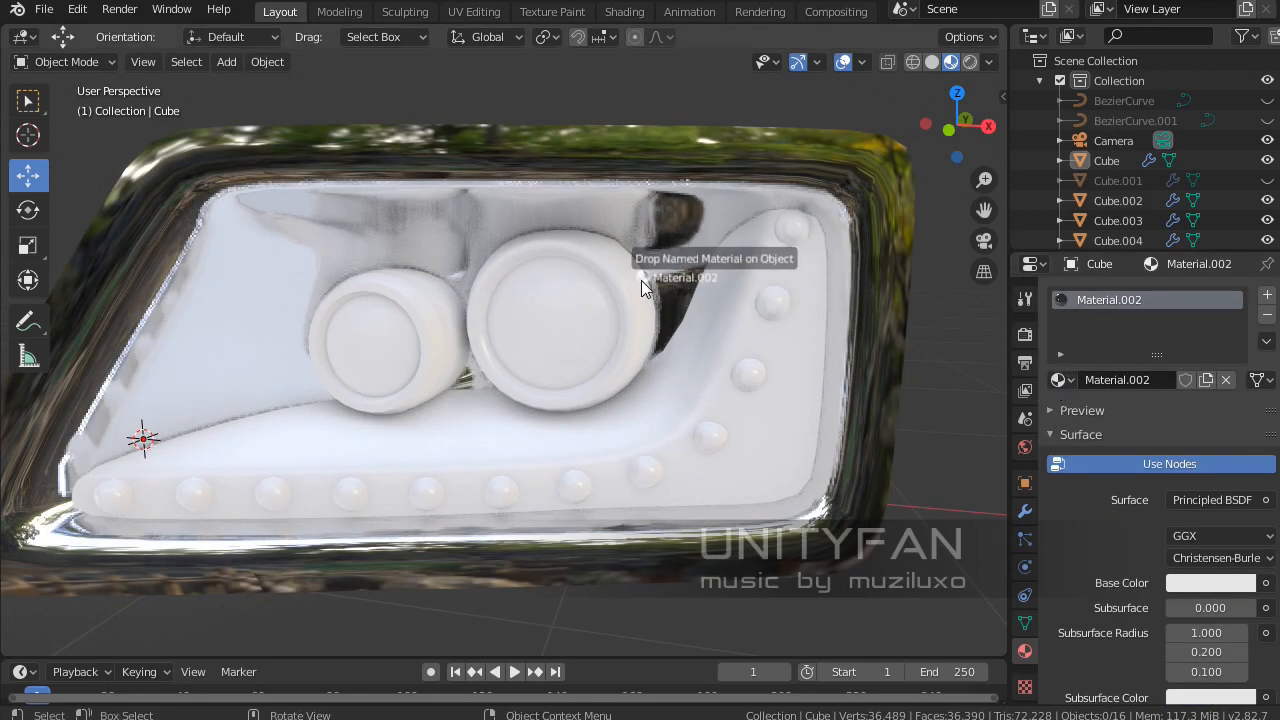
drag(641, 280, 641, 280)
drag(1058, 380, 450, 300)
Apply the same metallic material to the inner lenses of both round lamps in the larger headlight.
middle_drag(453, 367, 566, 468)
scroll(566, 468, up, 4)
drag(1058, 380, 642, 338)
middle_drag(640, 422, 556, 434)
drag(1060, 380, 539, 349)
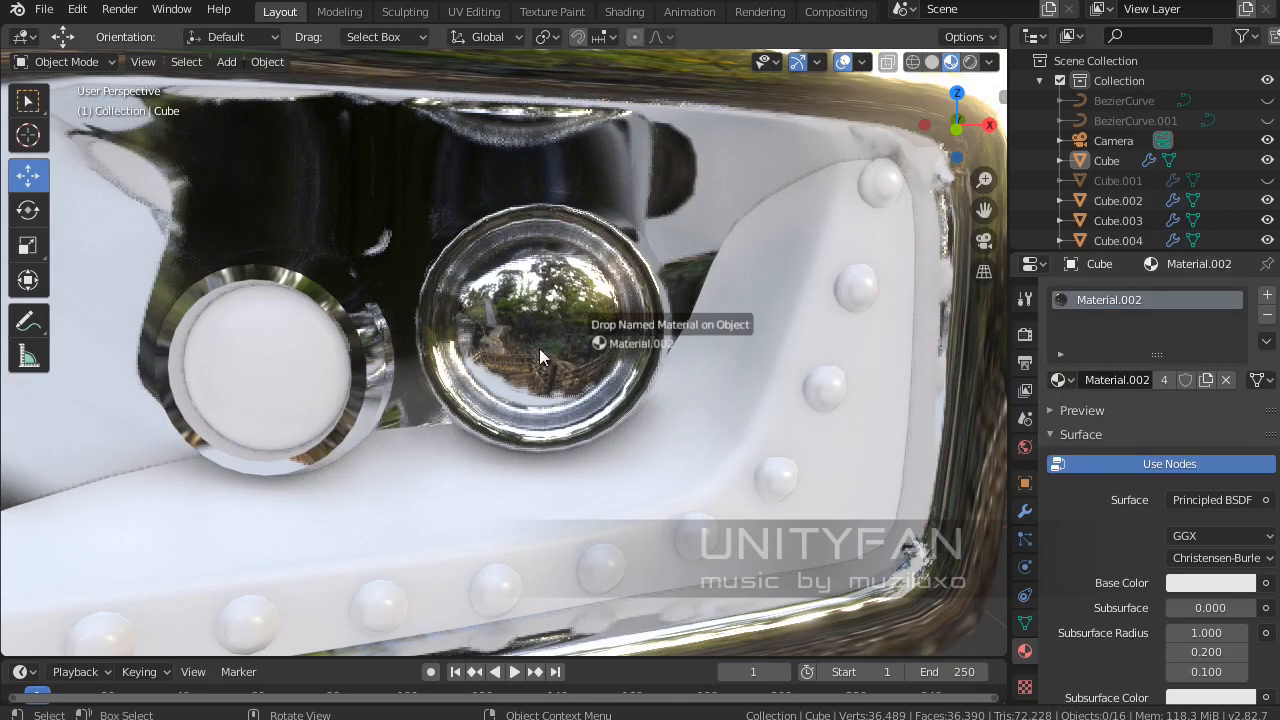
drag(242, 359, 242, 360)
Remove the metallic material from the larger round lamp's inner lens and create a new material for it.
middle_drag(242, 360, 545, 358)
scroll(509, 382, up, 3)
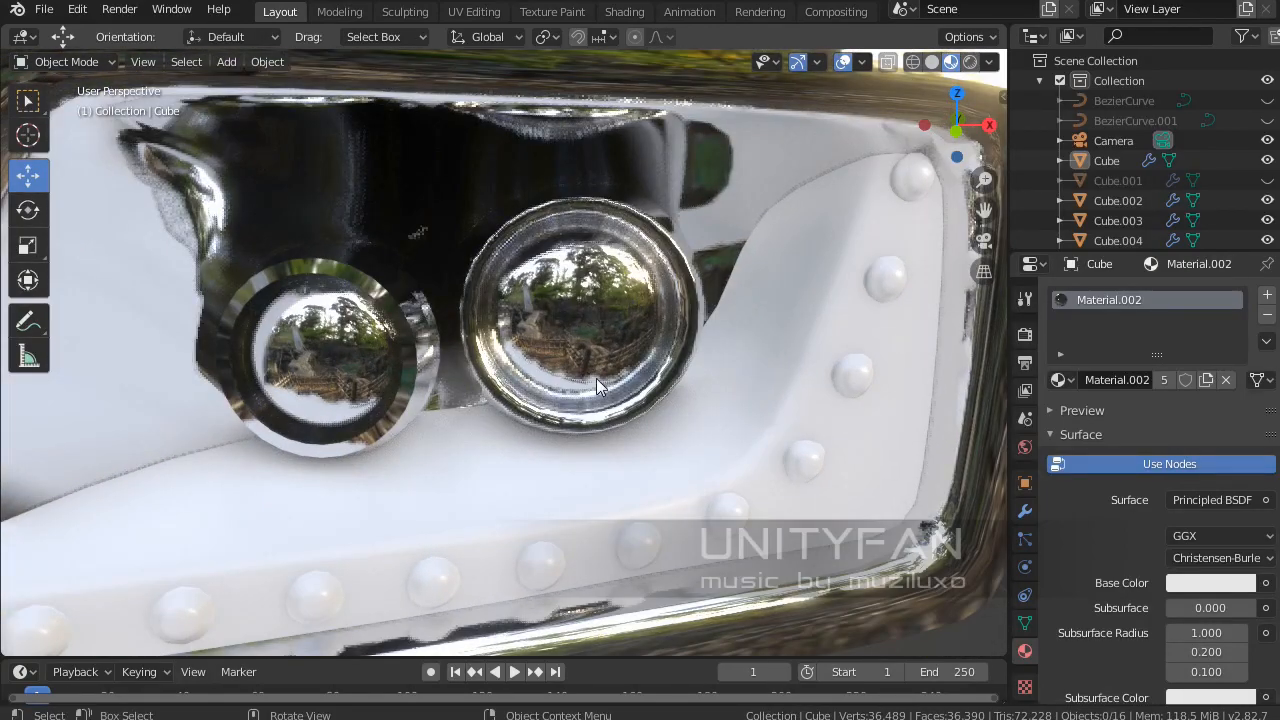
click(592, 363)
middle_drag(592, 363, 585, 410)
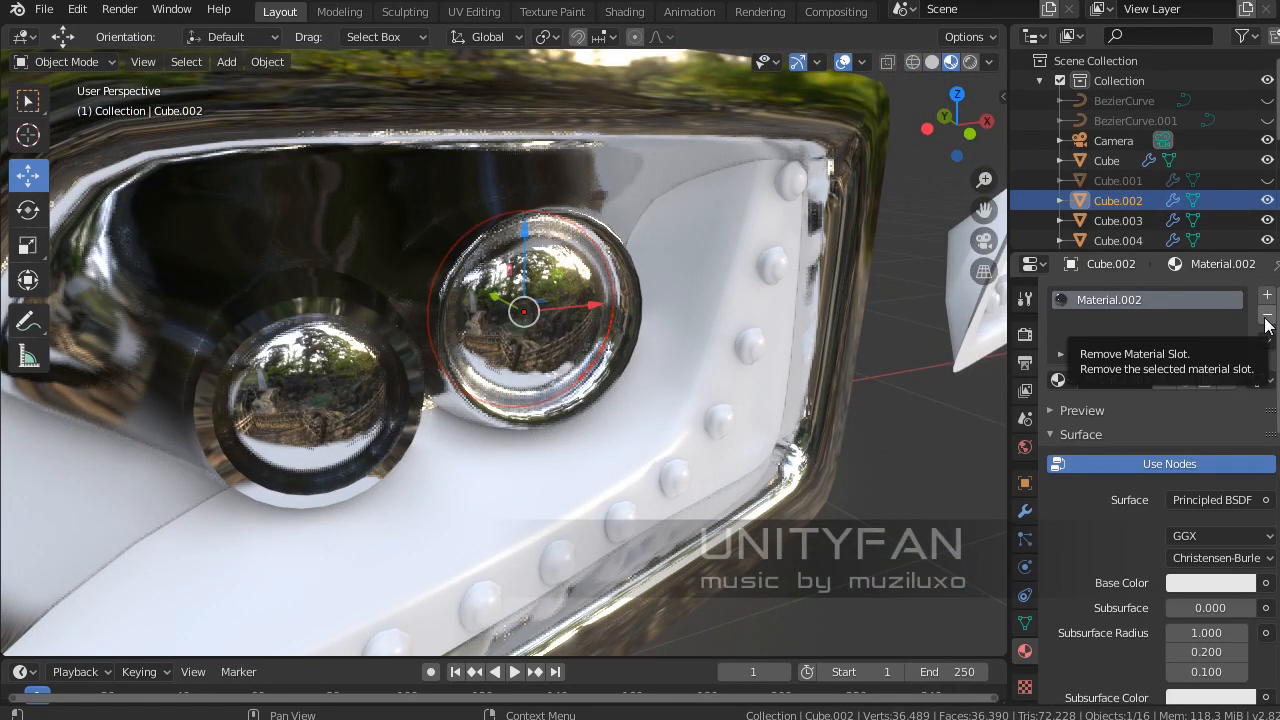
click(1267, 315)
middle_drag(740, 384, 617, 400)
click(1134, 379)
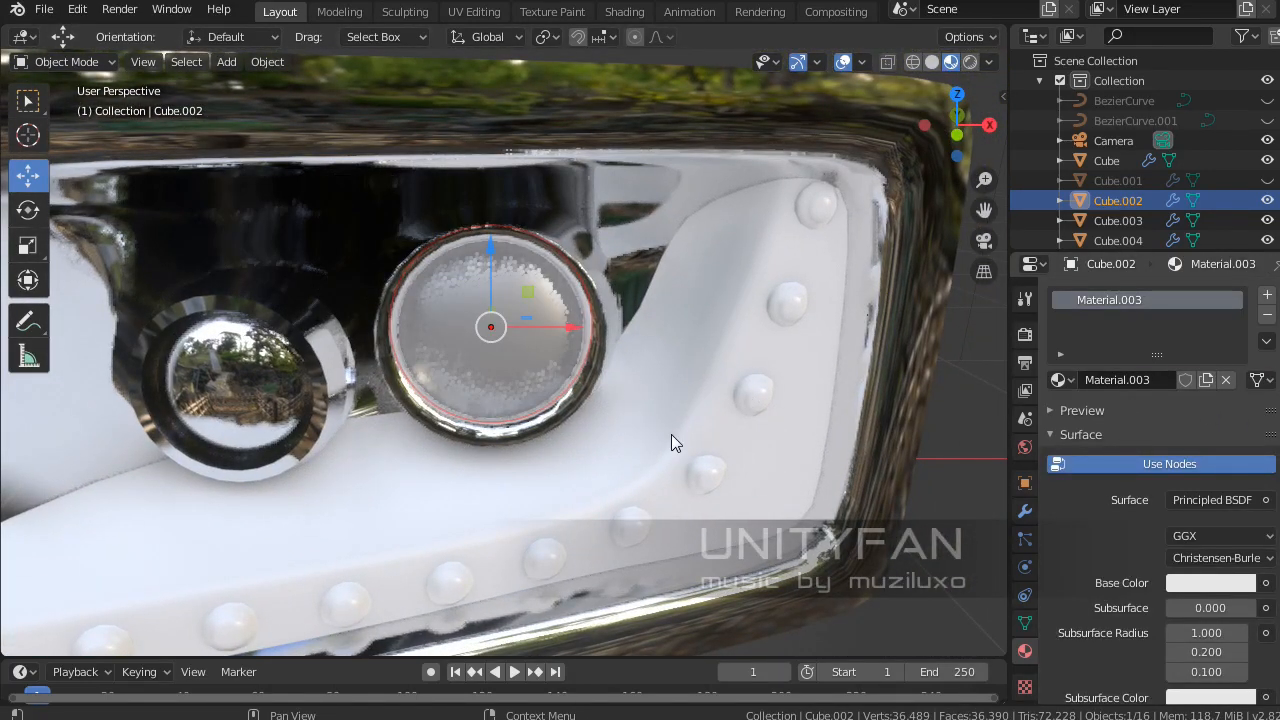
Unhide all hidden objects, including the headlight covers and Bezier curves, and clear the selection.
mouse_move(639, 439)
middle_down()
mouse_move(530, 427)
mouse_move(718, 428)
mouse_move(635, 437)
middle_up()
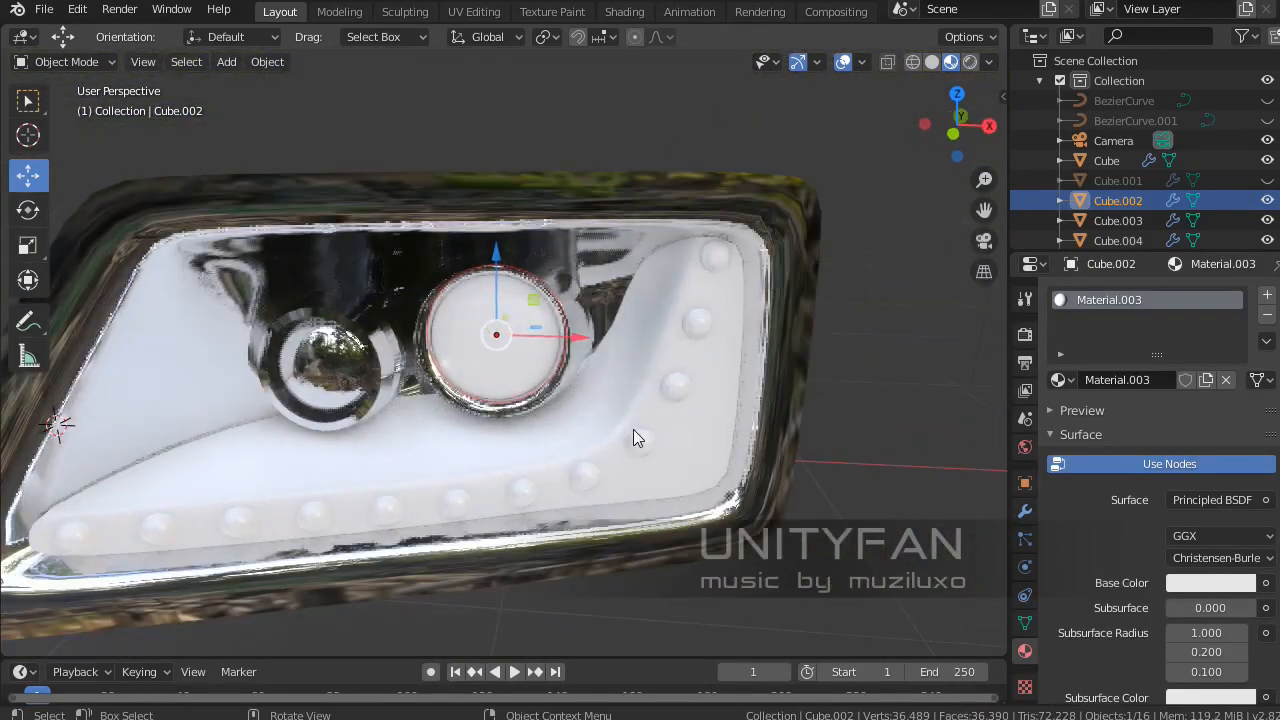
scroll(633, 429, up, 2)
scroll(1118, 522, down, 14)
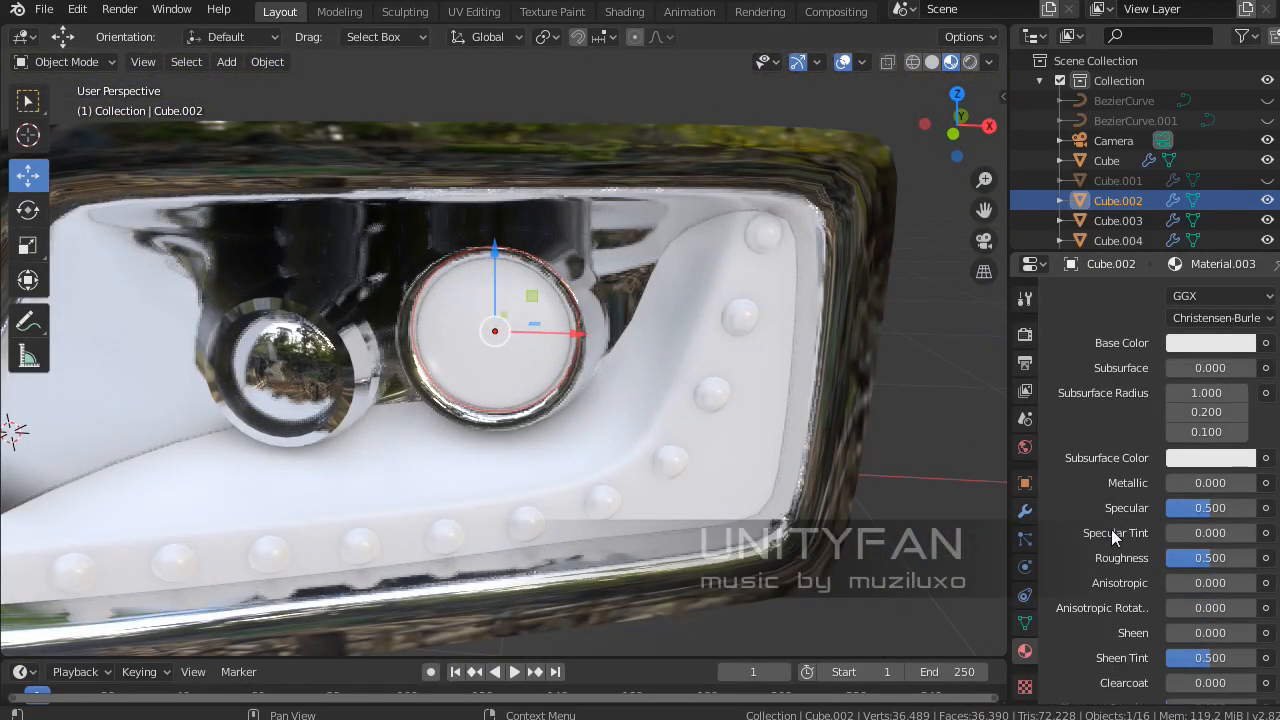
middle_drag(960, 512, 827, 490)
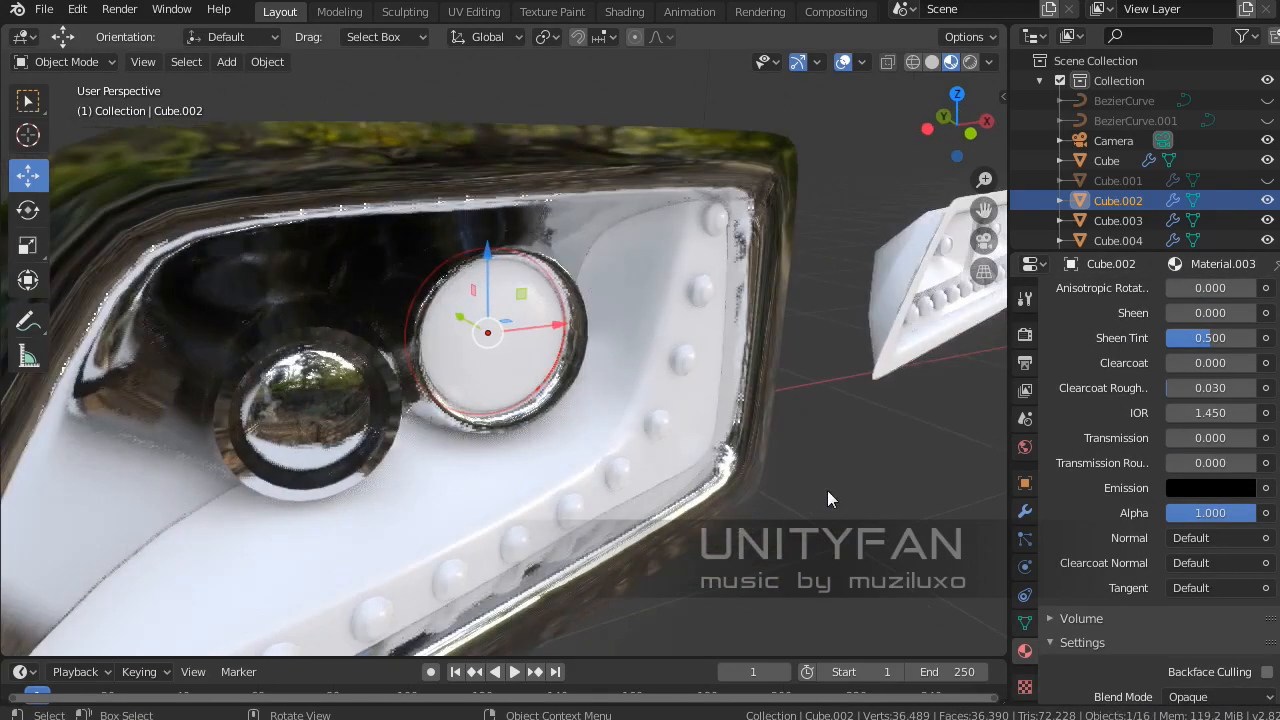
click(880, 504)
key(alt+h)
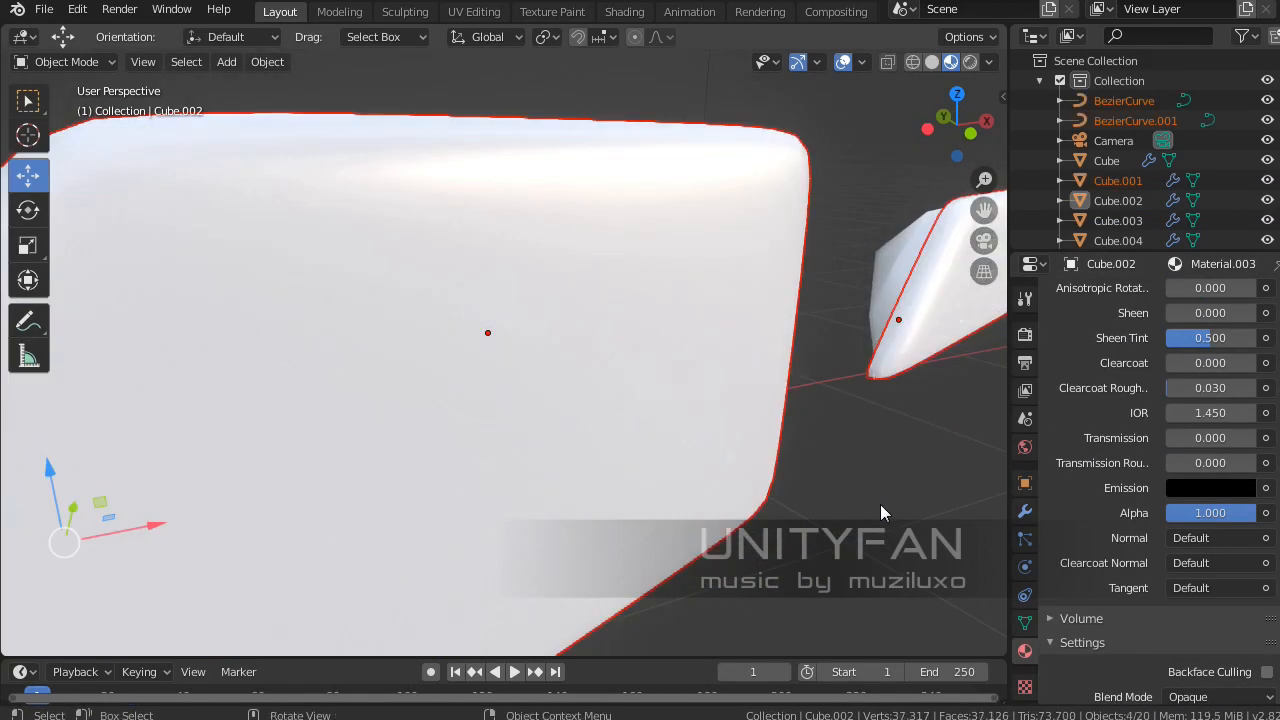
middle_drag(726, 455, 701, 576)
click(701, 576)
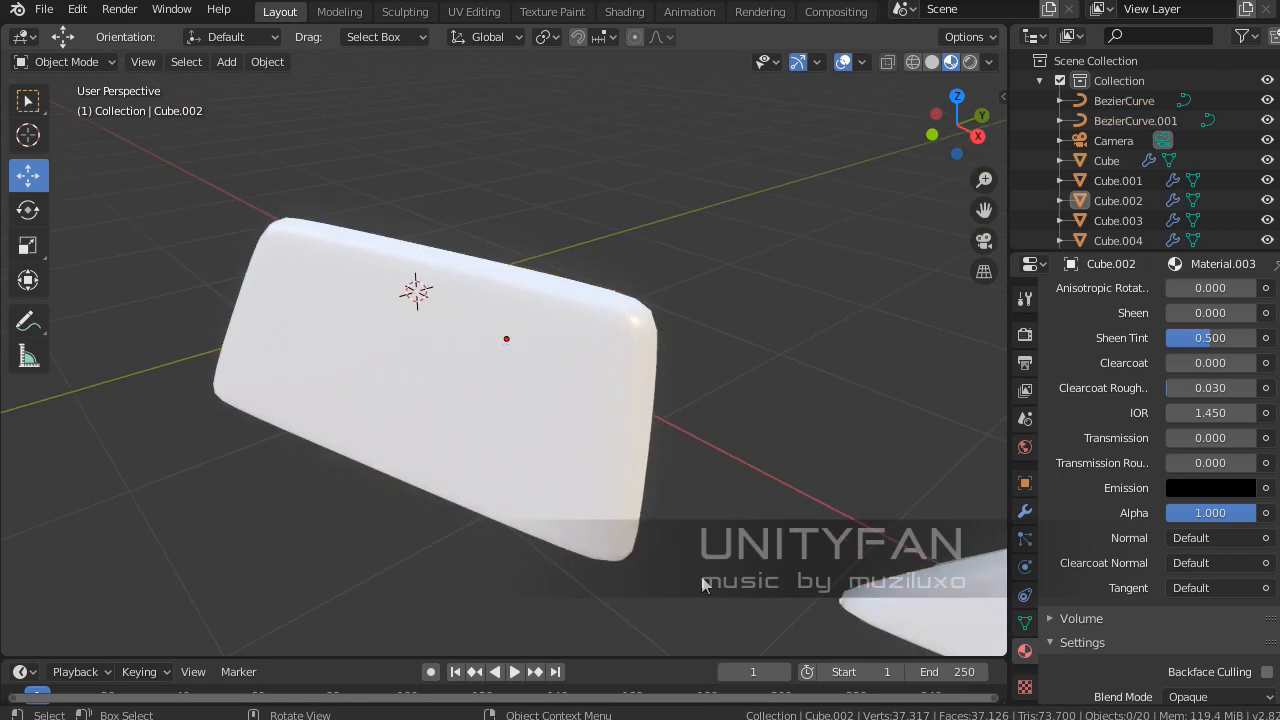
Create a new material on the outer cover of the larger headlight.
middle_drag(605, 391, 617, 345)
middle_drag(567, 304, 474, 334)
click(497, 300)
shift+middle_drag(616, 464, 713, 417)
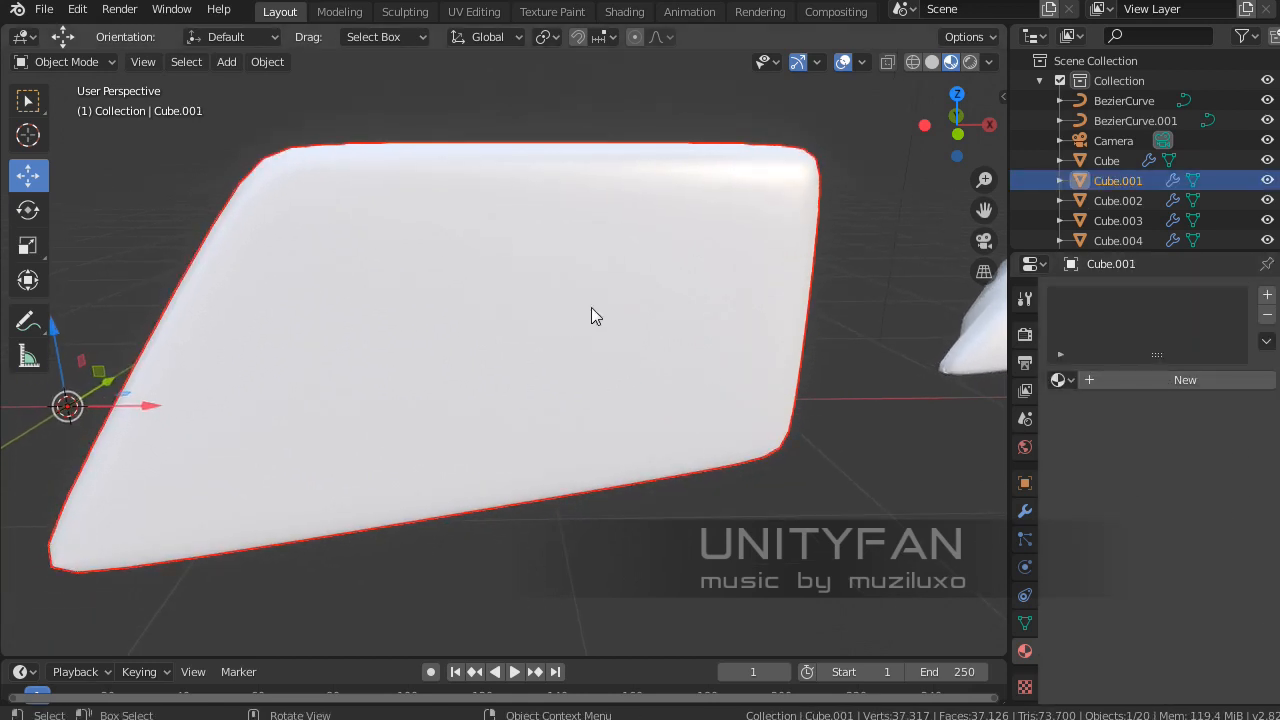
middle_drag(623, 303, 629, 334)
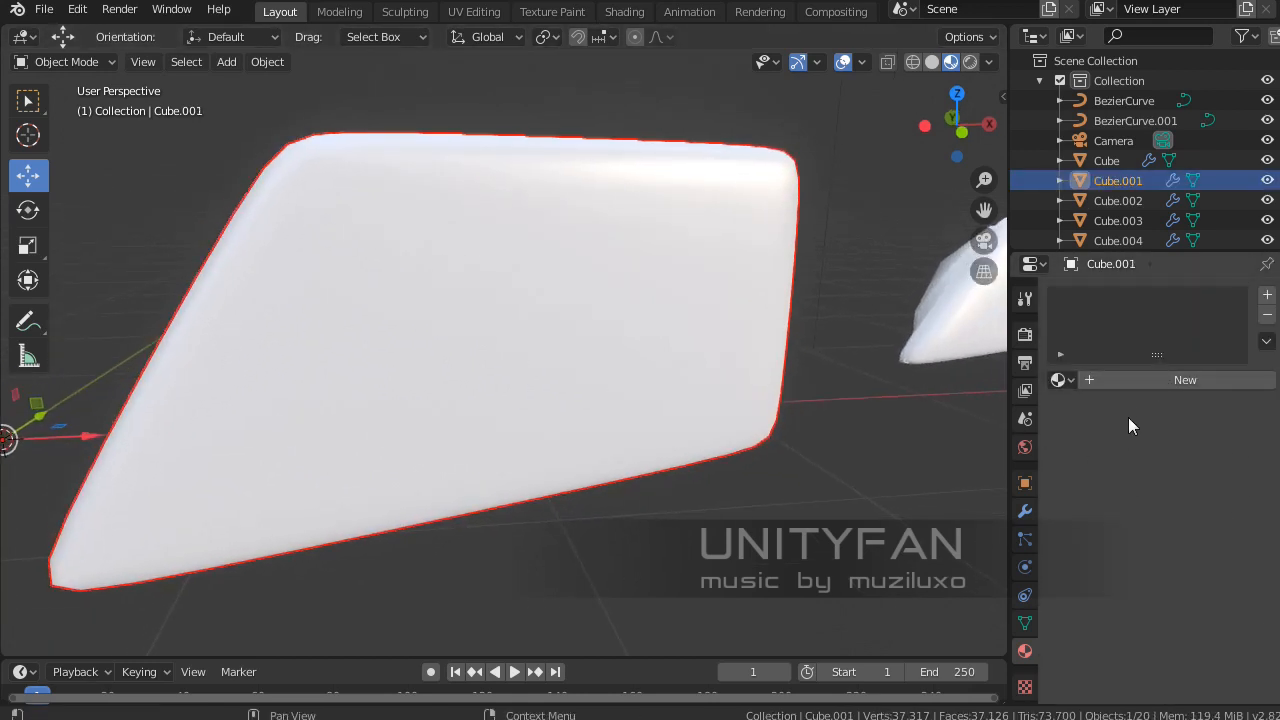
click(1124, 381)
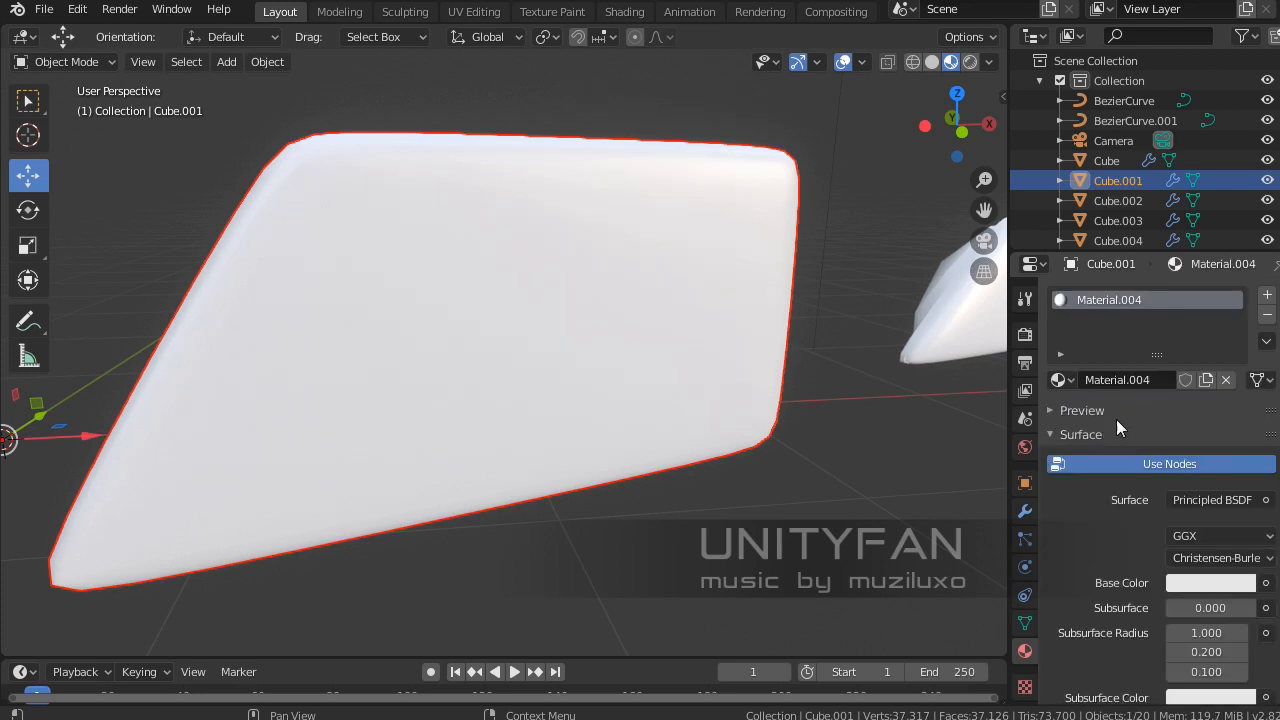
Set the cover material's Blend Mode to Alpha Blend and its Shadow Mode to None.
scroll(1096, 532, down, 3)
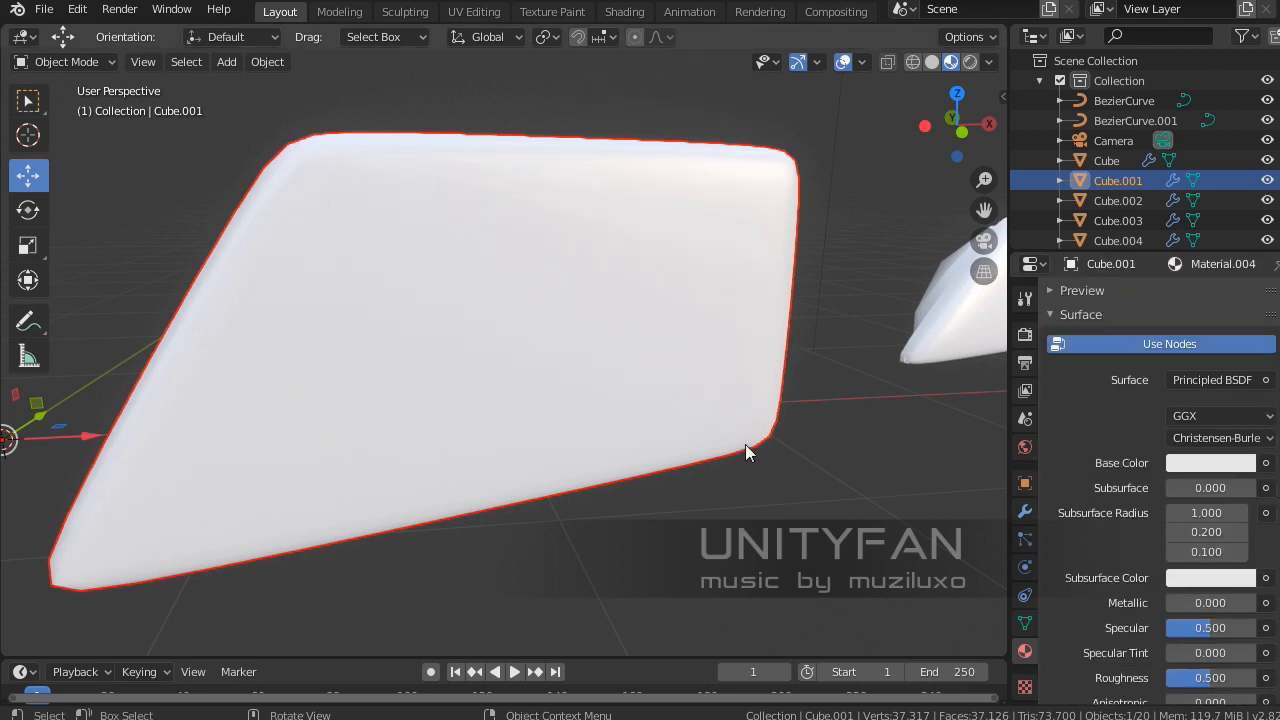
scroll(1095, 455, up, 3)
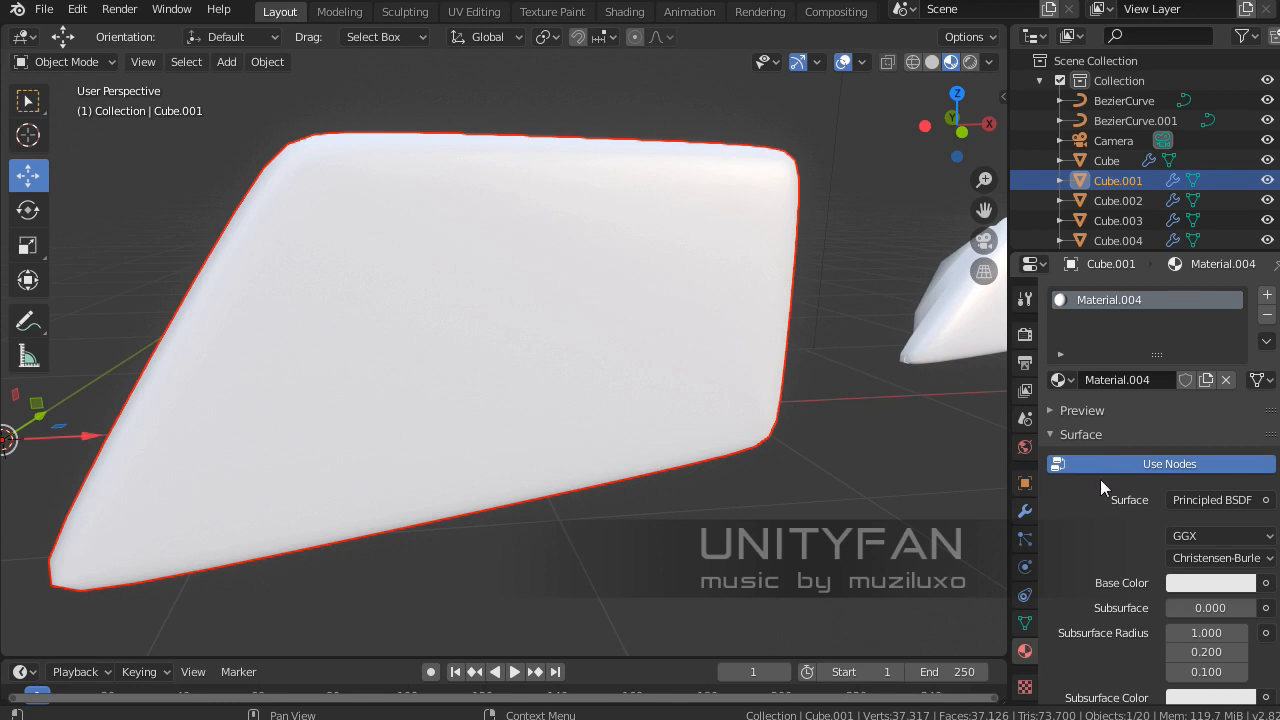
scroll(1100, 479, down, 9)
scroll(1100, 508, up, 7)
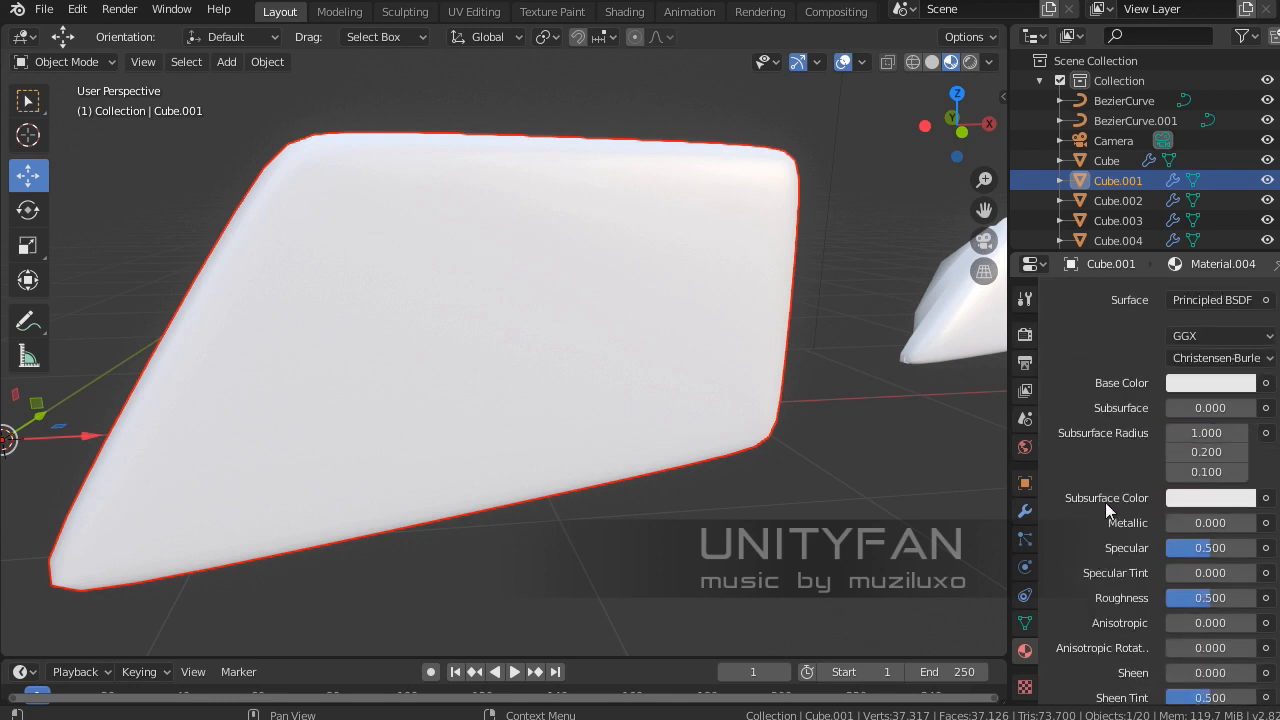
scroll(1129, 513, down, 14)
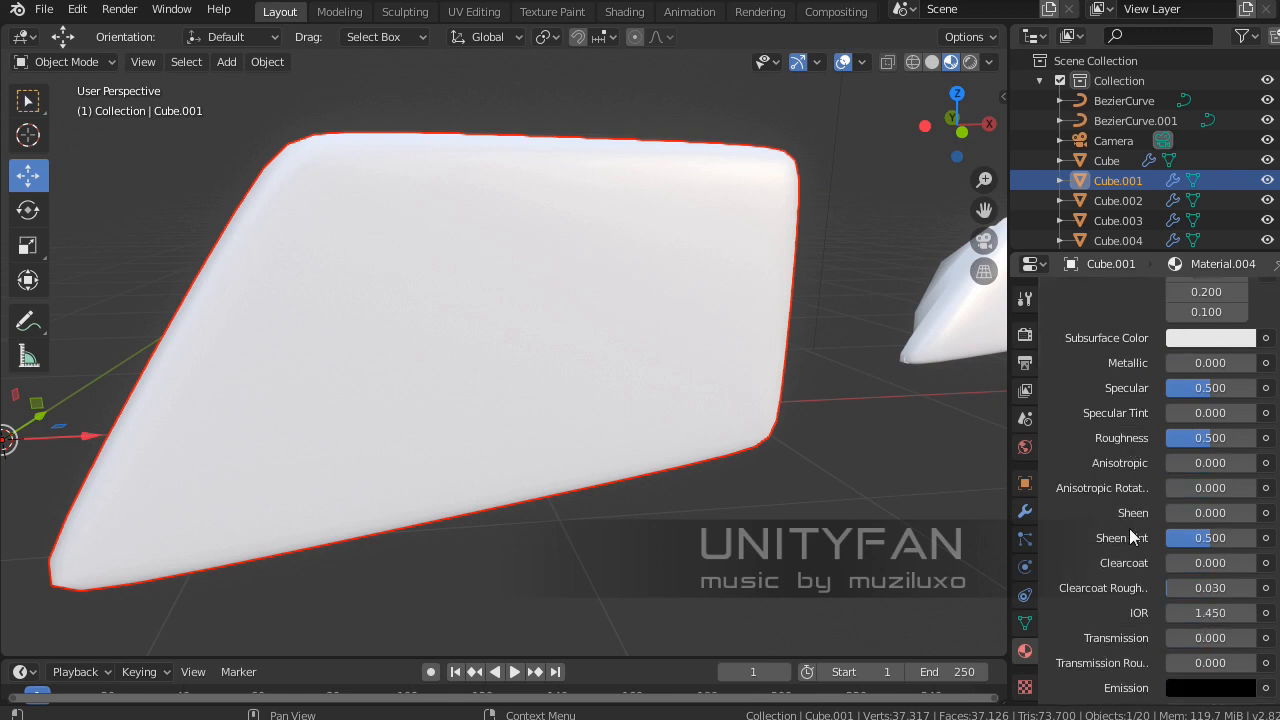
scroll(1186, 606, down, 3)
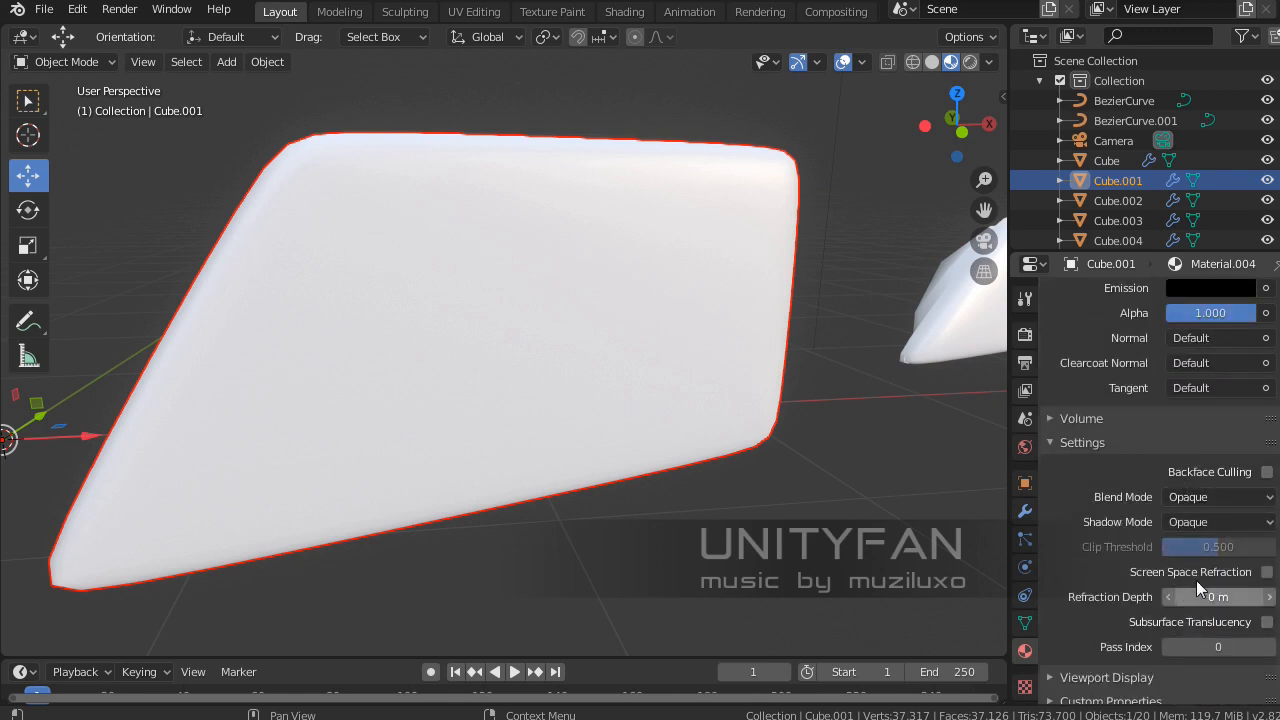
click(1223, 497)
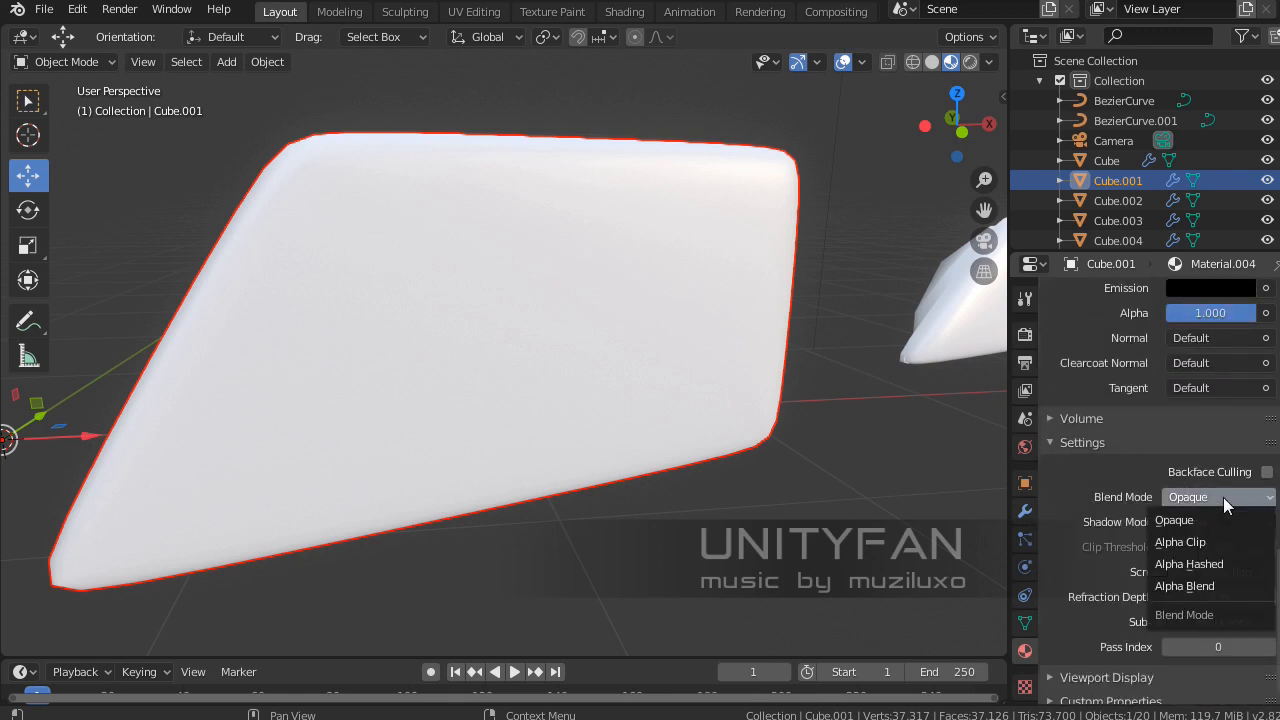
click(1205, 588)
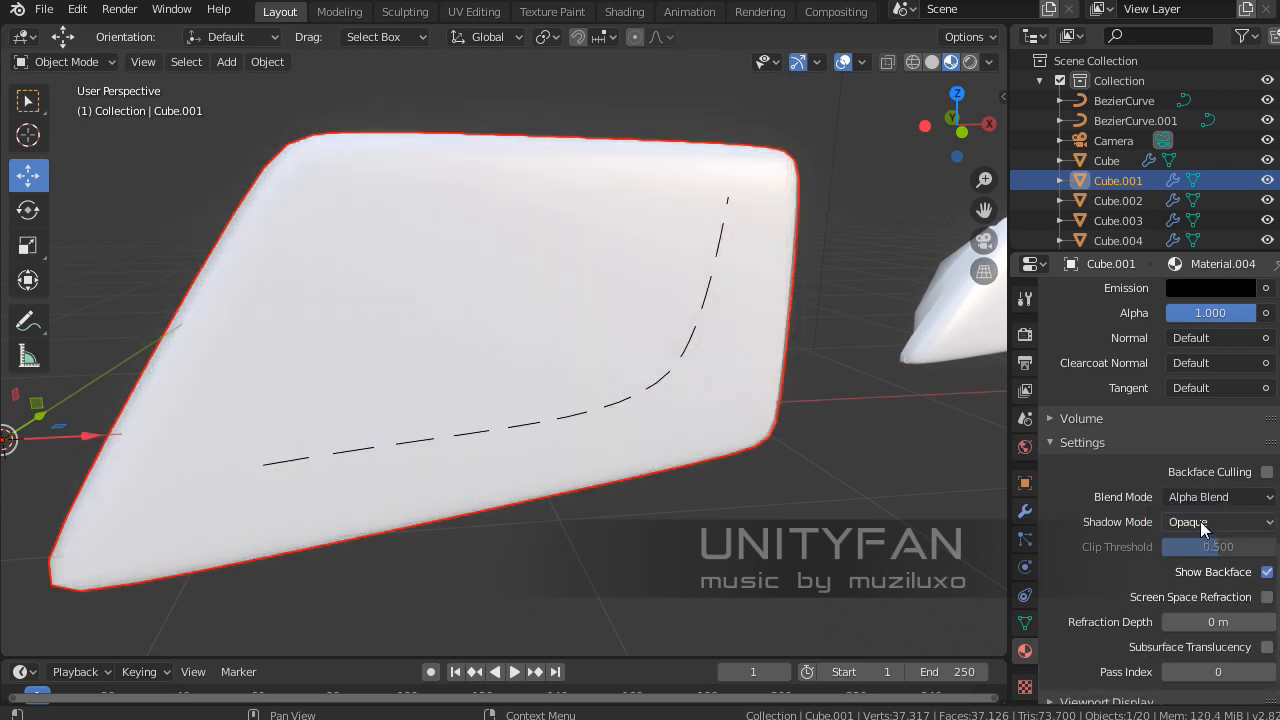
click(1200, 521)
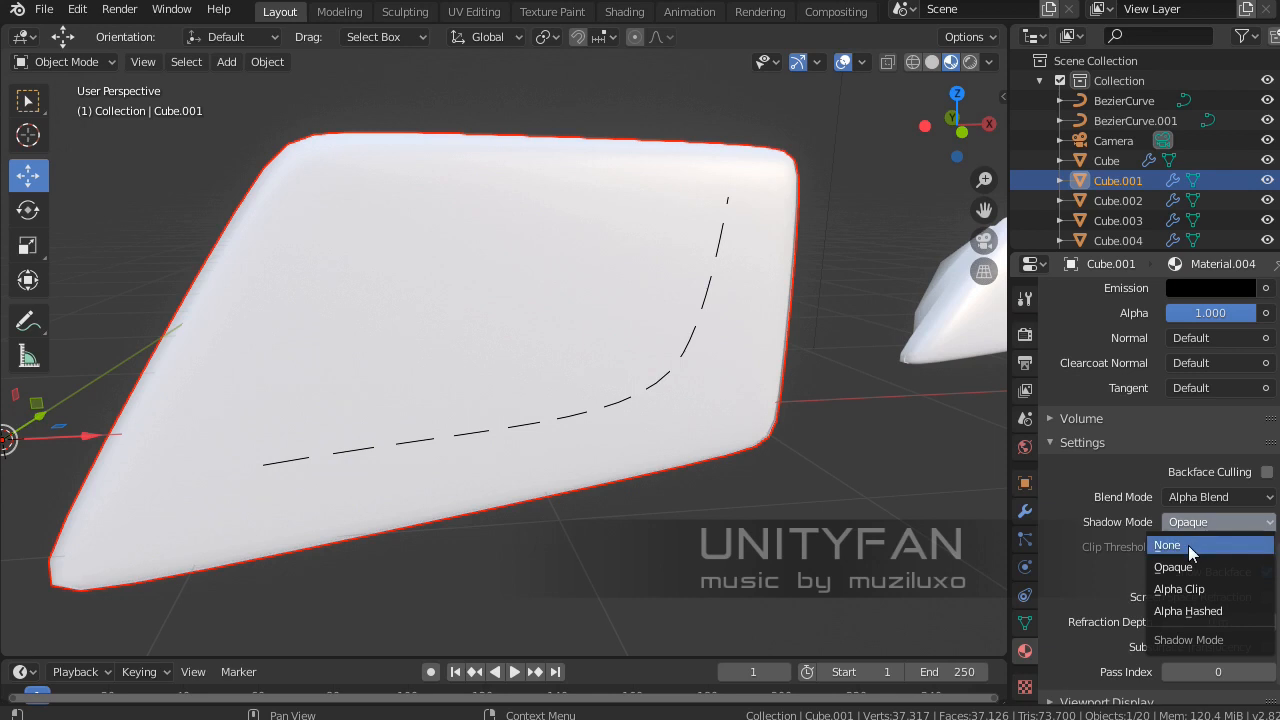
click(1188, 545)
Set the Alpha of the larger headlight's cover material to 0.500.
middle_drag(618, 485, 671, 461)
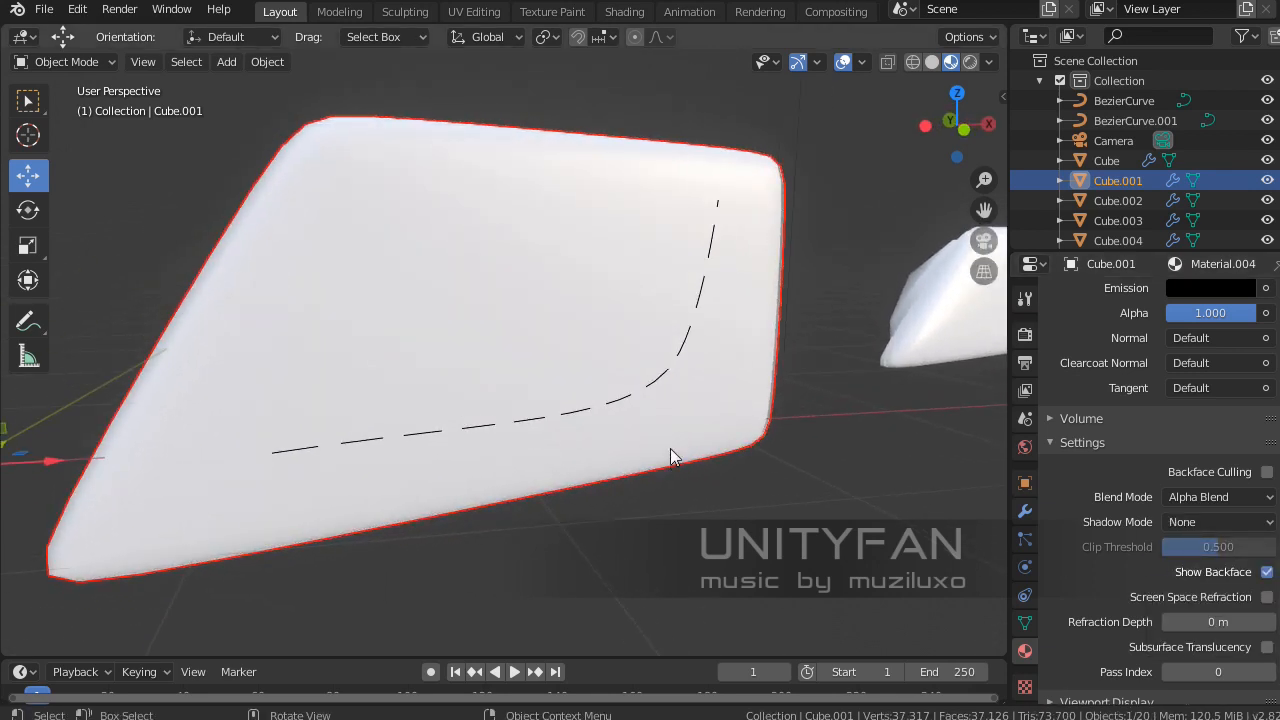
middle_drag(680, 459, 642, 434)
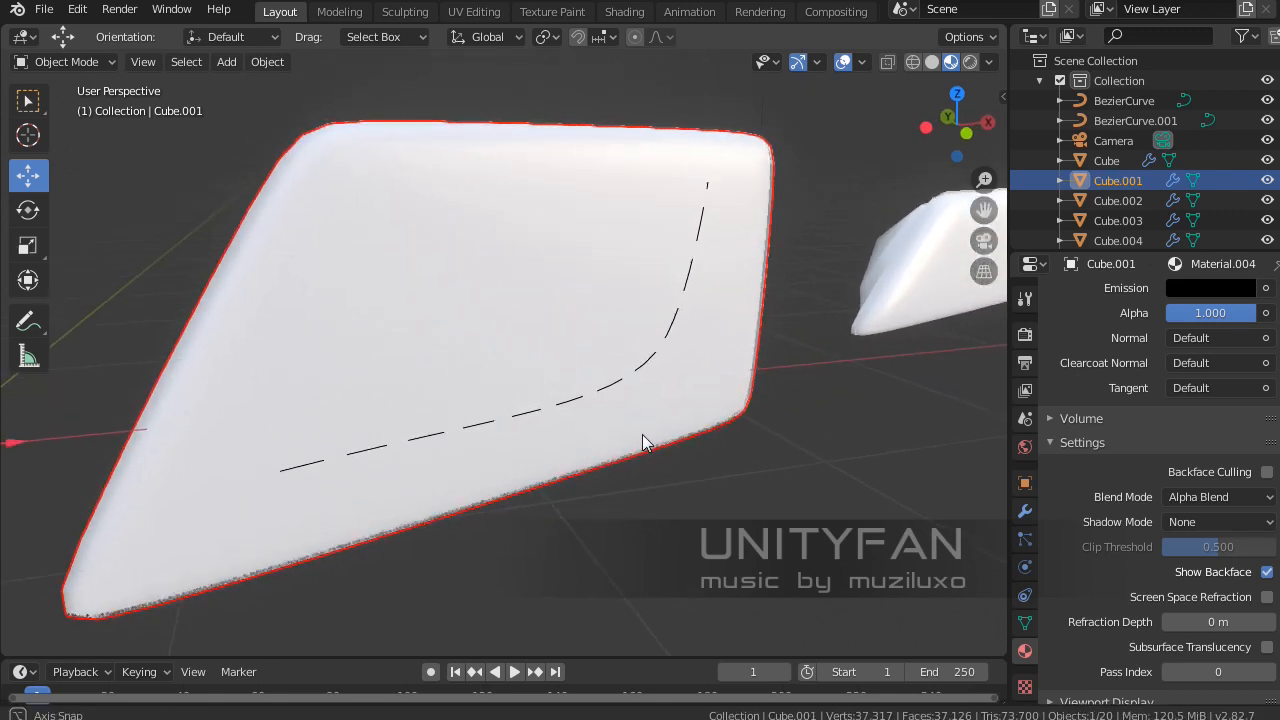
scroll(1133, 529, up, 5)
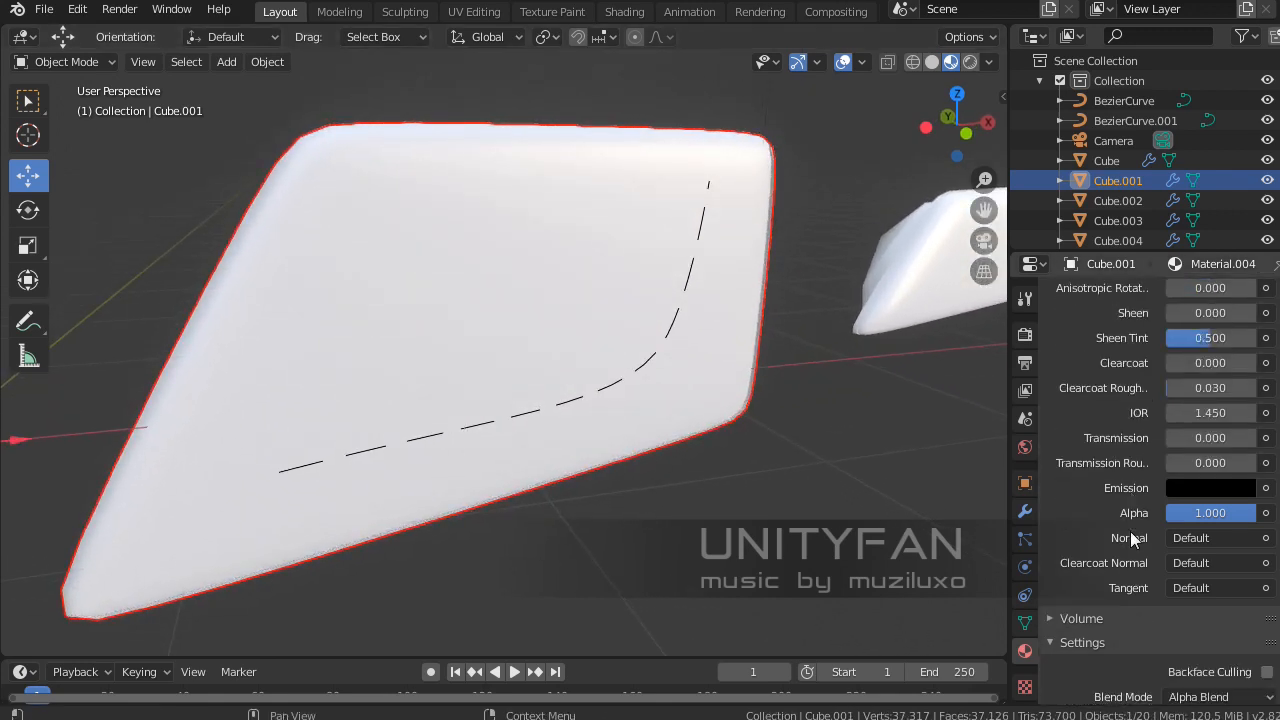
middle_drag(912, 480, 893, 459)
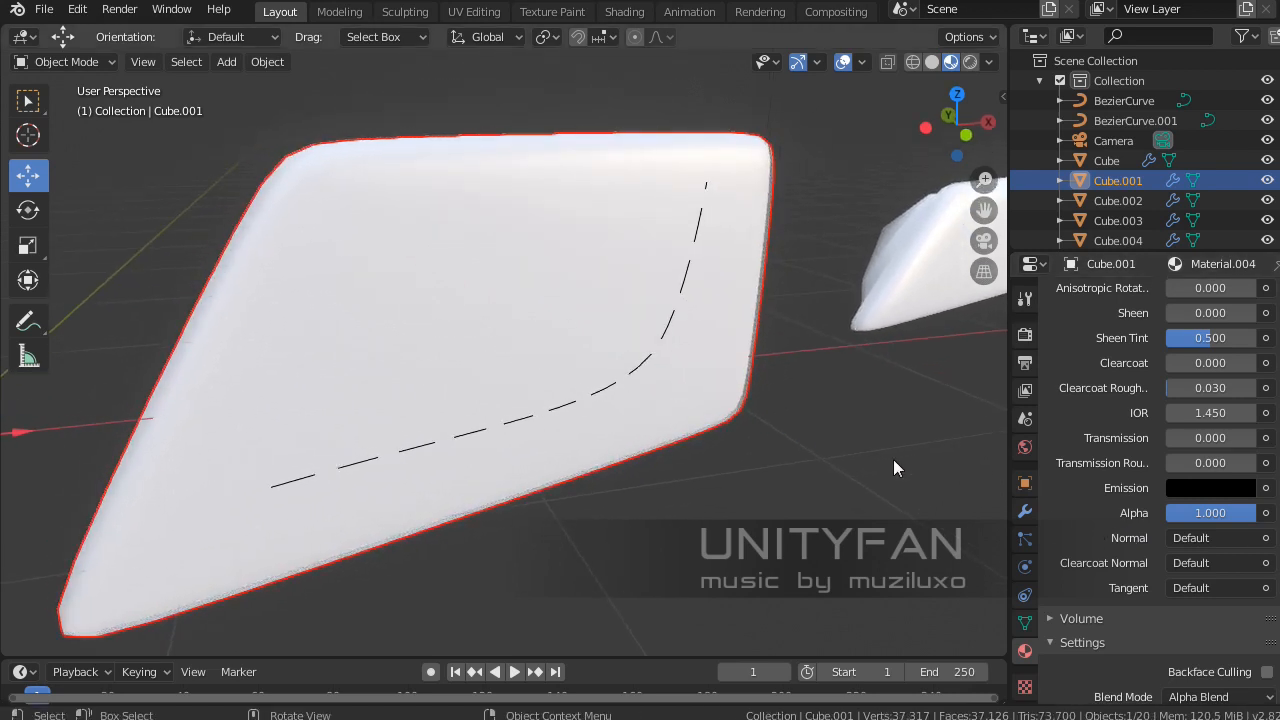
double_click(1210, 516)
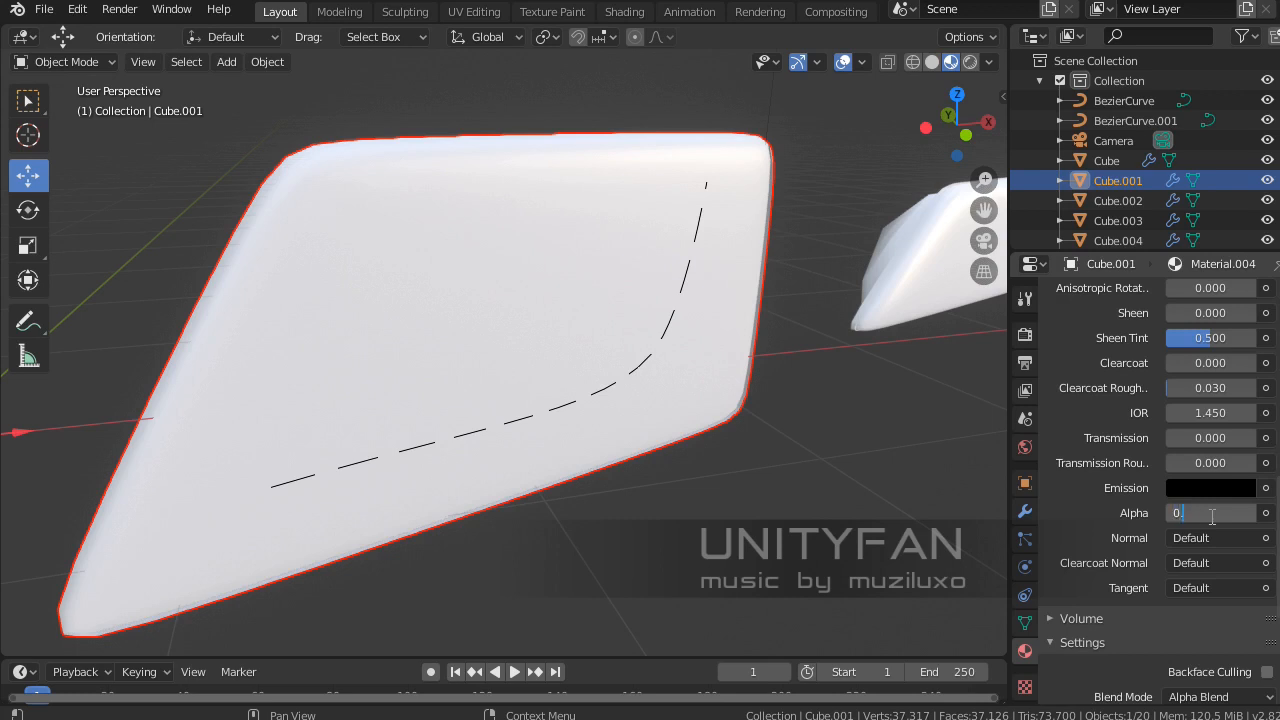
key(Return)
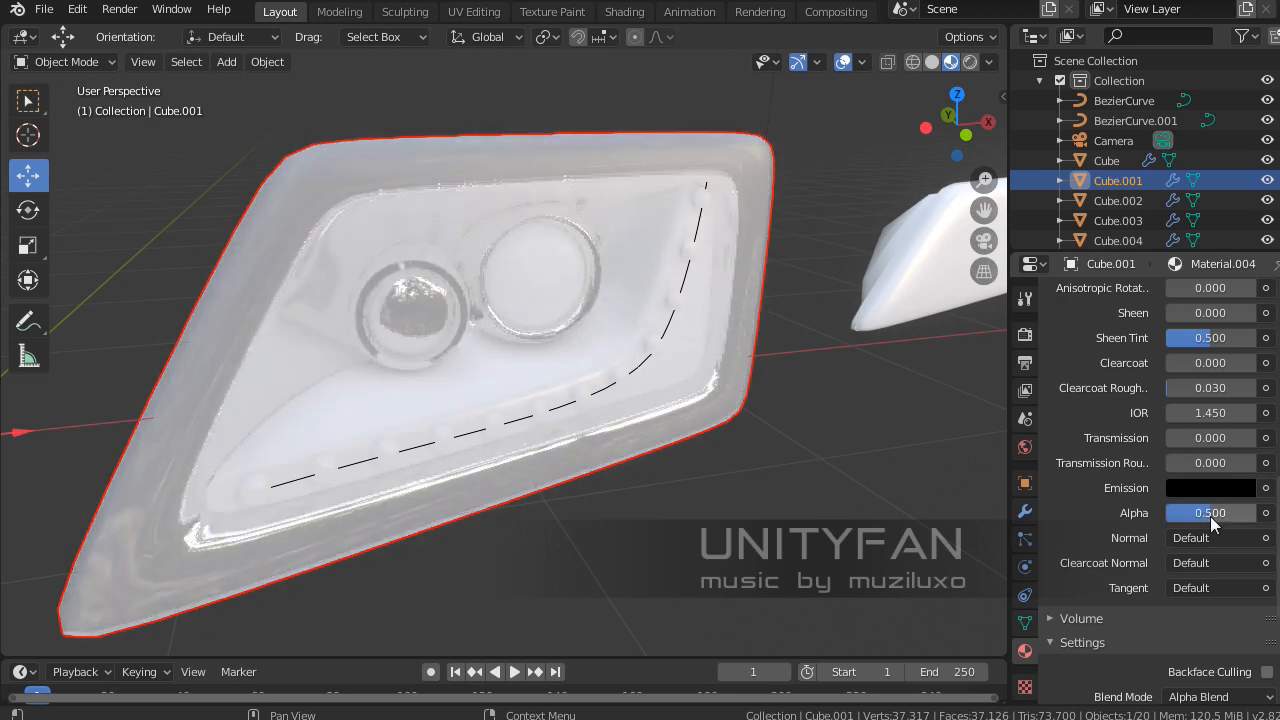
middle_drag(640, 390, 423, 364)
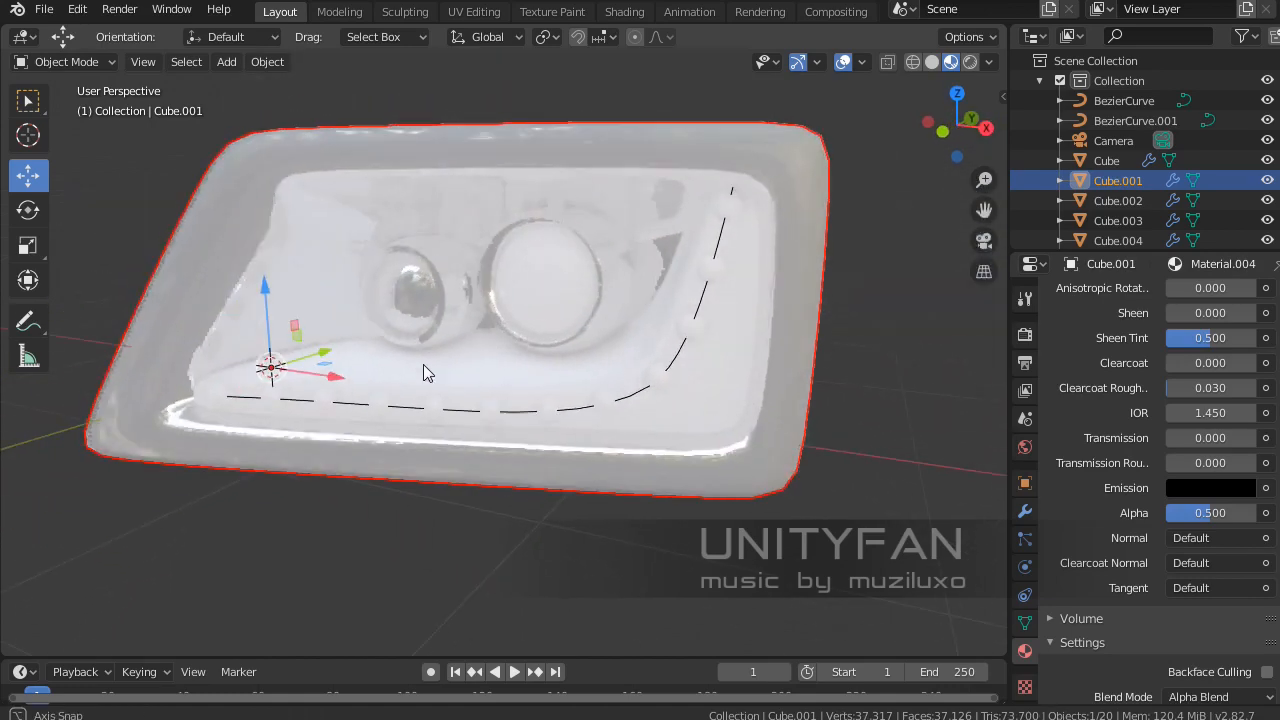
middle_drag(495, 403, 545, 395)
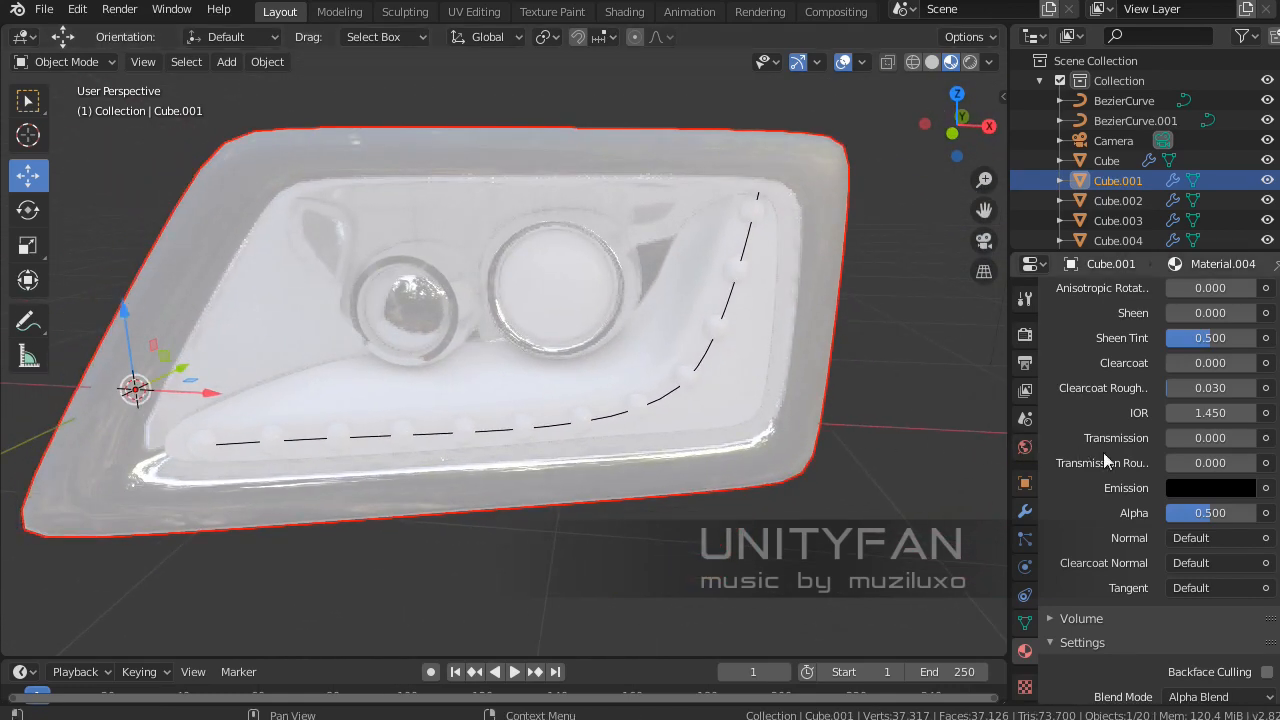
scroll(1104, 458, up, 4)
middle_drag(700, 320, 828, 383)
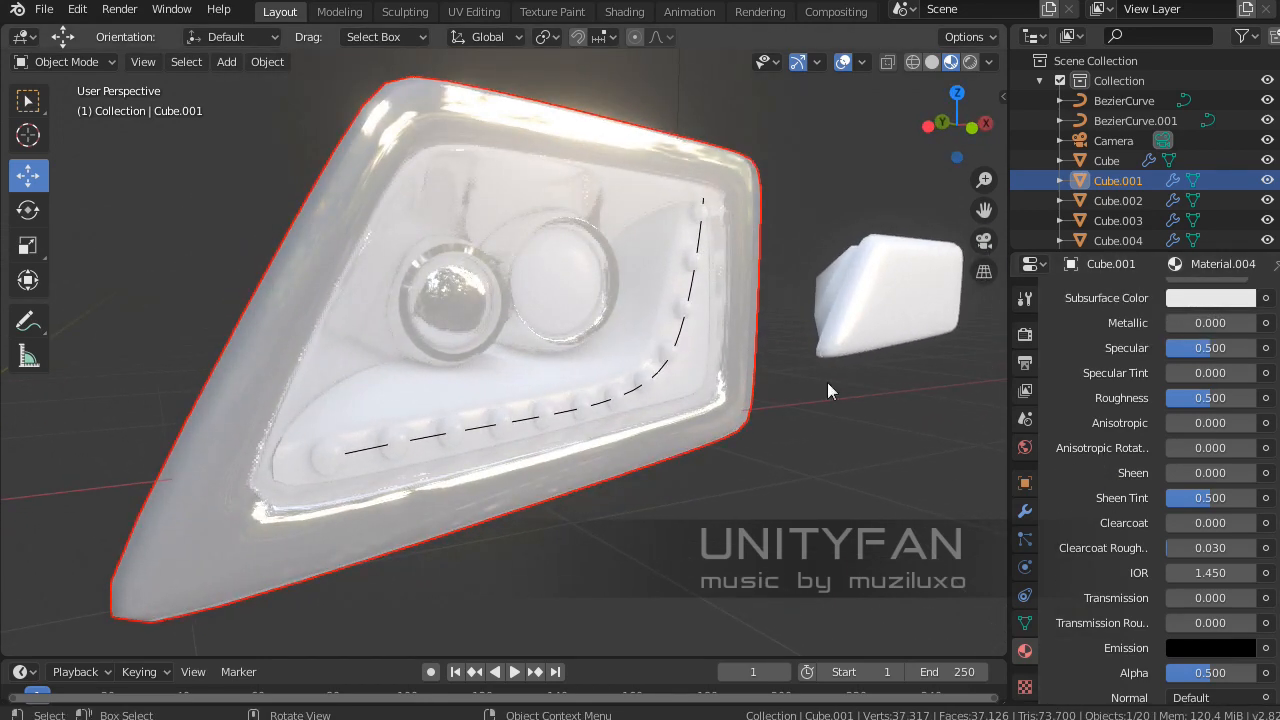
scroll(1096, 454, up, 3)
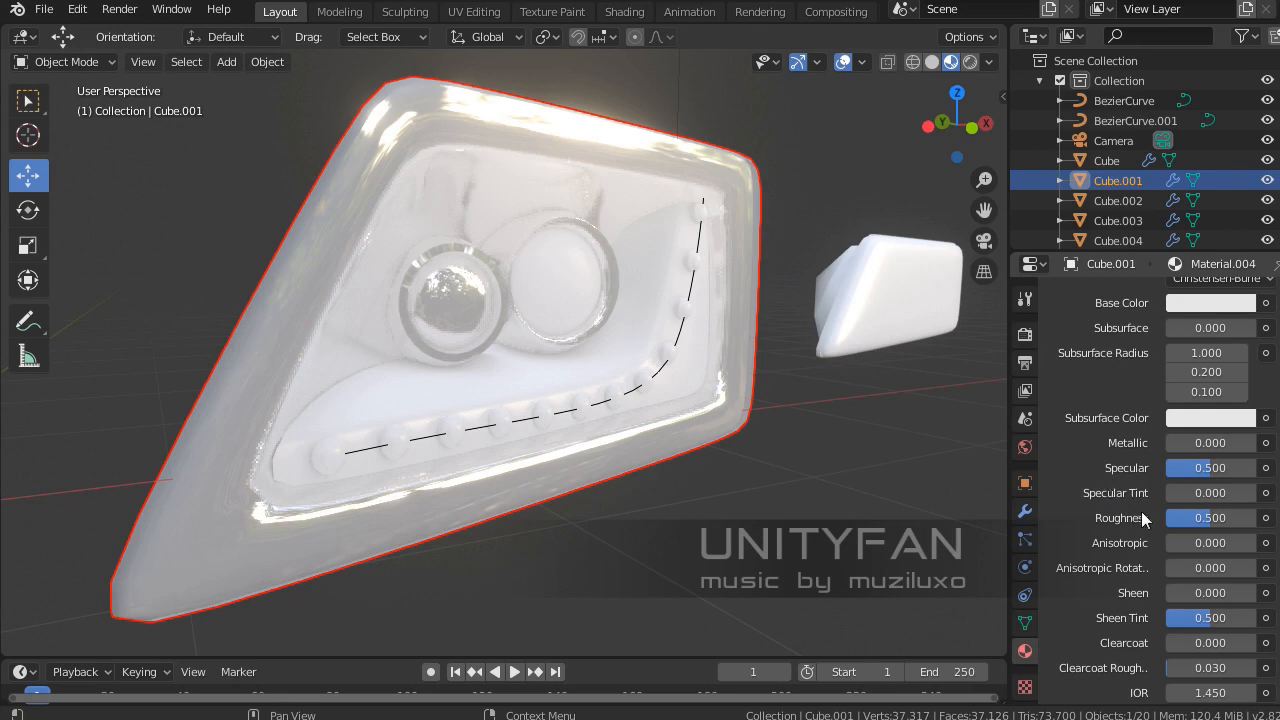
Set the Roughness of the larger headlight's cover material to 0.
click(1208, 519)
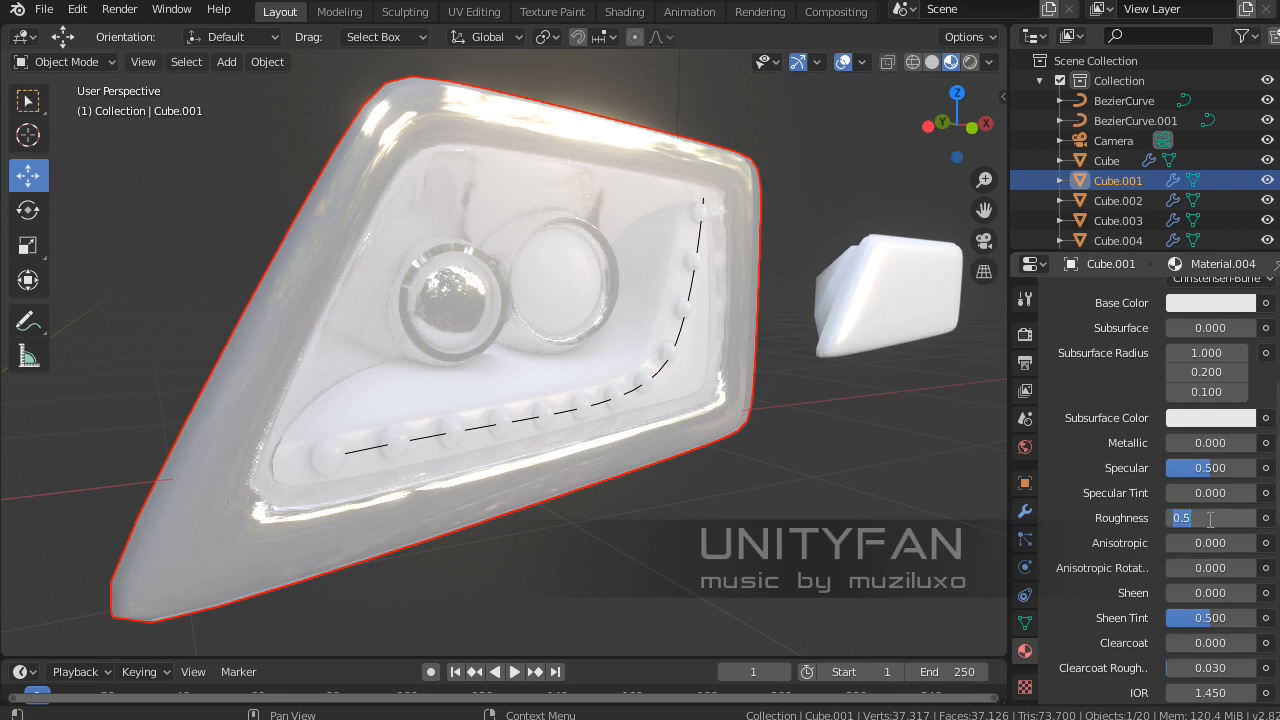
text(0)
key(Return)
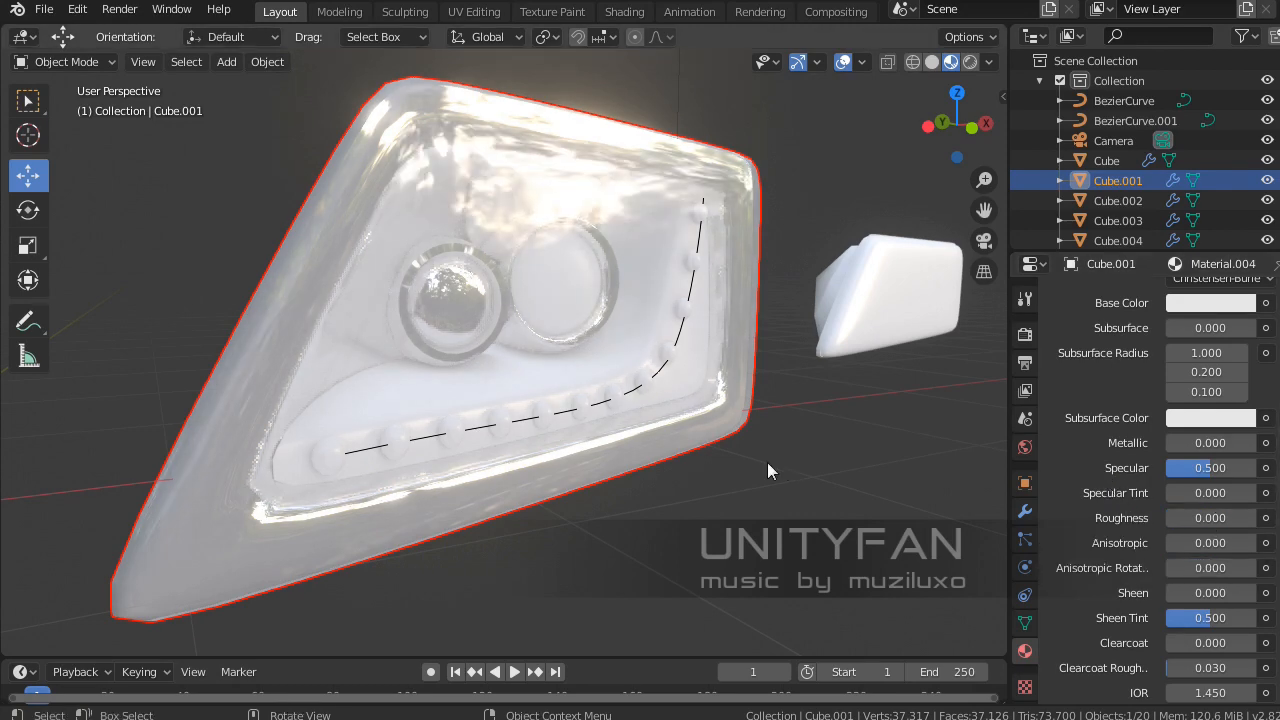
middle_drag(767, 462, 725, 439)
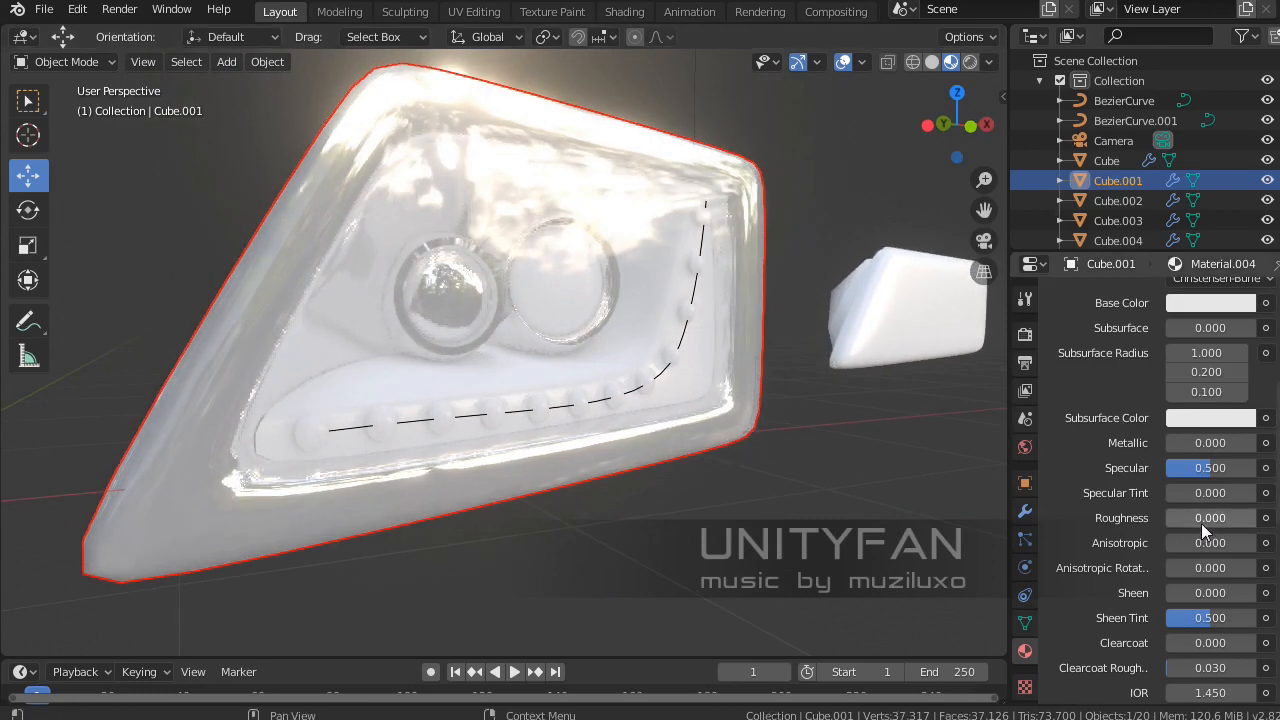
middle_drag(782, 428, 780, 422)
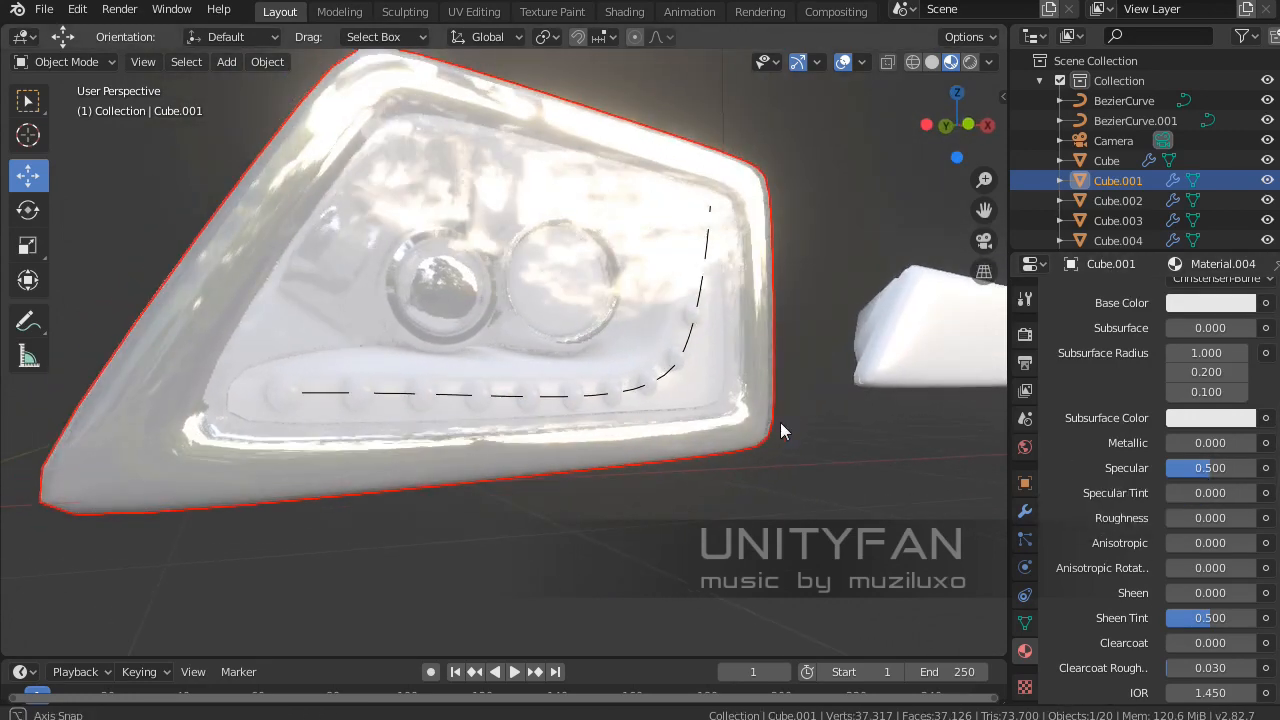
Try Specular values of 1.000, 2.000, 3.000 and 7.000 on the cover material and compare the reflections.
mouse_move(604, 307)
middle_down()
mouse_move(637, 317)
mouse_move(557, 331)
mouse_move(586, 340)
mouse_move(597, 329)
middle_up()
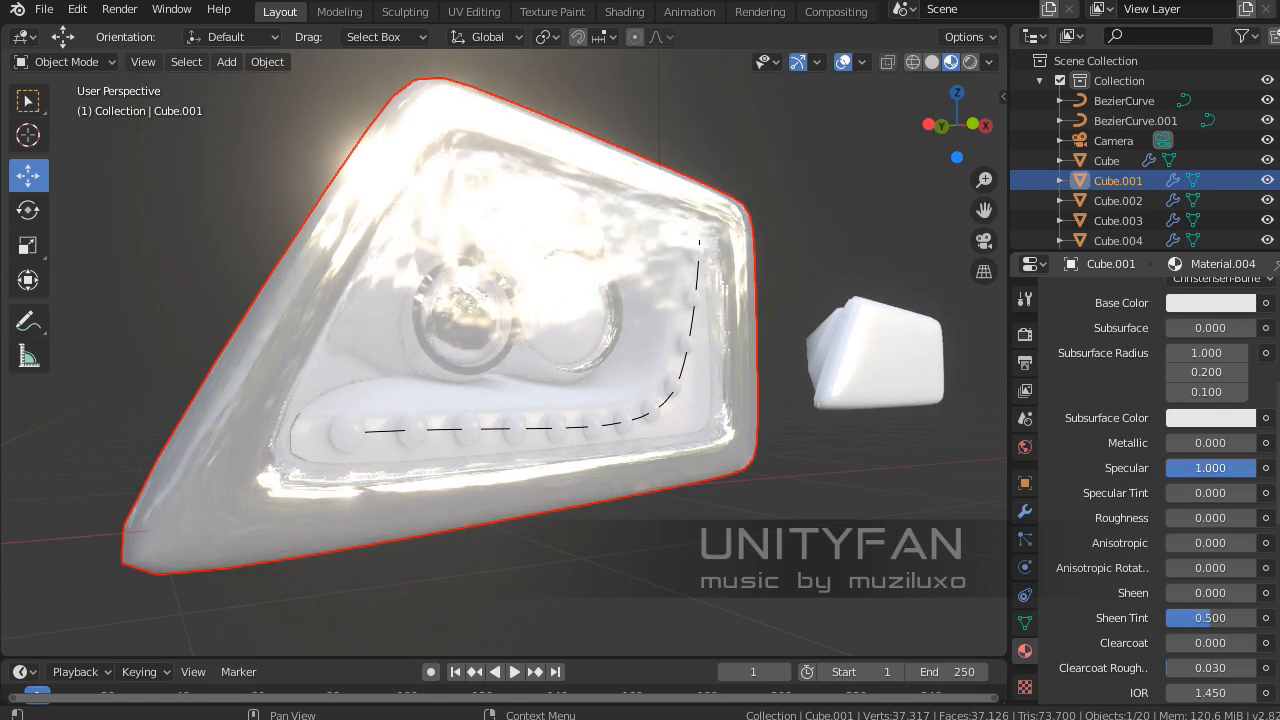
mouse_move(1254, 468)
mouse_down()
mouse_move(1167, 468)
mouse_move(1254, 468)
mouse_up()
key(Return)
click(1218, 468)
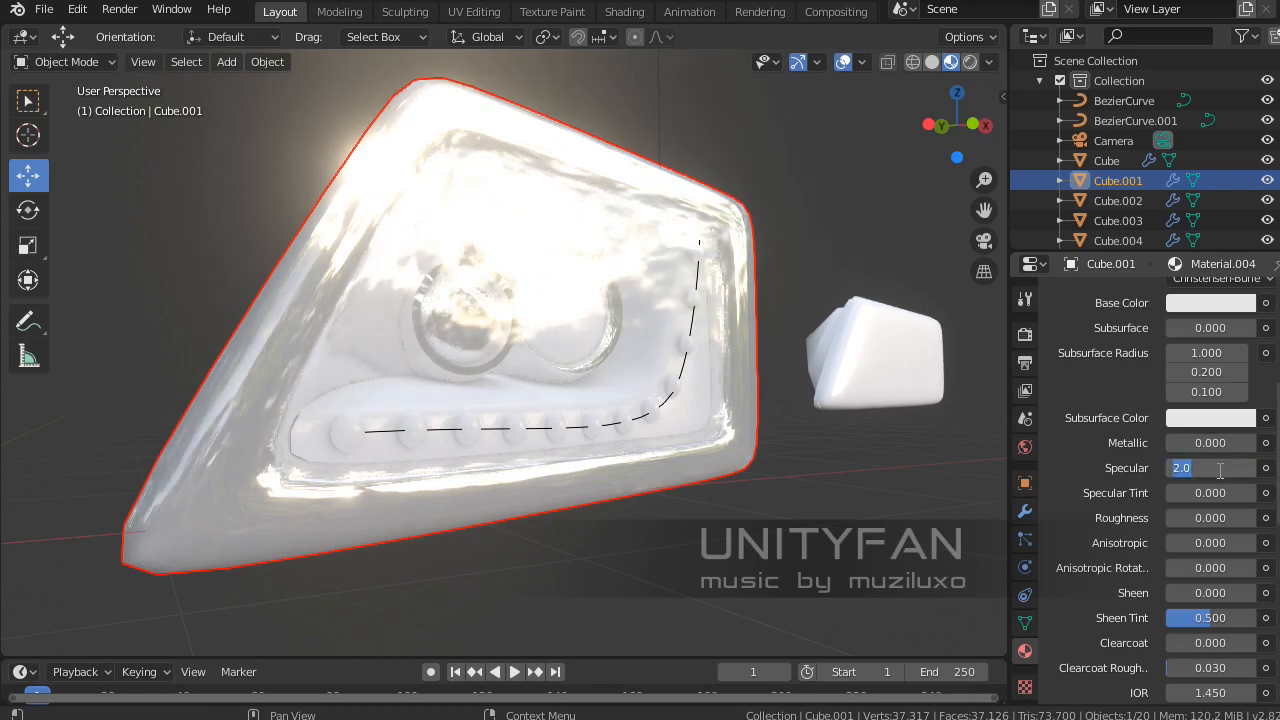
text(3)
key(Return)
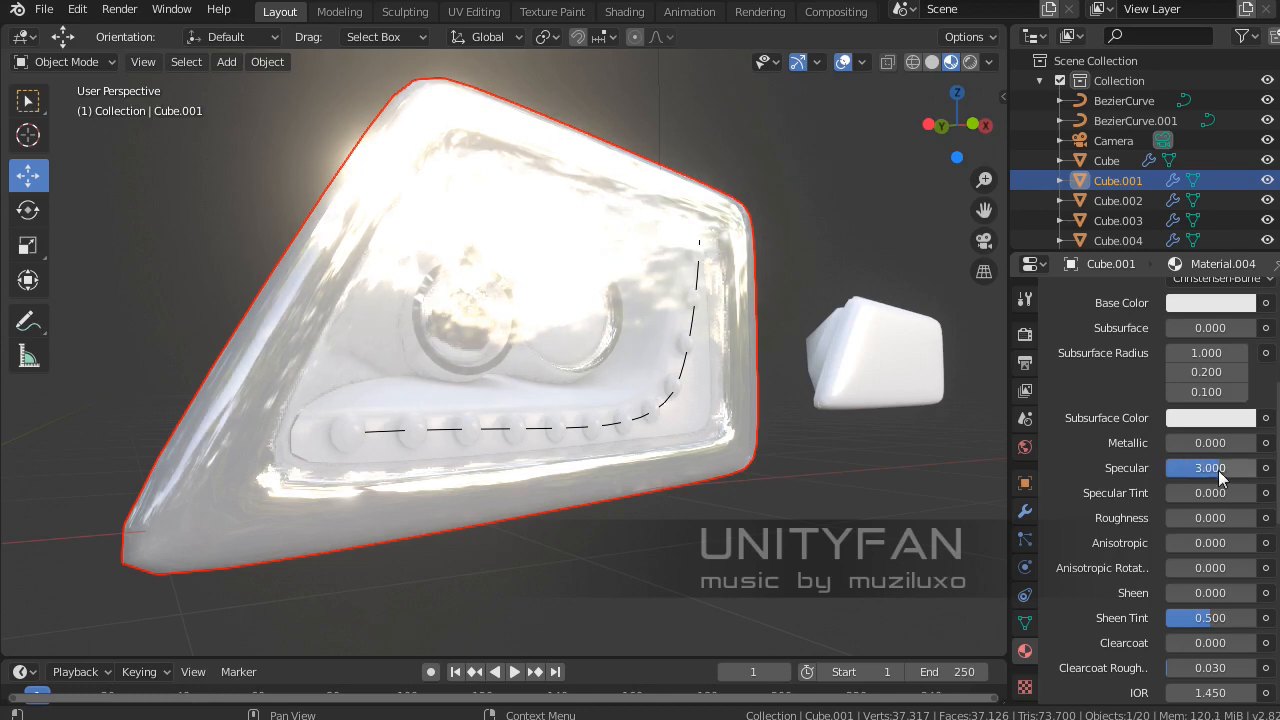
click(1218, 470)
middle_drag(581, 377, 747, 435)
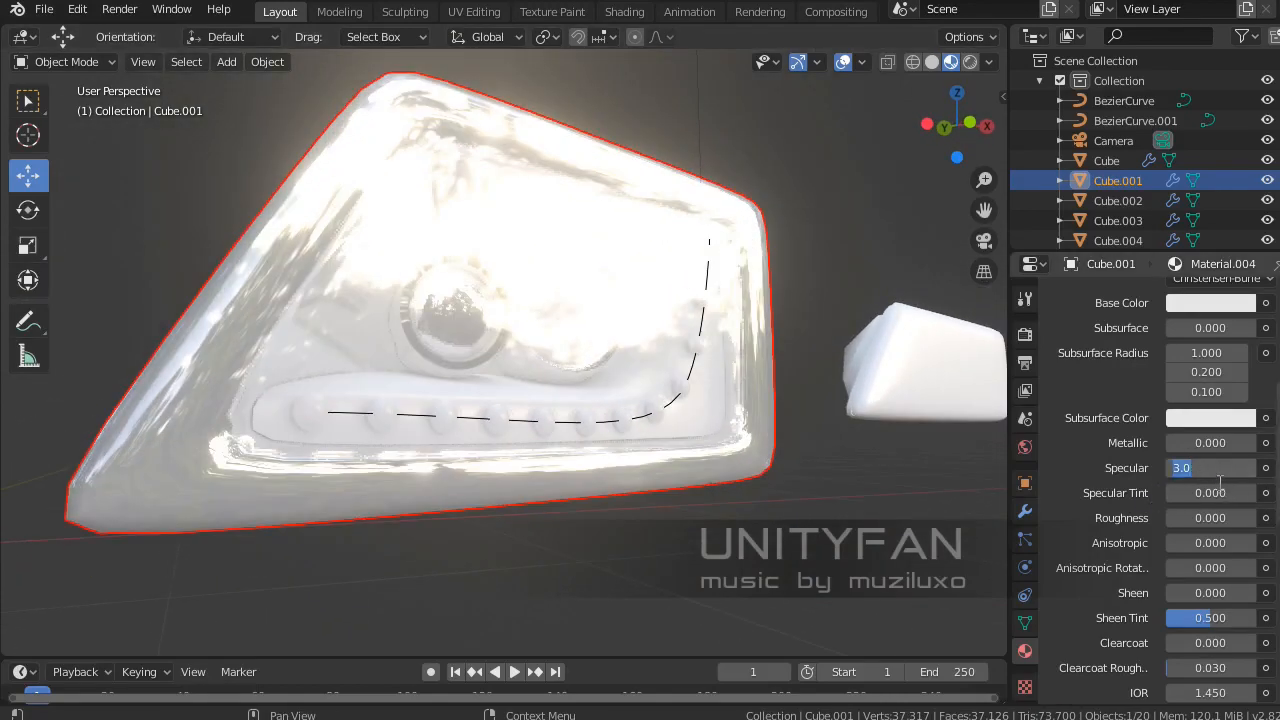
key(Return)
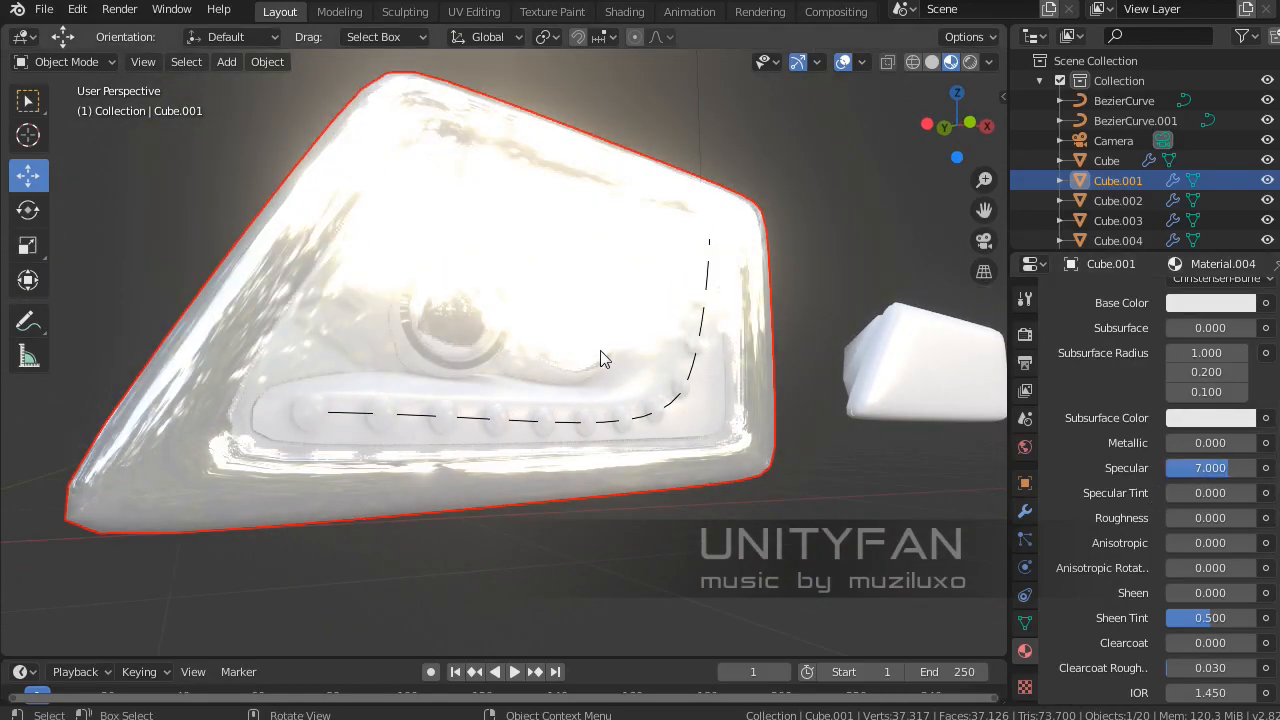
middle_drag(600, 350, 632, 386)
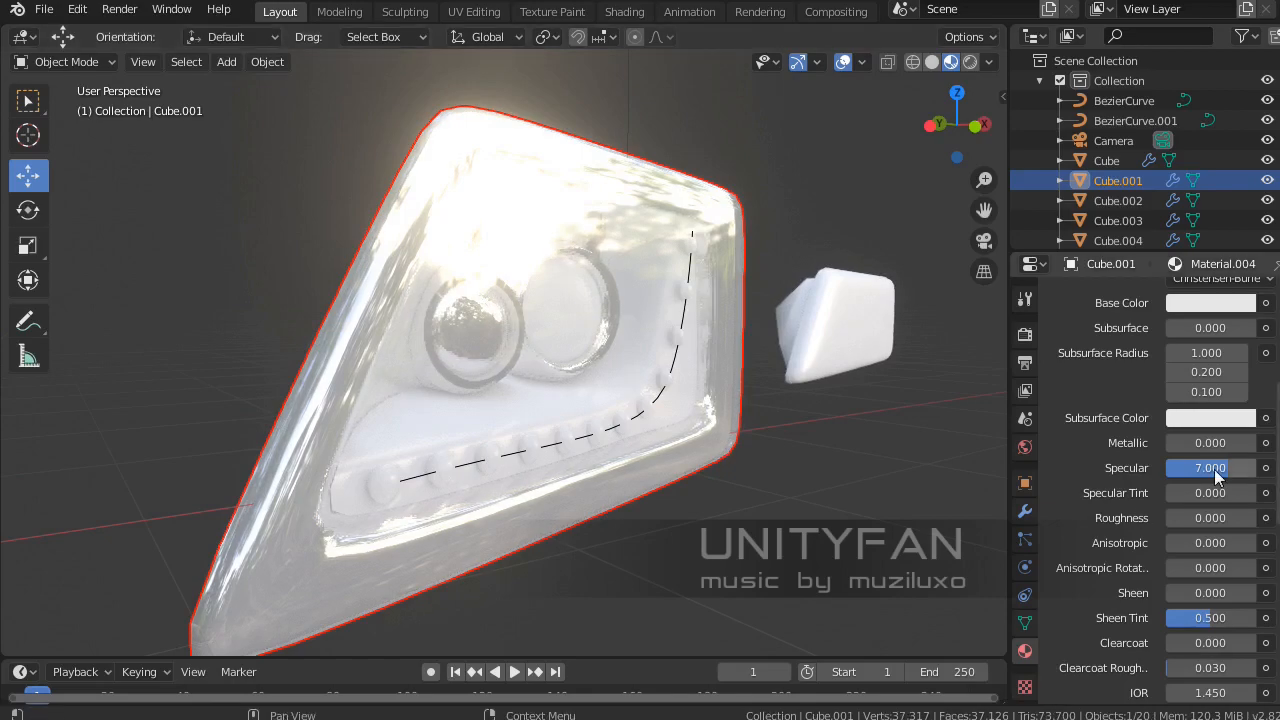
Set the cover material's Specular to 2.000.
click(1214, 469)
key(Return)
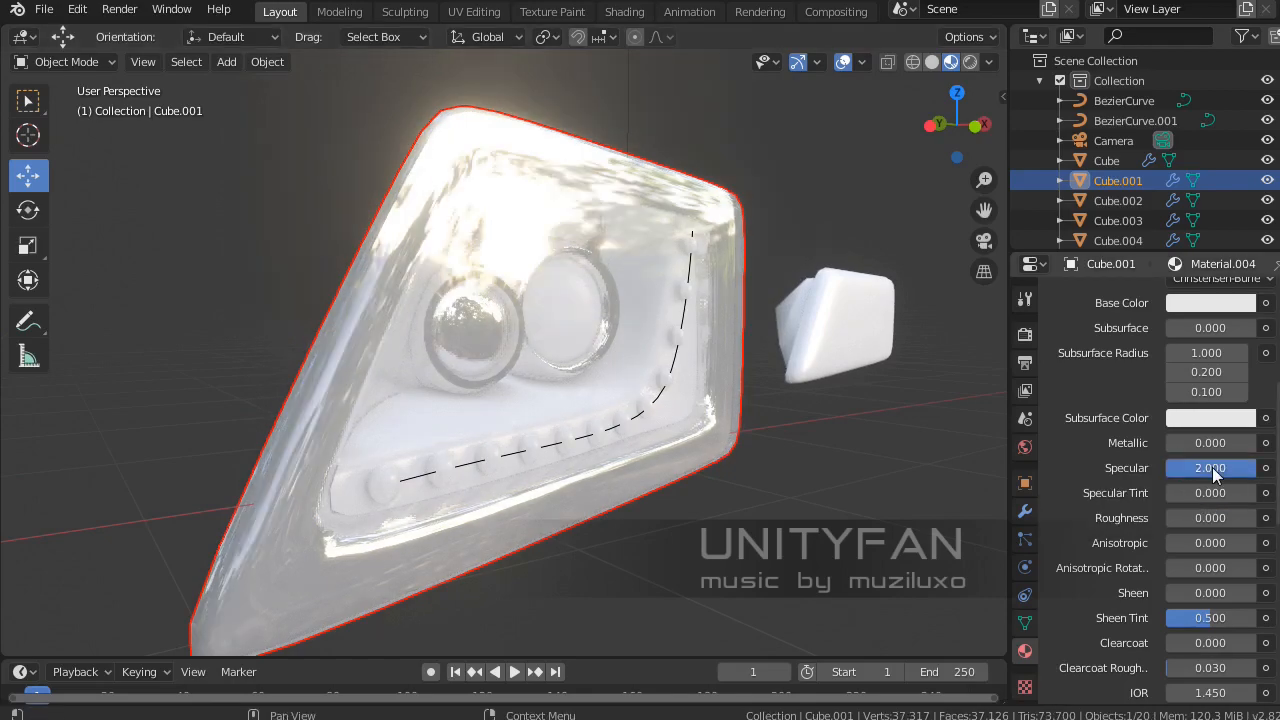
middle_drag(632, 503, 612, 470)
Darken the cover material's Base Color to black.
scroll(1129, 445, up, 4)
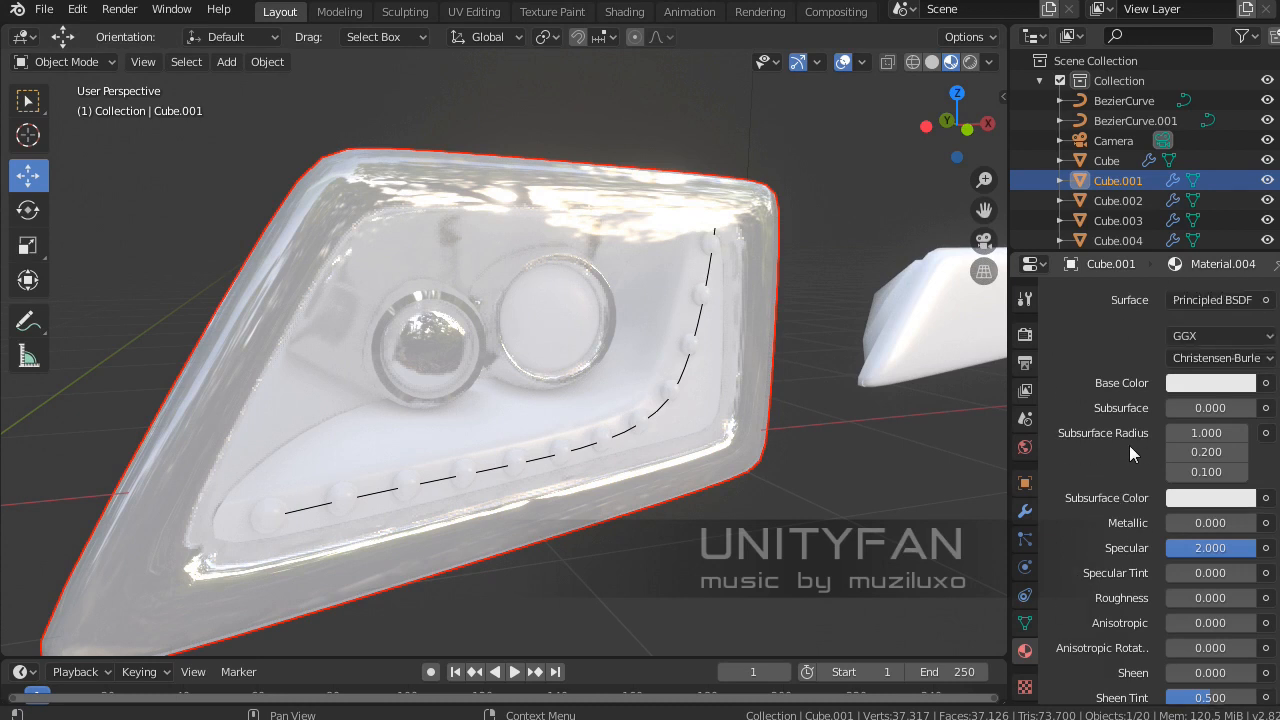
scroll(1067, 474, up, 1)
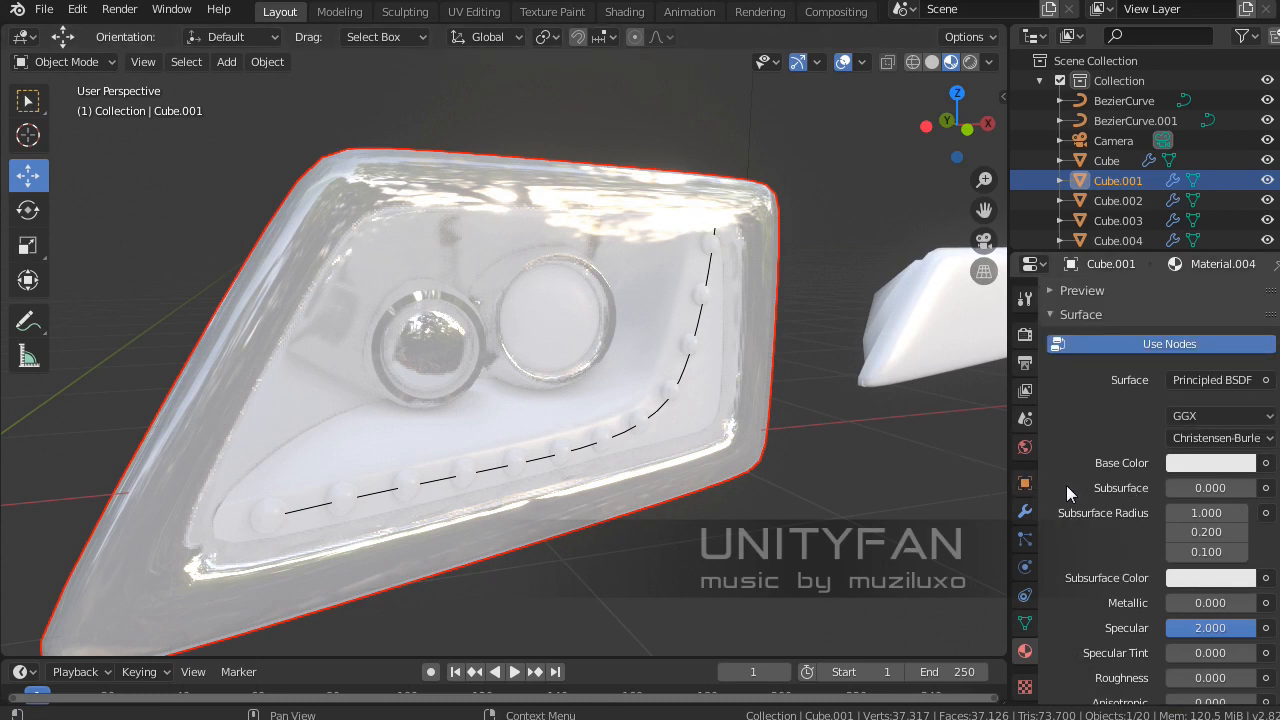
middle_drag(701, 435, 692, 438)
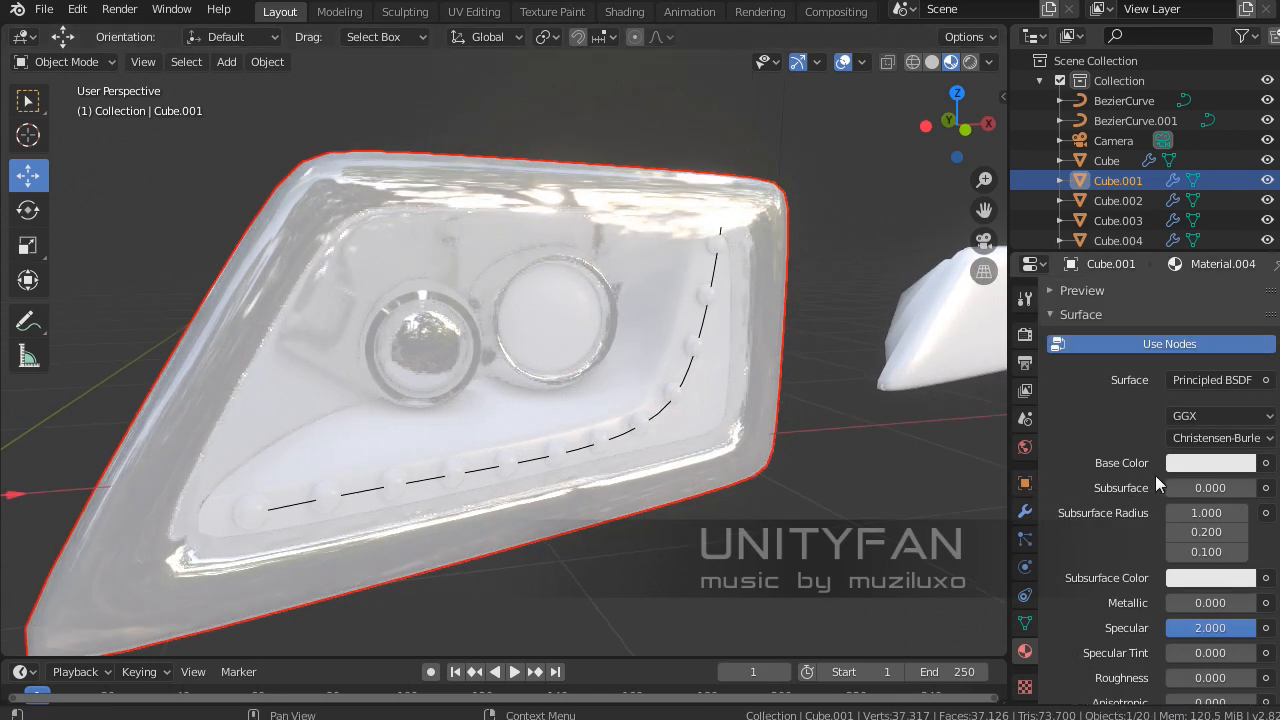
click(1203, 465)
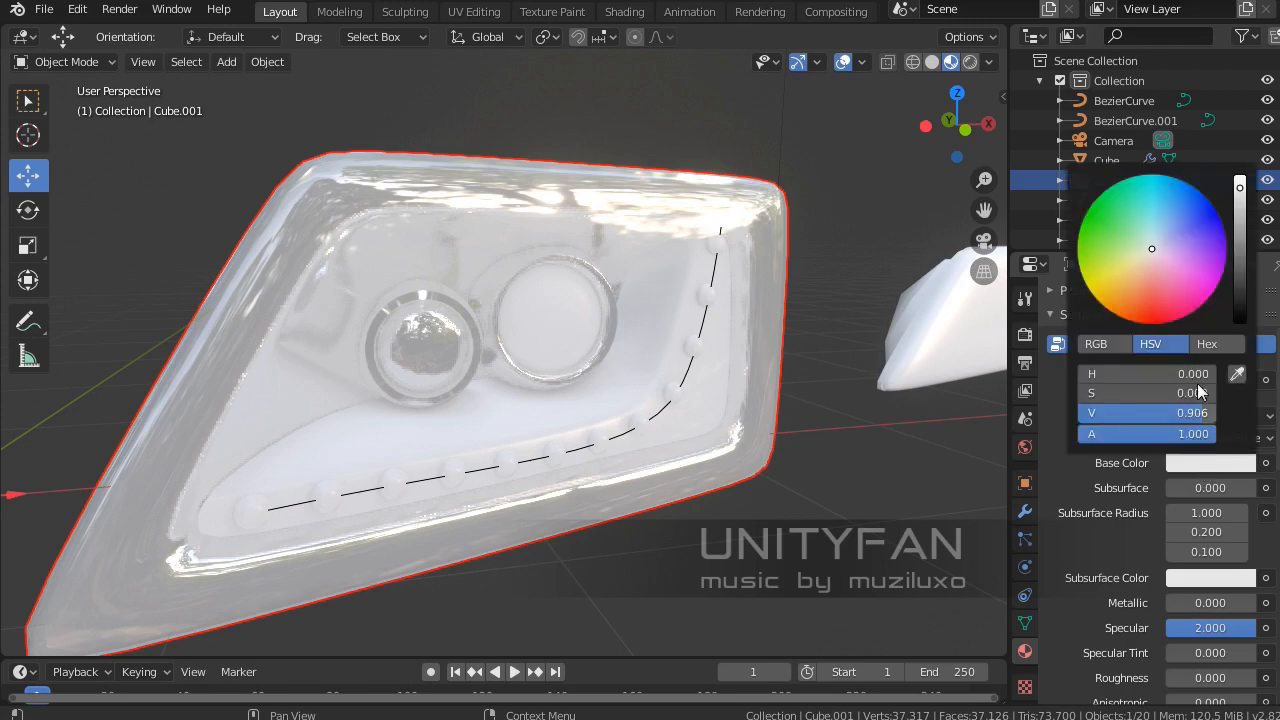
drag(1248, 298, 1240, 322)
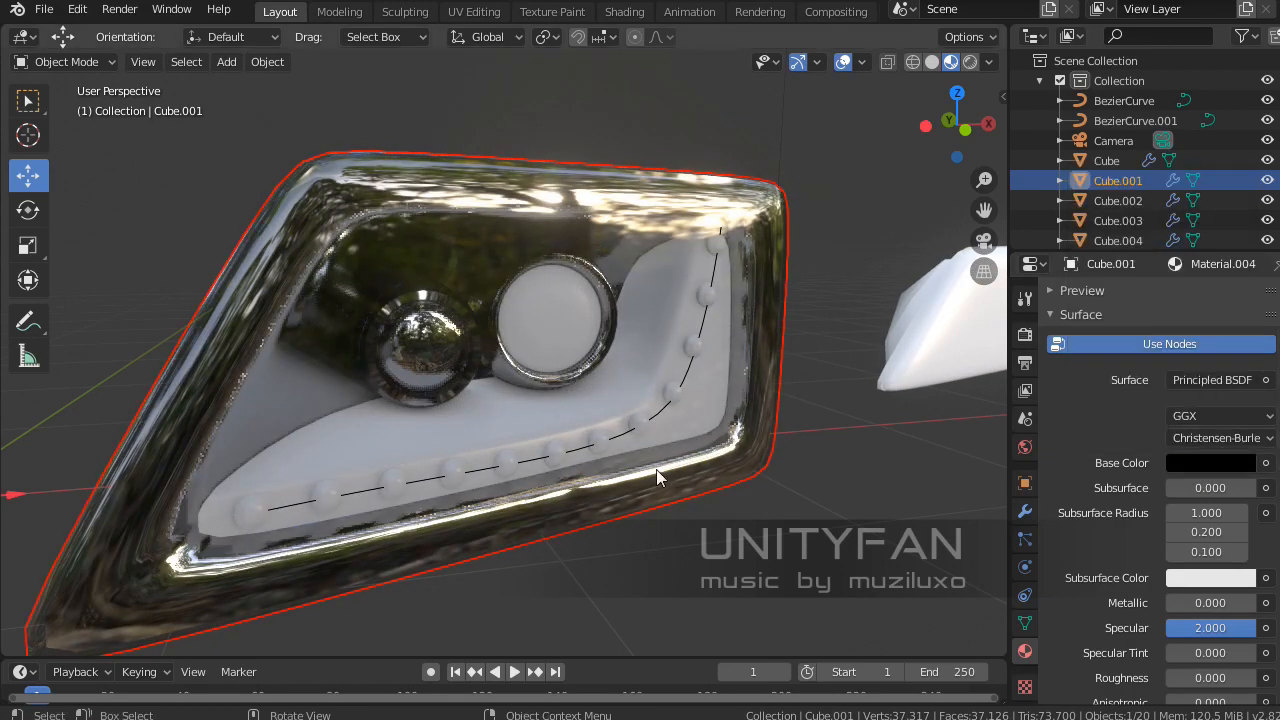
mouse_move(656, 469)
middle_down()
mouse_move(507, 416)
mouse_move(650, 423)
mouse_move(491, 450)
mouse_move(657, 435)
mouse_move(660, 490)
middle_up()
Apply the cover's transparent Material.004 to the front lens of the larger round lamp.
click(735, 550)
middle_drag(735, 550, 502, 410)
scroll(582, 456, up, 1)
scroll(468, 467, up, 1)
scroll(524, 452, down, 2)
click(490, 360)
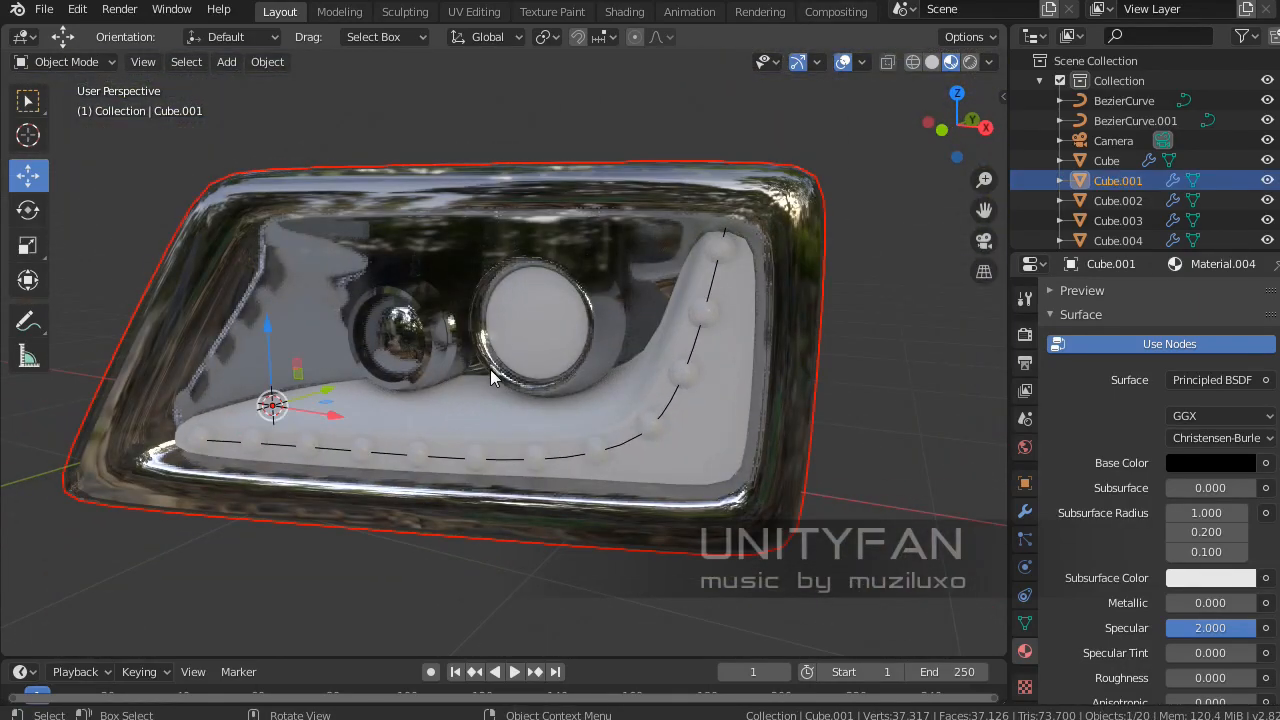
scroll(532, 381, up, 5)
middle_drag(517, 363, 430, 407)
scroll(617, 410, up, 1)
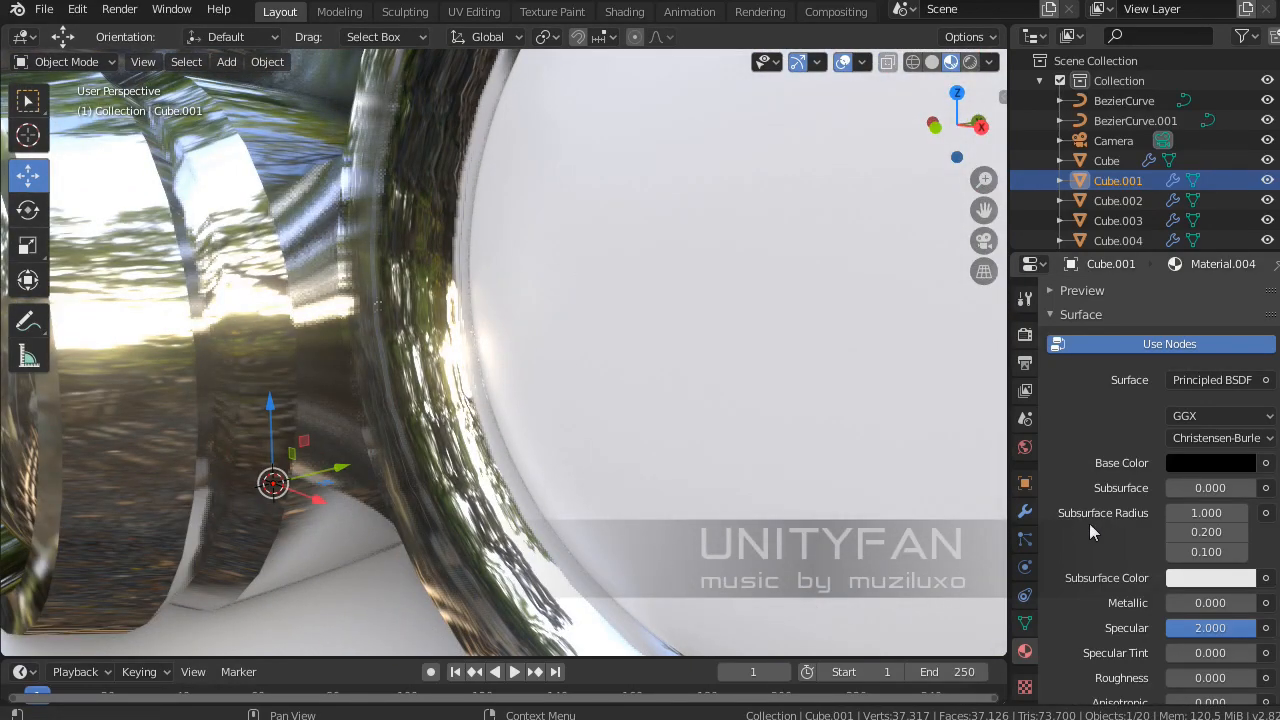
scroll(1085, 512, up, 3)
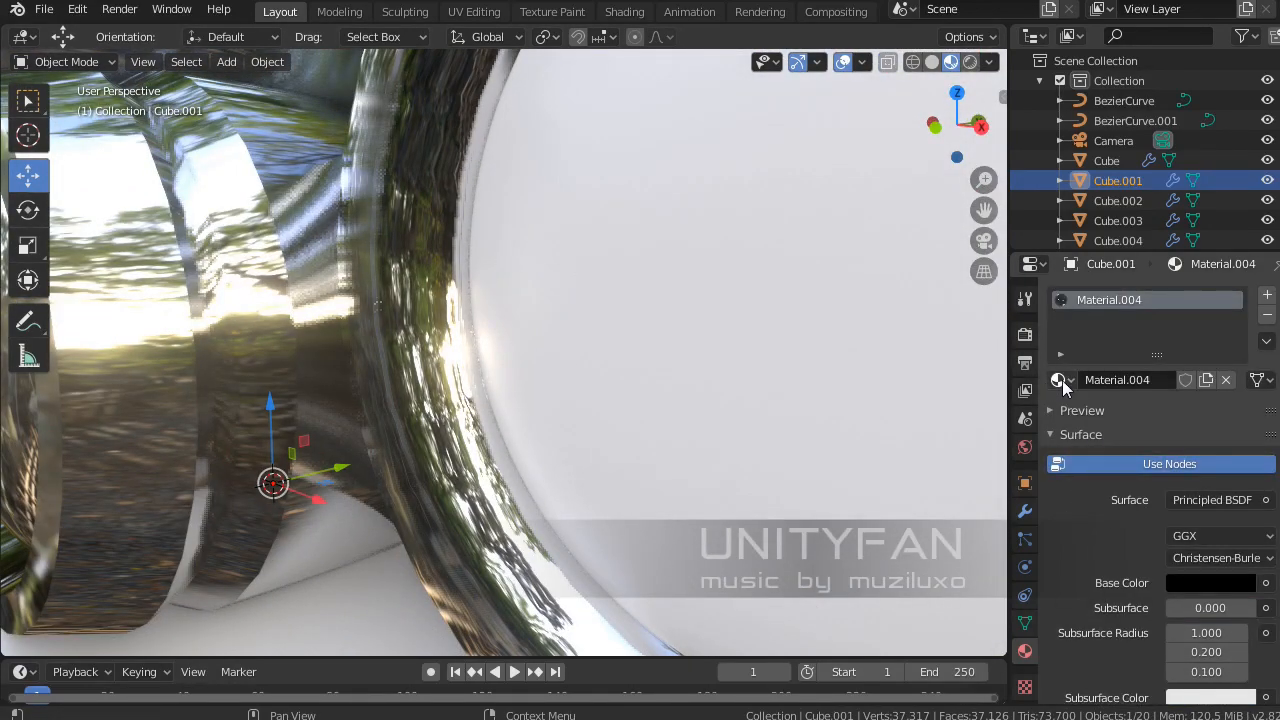
drag(1062, 380, 769, 382)
middle_drag(769, 382, 924, 424)
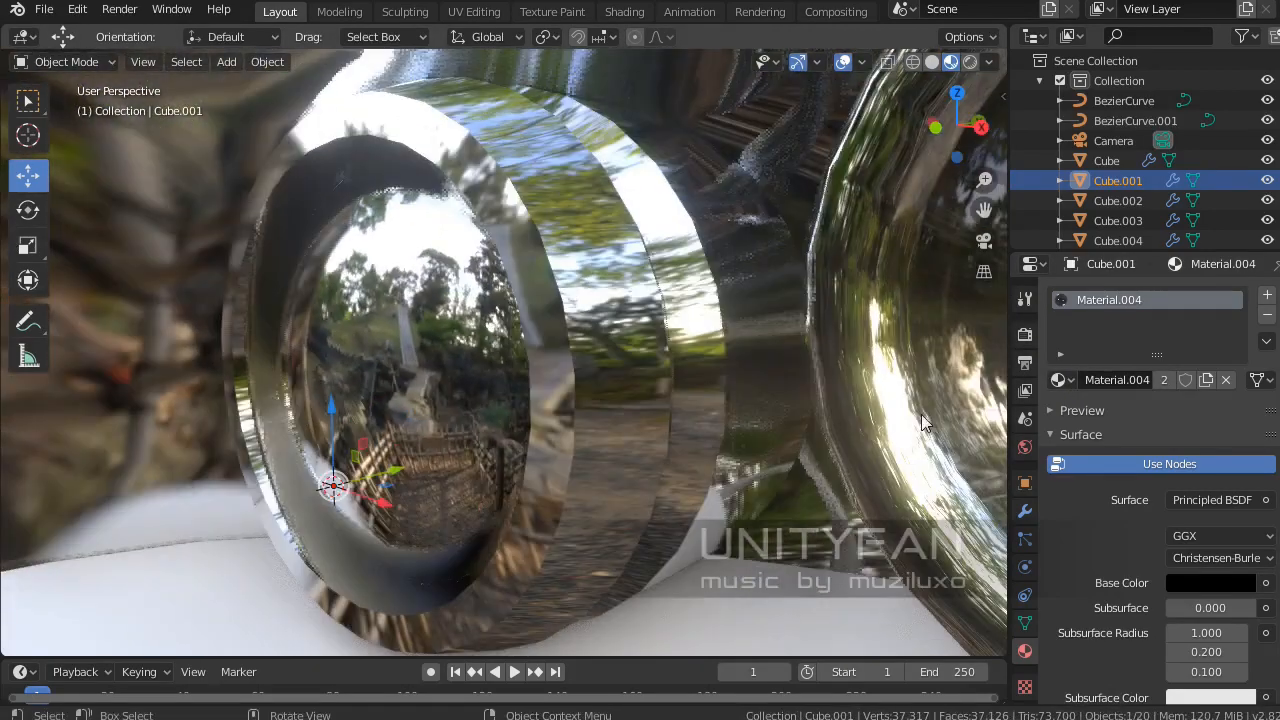
Apply Material.004 to the front lens of the smaller round lamp and clear the selection.
drag(1062, 385, 484, 420)
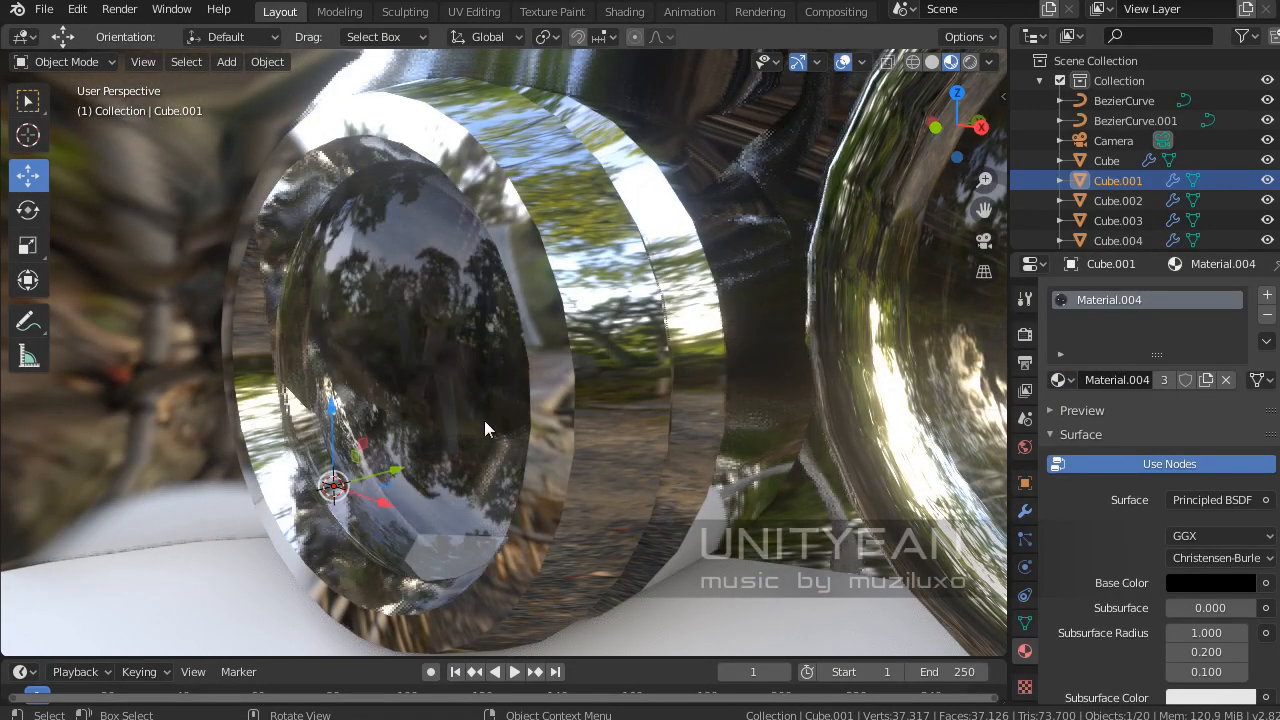
middle_drag(484, 420, 562, 456)
scroll(547, 481, down, 5)
click(798, 573)
Create a new material on the curved panel behind the row of LED bulbs and set its Base Color to dark grey.
scroll(562, 456, up, 10)
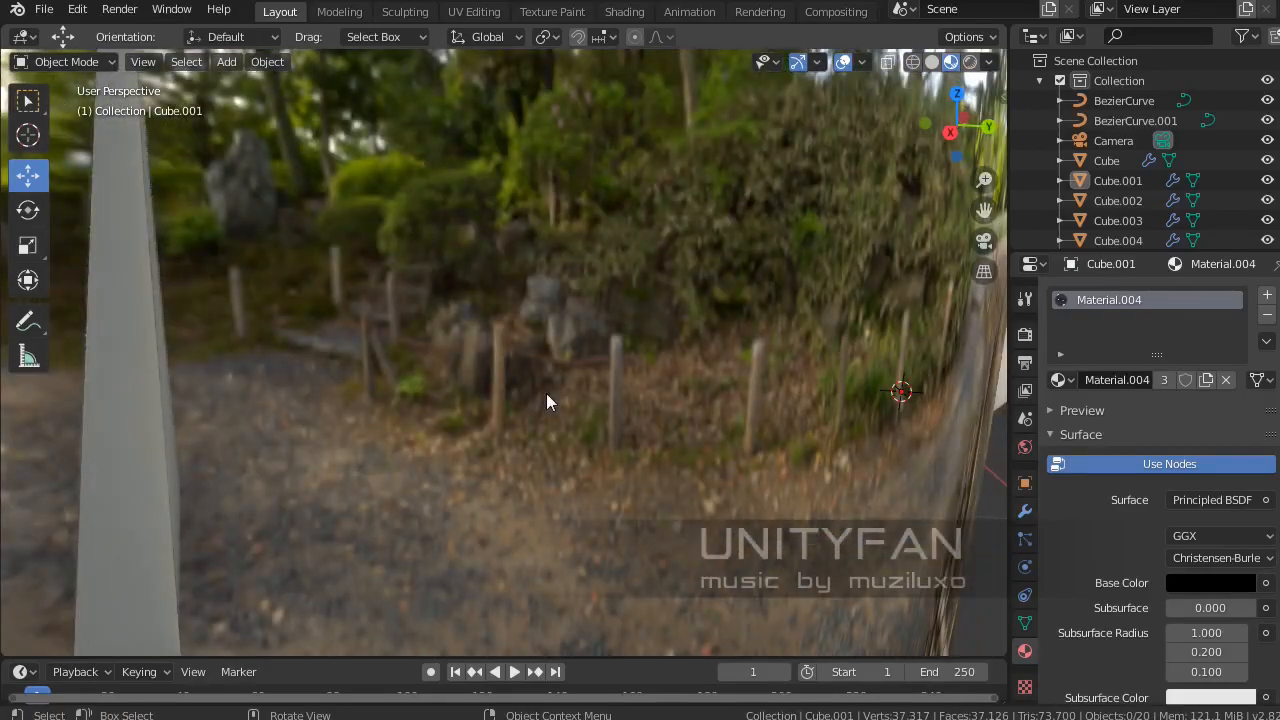
middle_drag(546, 395, 923, 486)
click(561, 352)
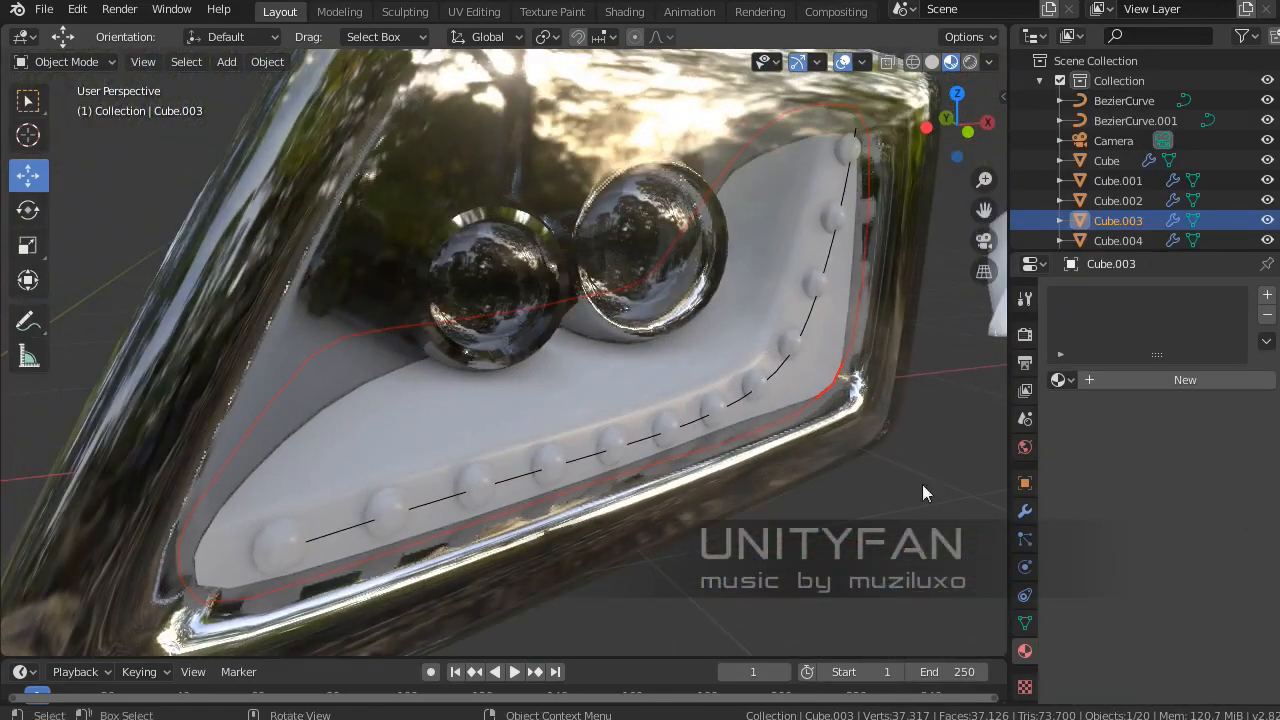
click(1116, 385)
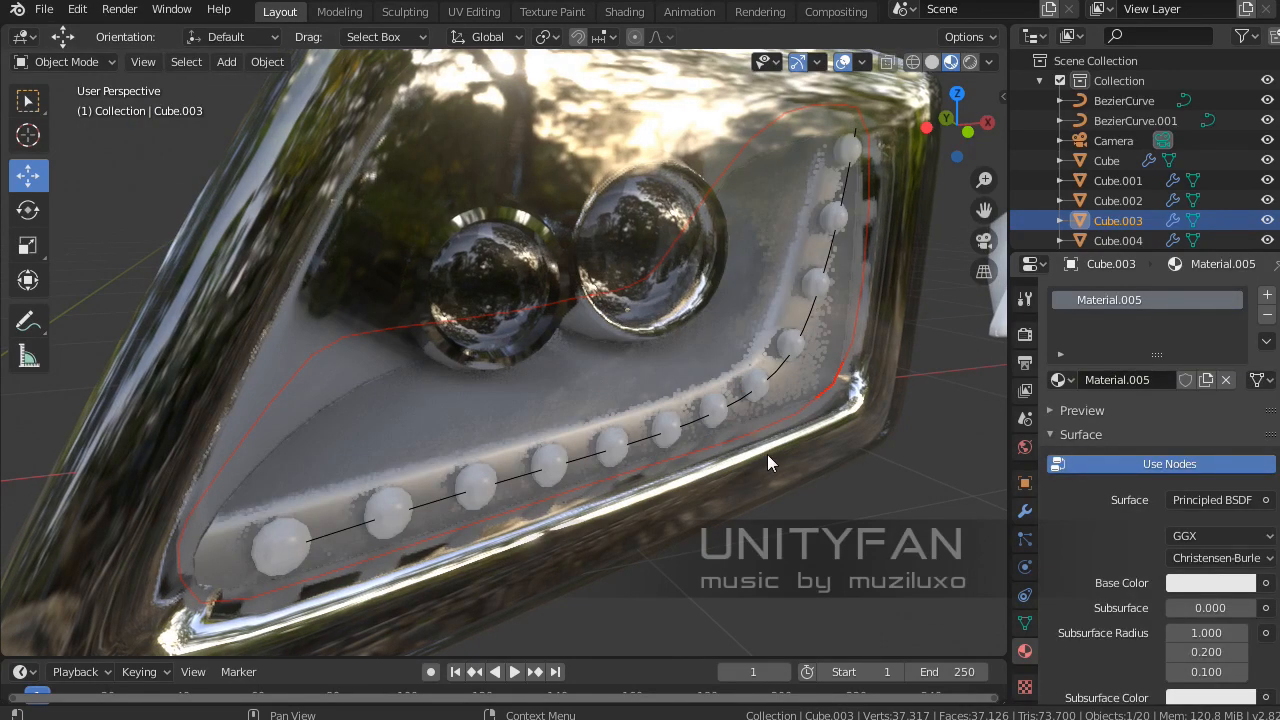
scroll(770, 458, down, 1)
mouse_move(776, 467)
middle_down()
mouse_move(721, 491)
mouse_move(740, 500)
mouse_move(789, 419)
mouse_move(767, 467)
mouse_move(795, 468)
middle_up()
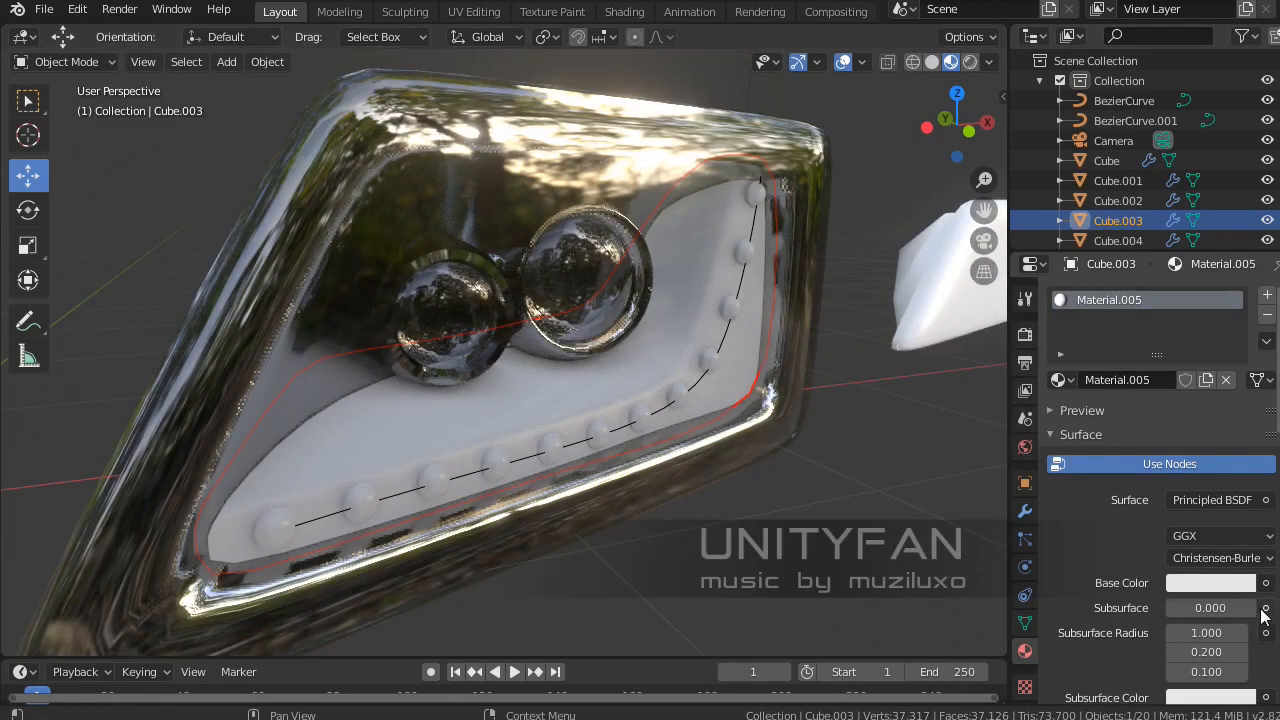
click(1222, 584)
drag(1243, 398, 1240, 421)
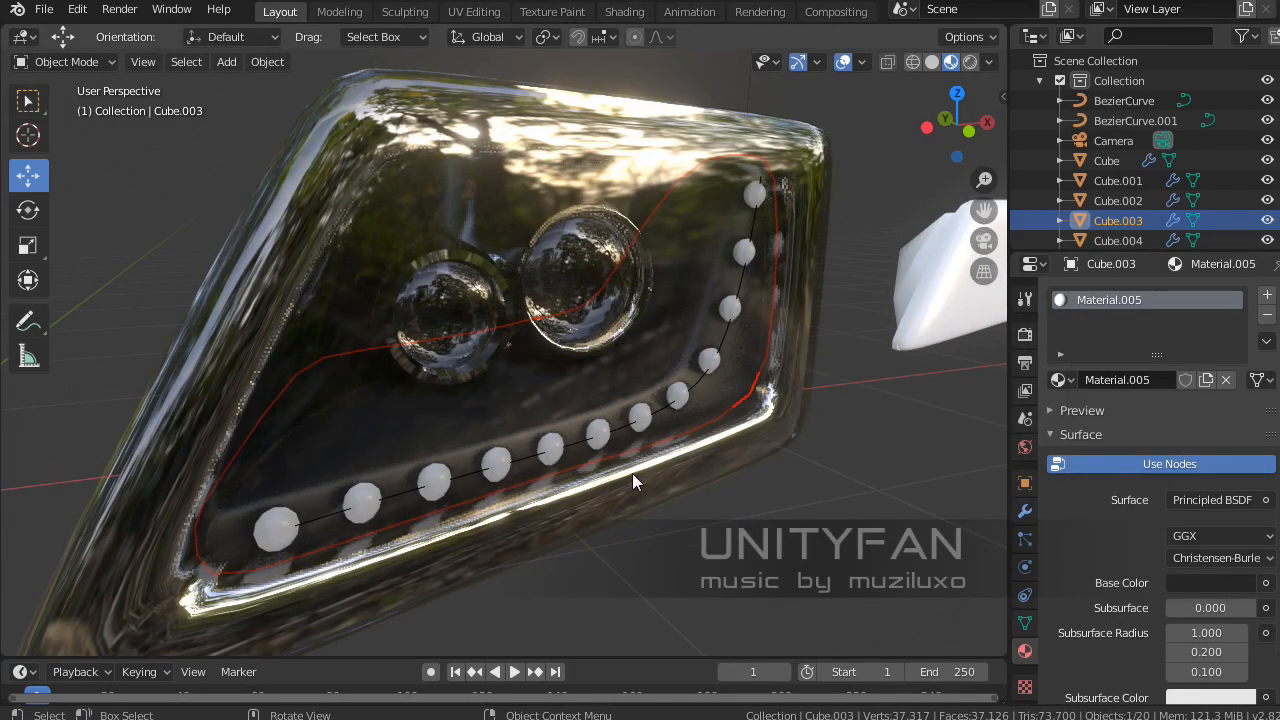
middle_drag(632, 473, 735, 478)
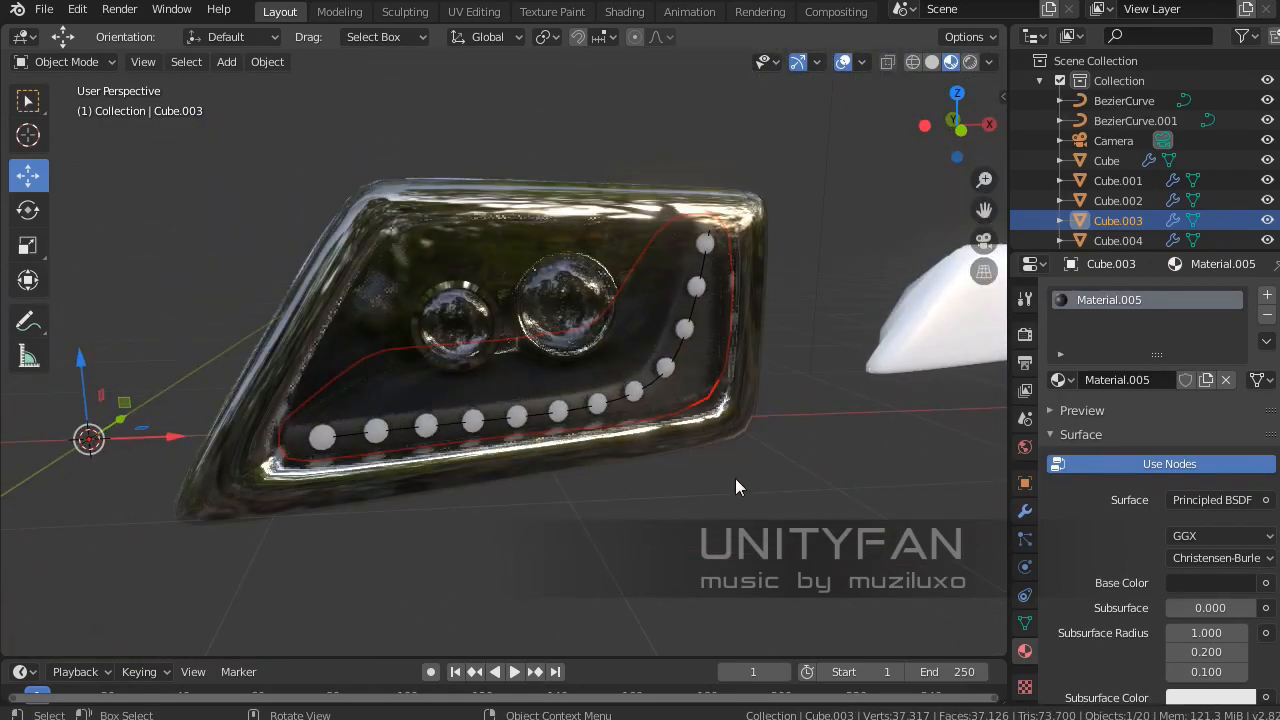
Edit the LED bulb's mesh in face mode and invert the face selection to select its back part.
click(719, 518)
scroll(596, 497, up, 2)
middle_drag(791, 460, 545, 418)
click(463, 366)
key(Tab)
scroll(545, 418, up, 4)
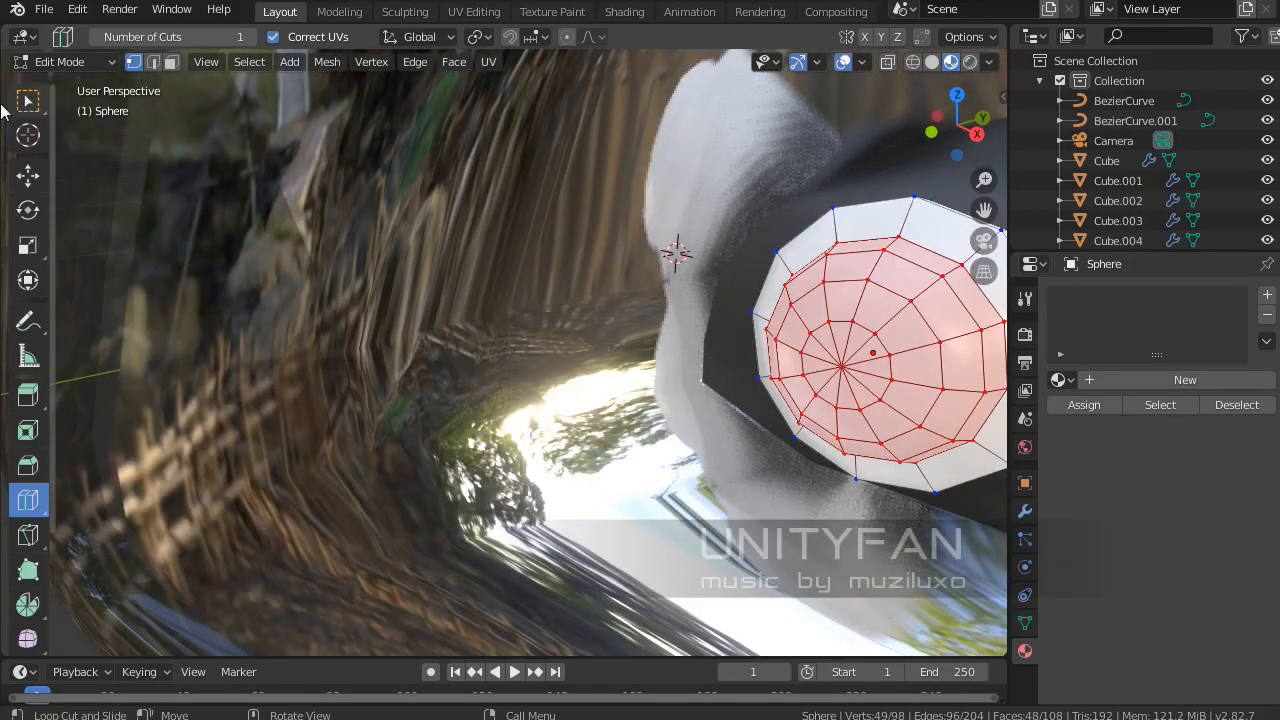
click(27, 100)
middle_drag(420, 375, 212, 160)
click(171, 62)
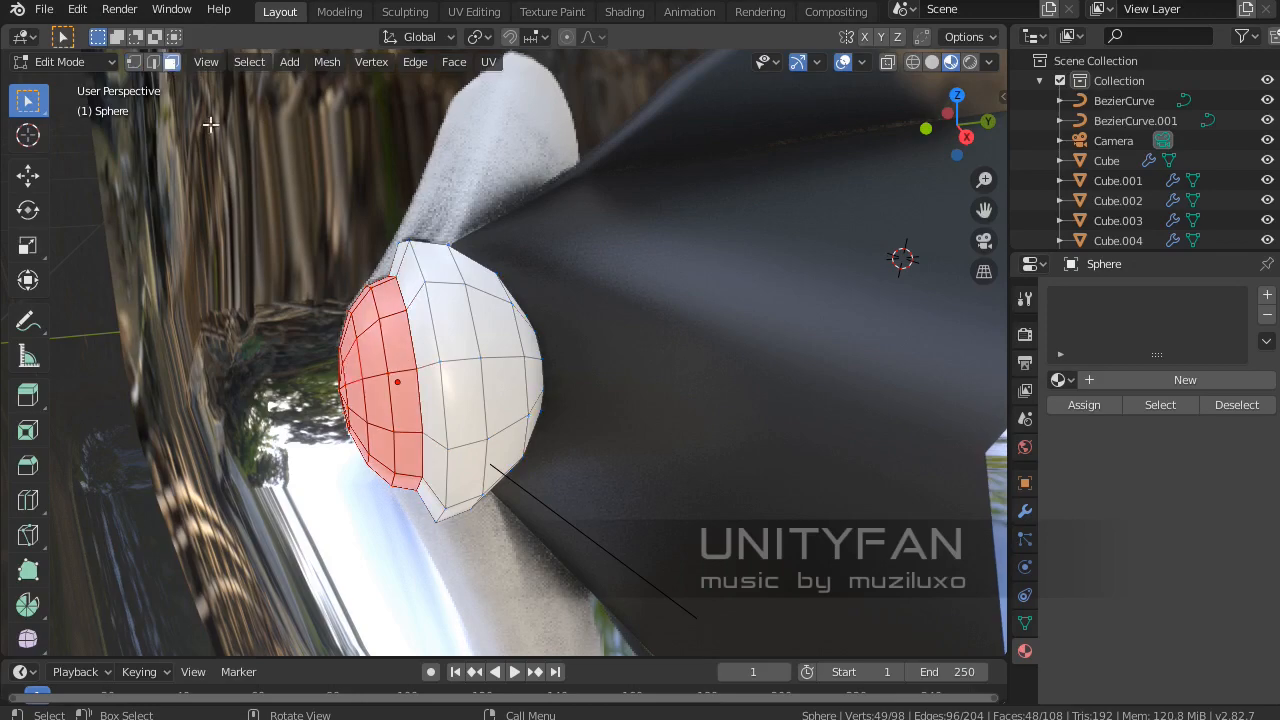
middle_drag(389, 320, 585, 433)
key(ctrl+i)
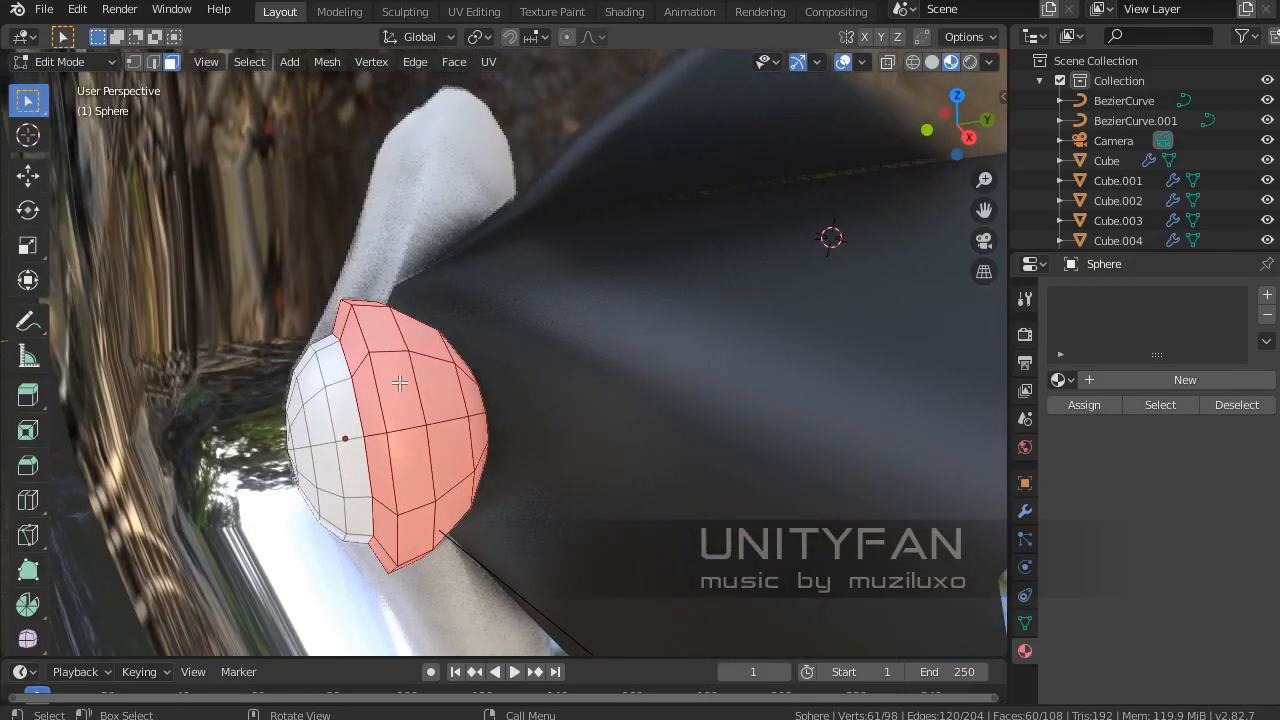
Create a new material on the LED bulb and set its Base Color to black.
click(1124, 383)
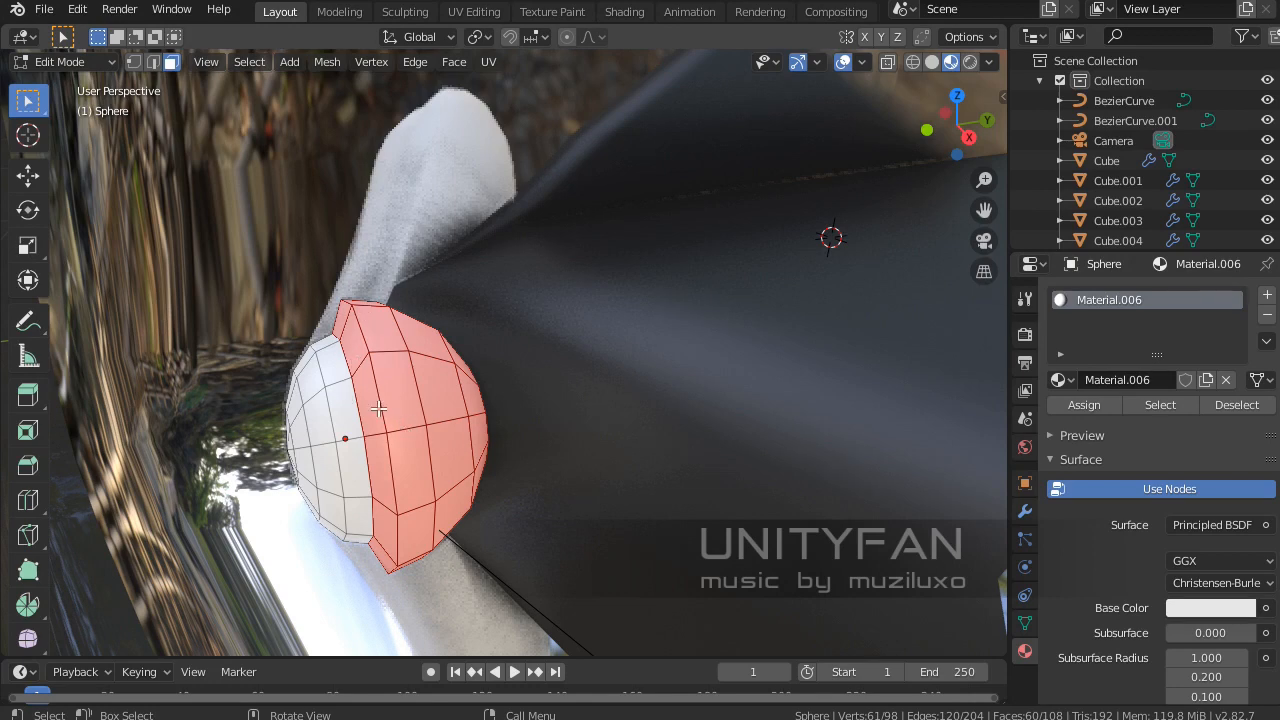
click(1217, 608)
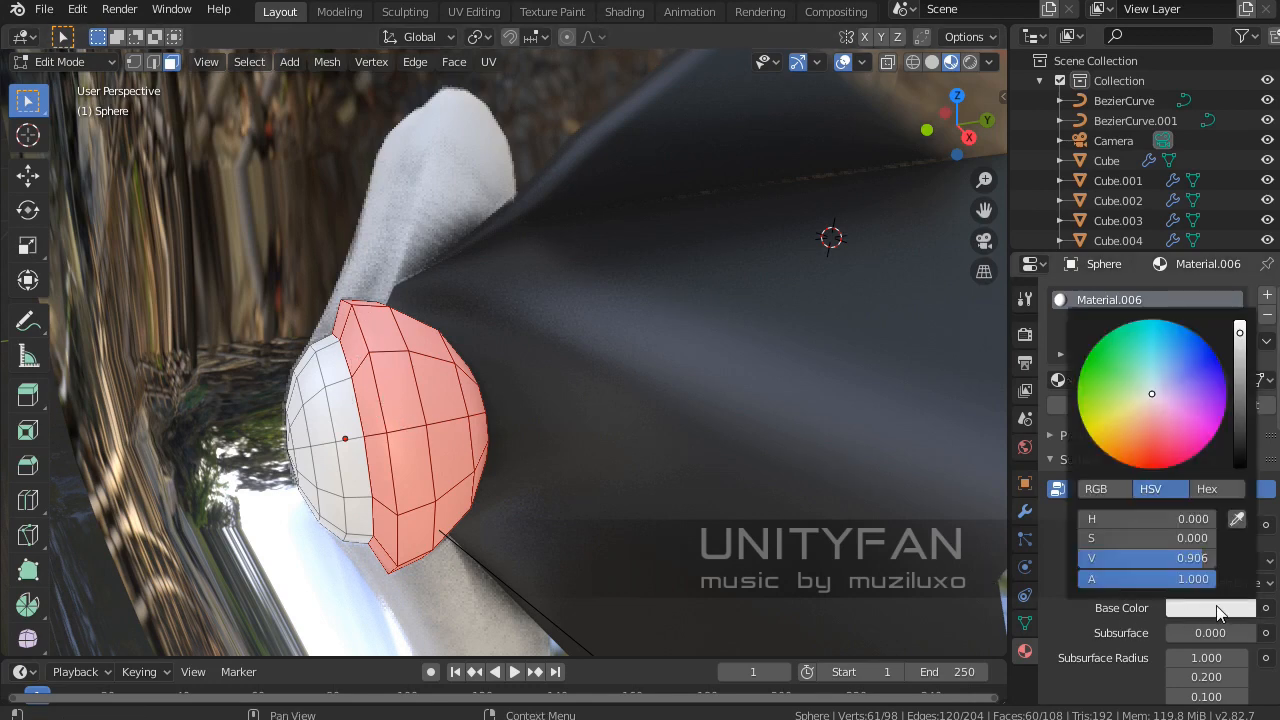
drag(1251, 420, 1240, 466)
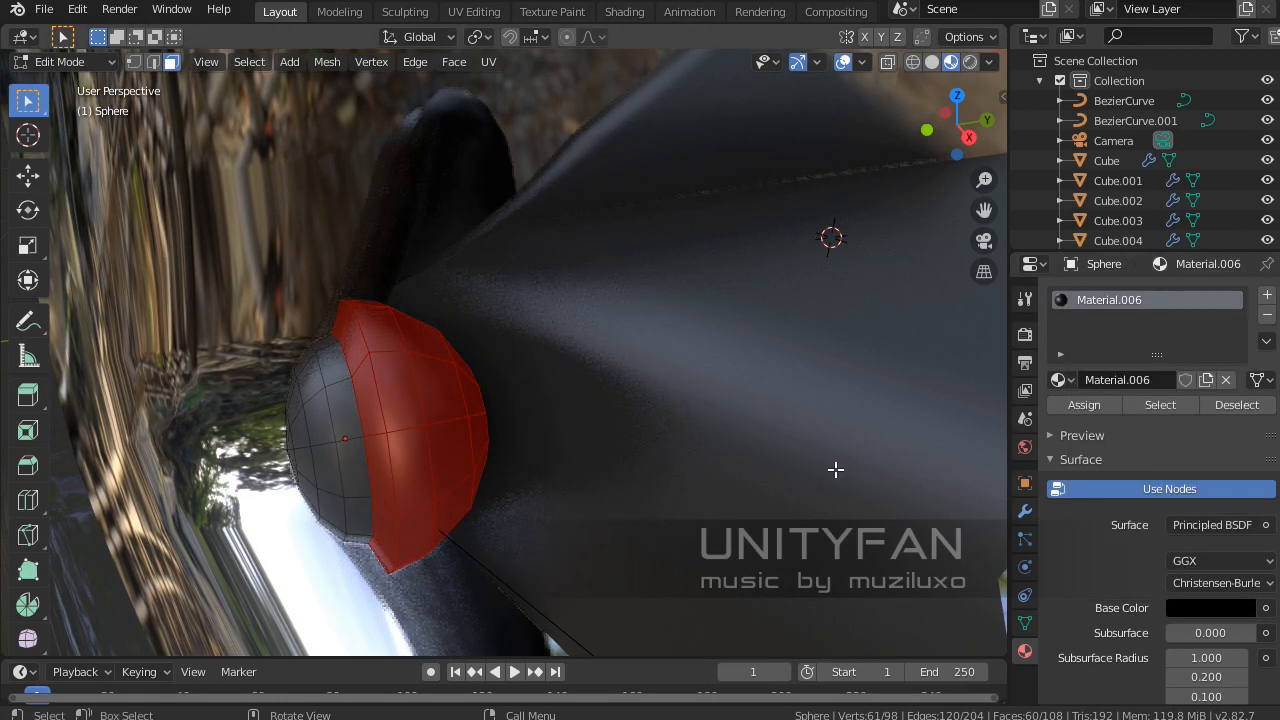
Invert the face selection to the LED bulb's front part and add a second material slot with a new material.
middle_drag(425, 395, 434, 394)
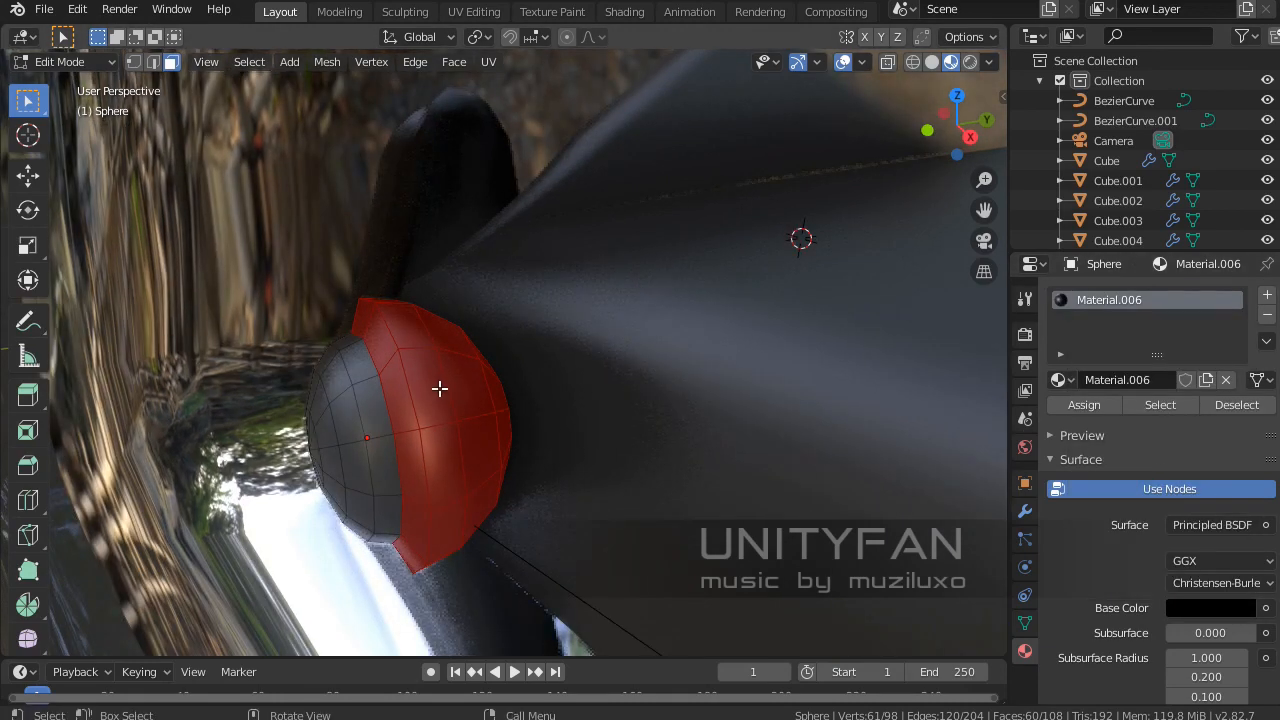
key(ctrl+i)
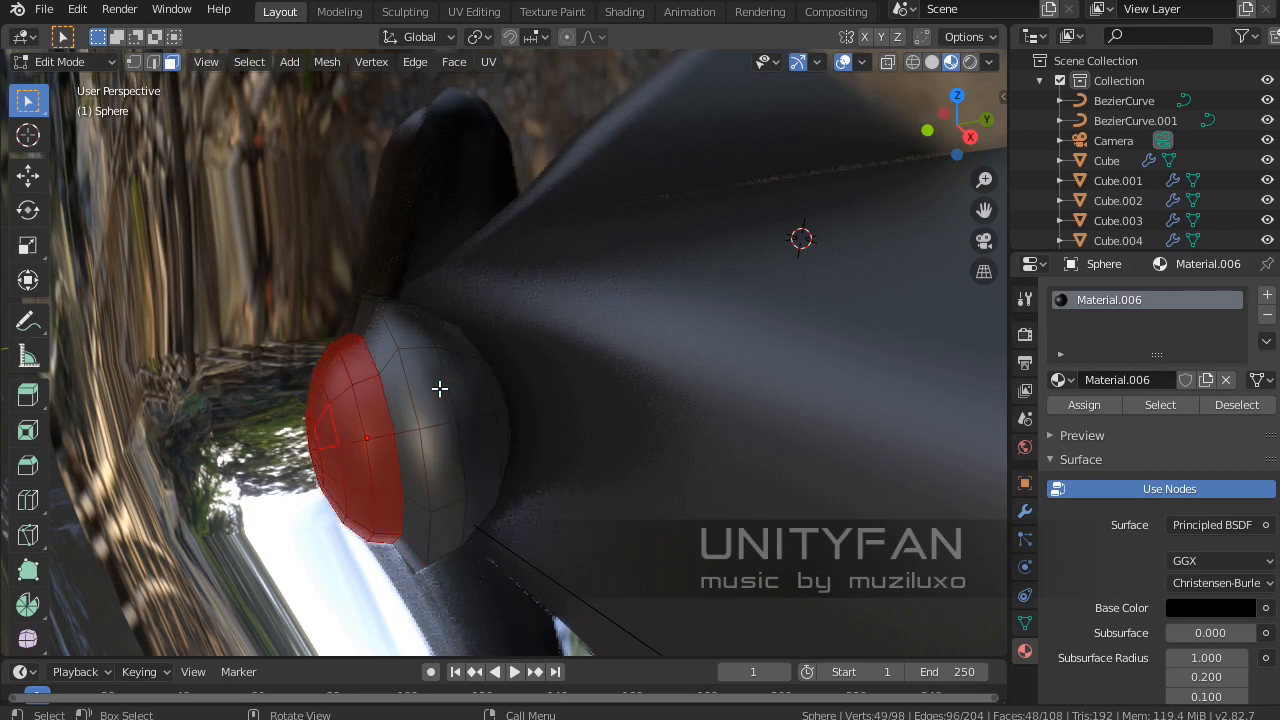
middle_drag(440, 388, 495, 385)
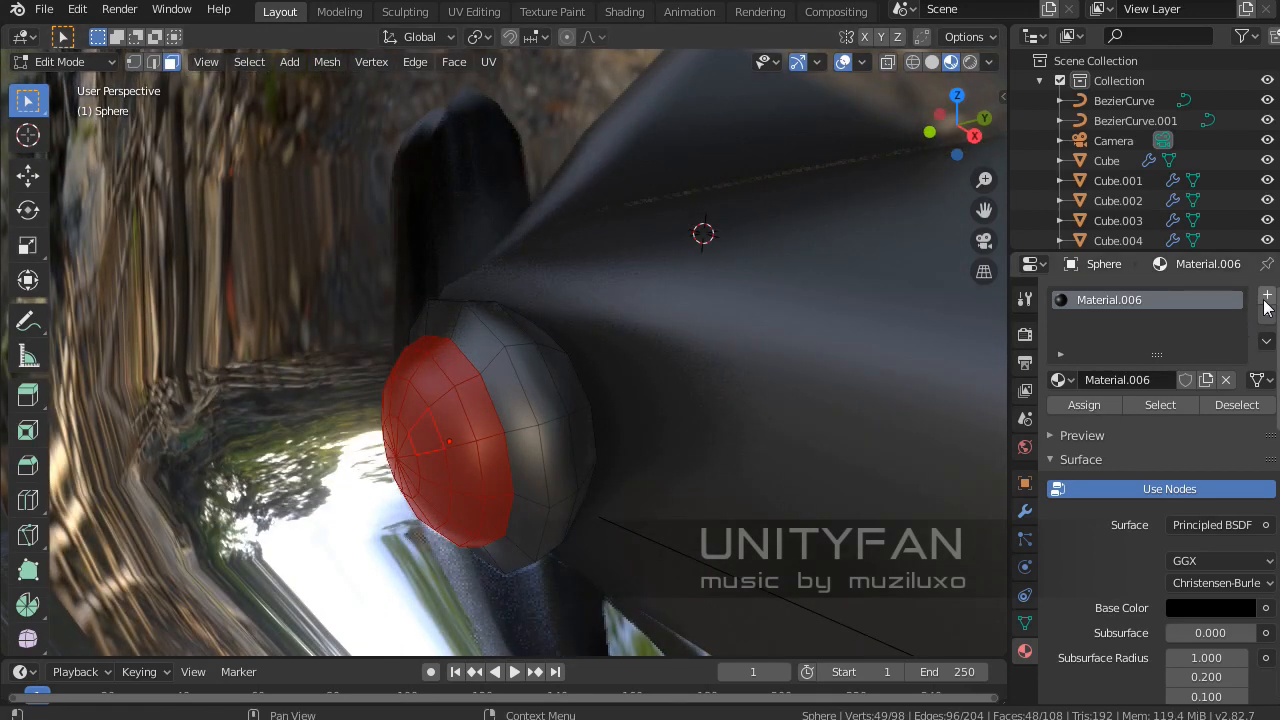
click(1267, 297)
click(1141, 419)
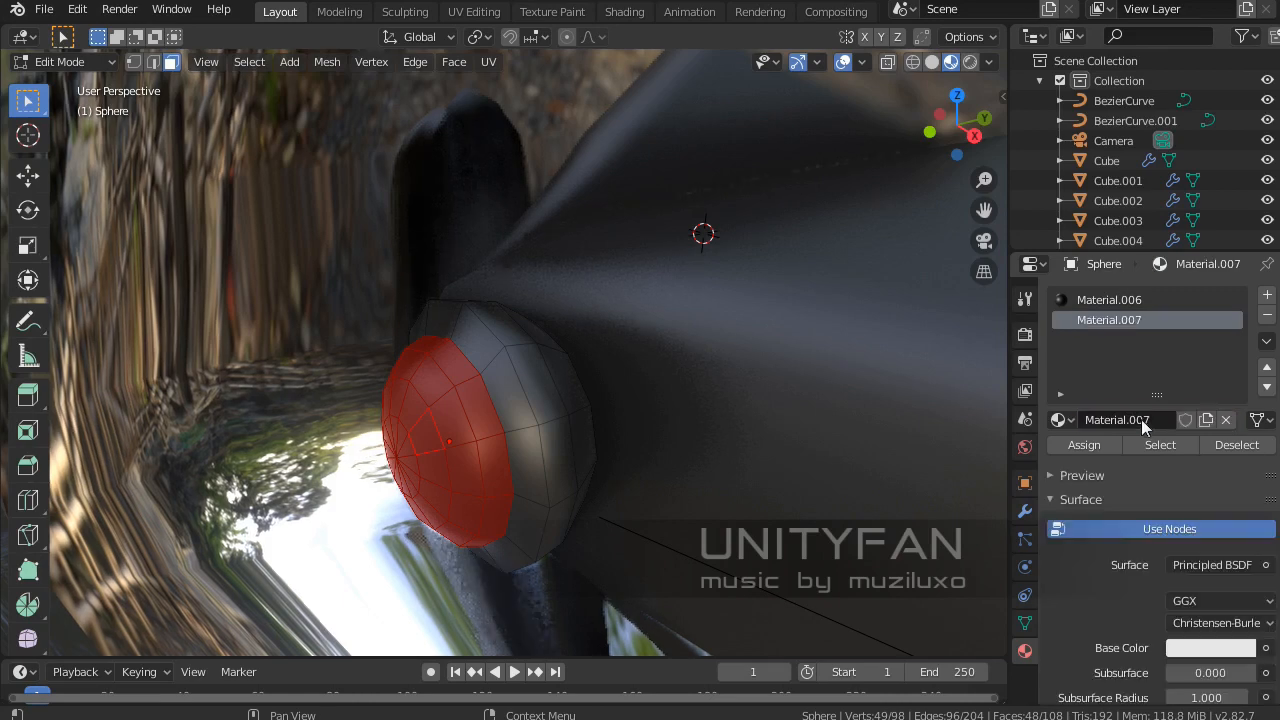
Assign Material.007 to the selected front faces of the LED bulb.
middle_drag(607, 436, 808, 500)
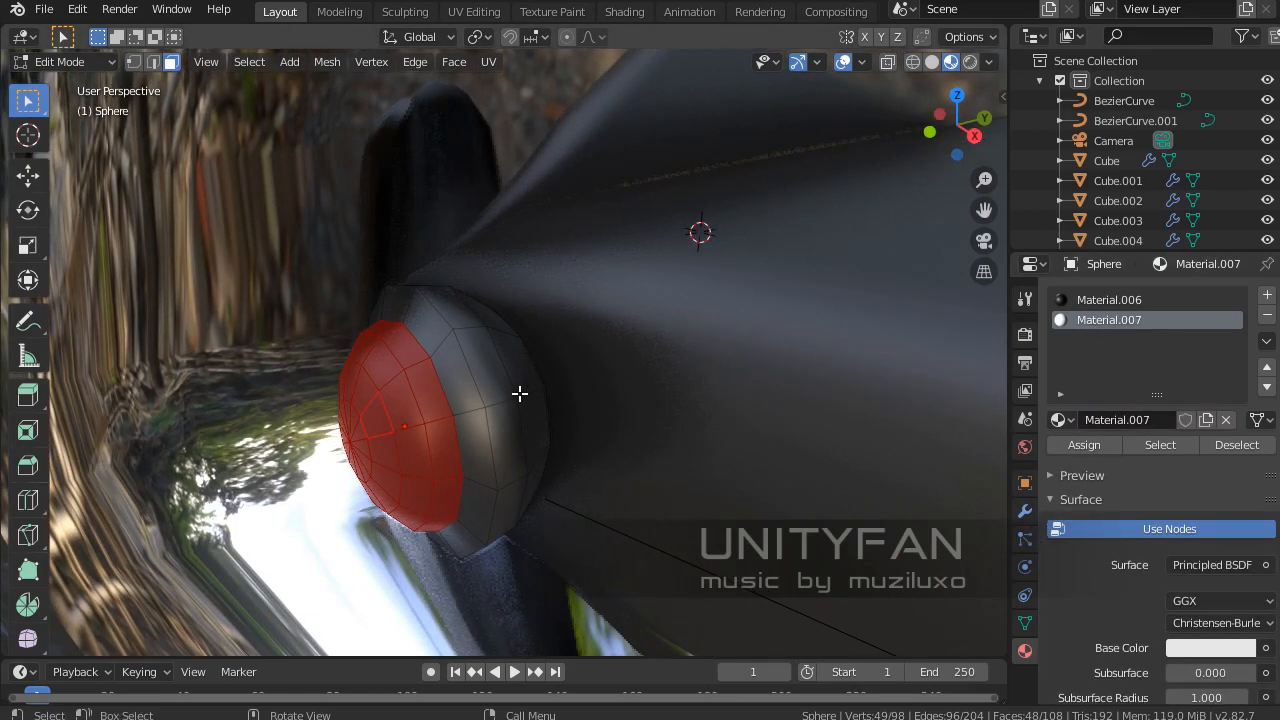
middle_drag(520, 391, 832, 481)
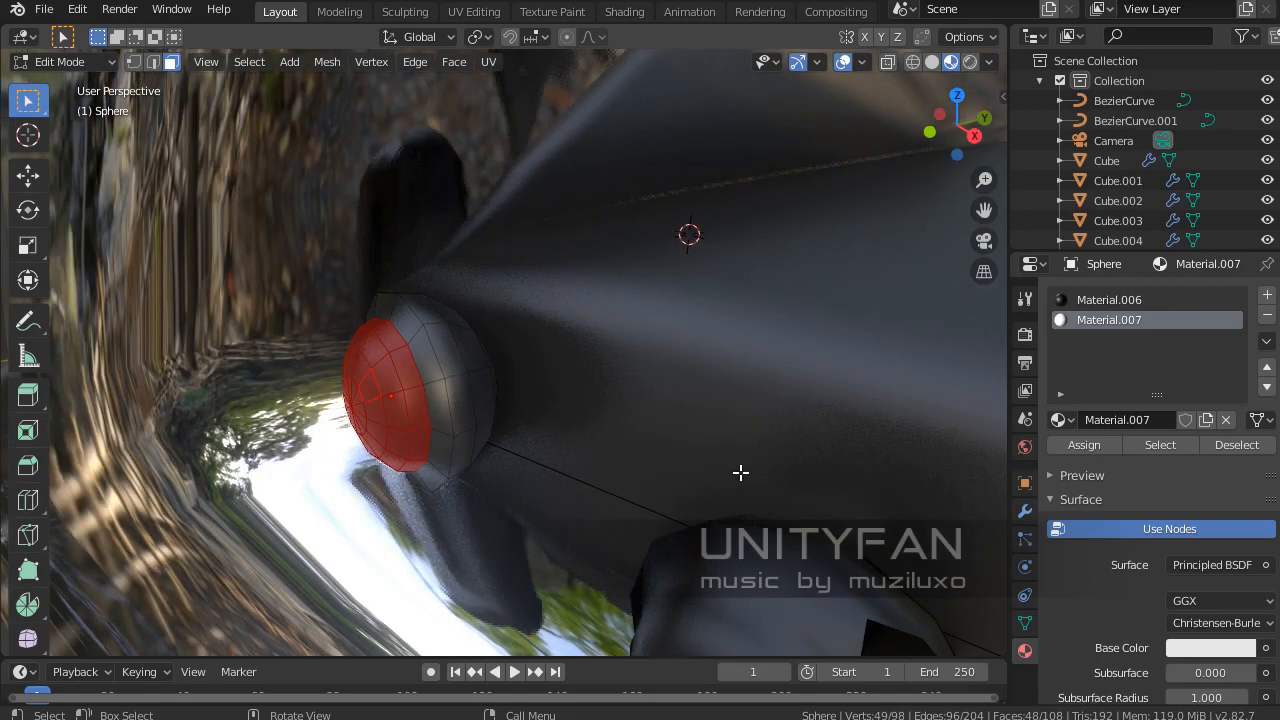
middle_drag(740, 472, 849, 504)
middle_drag(661, 462, 1000, 500)
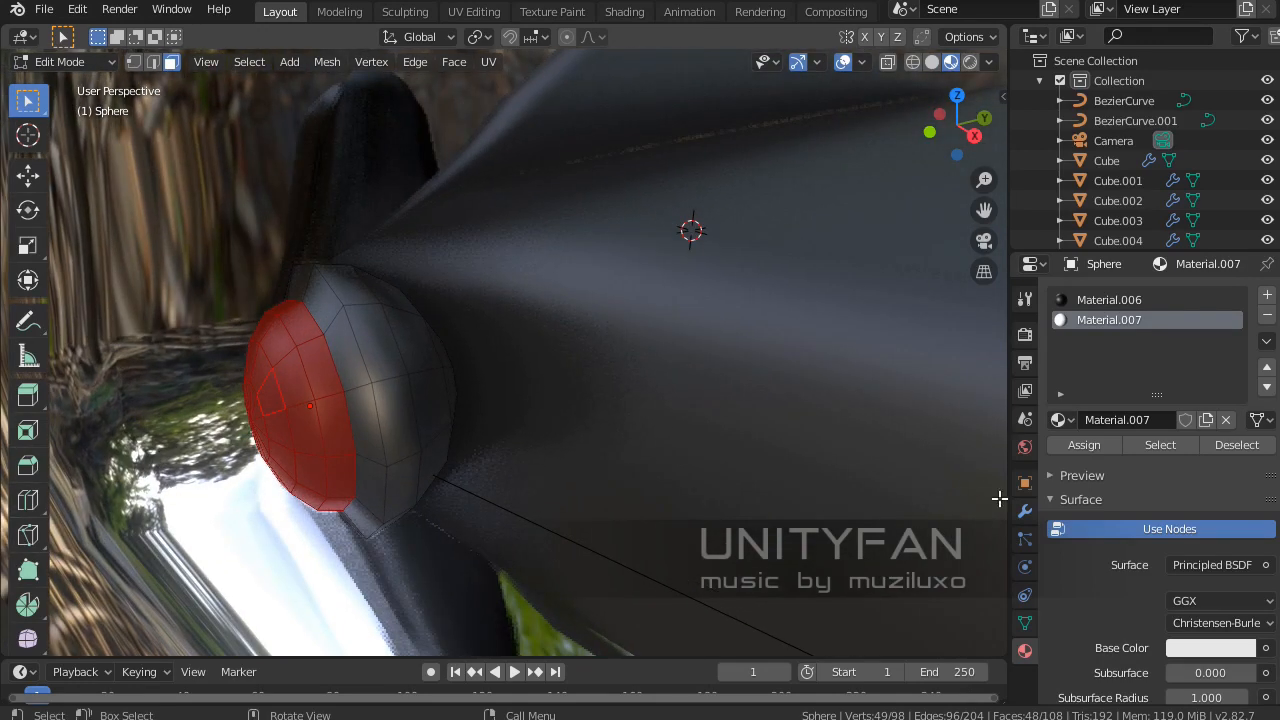
click(1083, 445)
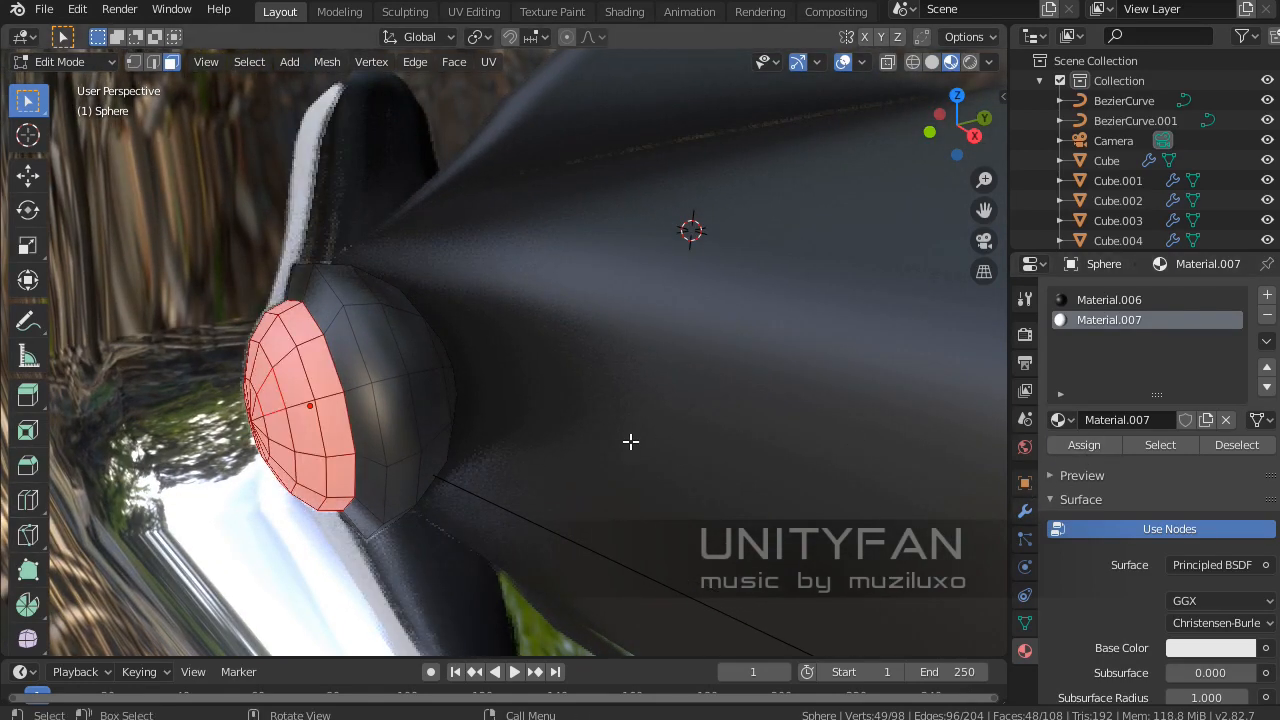
Change Material.007's surface shader to Emission with a Strength of 5 and return to Object Mode.
click(1222, 566)
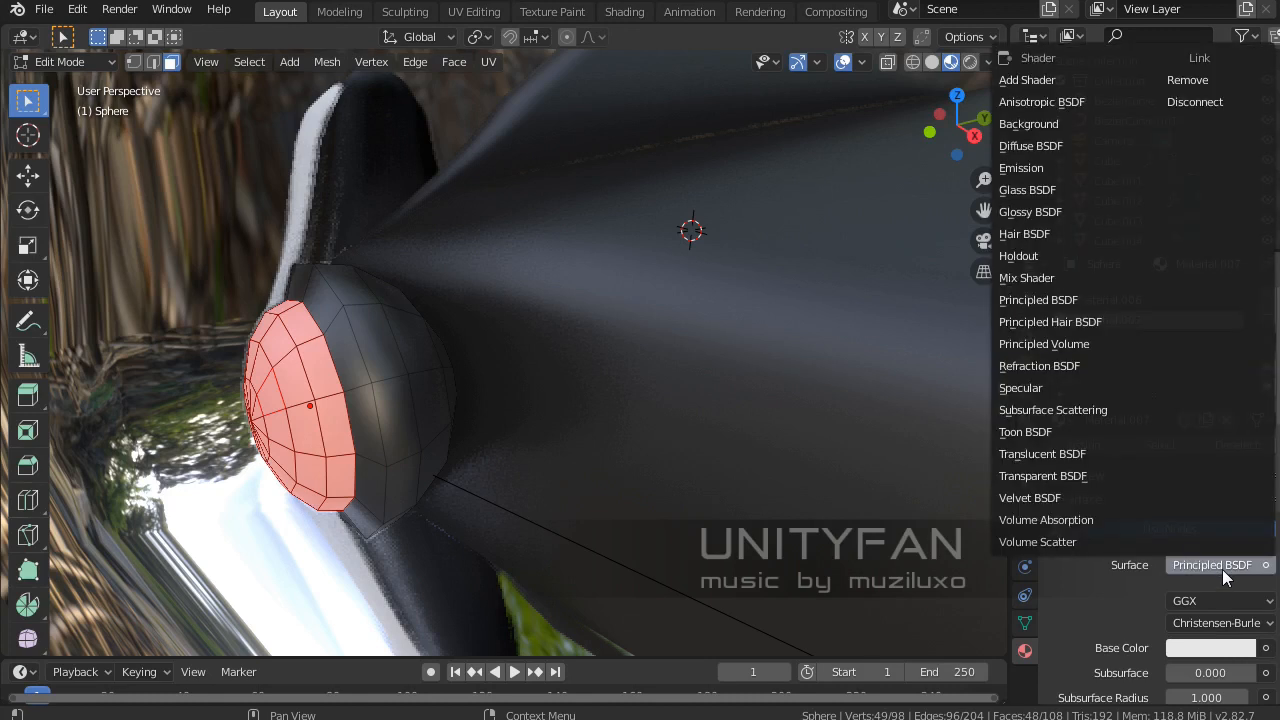
click(1026, 169)
middle_drag(430, 335, 574, 329)
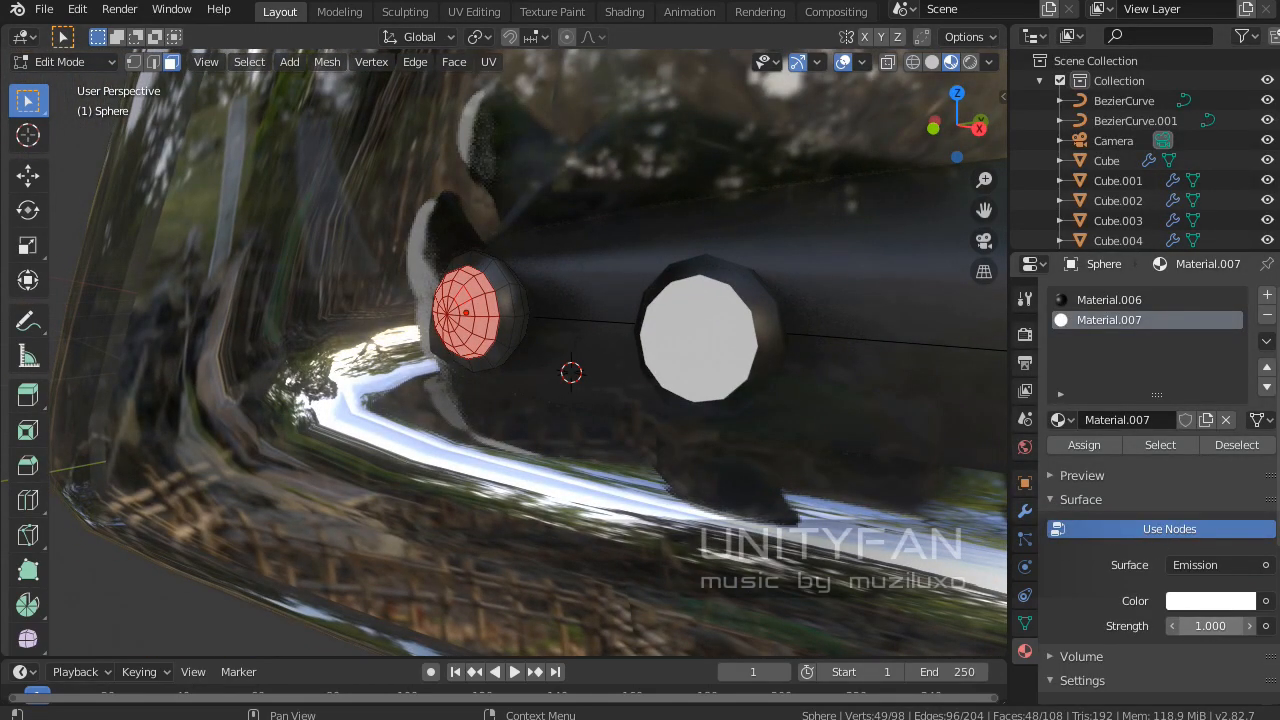
key(Return)
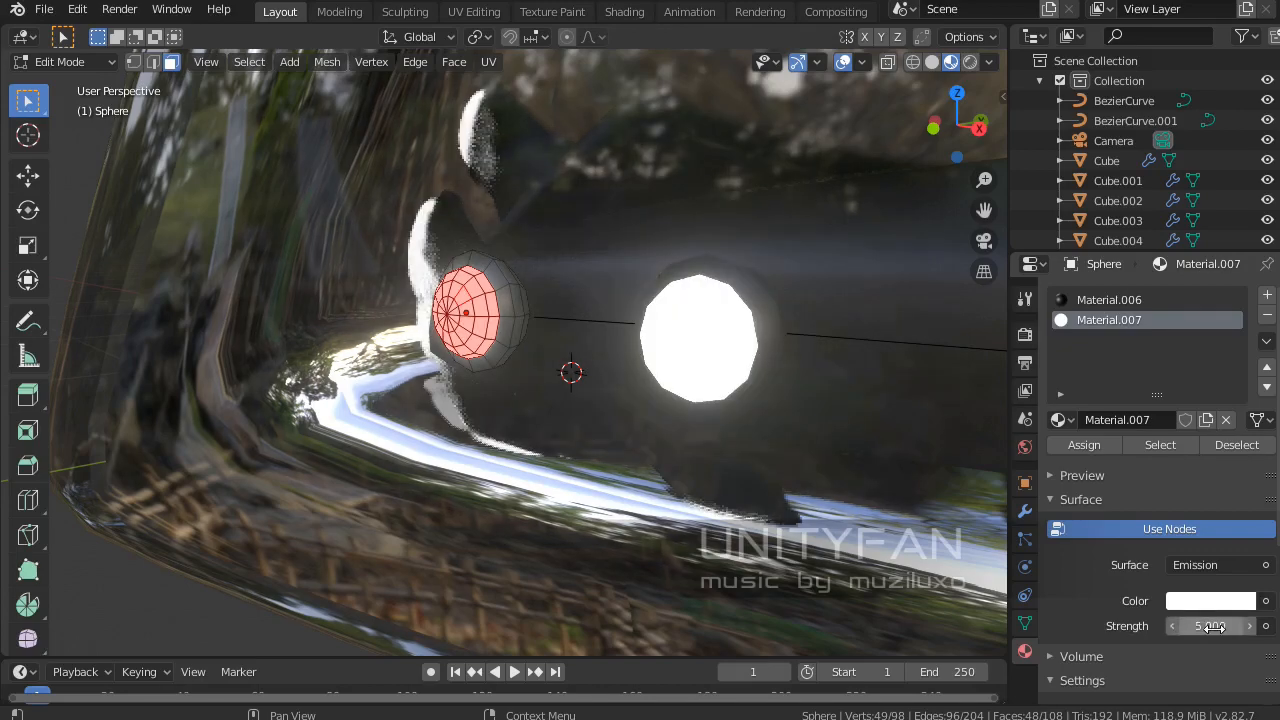
middle_drag(502, 487, 603, 503)
scroll(598, 483, down, 6)
scroll(598, 483, down, 3)
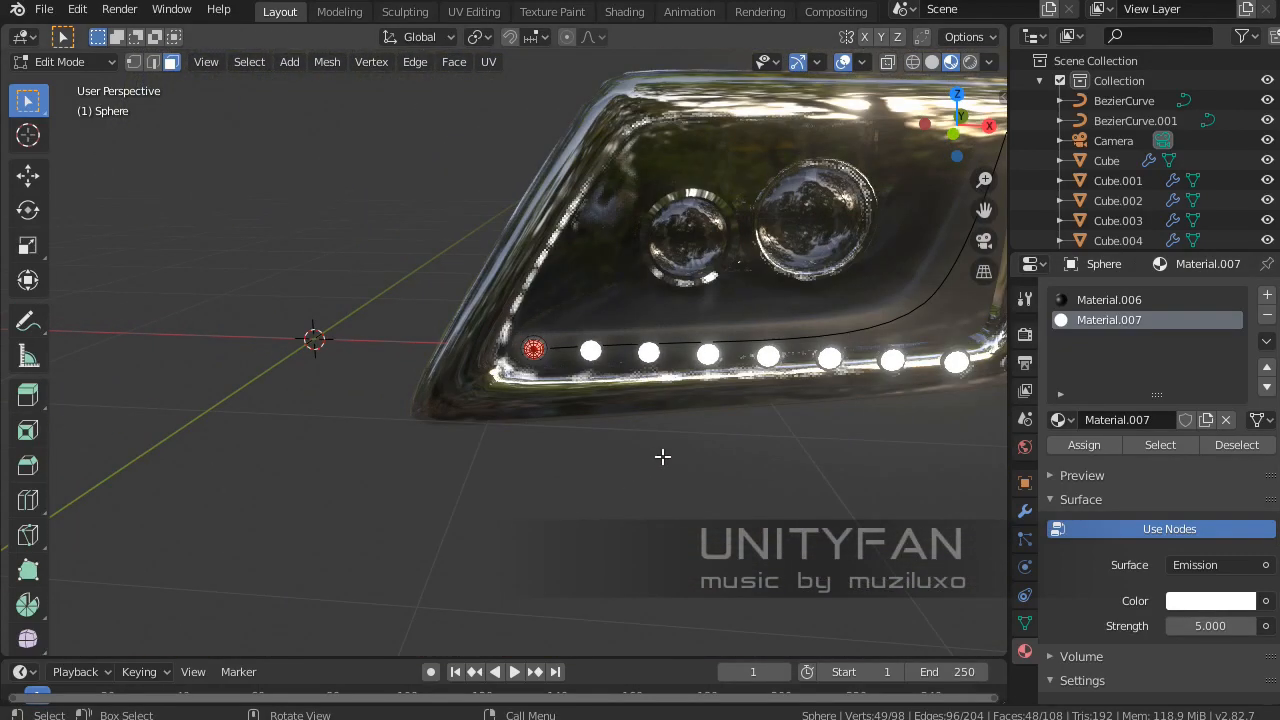
middle_drag(663, 451, 636, 562)
key(Tab)
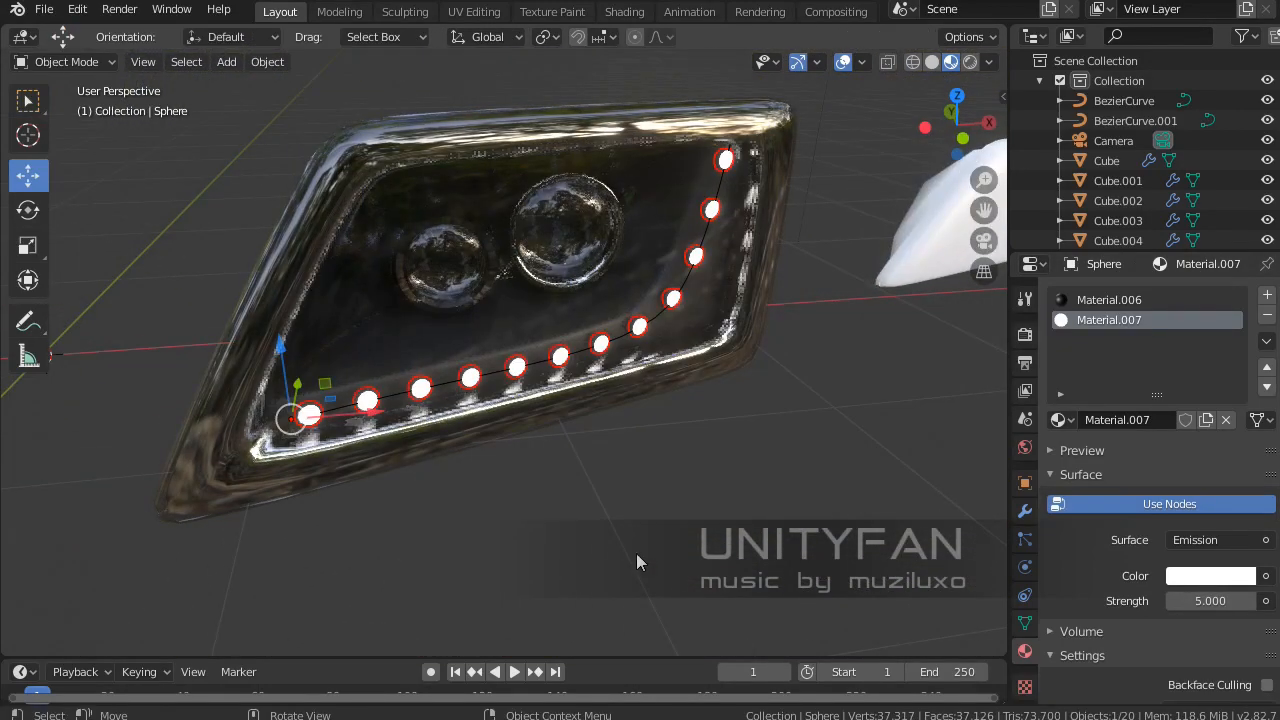
Hide the Bezier curve that the row of LED bulbs follows.
middle_drag(461, 441, 671, 420)
scroll(780, 452, up, 4)
click(574, 512)
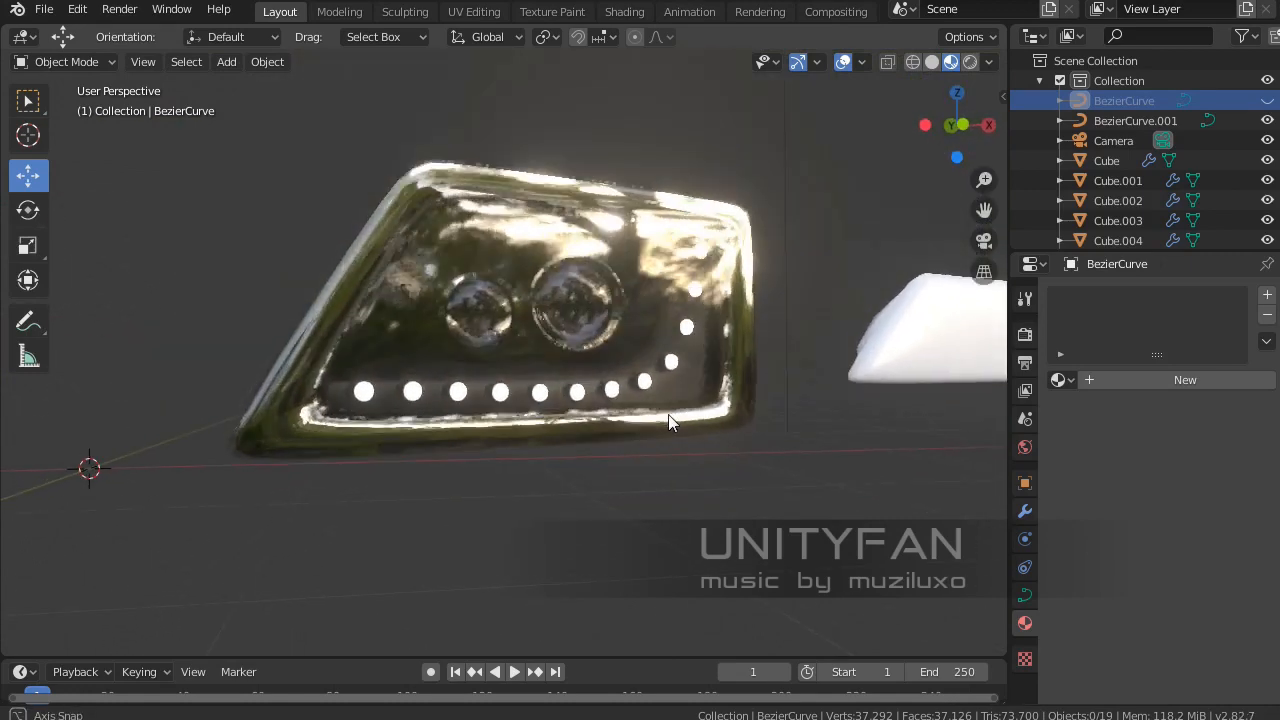
scroll(669, 414, up, 5)
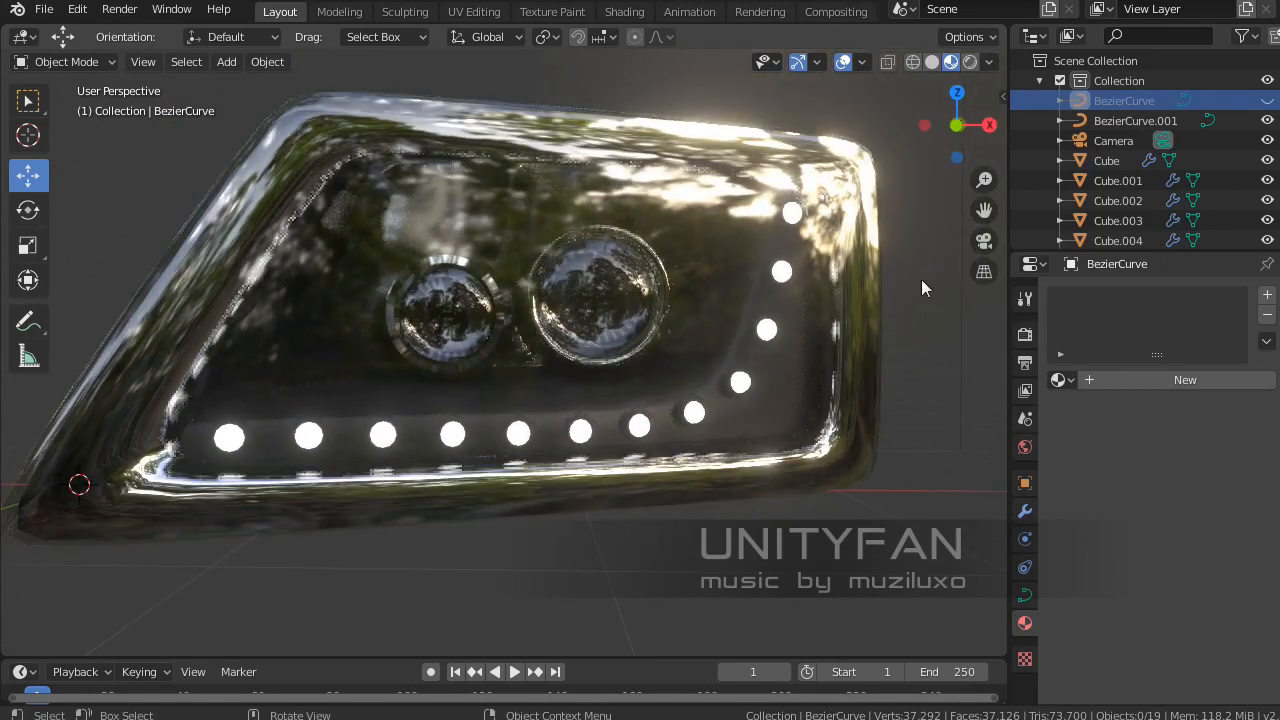
Lower the viewport environment lighting Strength to 0 and view the glowing LED bulbs in the dark.
click(990, 62)
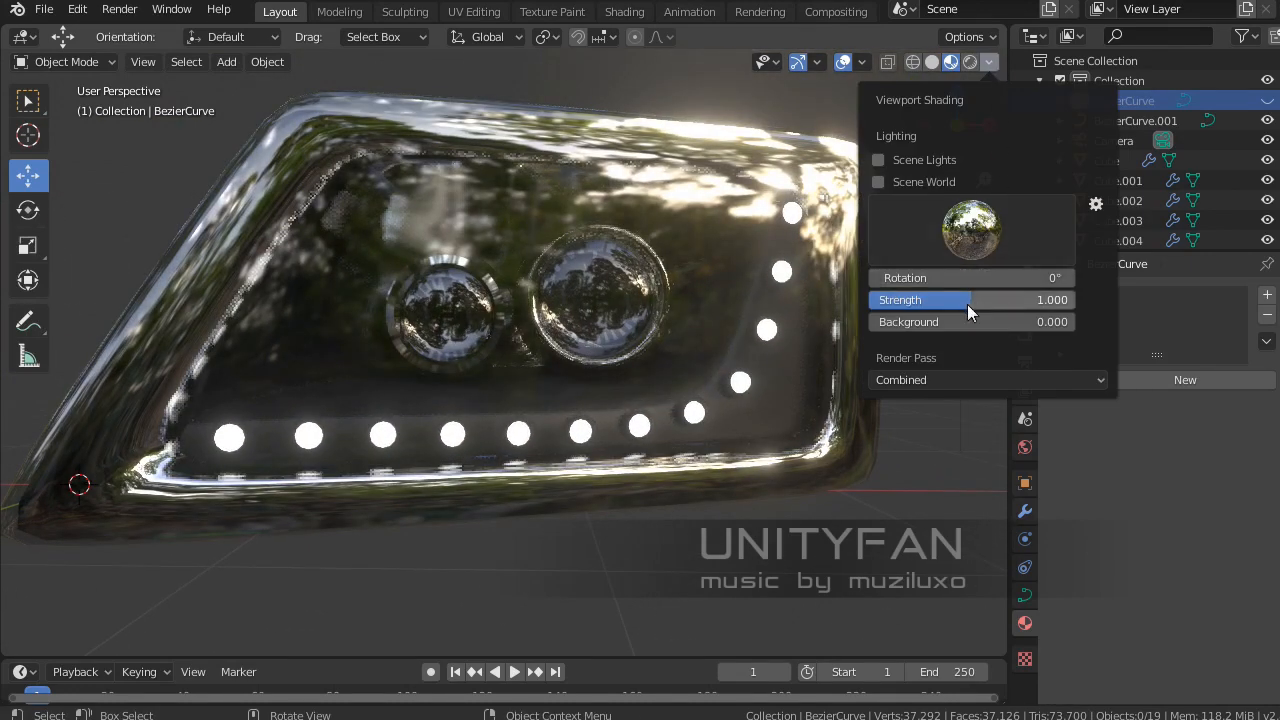
drag(967, 304, 865, 304)
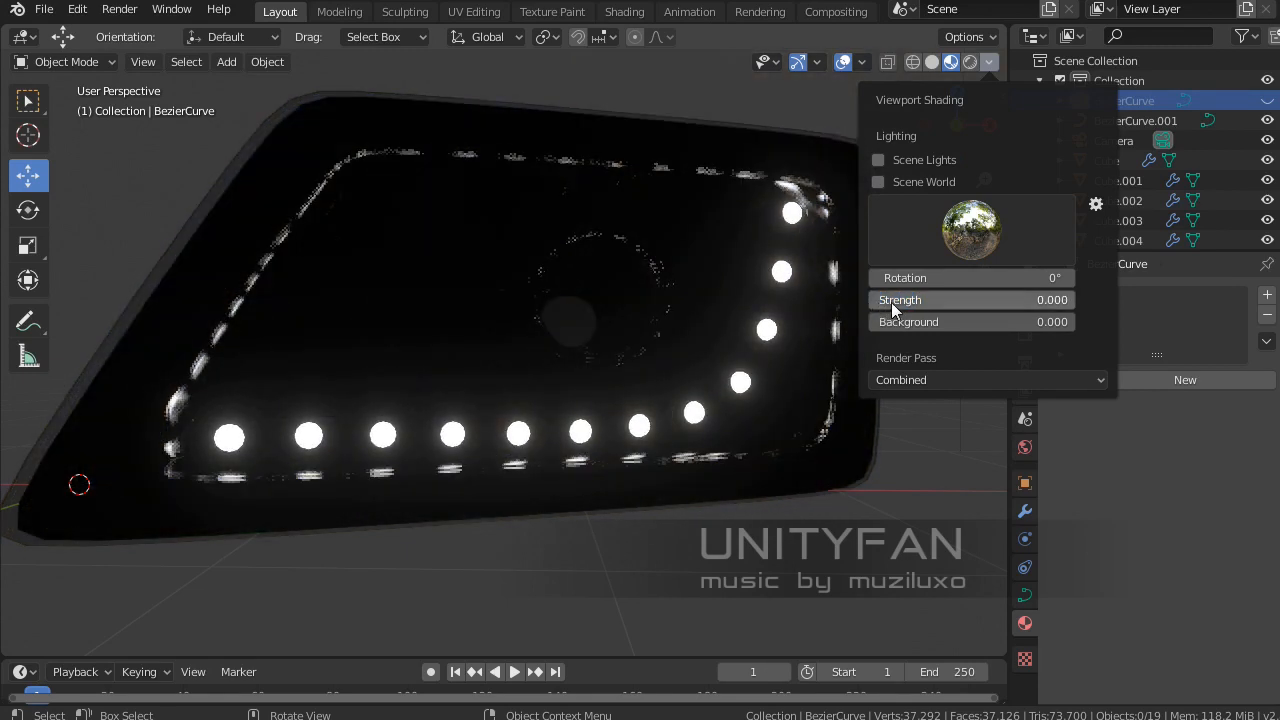
middle_drag(657, 327, 574, 364)
scroll(574, 364, down, 10)
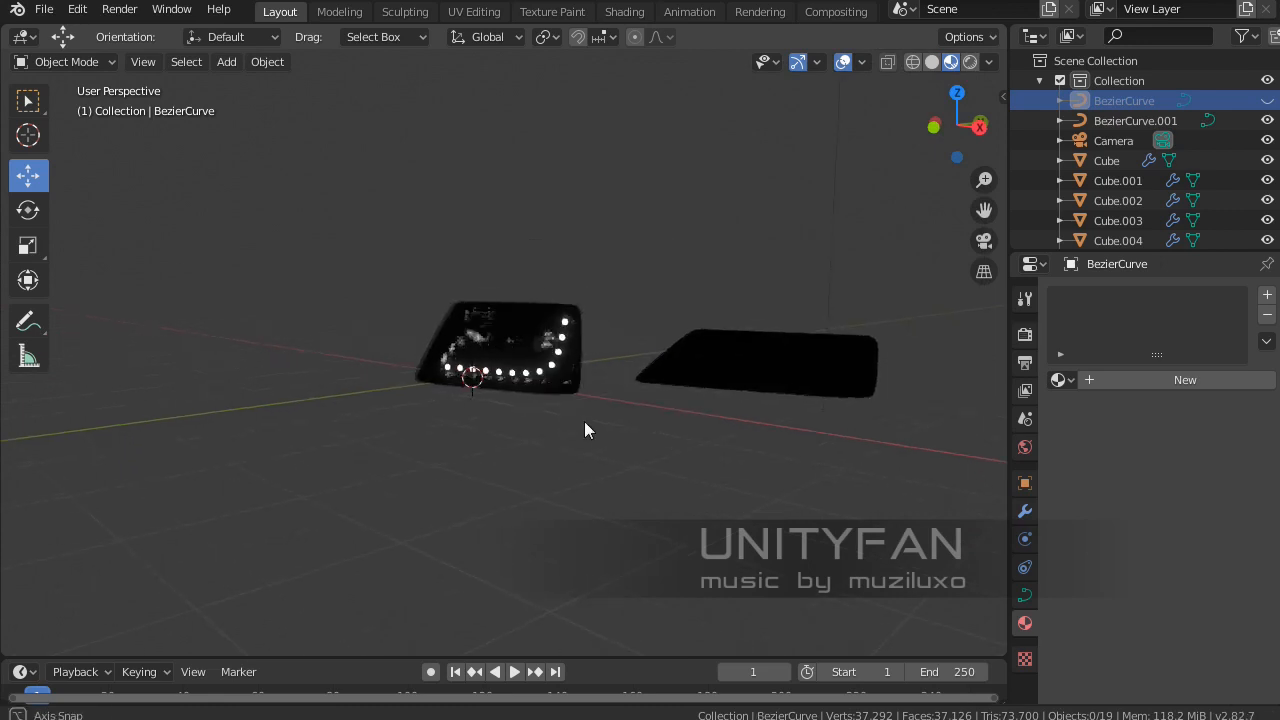
middle_drag(645, 434, 609, 404)
scroll(591, 450, up, 3)
scroll(608, 405, up, 2)
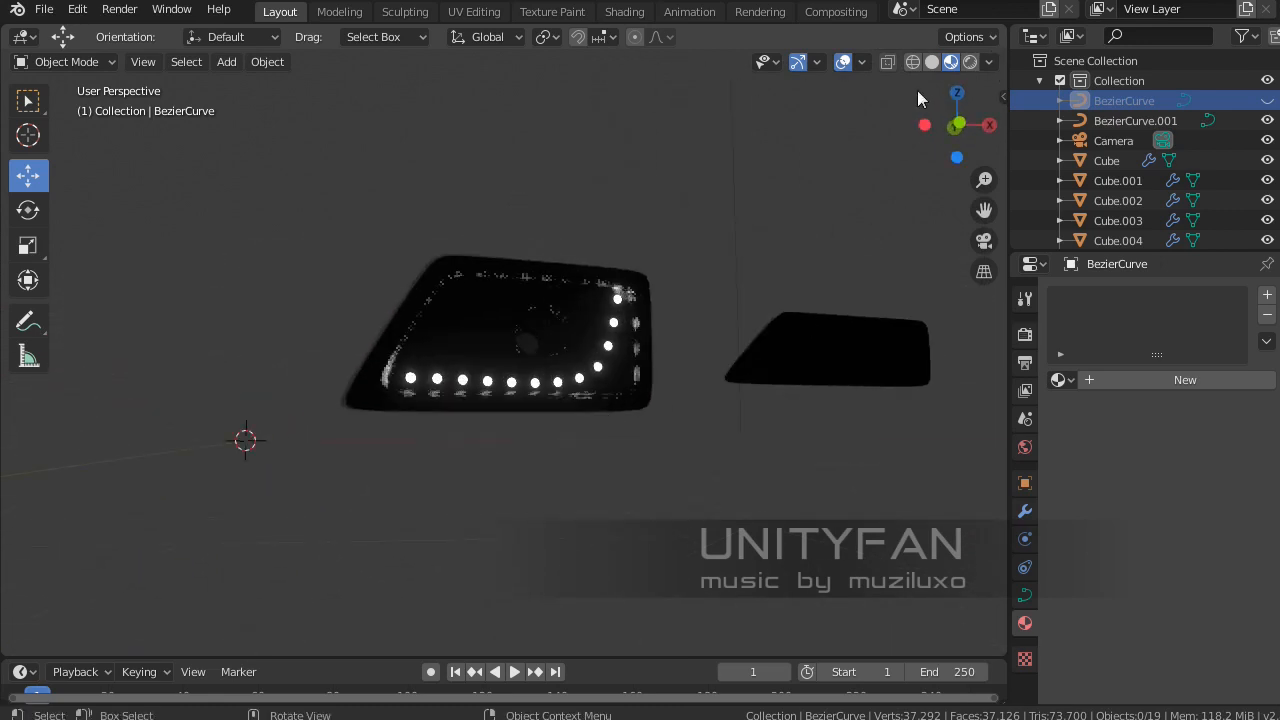
Switch the viewport to Rendered shading and examine the first headlight up close.
click(970, 62)
mouse_move(810, 267)
middle_down()
mouse_move(623, 418)
mouse_move(694, 367)
mouse_move(780, 402)
mouse_move(697, 425)
mouse_move(706, 418)
mouse_move(459, 404)
mouse_move(580, 424)
middle_up()
scroll(567, 417, up, 3)
scroll(579, 424, up, 1)
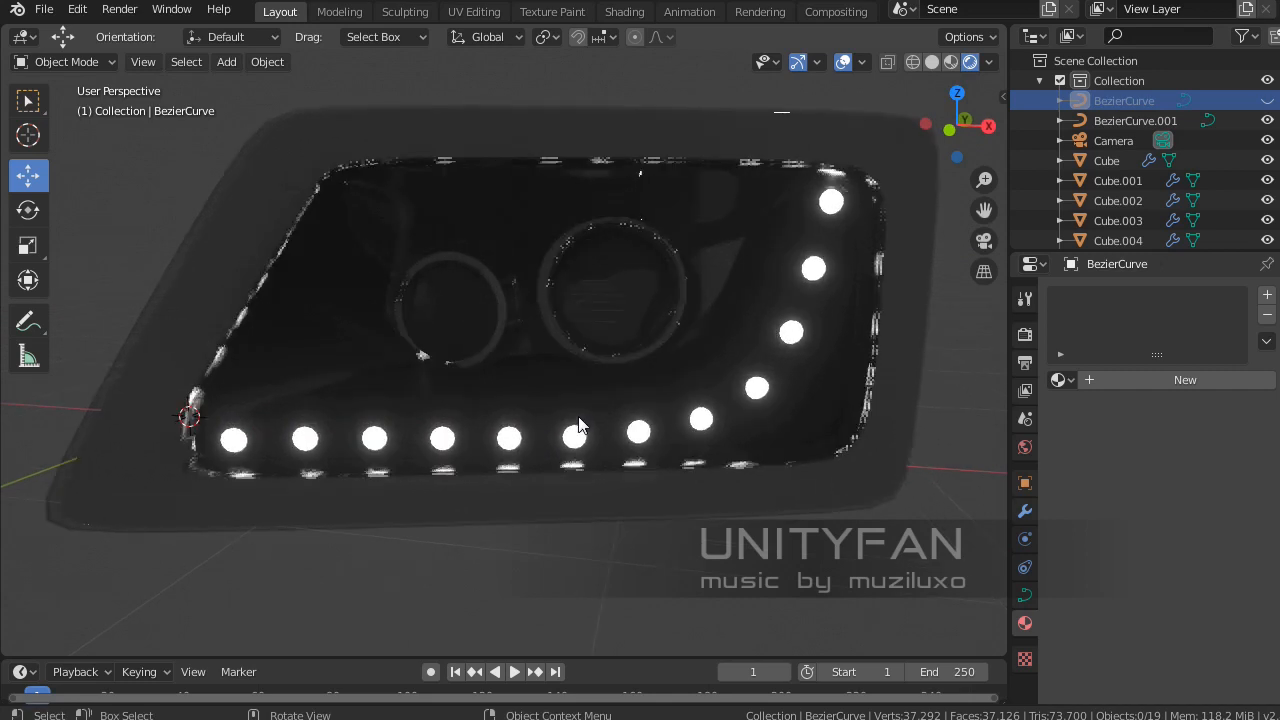
Return the viewport to Material Preview shading and set the environment lighting Strength to 1.
click(950, 62)
click(990, 62)
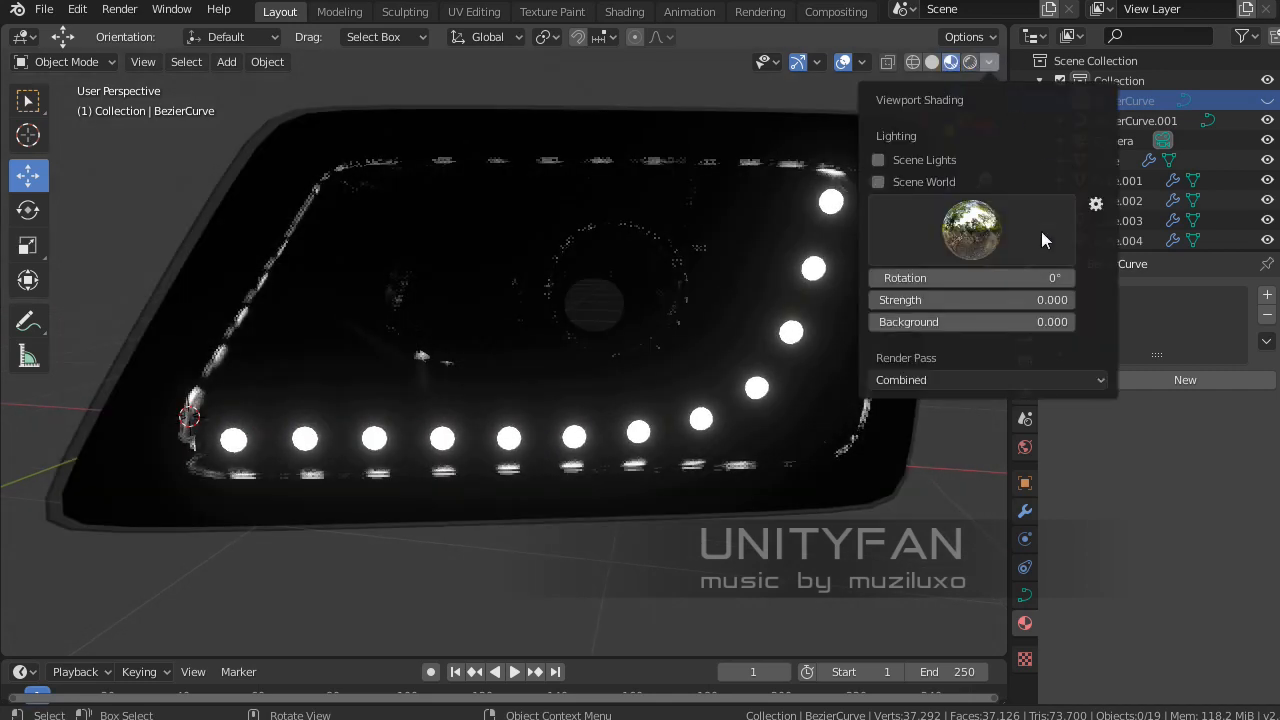
click(997, 297)
text(1)
key(Return)
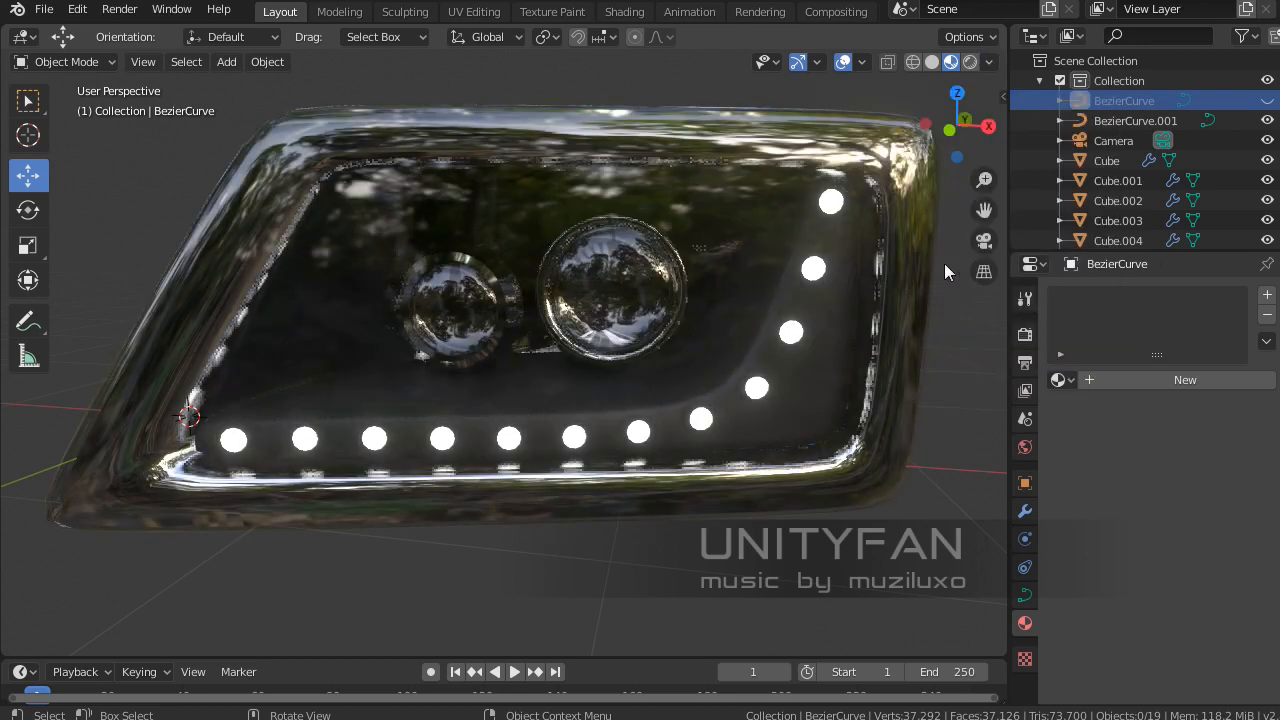
Change the viewport's environment lighting to the blue-sky landscape with low sun and view both headlights under it.
click(988, 62)
click(983, 222)
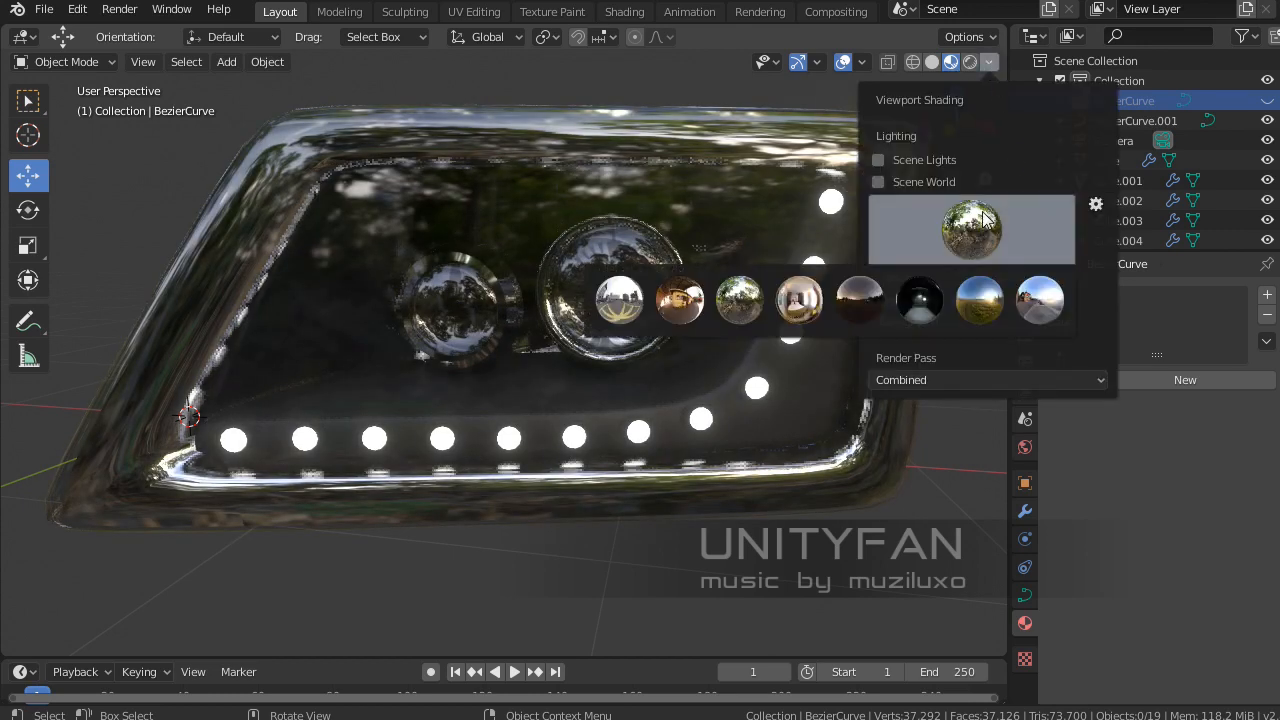
click(985, 303)
middle_drag(421, 401, 394, 406)
scroll(420, 405, down, 3)
shift+middle_drag(569, 404, 495, 376)
middle_drag(520, 370, 620, 392)
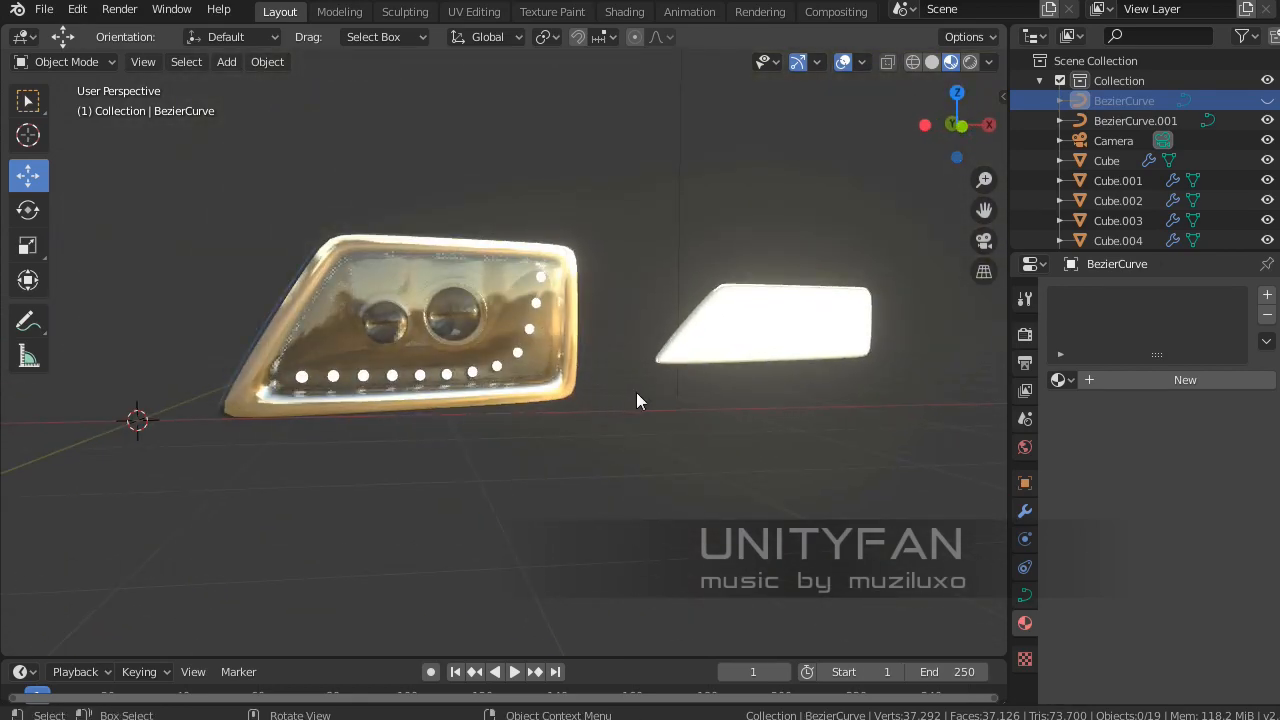
scroll(636, 399, up, 2)
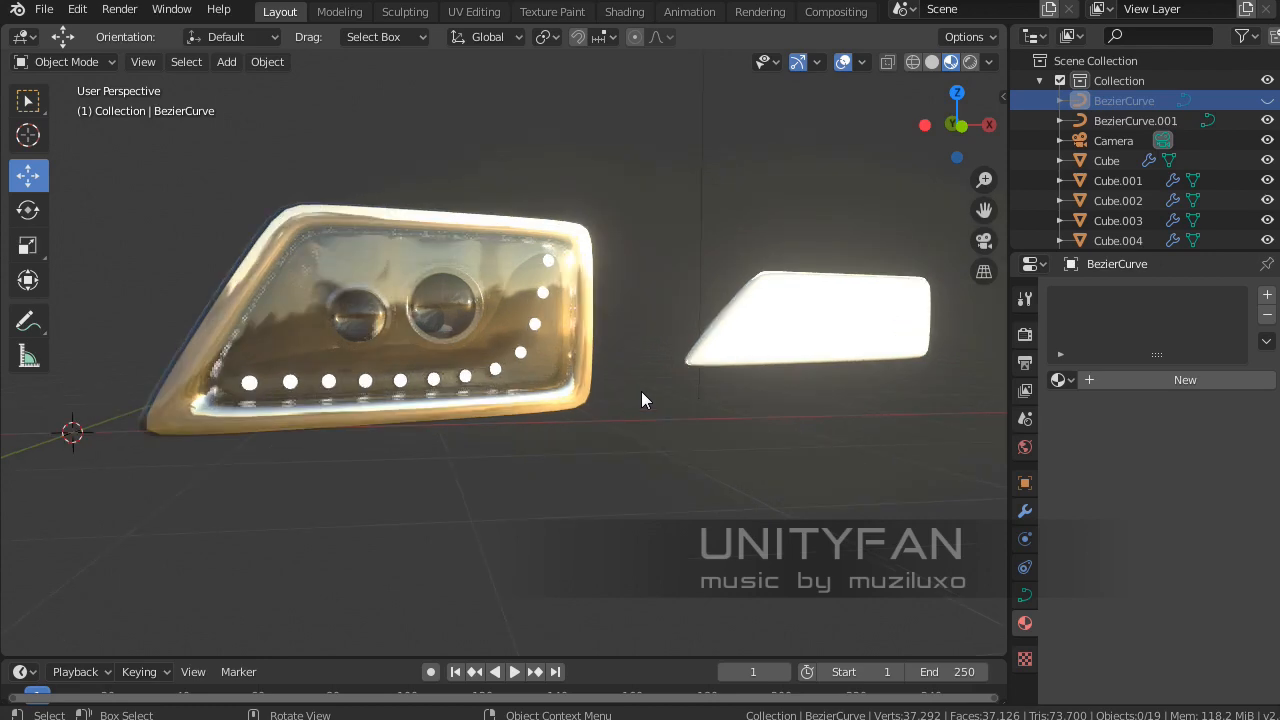
middle_drag(641, 393, 557, 393)
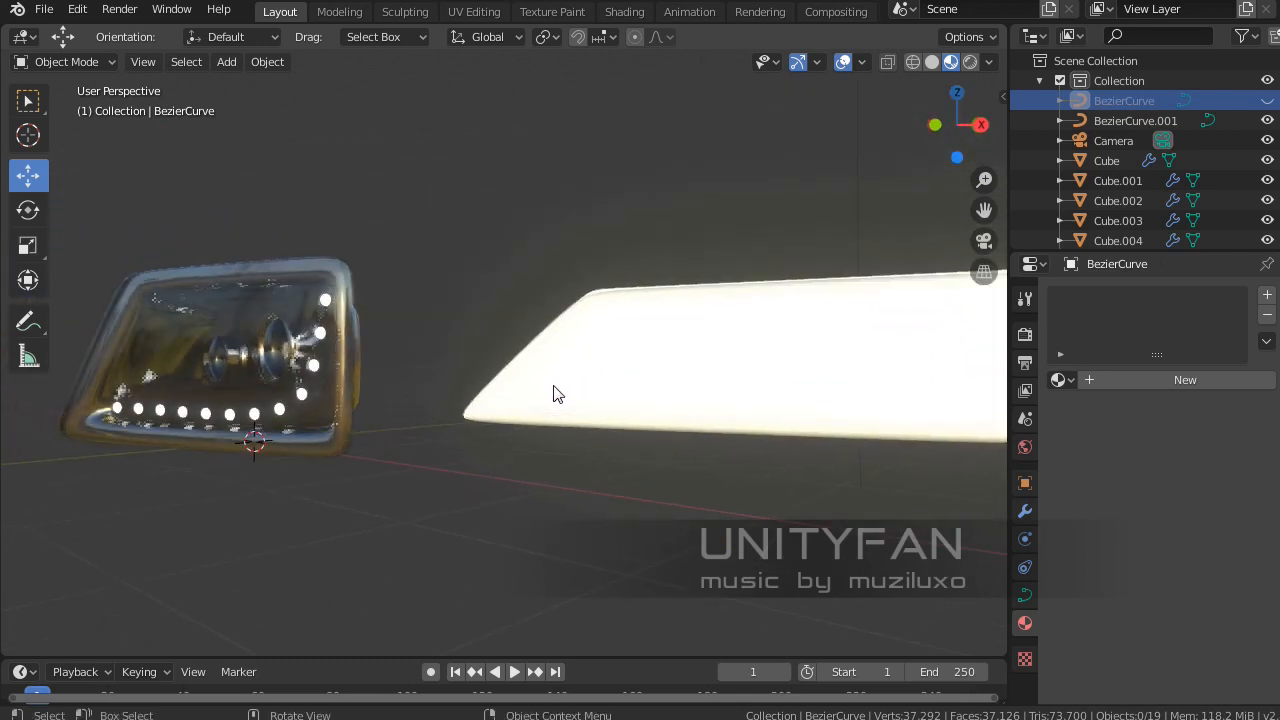
Copy Material.004 from the first headlight's front cover onto the second headlight's front cover.
click(237, 308)
middle_drag(237, 308, 466, 426)
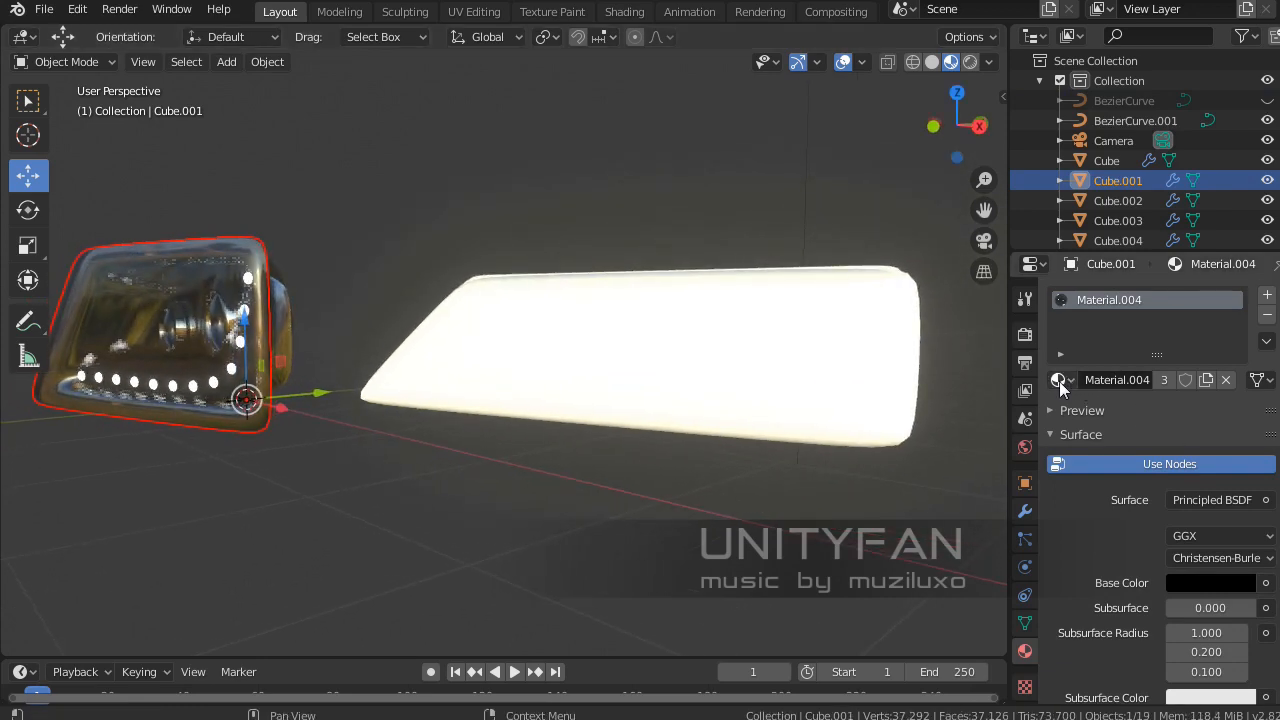
drag(1058, 381, 700, 365)
middle_drag(677, 391, 650, 461)
Select the second headlight's front cover and hide it to expose the parts inside.
click(699, 395)
scroll(726, 449, down, 4)
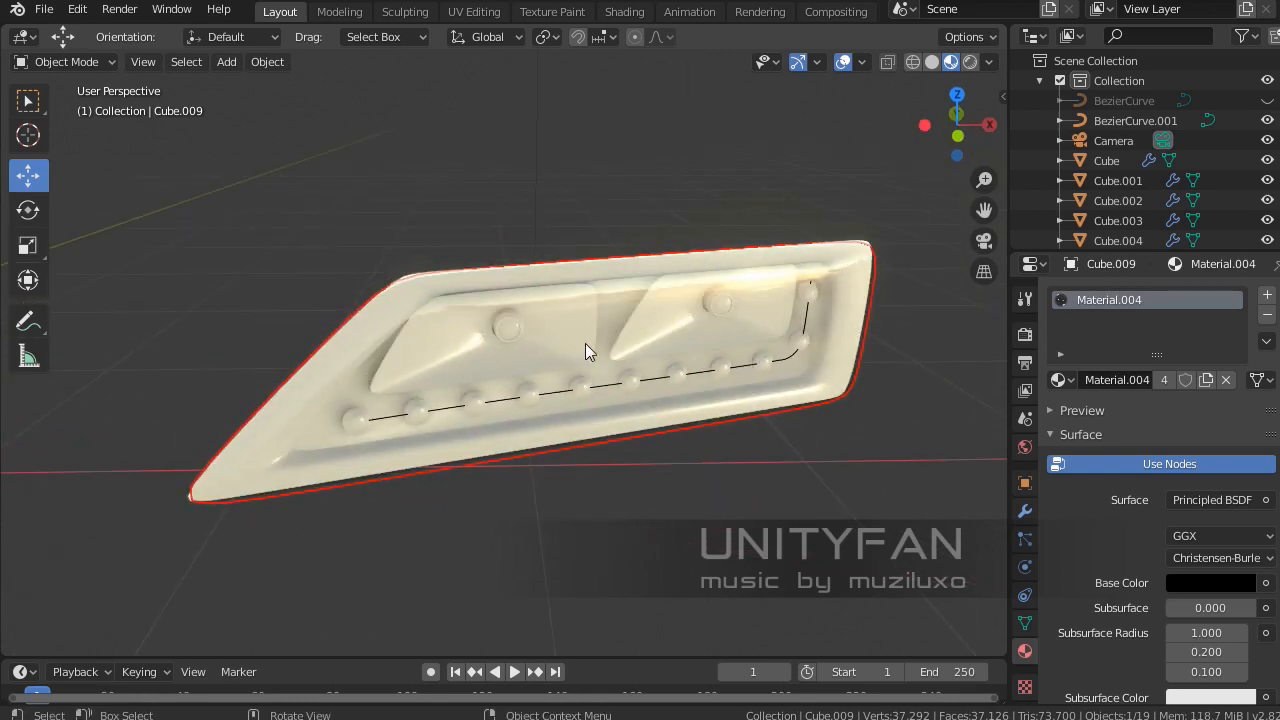
middle_drag(585, 343, 679, 376)
key(KP_Decimal)
key(h)
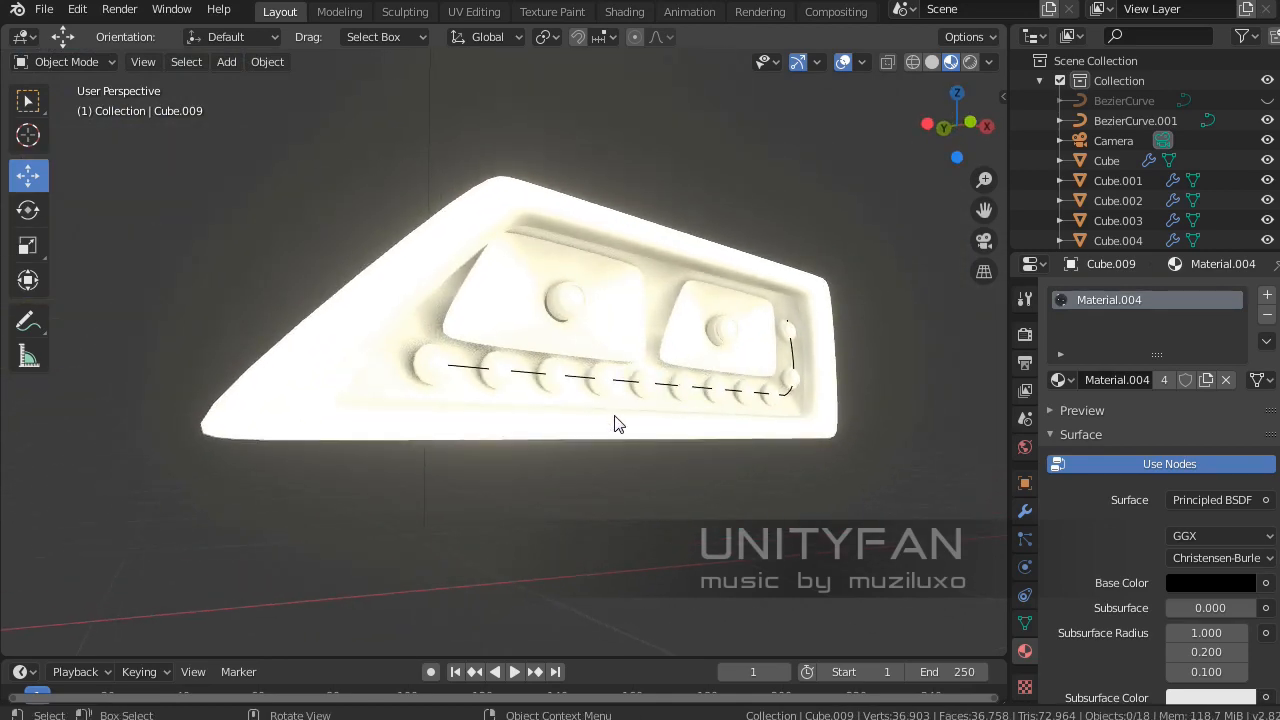
Select the second headlight's housing and inner part in turn to check their materials.
click(617, 424)
middle_drag(617, 424, 447, 440)
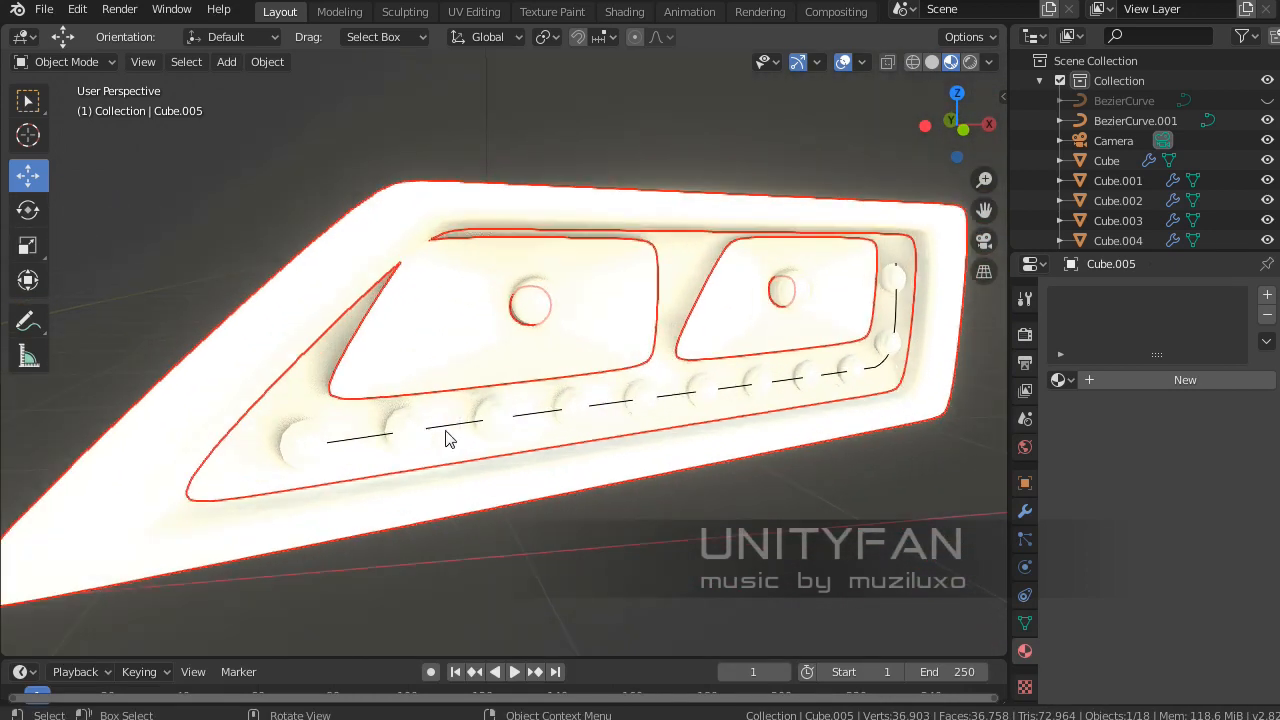
click(302, 411)
scroll(301, 430, down, 4)
shift+middle_drag(301, 431, 498, 452)
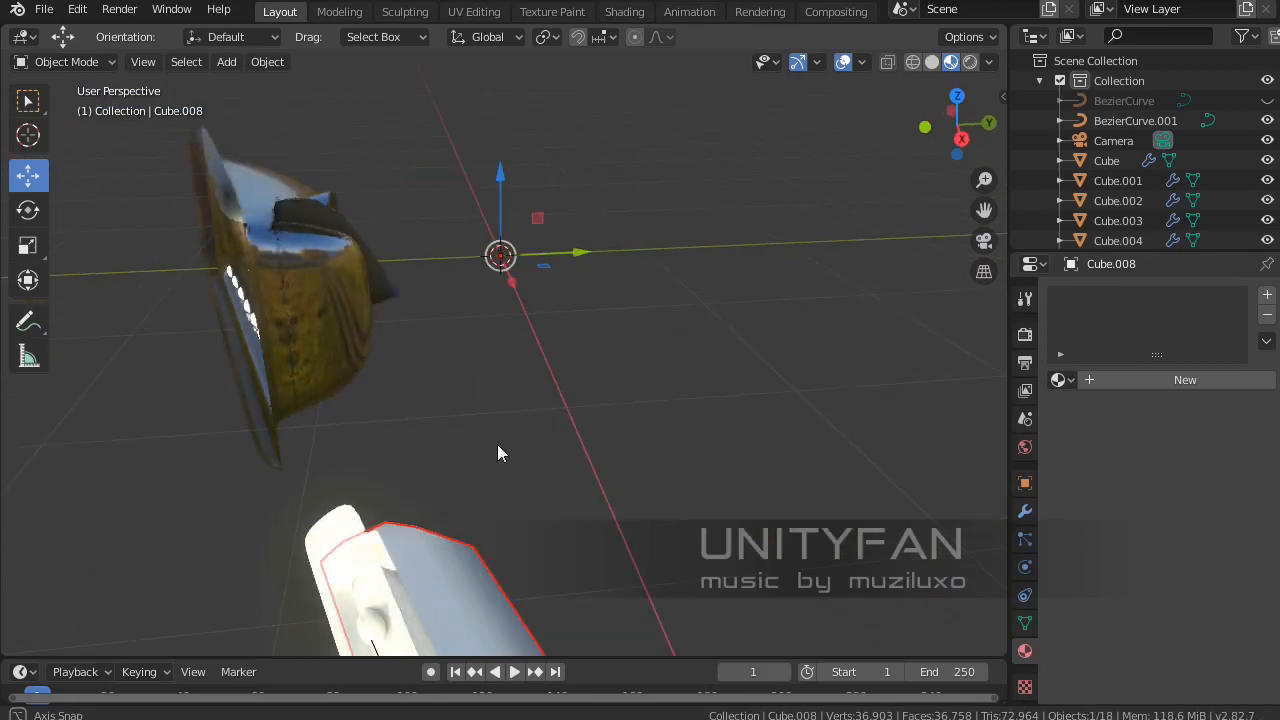
Copy Material.005 from the first headlight's curved LED panel onto the panel behind the second headlight's LED bulbs.
click(383, 282)
scroll(447, 400, down, 1)
middle_drag(447, 400, 680, 395)
shift+middle_drag(680, 395, 583, 394)
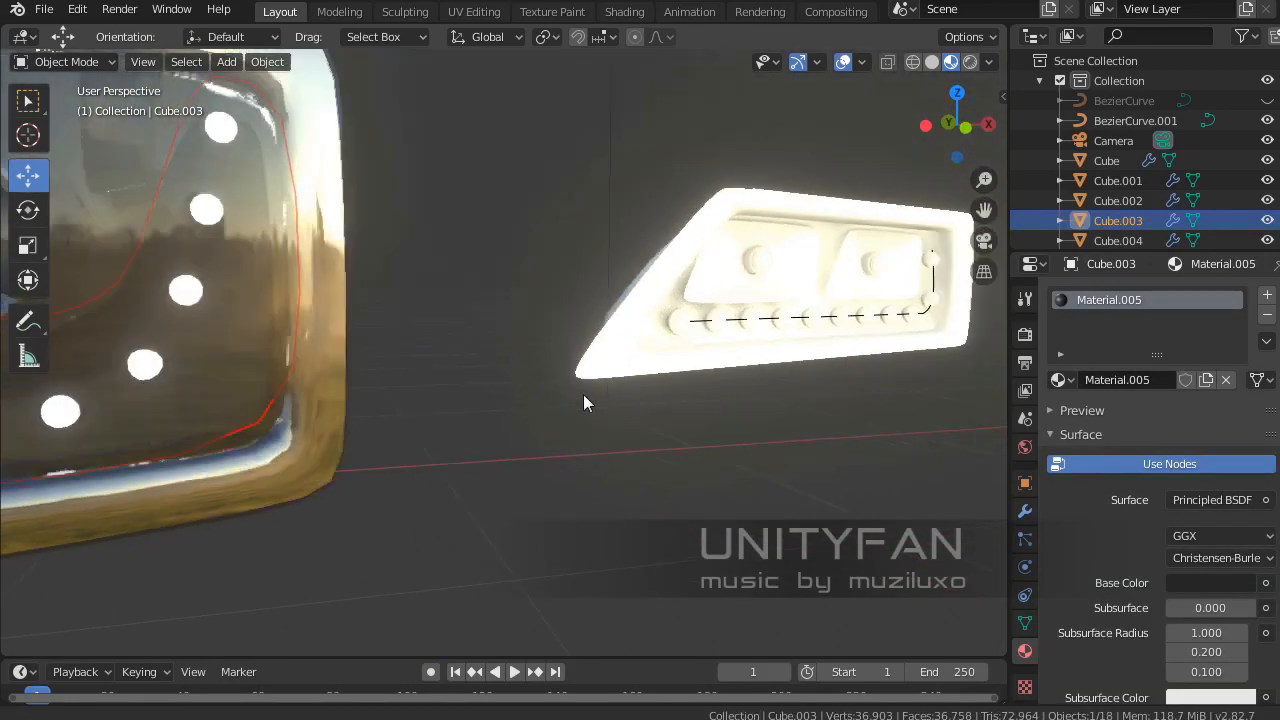
key(KP_Decimal)
mouse_move(1060, 380)
mouse_down()
mouse_move(596, 368)
mouse_move(597, 357)
mouse_up()
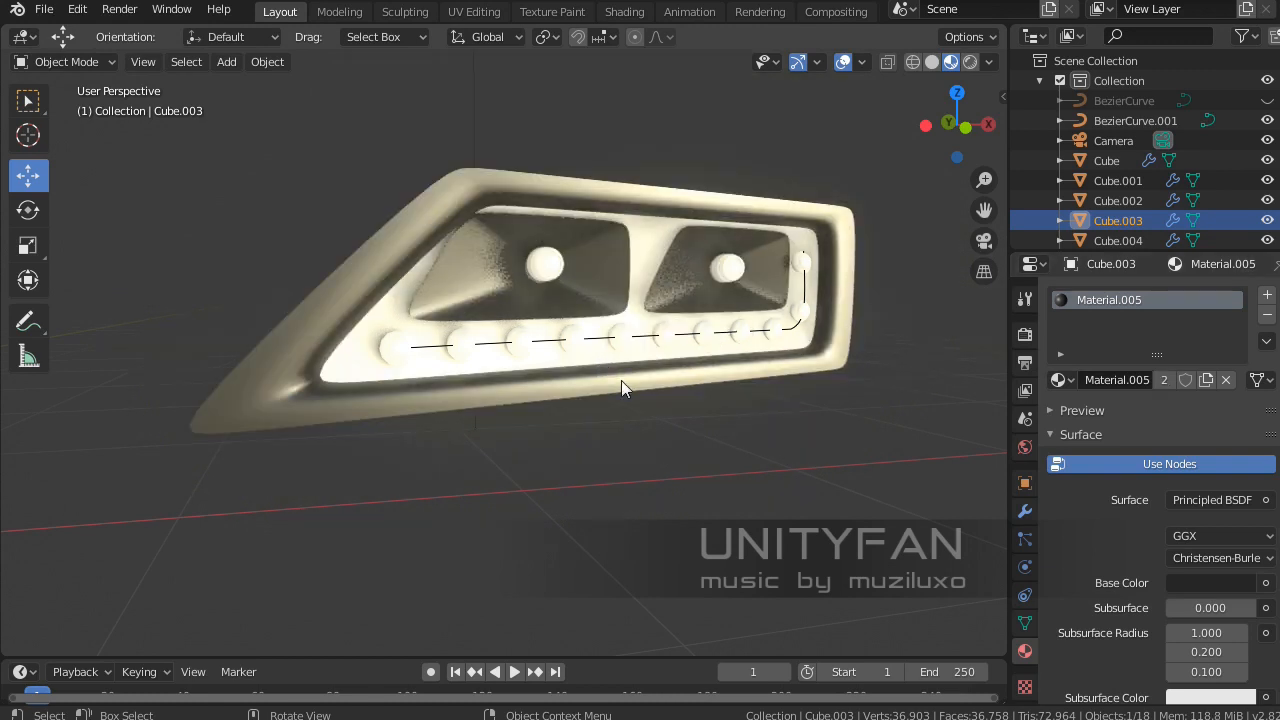
scroll(621, 380, up, 2)
key(ctrl+z)
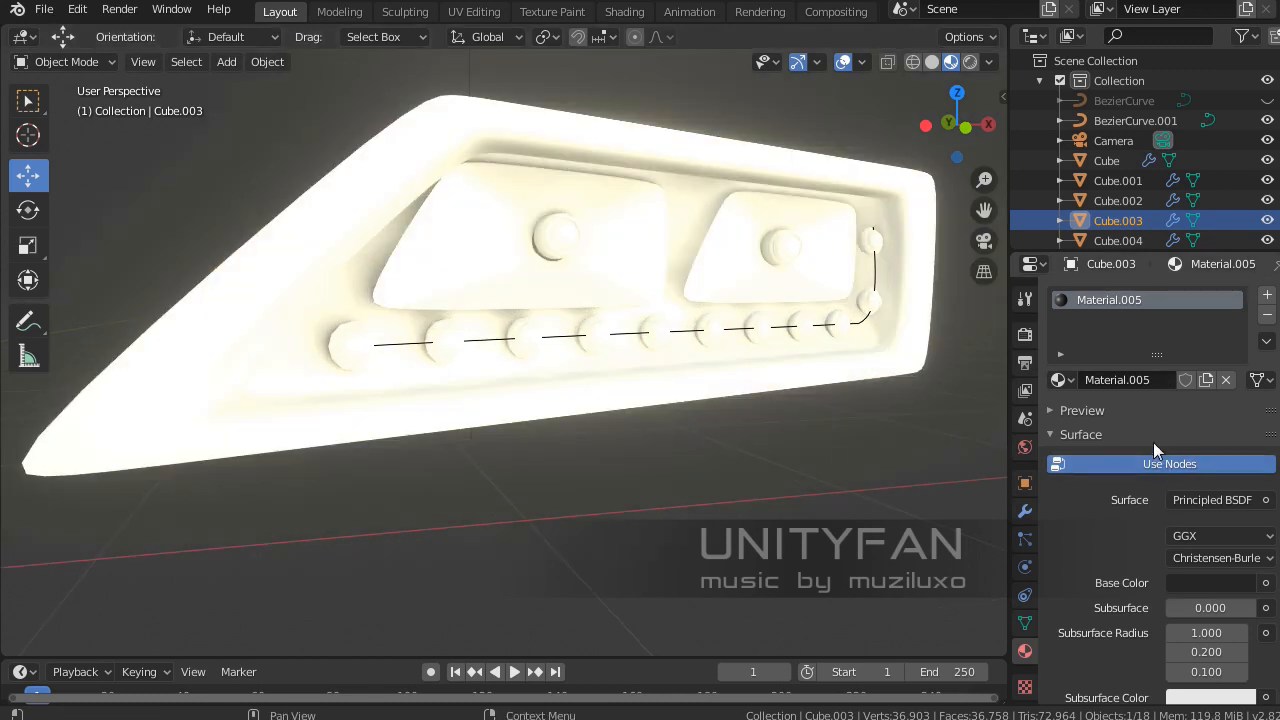
mouse_move(1061, 381)
mouse_down()
mouse_move(683, 337)
mouse_move(679, 316)
mouse_up()
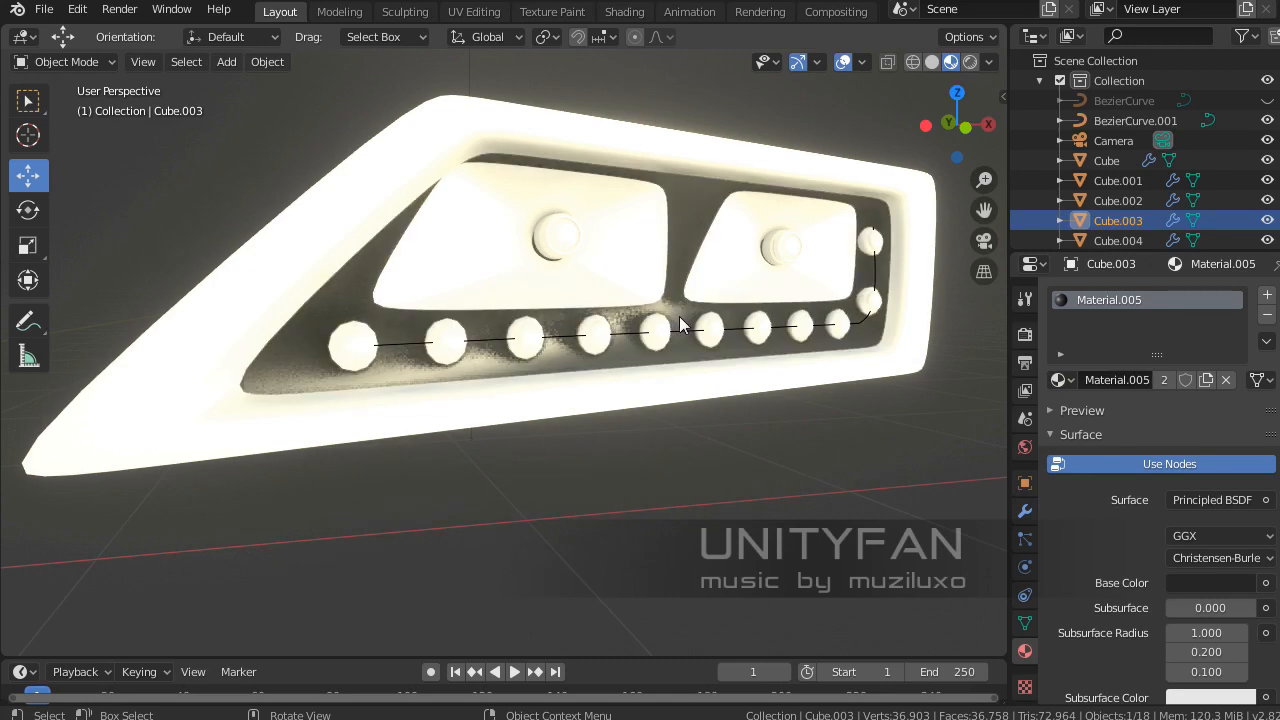
Select the second headlight's housing and give it a new material.
scroll(632, 370, up, 2)
middle_drag(632, 372, 622, 330)
scroll(622, 330, up, 2)
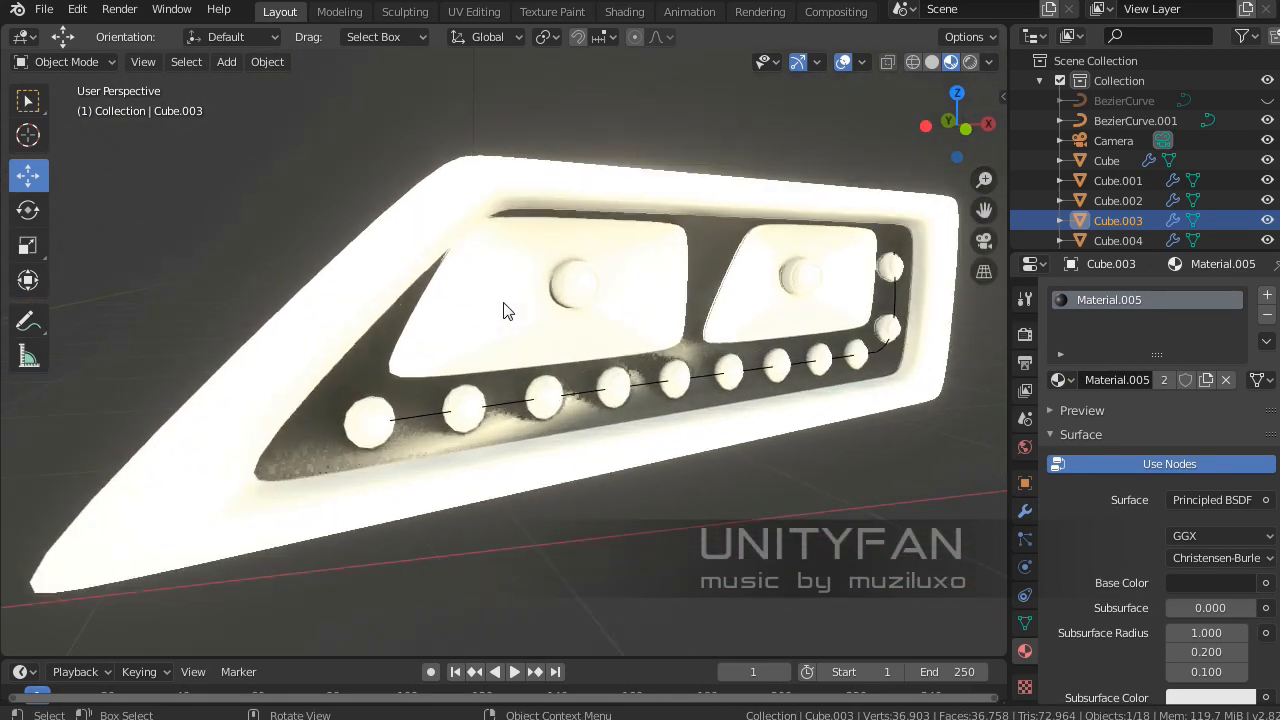
click(28, 101)
click(683, 484)
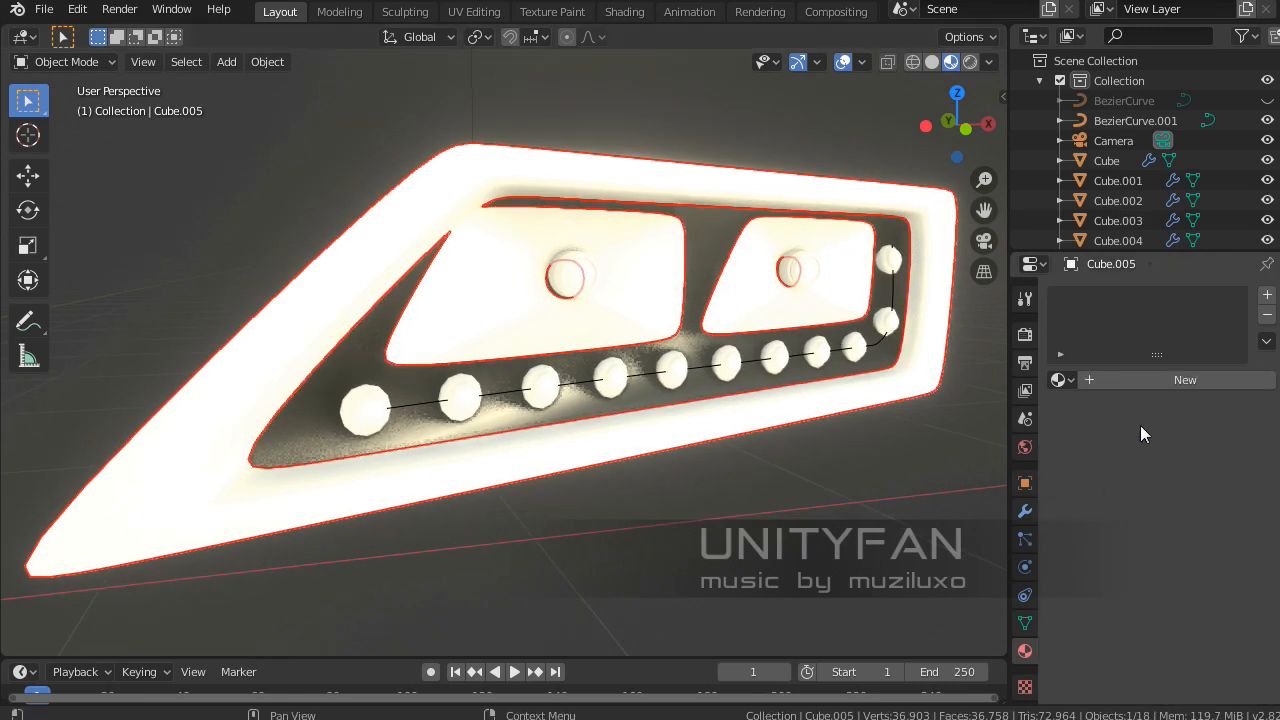
click(1128, 379)
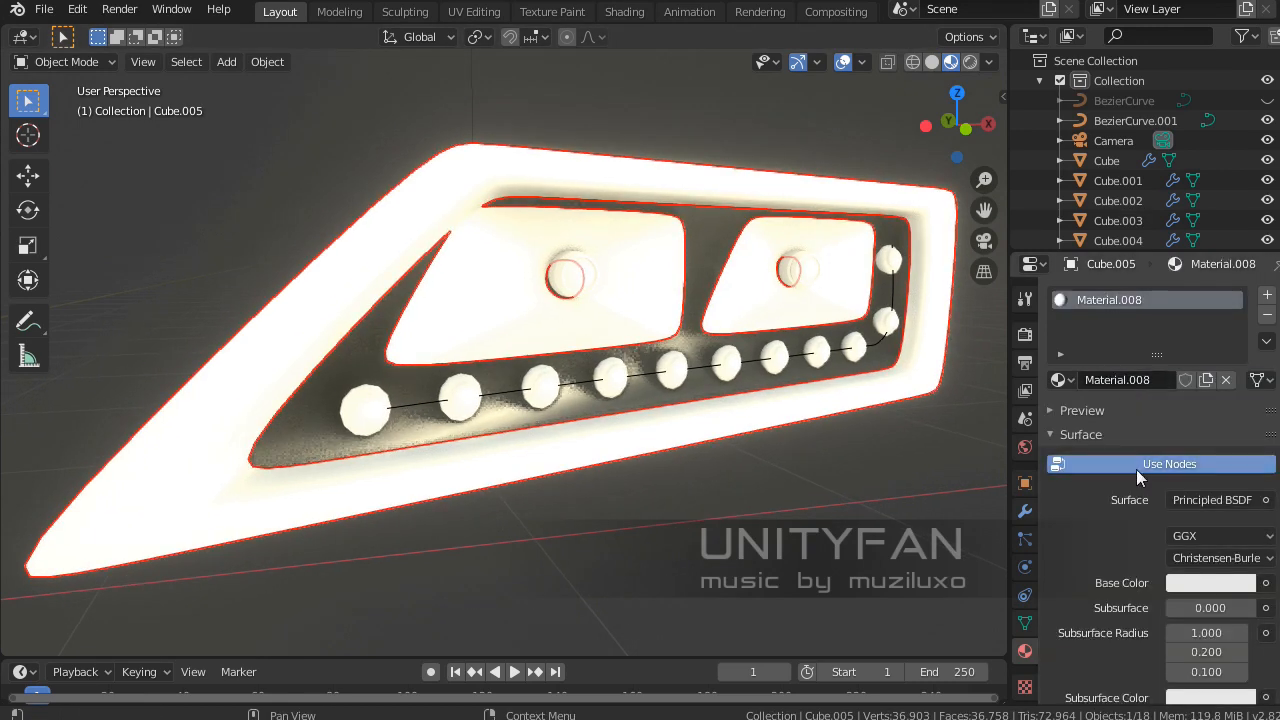
Set the housing material's Metallic to 1.000 and its Roughness to 0.
scroll(1131, 574, down, 4)
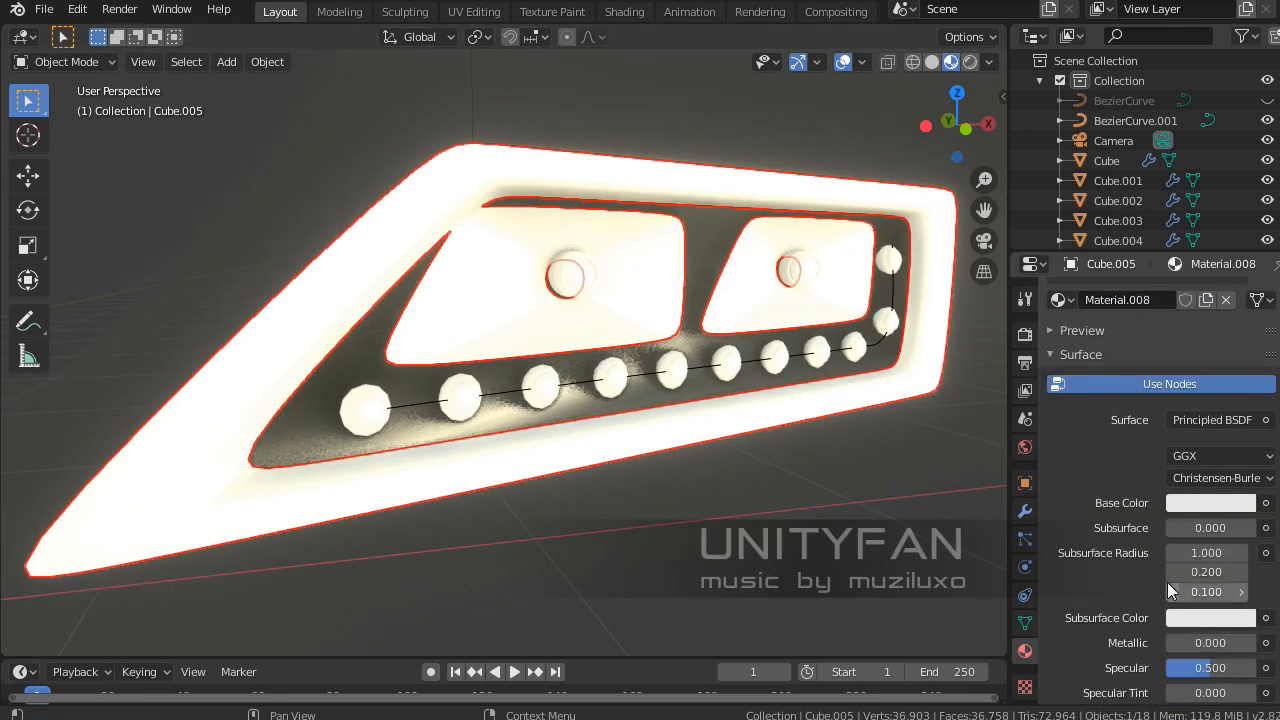
drag(1181, 566, 1270, 566)
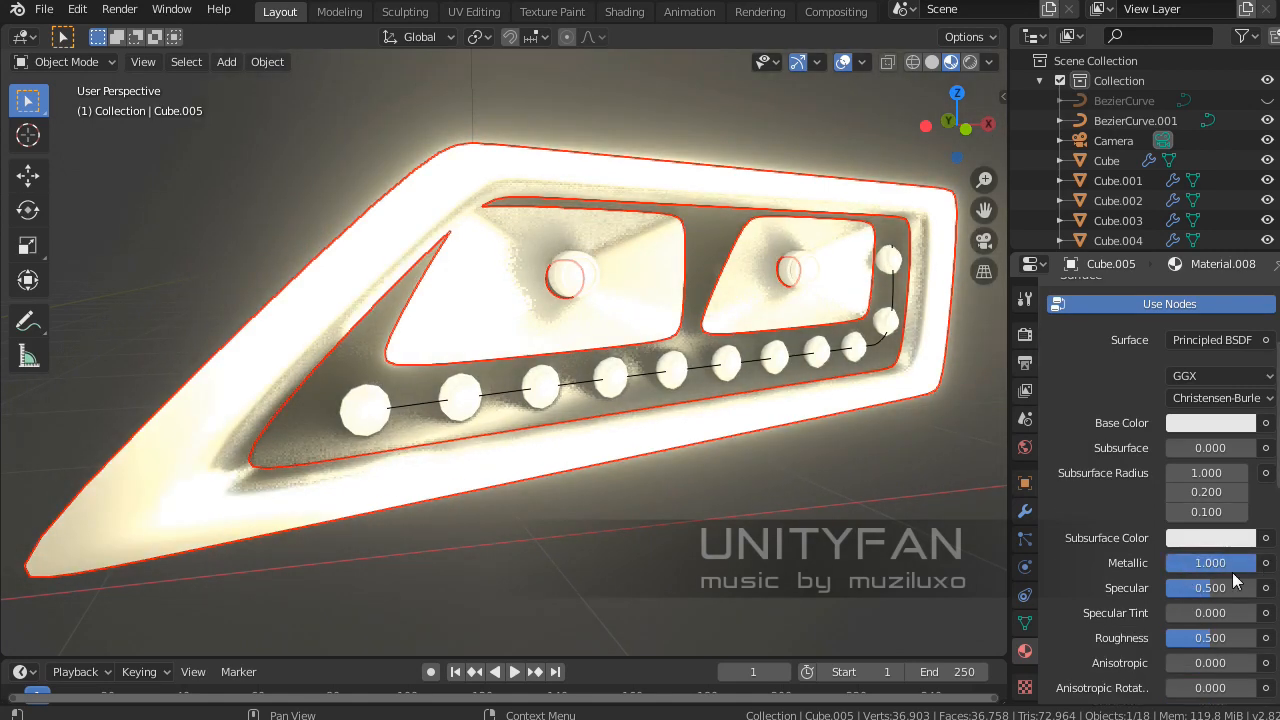
scroll(1191, 607, down, 2)
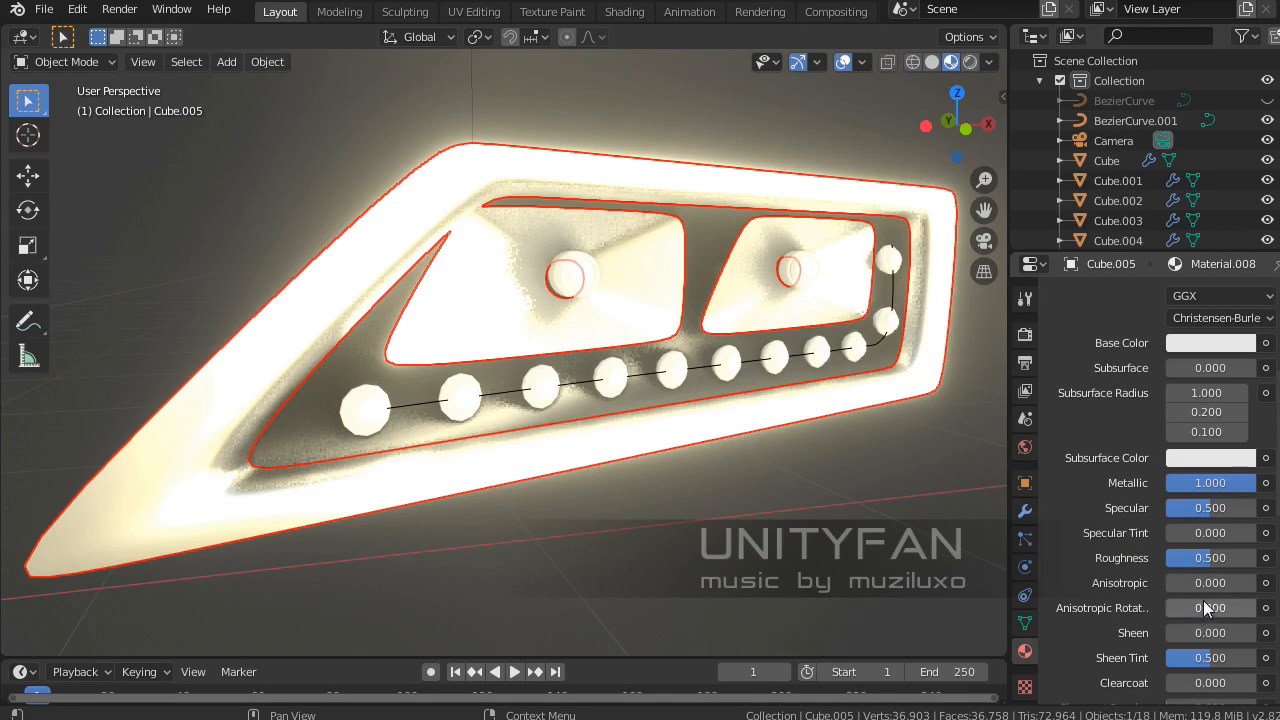
click(1213, 559)
text(0)
key(Return)
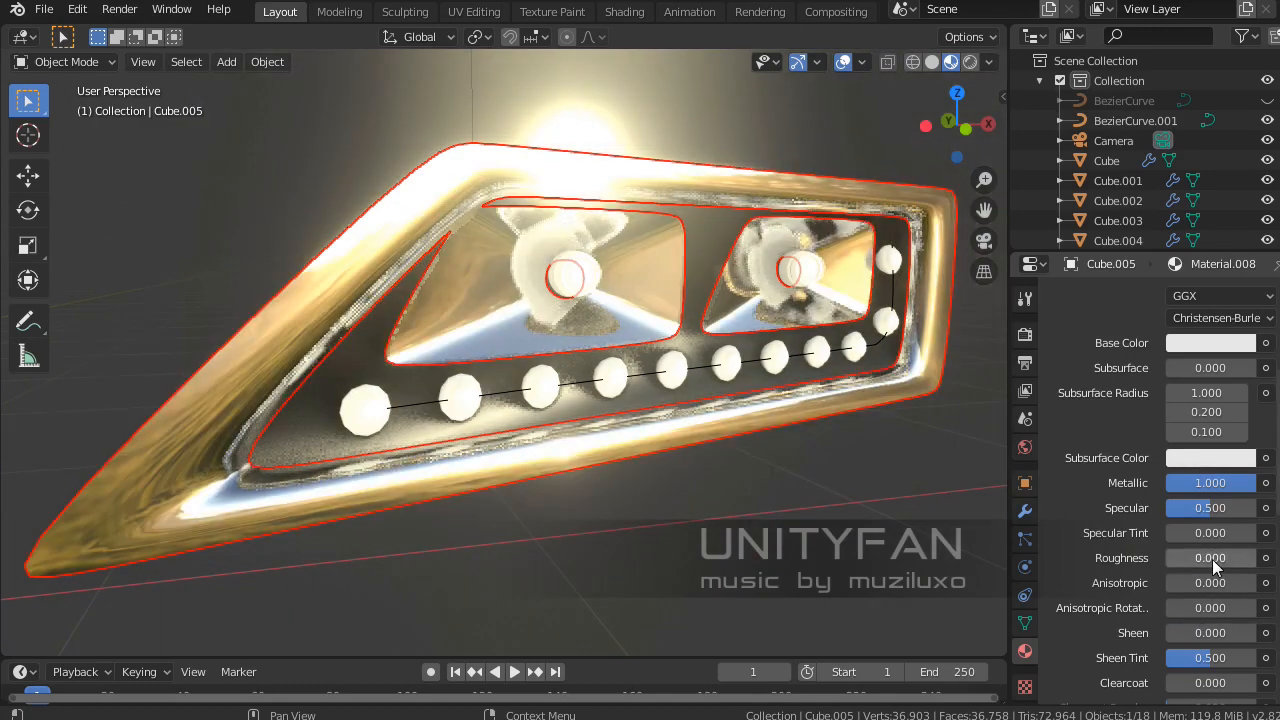
Change the base colour of the second headlight's housing material to saturated red.
middle_drag(600, 460, 591, 502)
click(525, 547)
scroll(580, 506, up, 1)
mouse_move(588, 540)
middle_down()
mouse_move(619, 538)
mouse_move(605, 540)
middle_up()
click(600, 542)
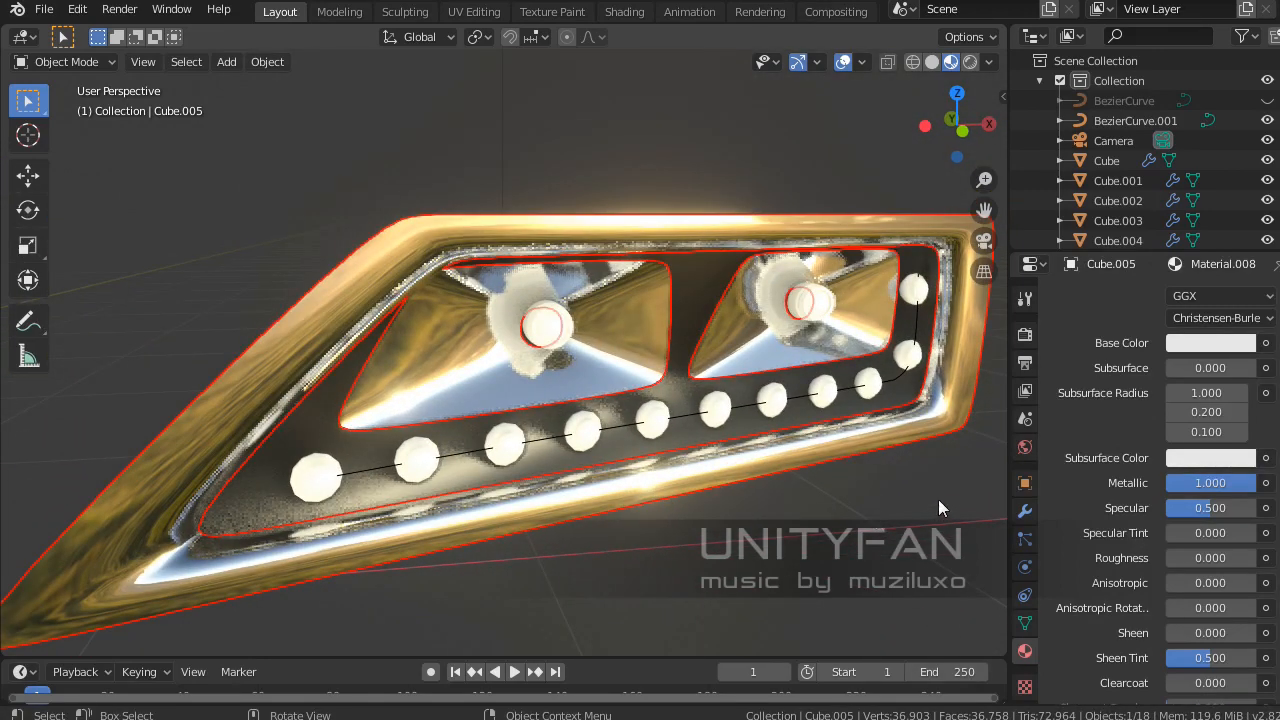
shift+middle_drag(777, 446, 739, 446)
click(1221, 345)
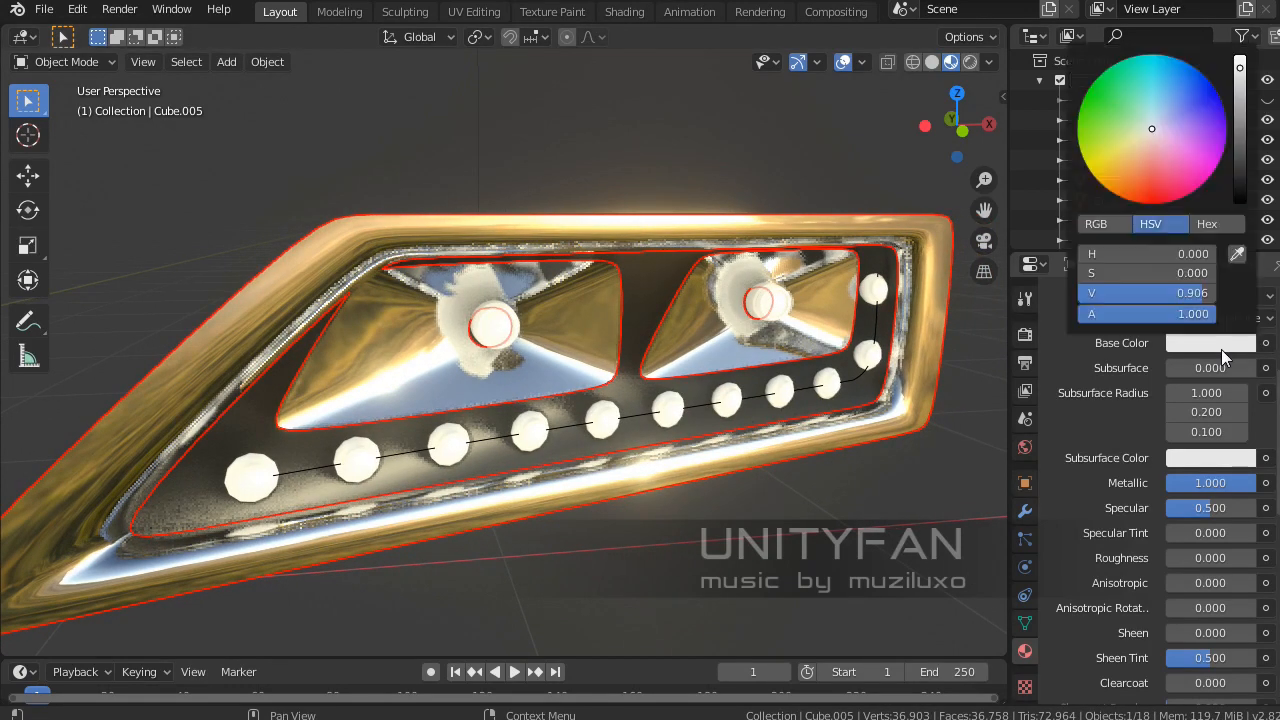
click(1171, 202)
Select the first headlight's front cover and hide it to expose its lenses and rings.
middle_drag(880, 252, 663, 473)
scroll(606, 445, up, 4)
scroll(678, 442, up, 2)
scroll(494, 392, up, 3)
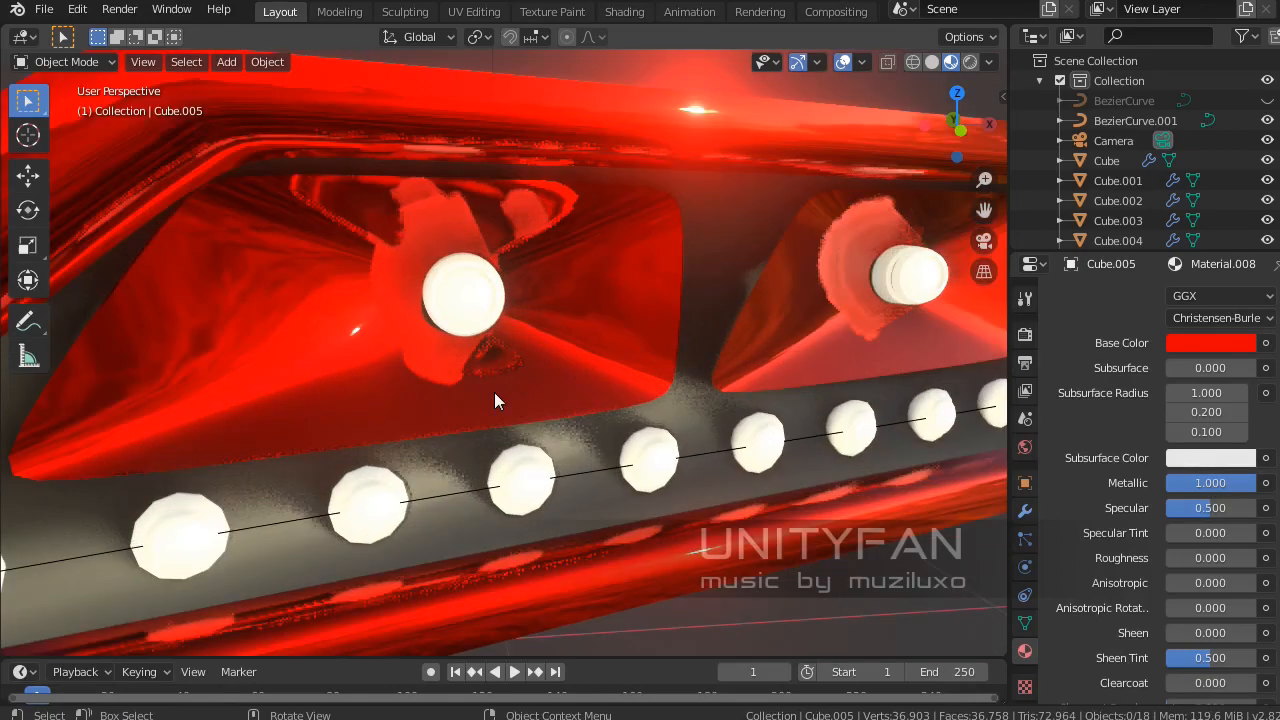
middle_drag(494, 392, 586, 420)
scroll(614, 420, up, 3)
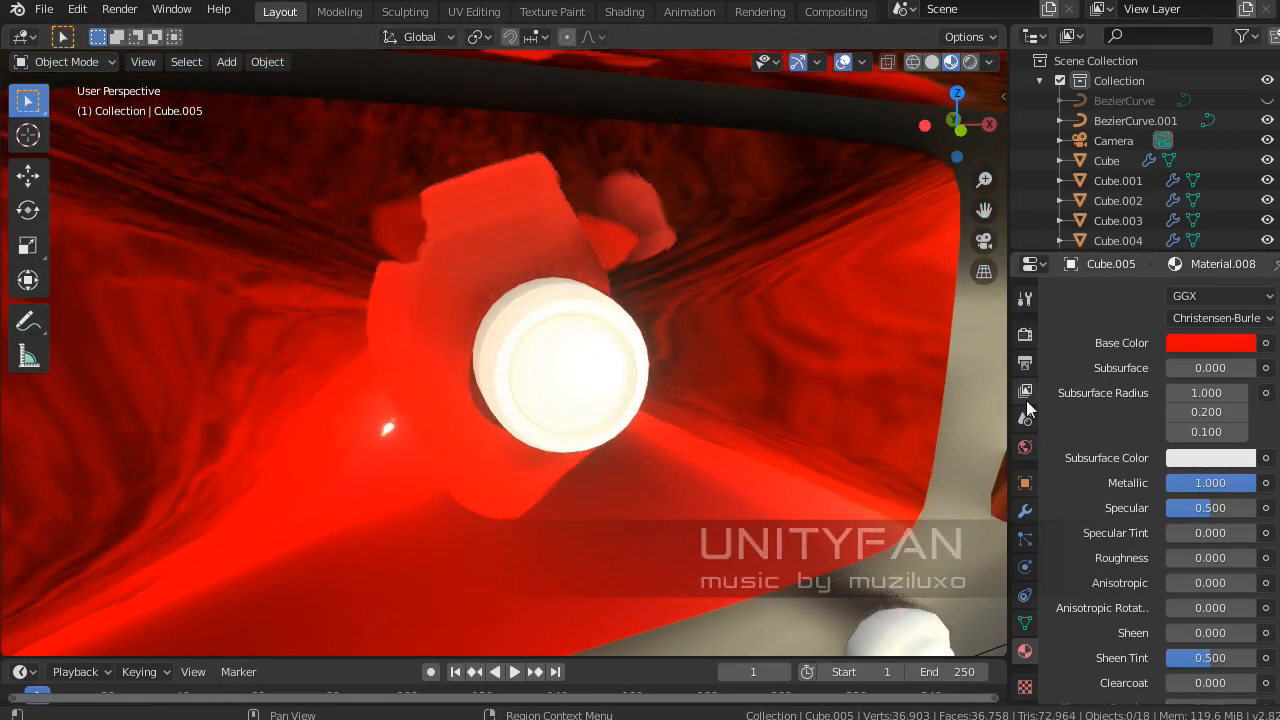
scroll(1040, 405, up, 3)
scroll(580, 430, down, 6)
middle_drag(530, 441, 681, 386)
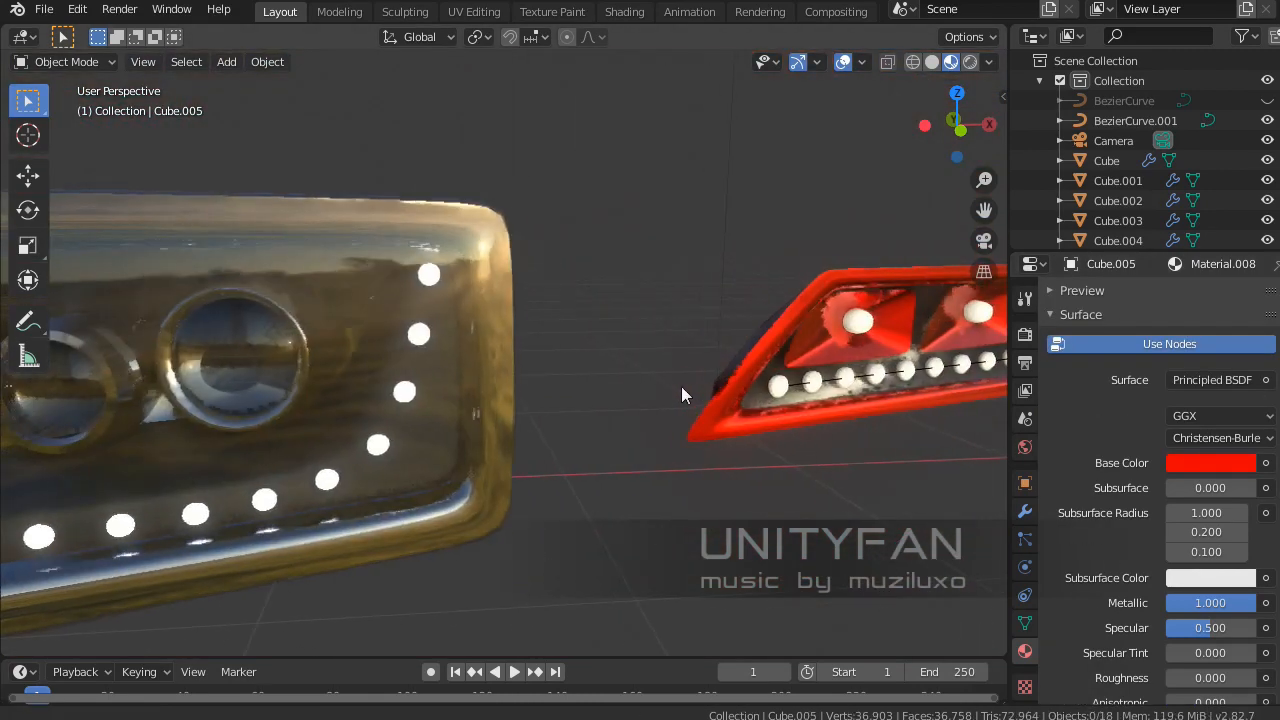
click(326, 390)
key(h)
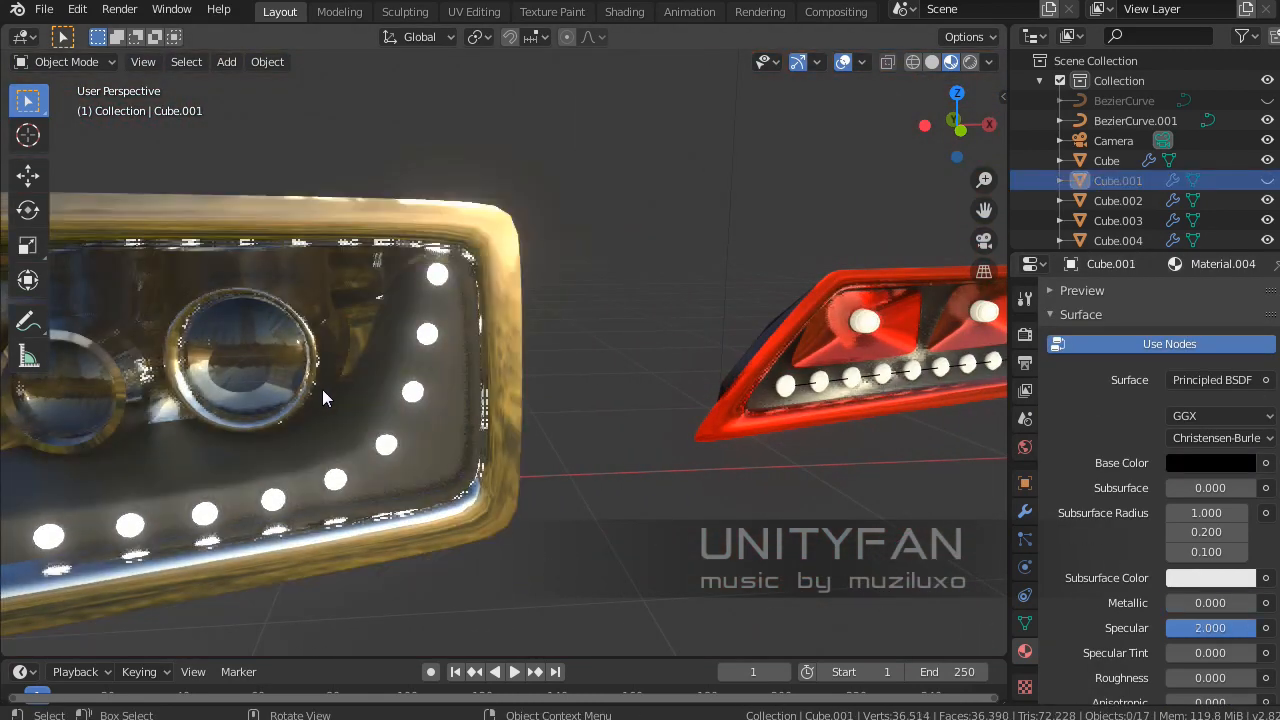
Copy Material.002 from the first headlight's lens ring onto both lens rings of the second headlight.
click(316, 348)
middle_drag(830, 446, 694, 440)
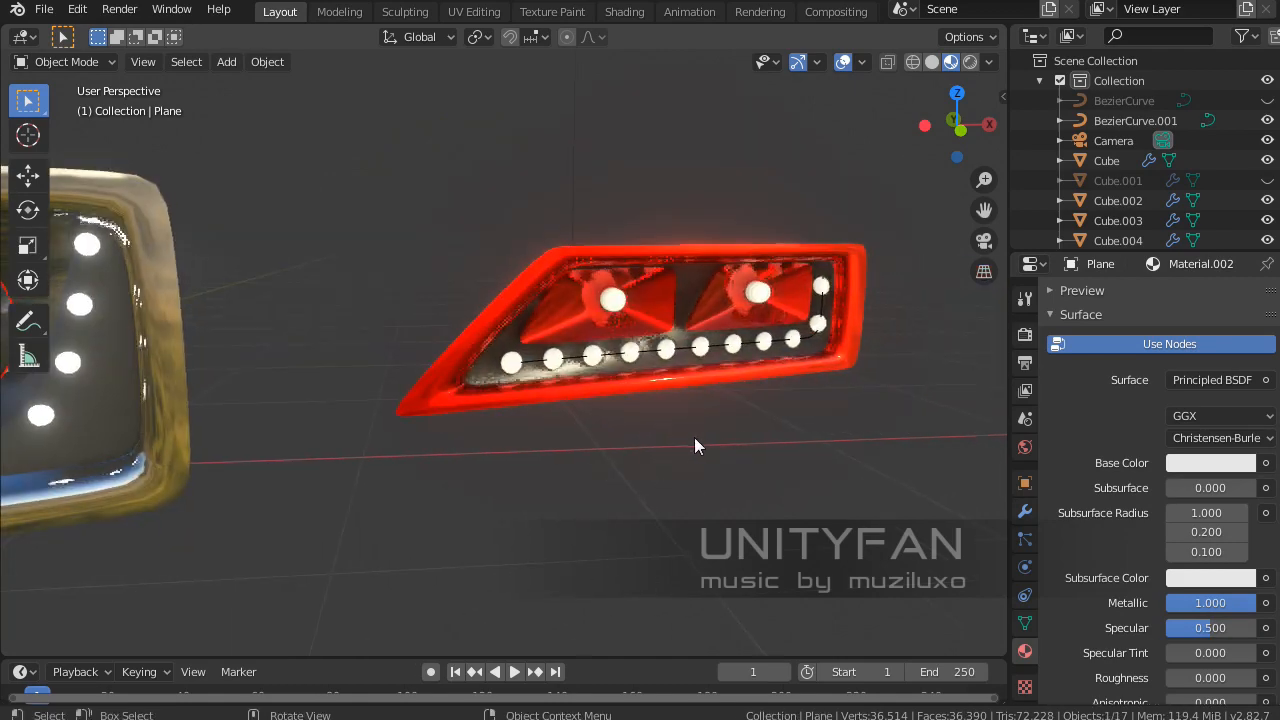
scroll(787, 385, up, 3)
middle_drag(787, 385, 646, 412)
scroll(670, 334, up, 5)
middle_drag(670, 334, 1034, 418)
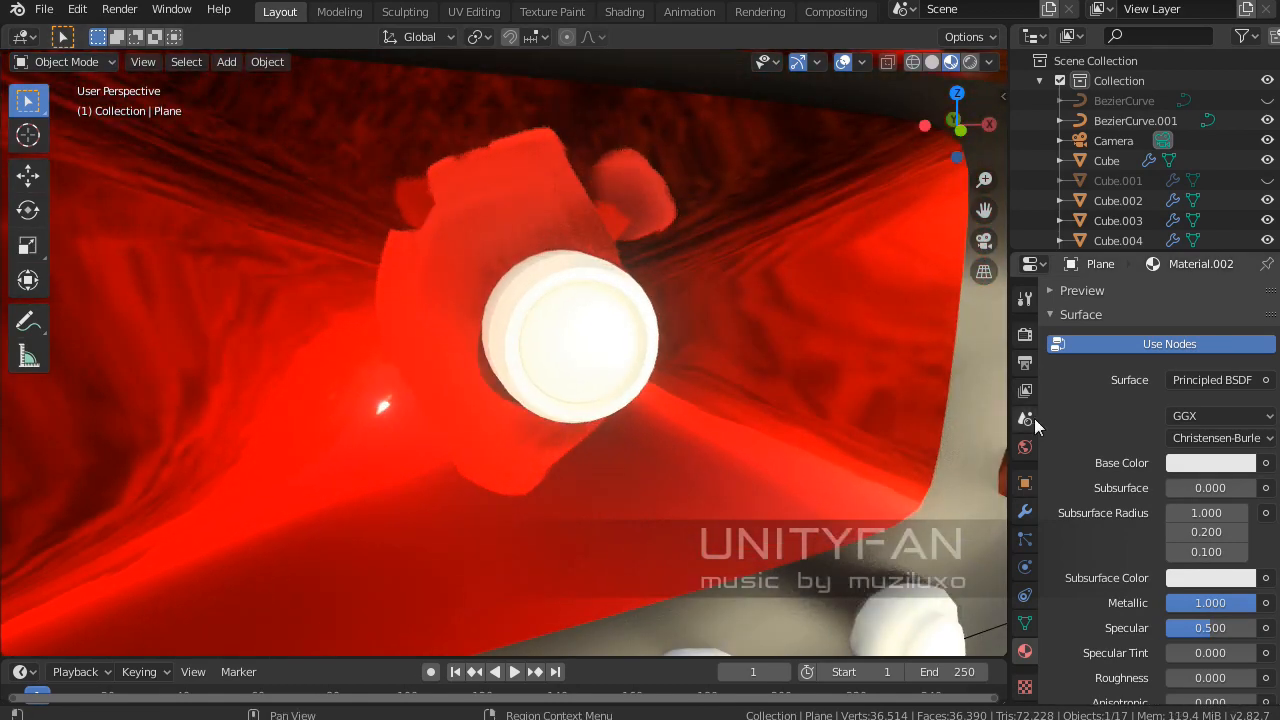
scroll(1040, 425, up, 3)
drag(1058, 380, 553, 290)
middle_drag(676, 351, 636, 381)
drag(1046, 372, 646, 291)
Copy Material.004 from the first headlight's round lens onto both lenses inside the second headlight's reflectors.
scroll(646, 291, down, 5)
middle_drag(604, 357, 443, 391)
scroll(574, 357, up, 8)
scroll(512, 302, up, 2)
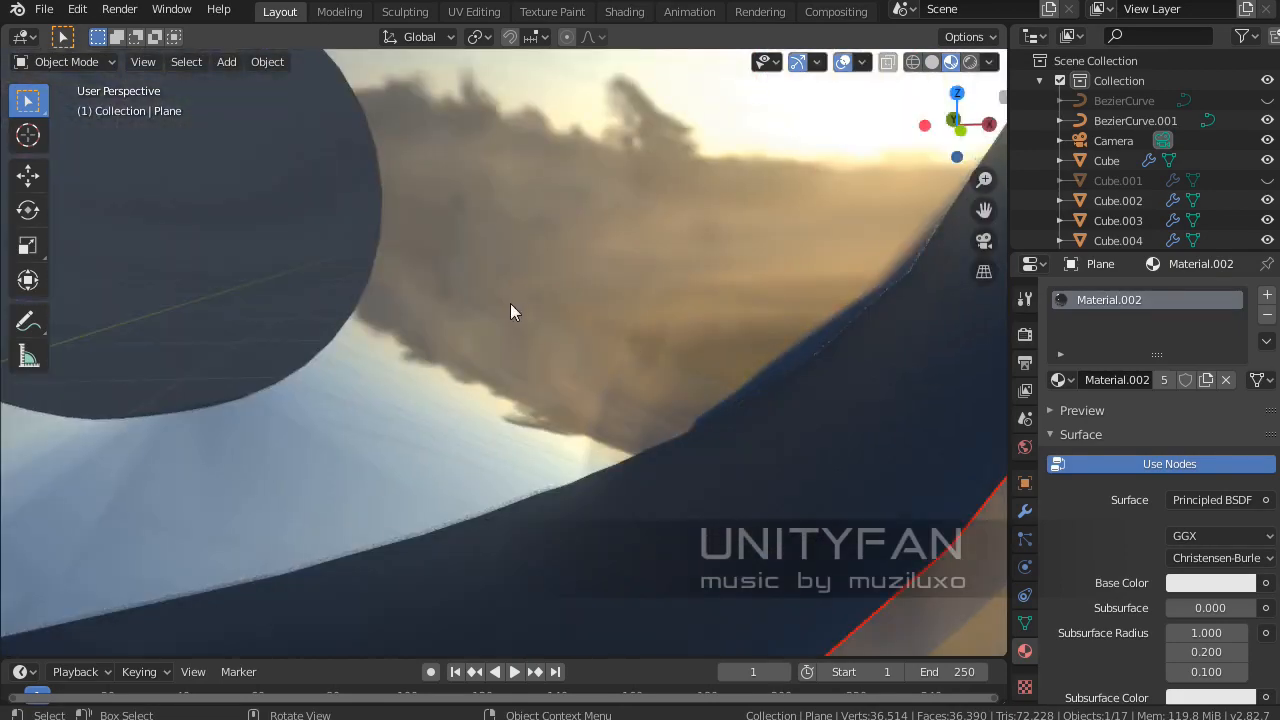
scroll(510, 303, down, 2)
click(505, 302)
scroll(559, 353, down, 4)
scroll(559, 353, down, 3)
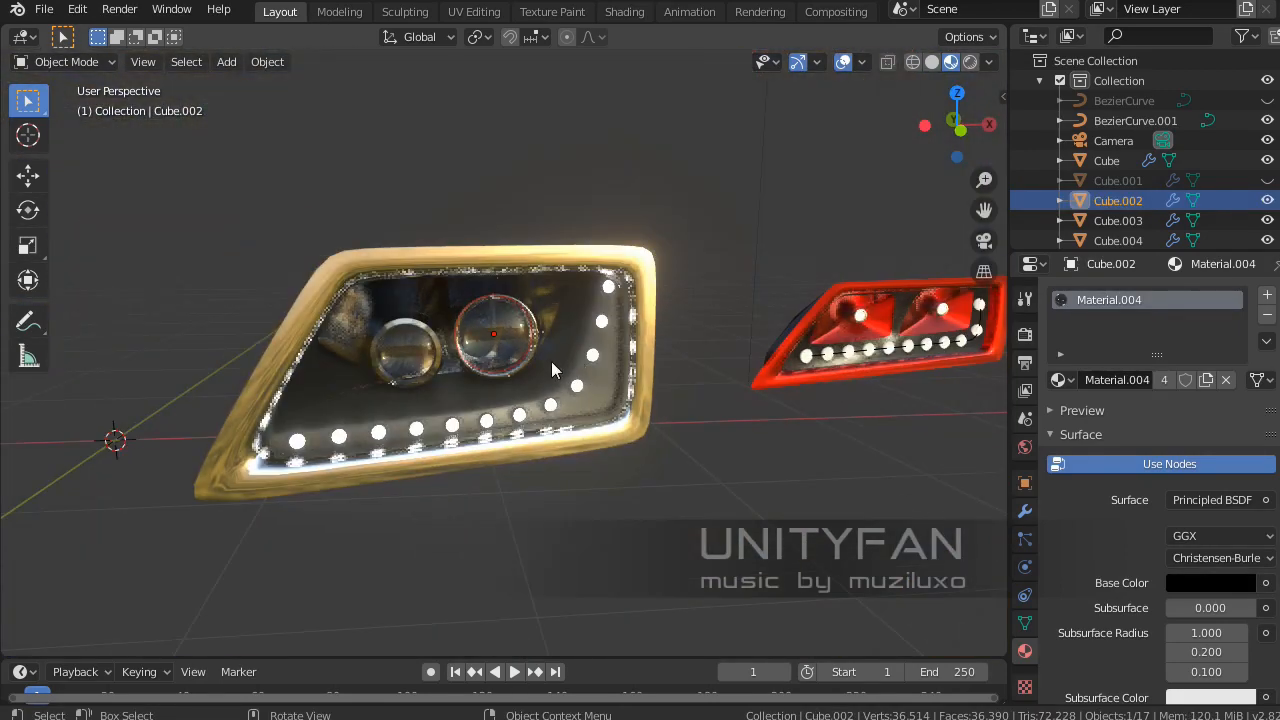
scroll(600, 365, up, 3)
scroll(549, 432, down, 3)
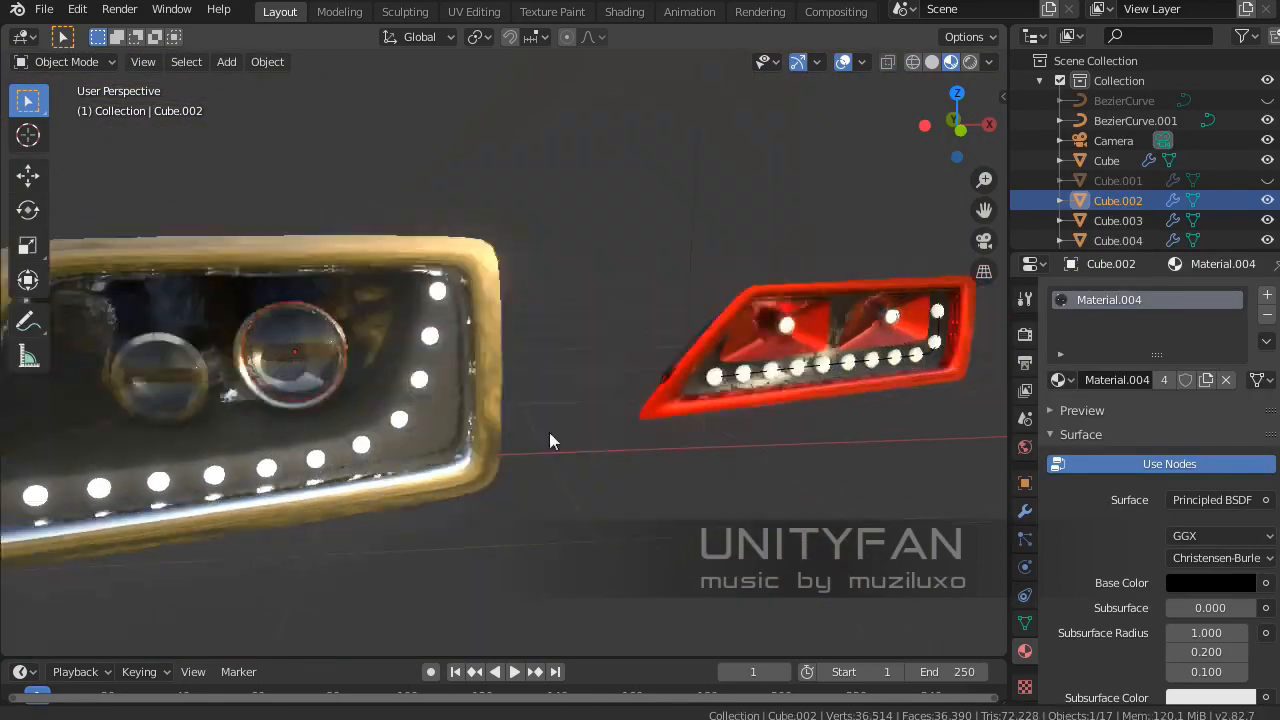
scroll(733, 310, up, 6)
scroll(751, 327, down, 4)
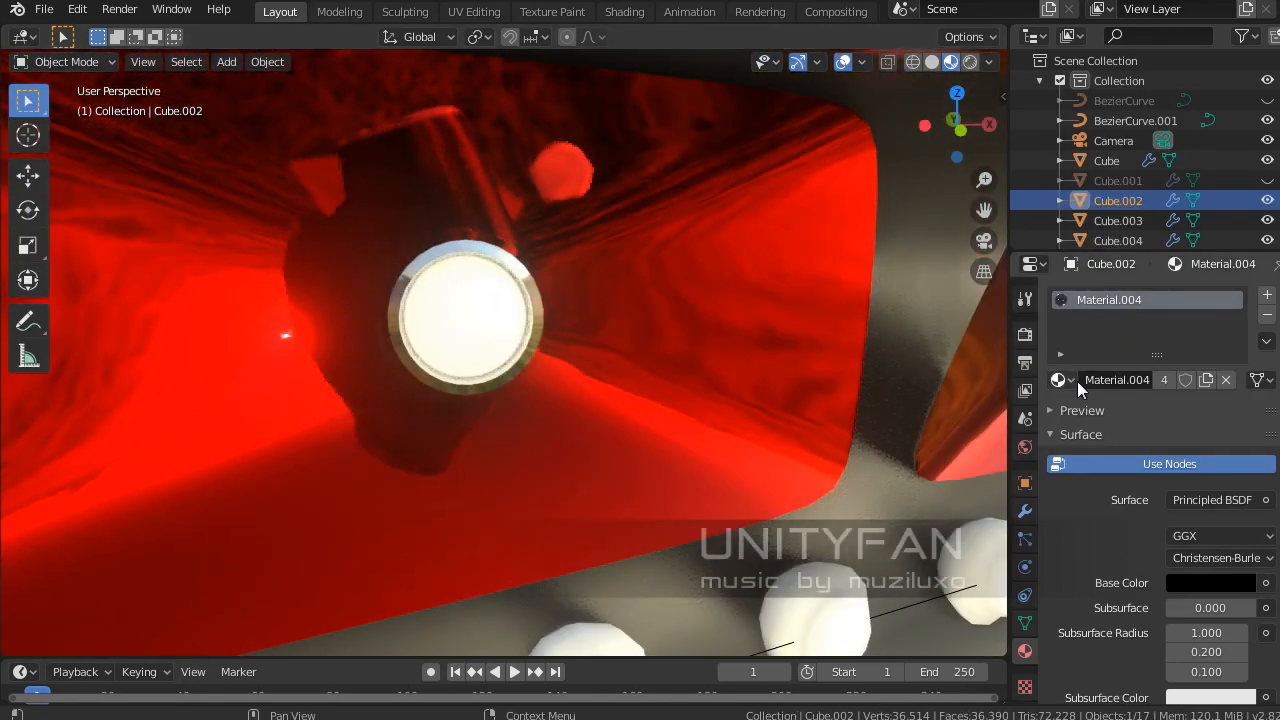
drag(1077, 381, 495, 330)
middle_drag(495, 330, 396, 397)
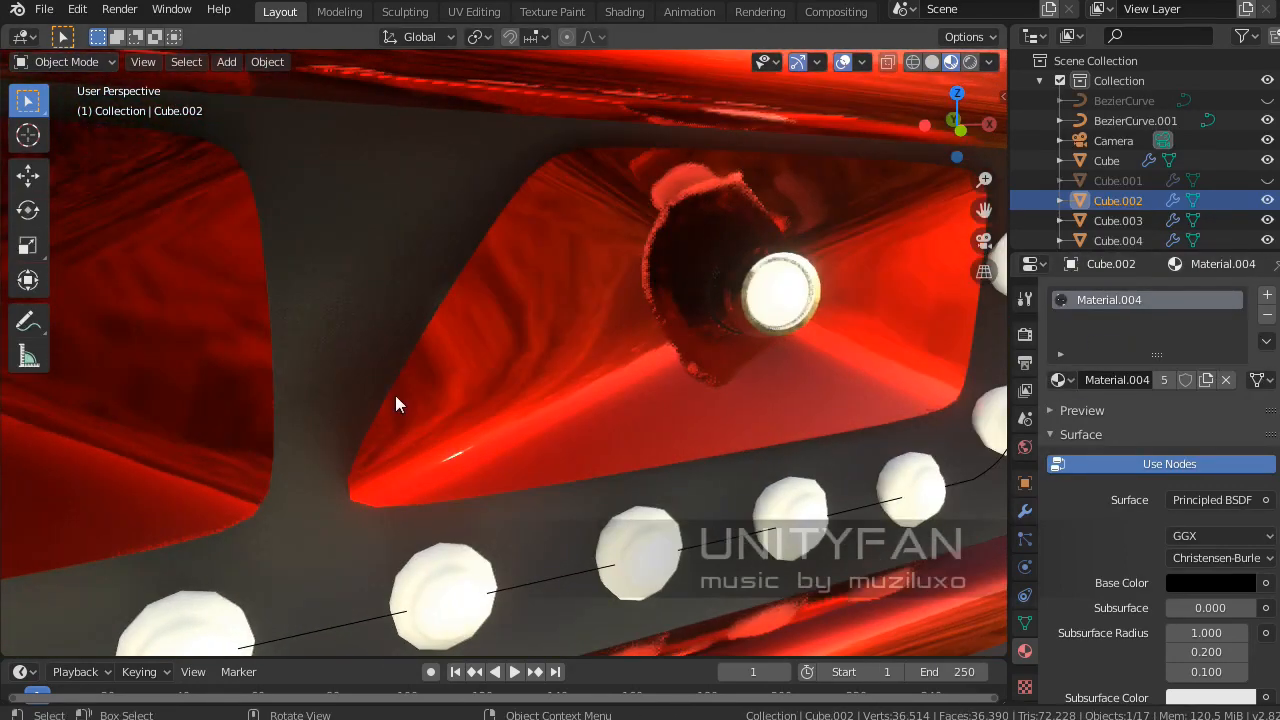
drag(1060, 380, 787, 301)
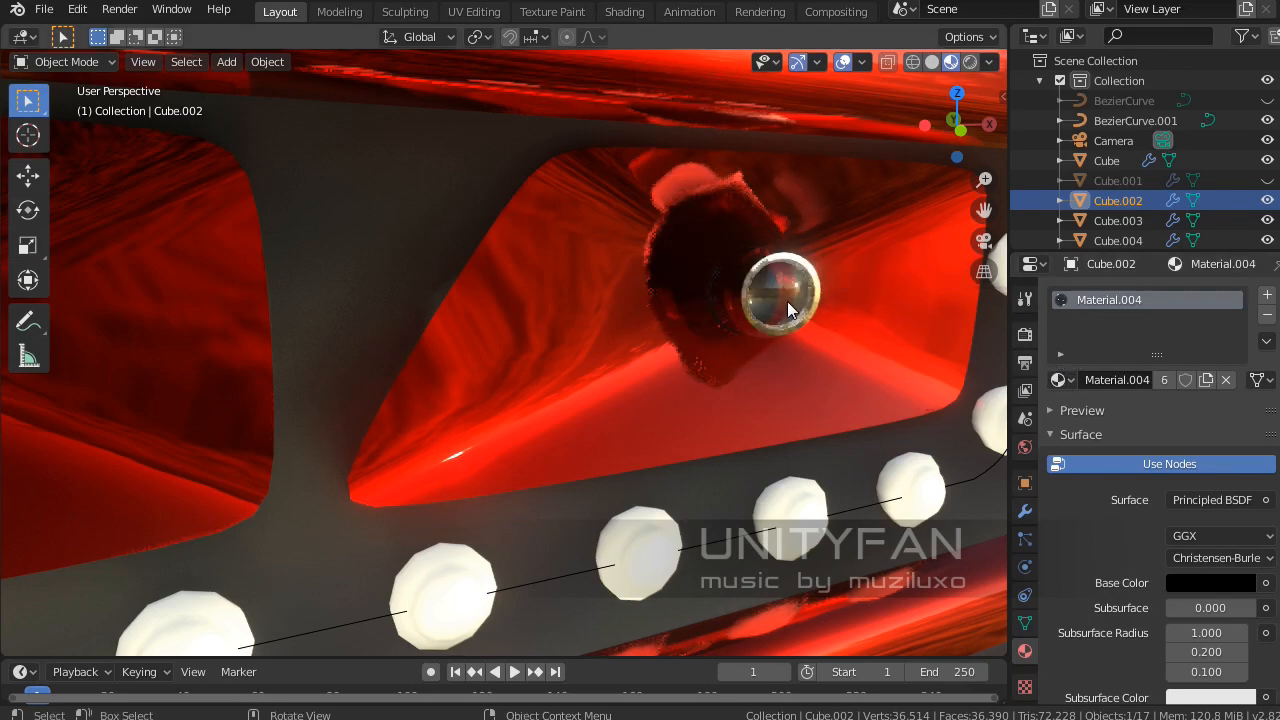
Open the second headlight's LED bulb mesh for editing and invert the face selection to its rear faces.
scroll(724, 400, down, 3)
middle_drag(724, 400, 463, 375)
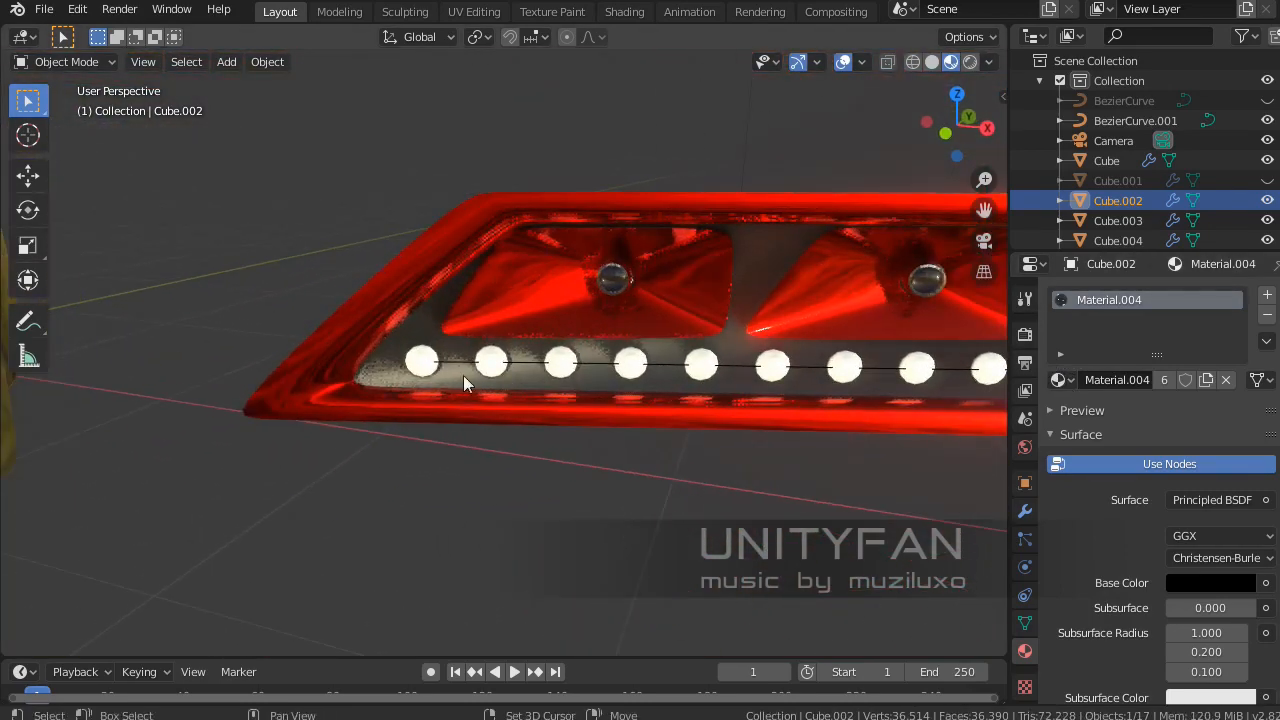
scroll(751, 370, up, 2)
scroll(751, 370, down, 3)
middle_drag(634, 366, 526, 405)
scroll(524, 406, up, 3)
click(464, 380)
scroll(506, 388, up, 3)
key(Tab)
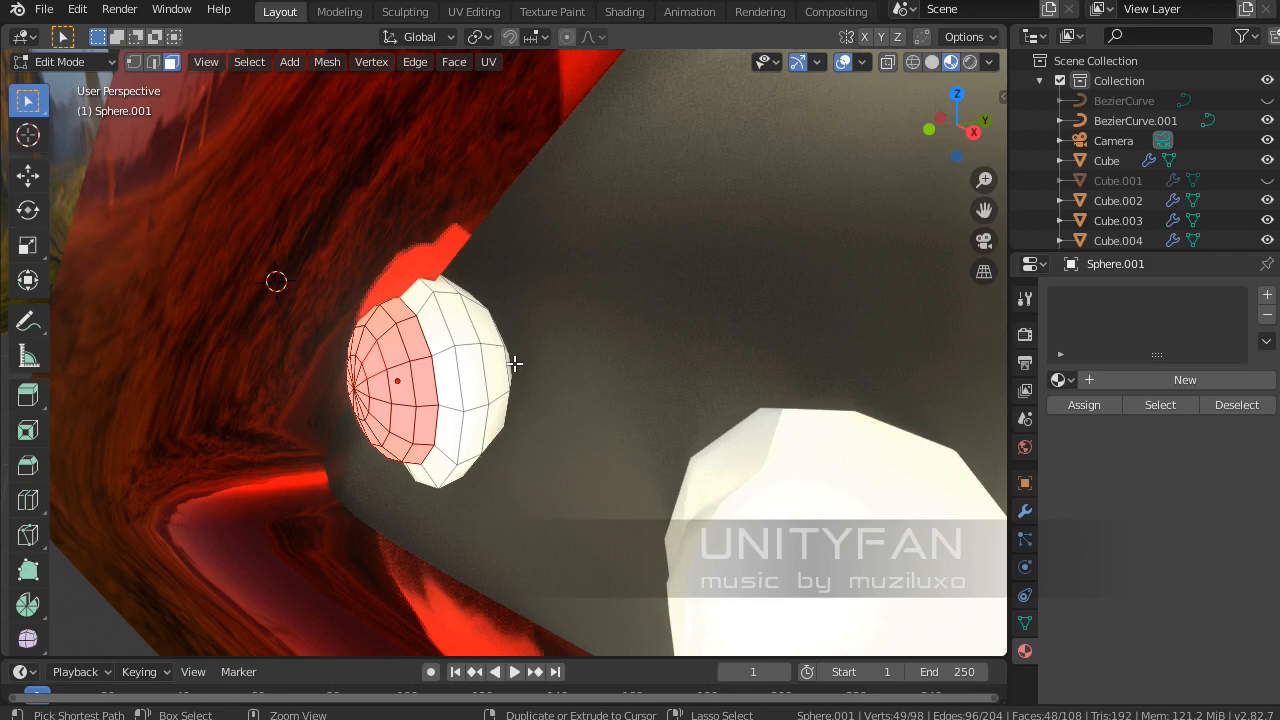
key(ctrl+h)
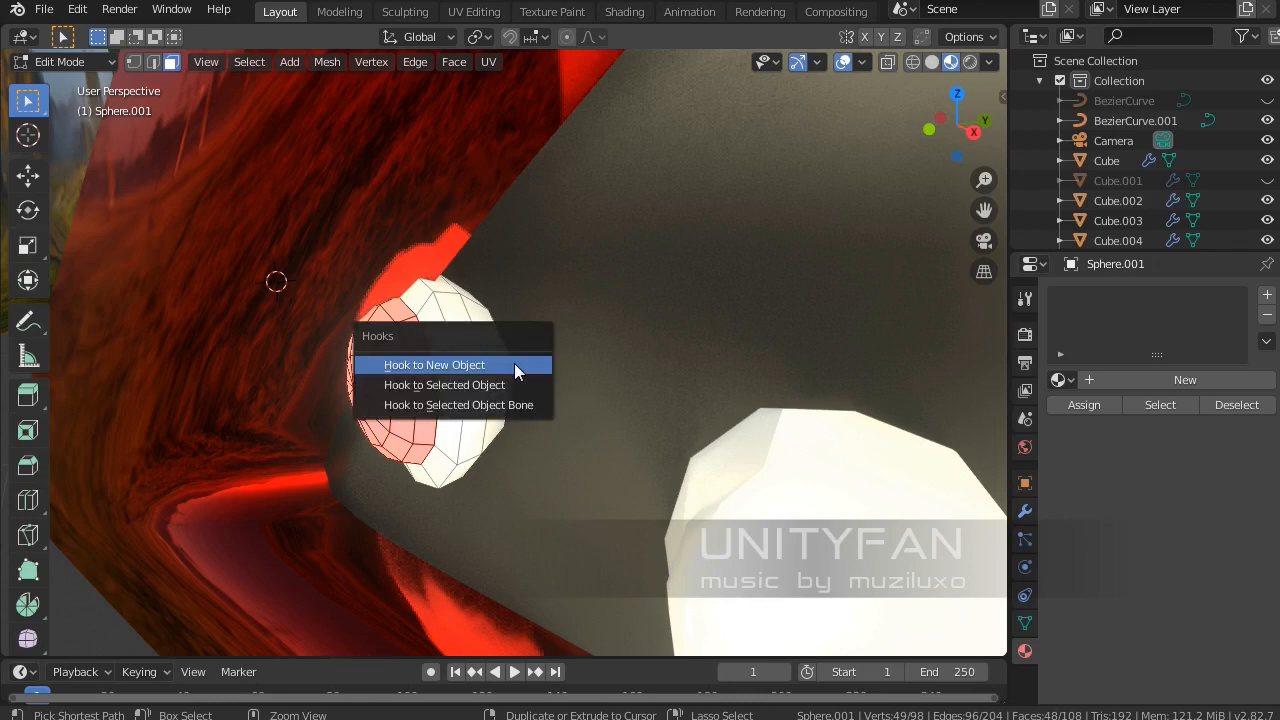
click(514, 365)
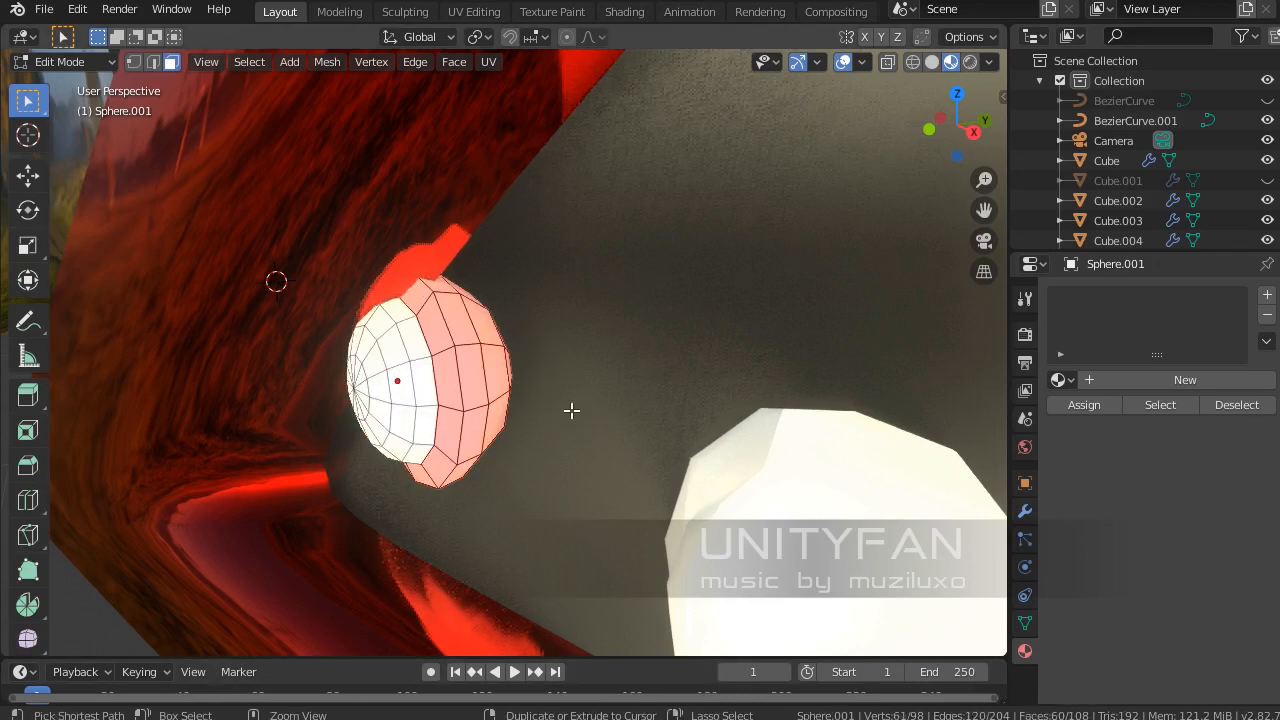
Create a new material for the LED bulb and set its base colour to black.
click(1140, 384)
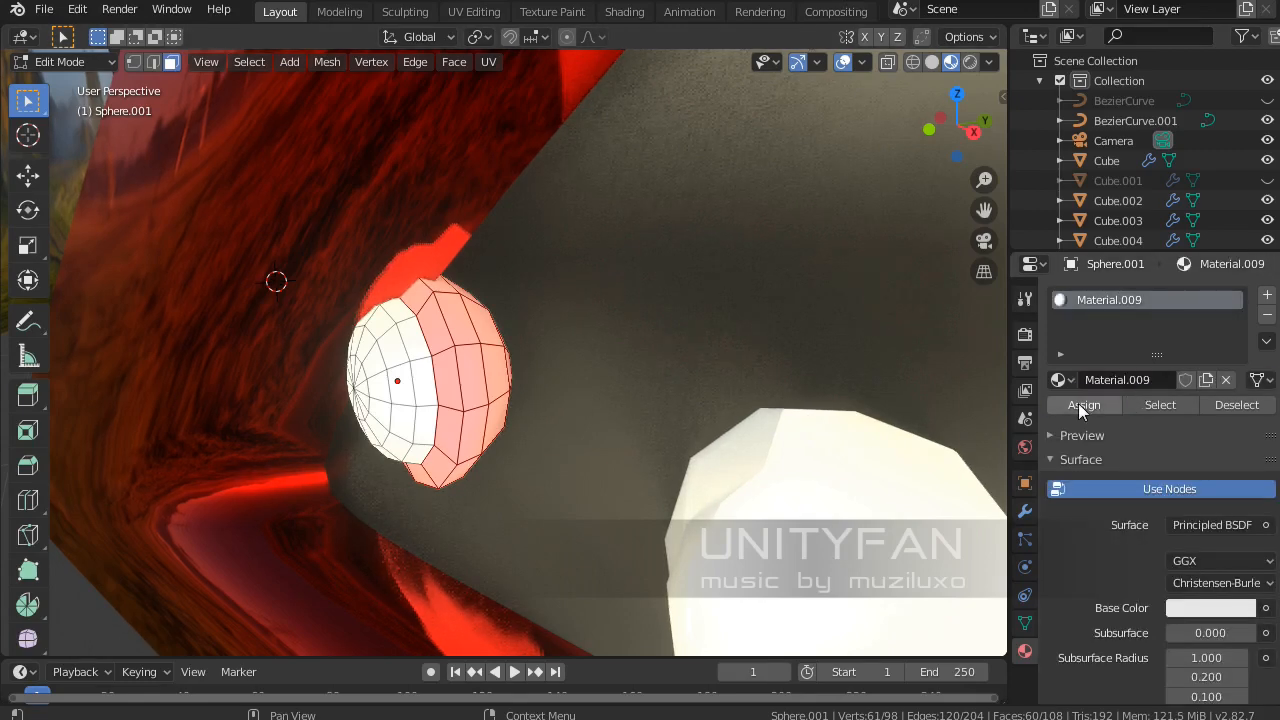
click(1213, 605)
drag(1240, 390, 1240, 470)
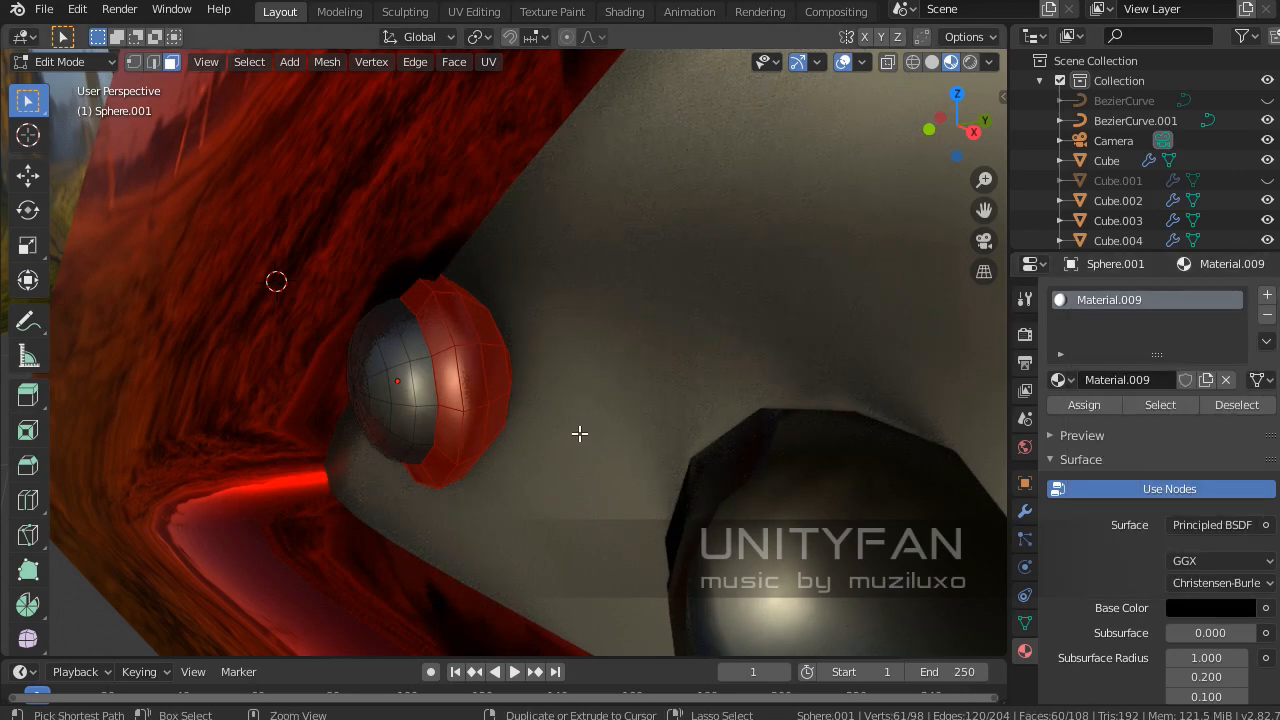
Invert the selection to the bulb's front faces and assign them a new material in a second slot.
key(ctrl+i)
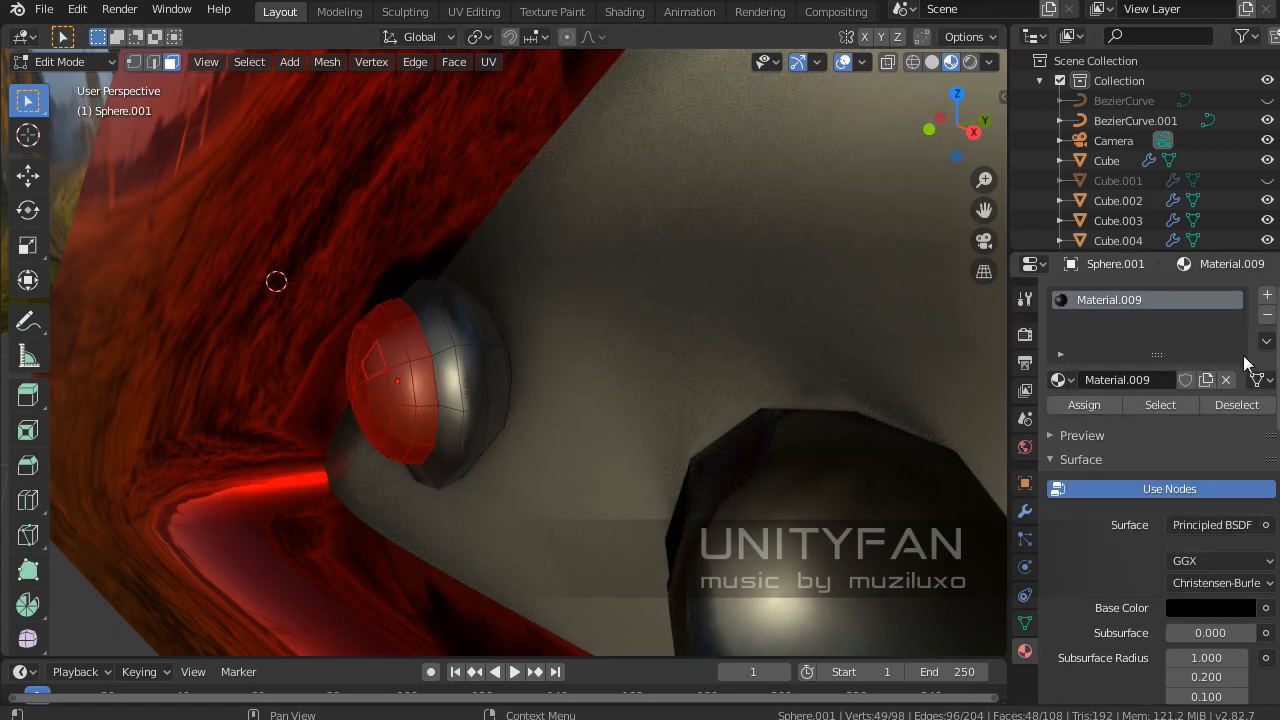
click(1266, 297)
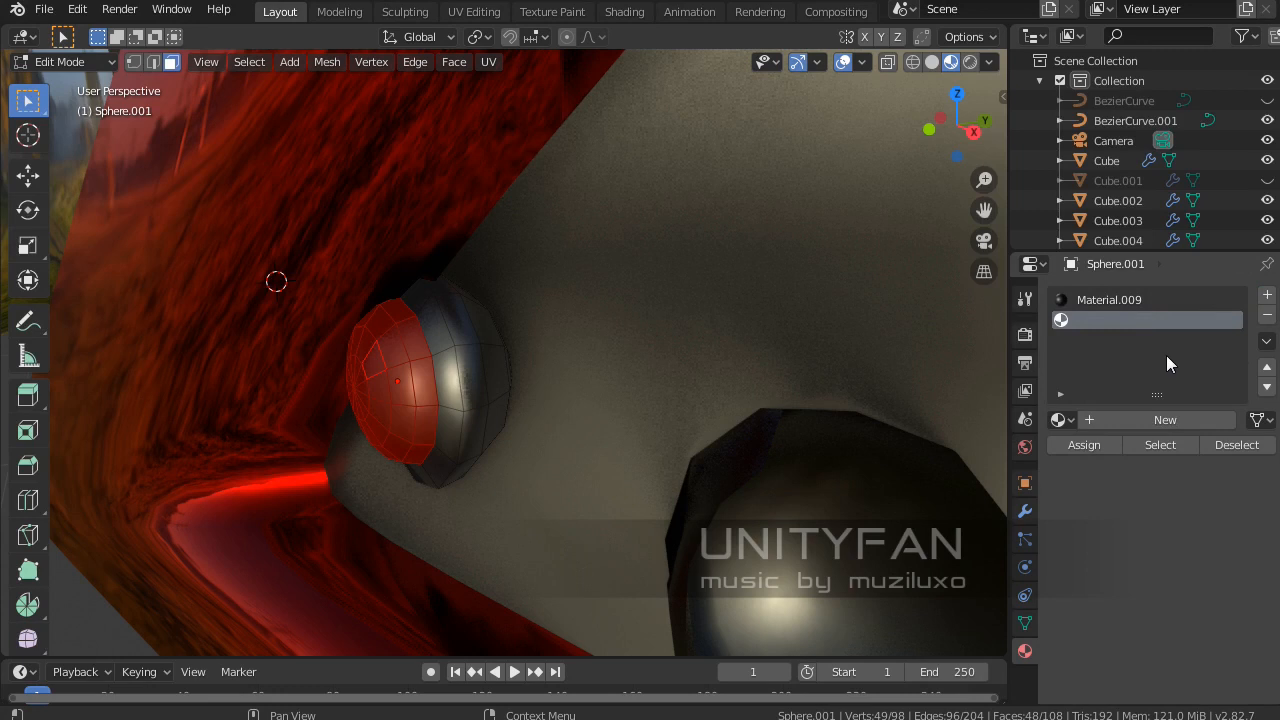
click(1128, 419)
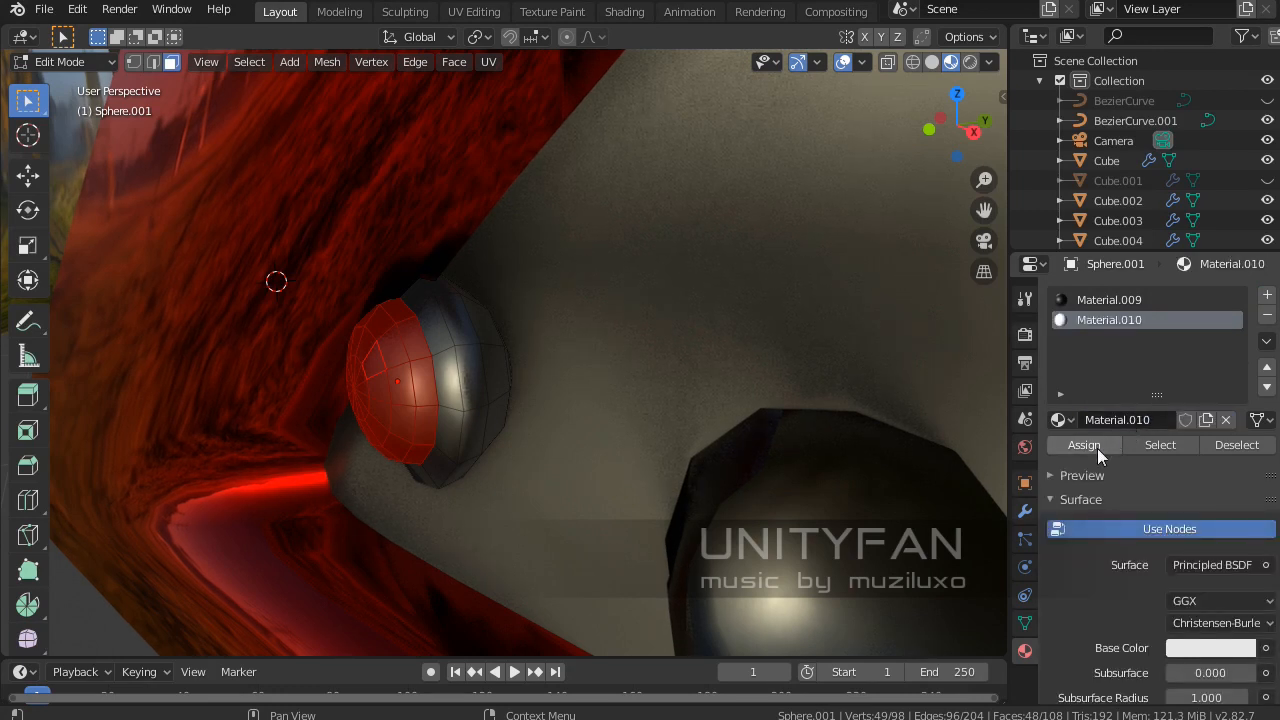
click(1097, 448)
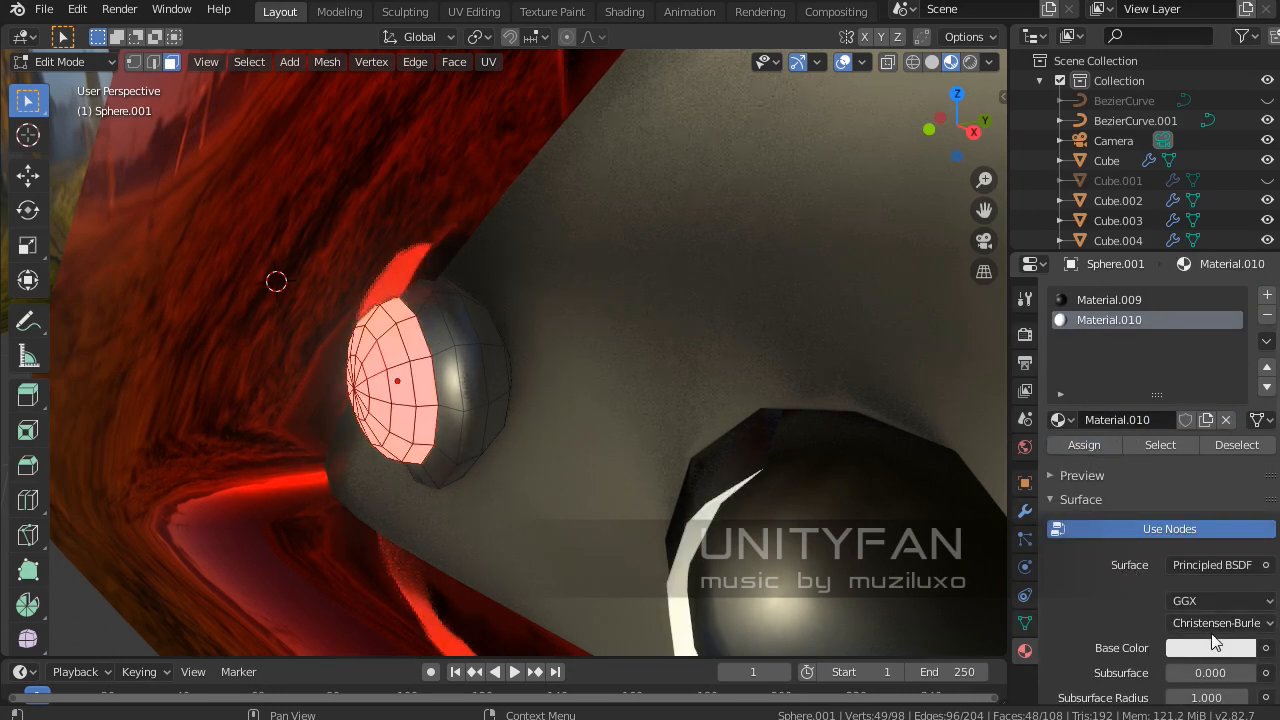
Switch the bulb's front-face material to an Emission surface and set its strength to 5.
click(1233, 567)
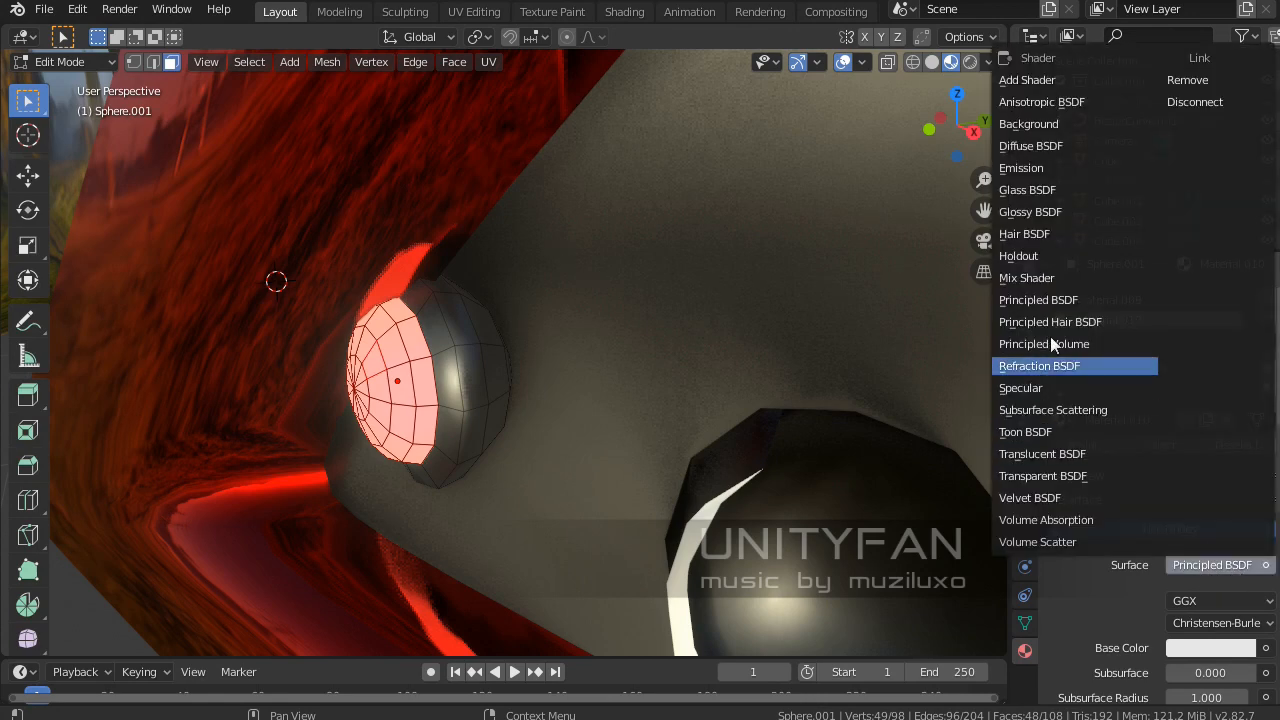
click(1030, 168)
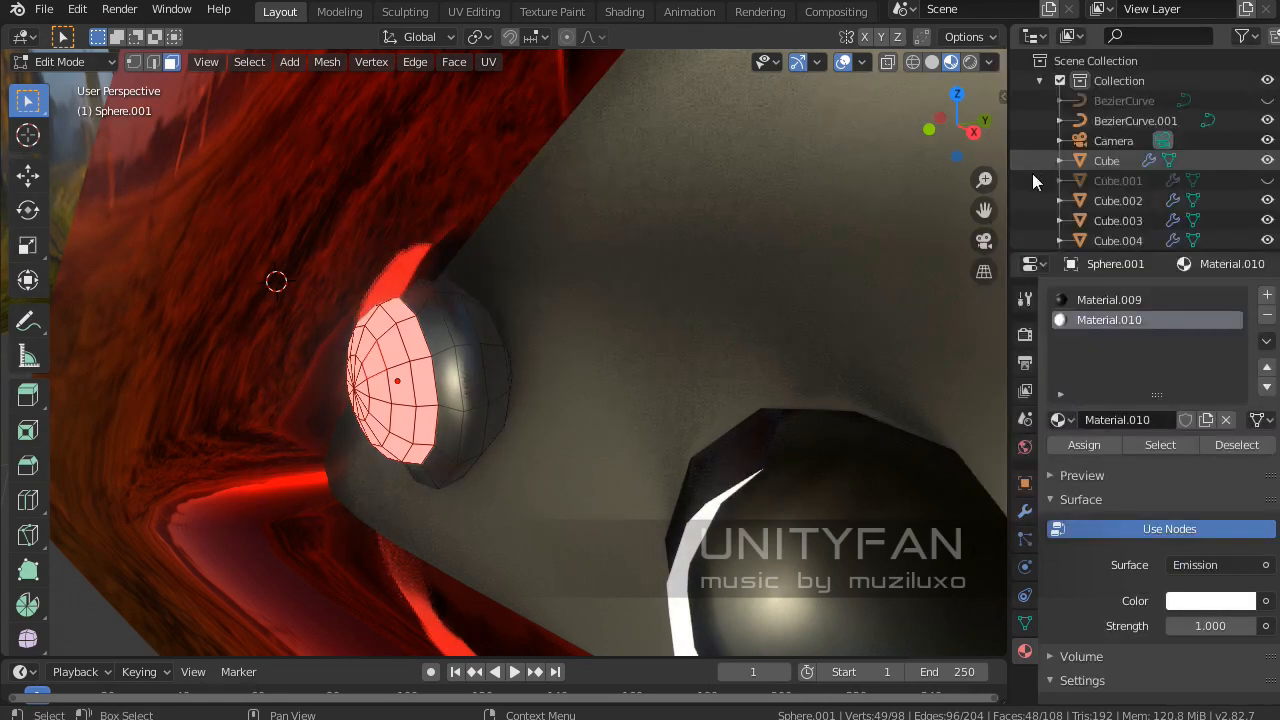
click(1221, 627)
text(5)
key(Return)
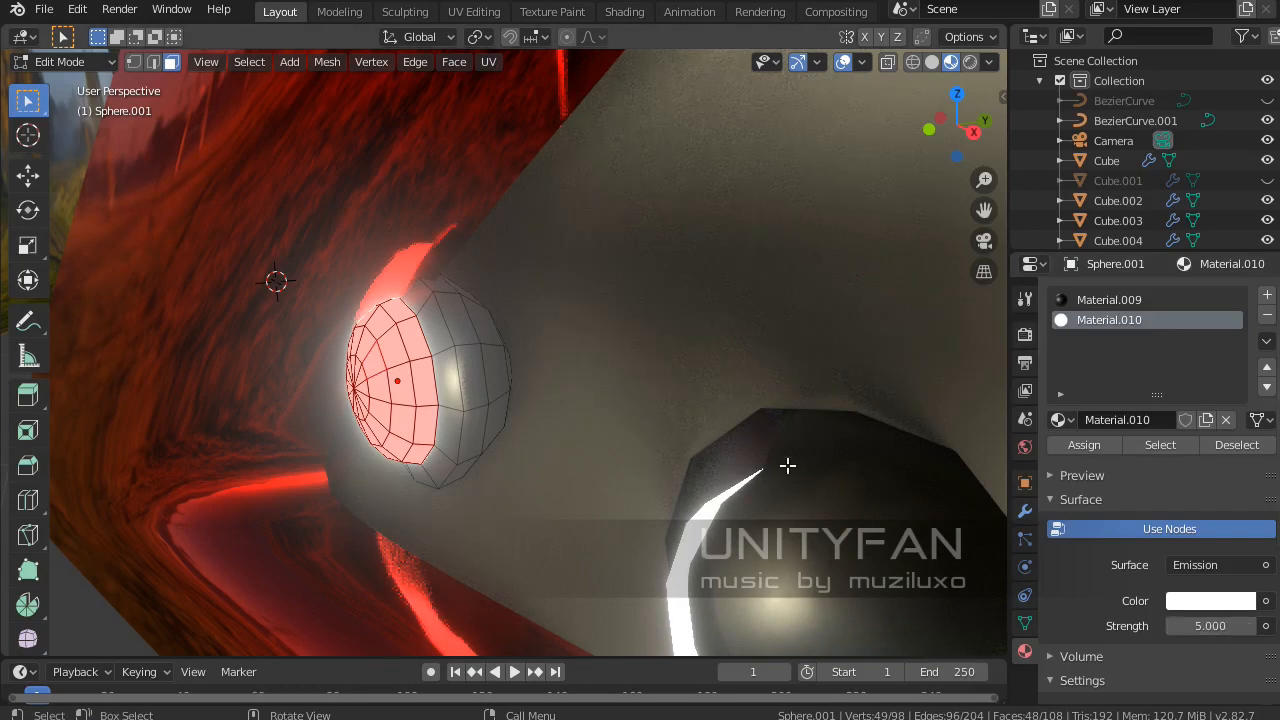
middle_drag(786, 463, 572, 428)
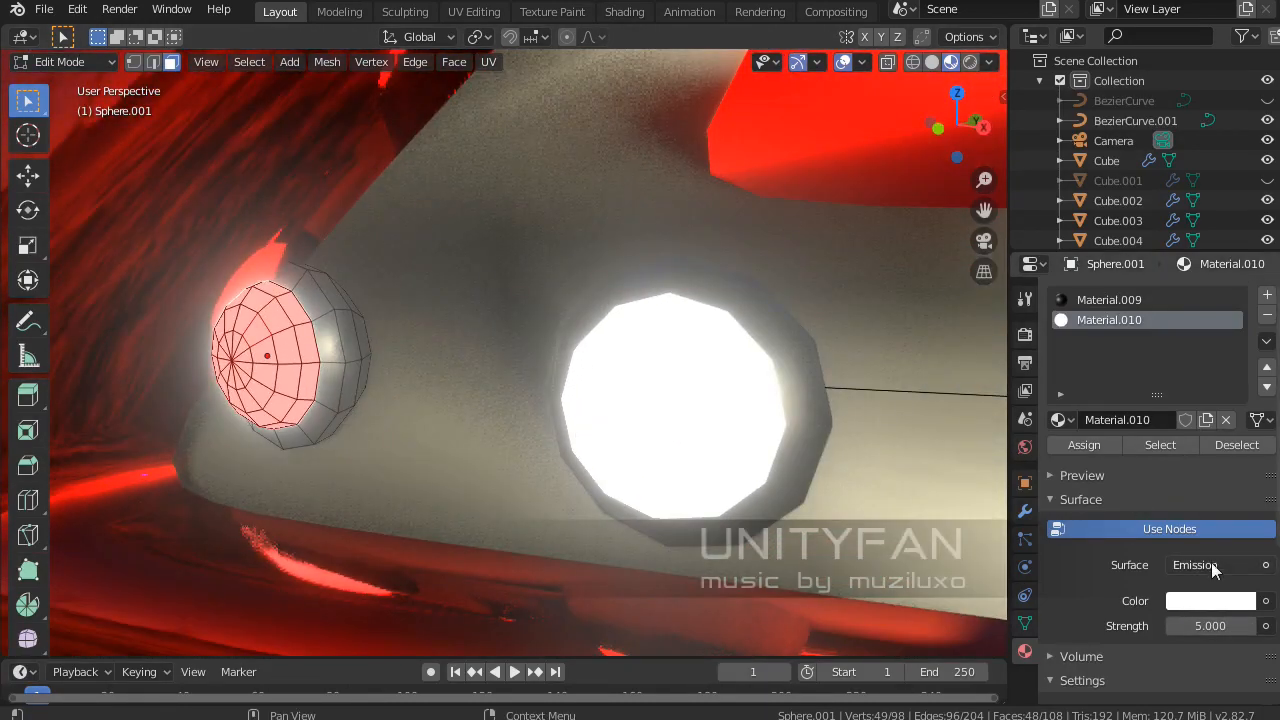
Set the emission colour of the second headlight's LED bulb fronts to red and leave mesh editing.
click(1220, 604)
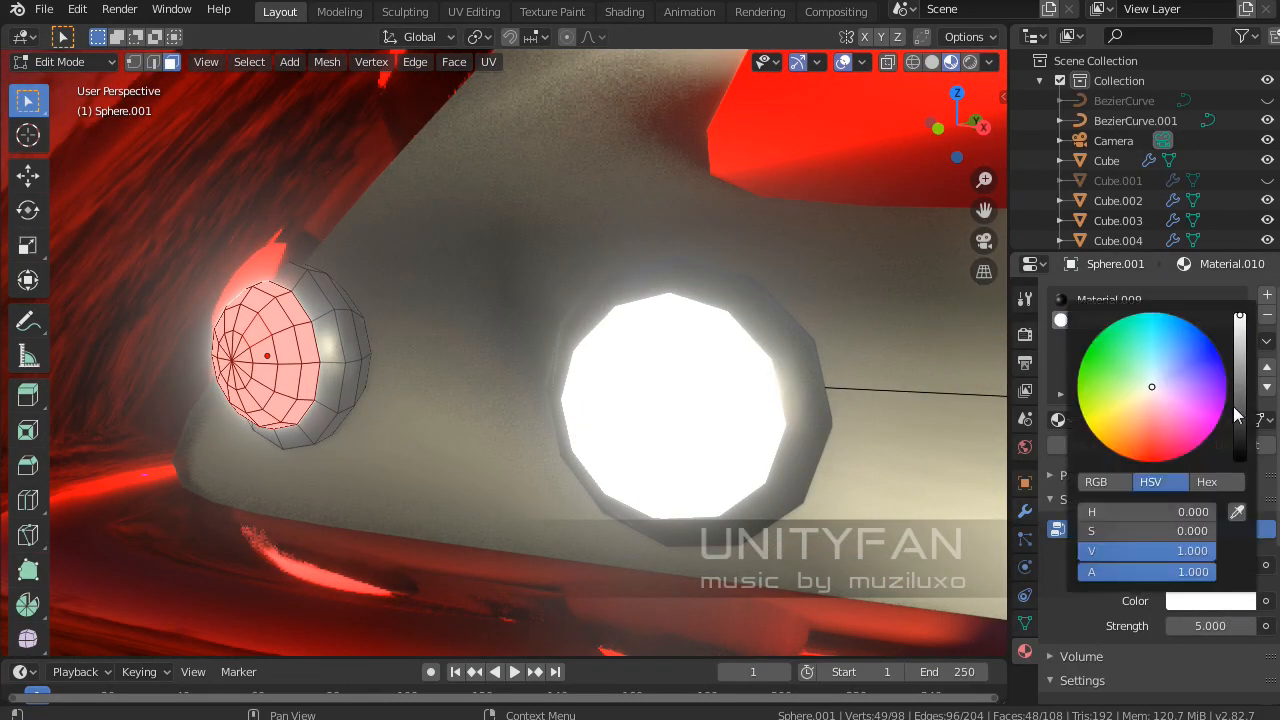
click(1151, 453)
drag(1151, 453, 1146, 461)
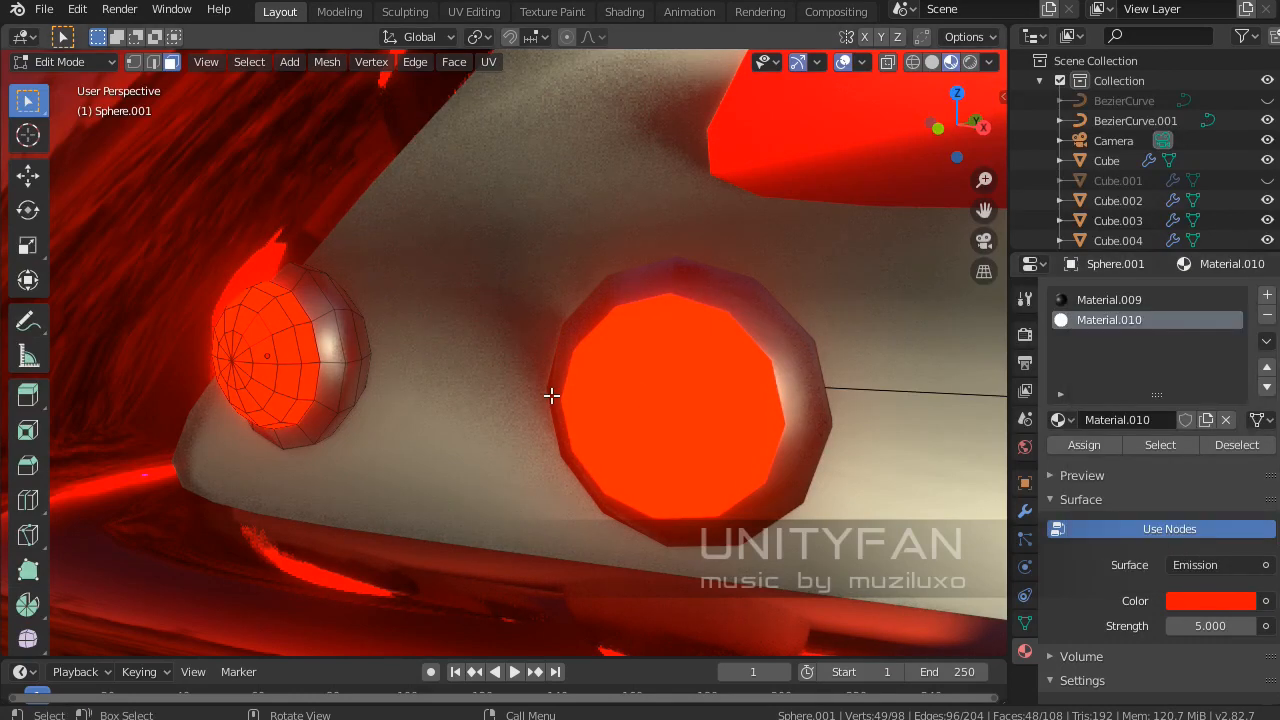
middle_drag(551, 394, 631, 413)
key(Tab)
Hide the path curve running through the second headlight's row of LED bulbs.
scroll(612, 357, up, 2)
click(631, 361)
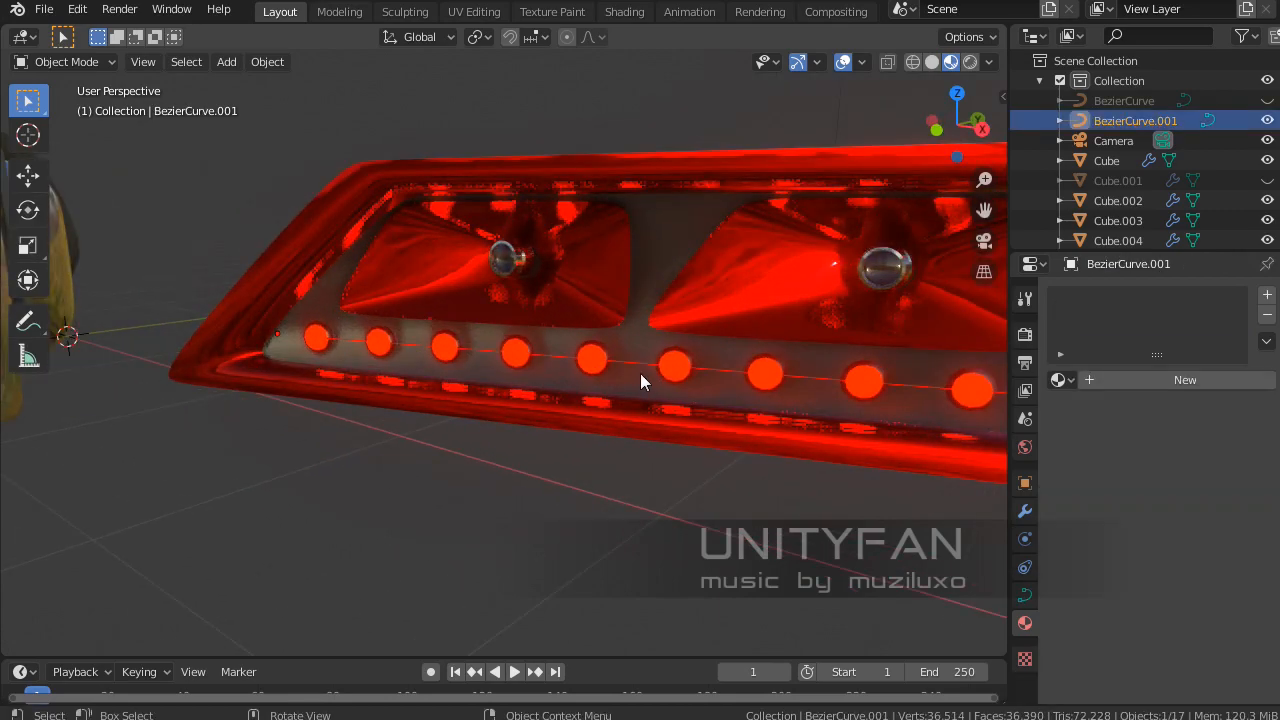
middle_drag(550, 376, 497, 390)
scroll(497, 390, down, 3)
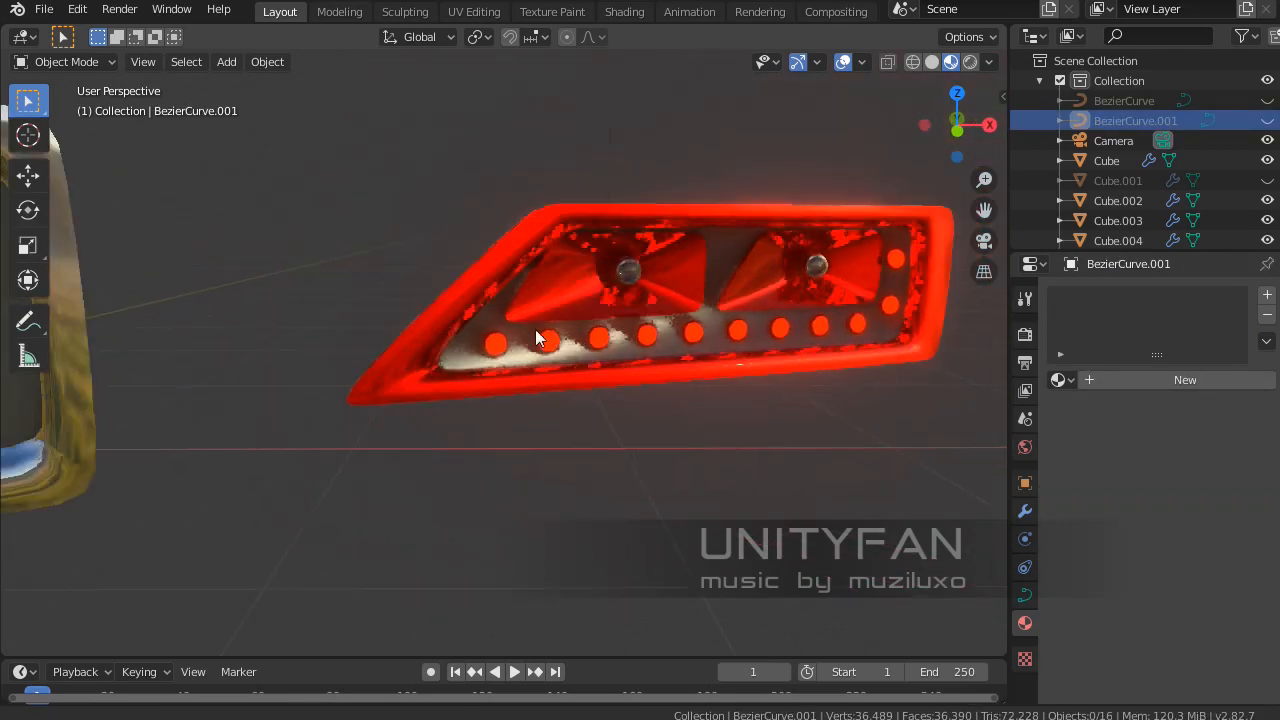
shift+middle_drag(535, 329, 726, 346)
scroll(726, 346, down, 2)
shift+middle_drag(874, 352, 643, 362)
scroll(707, 369, down, 2)
scroll(643, 362, up, 2)
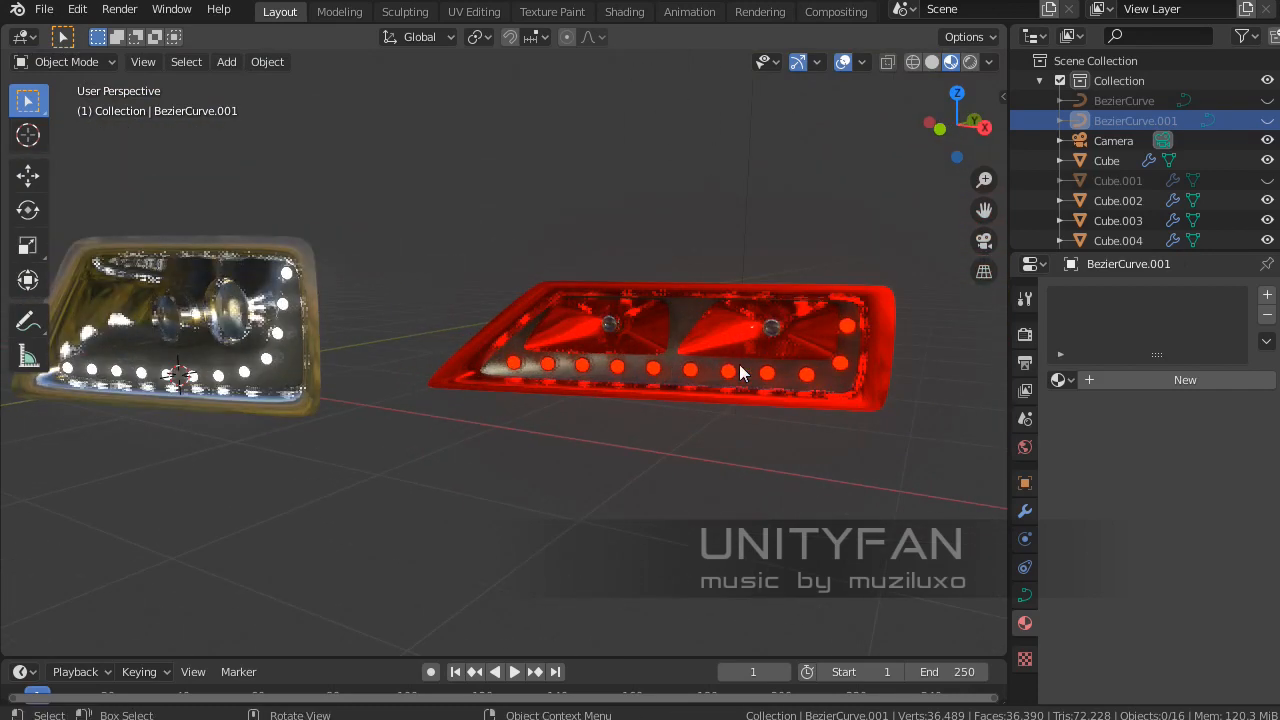
Dim the viewport's environment lighting and examine how the LED bulbs of both headlights glow in the dark.
click(990, 62)
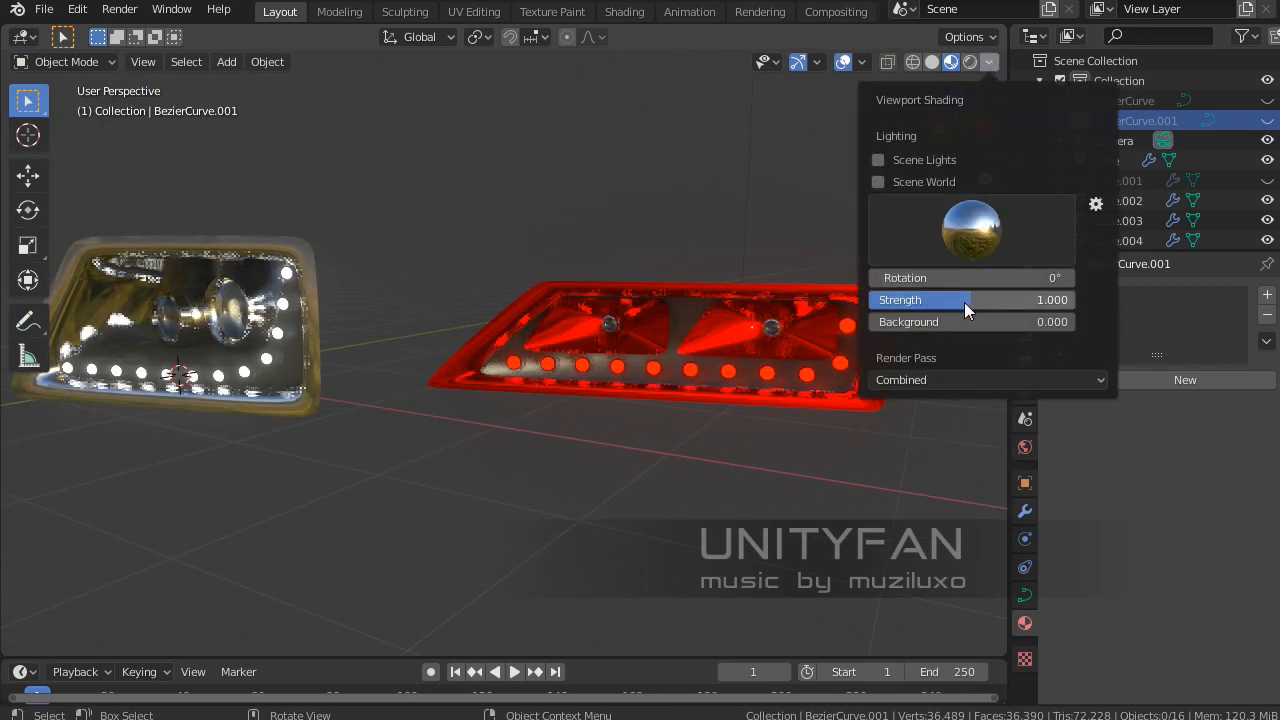
drag(964, 302, 880, 302)
middle_drag(481, 460, 480, 434)
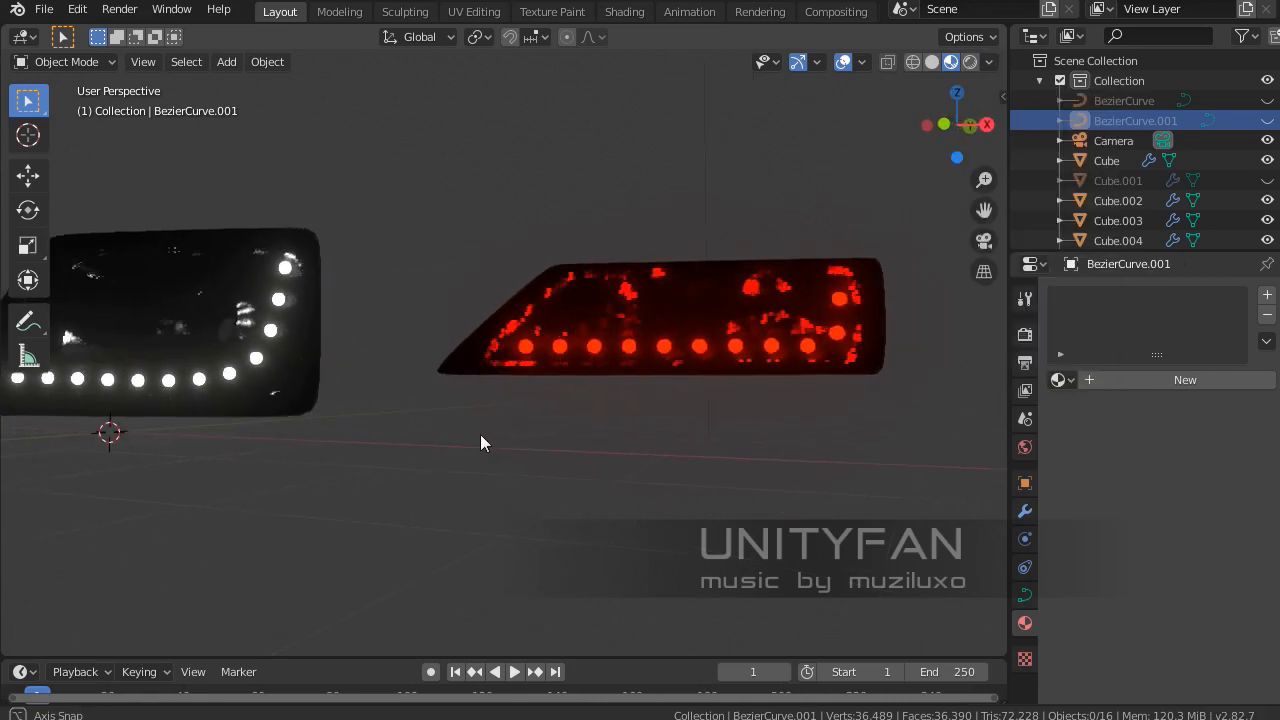
scroll(658, 410, down, 4)
middle_drag(660, 412, 779, 415)
scroll(780, 417, up, 6)
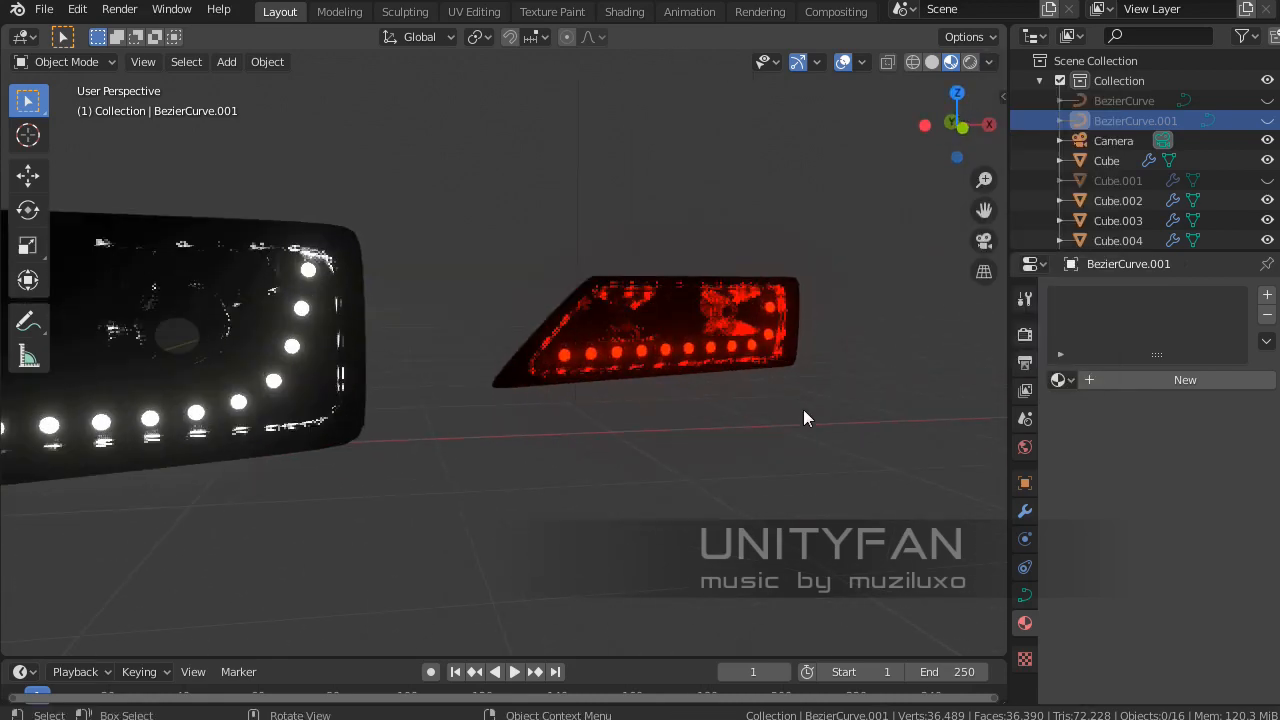
scroll(765, 413, up, 2)
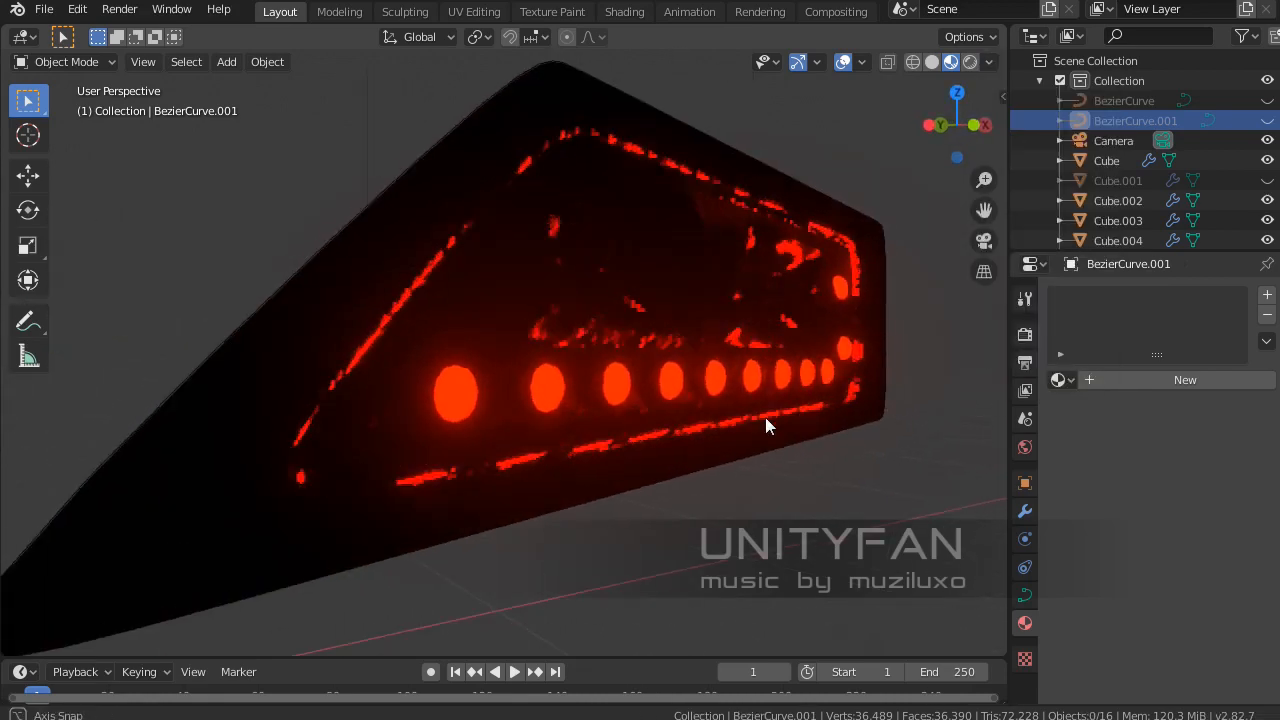
middle_drag(766, 417, 683, 432)
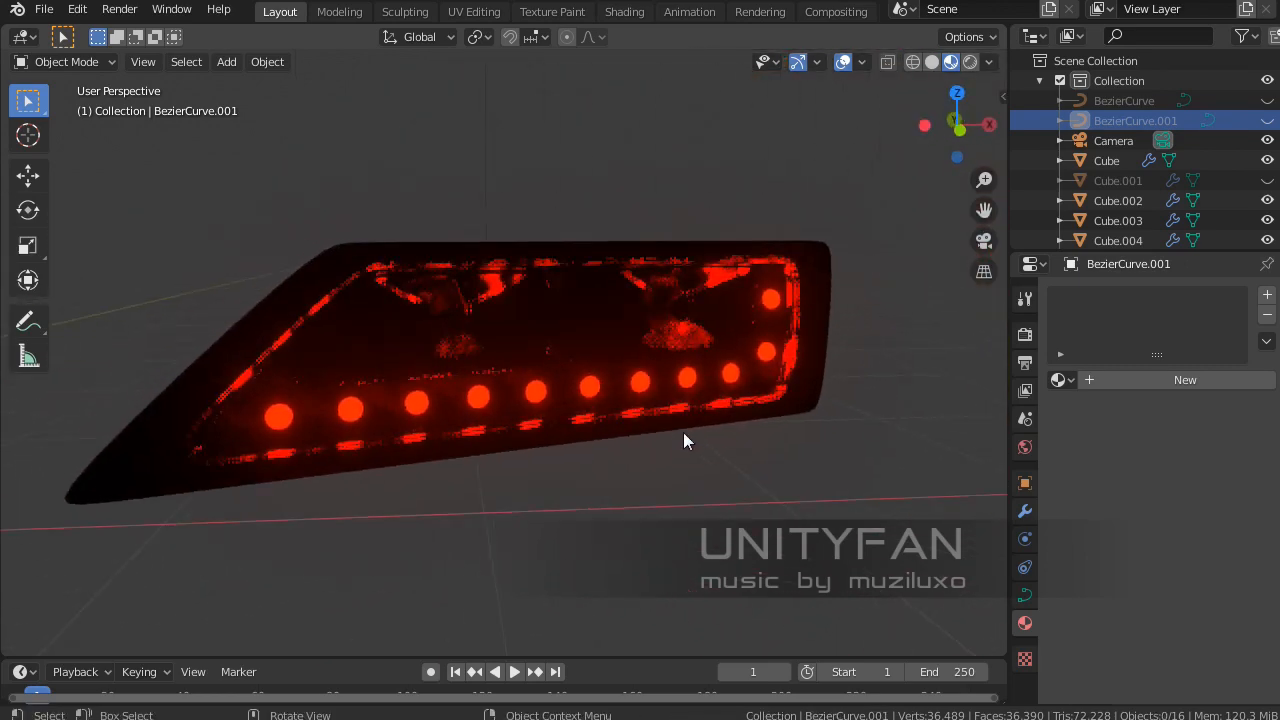
scroll(683, 431, up, 2)
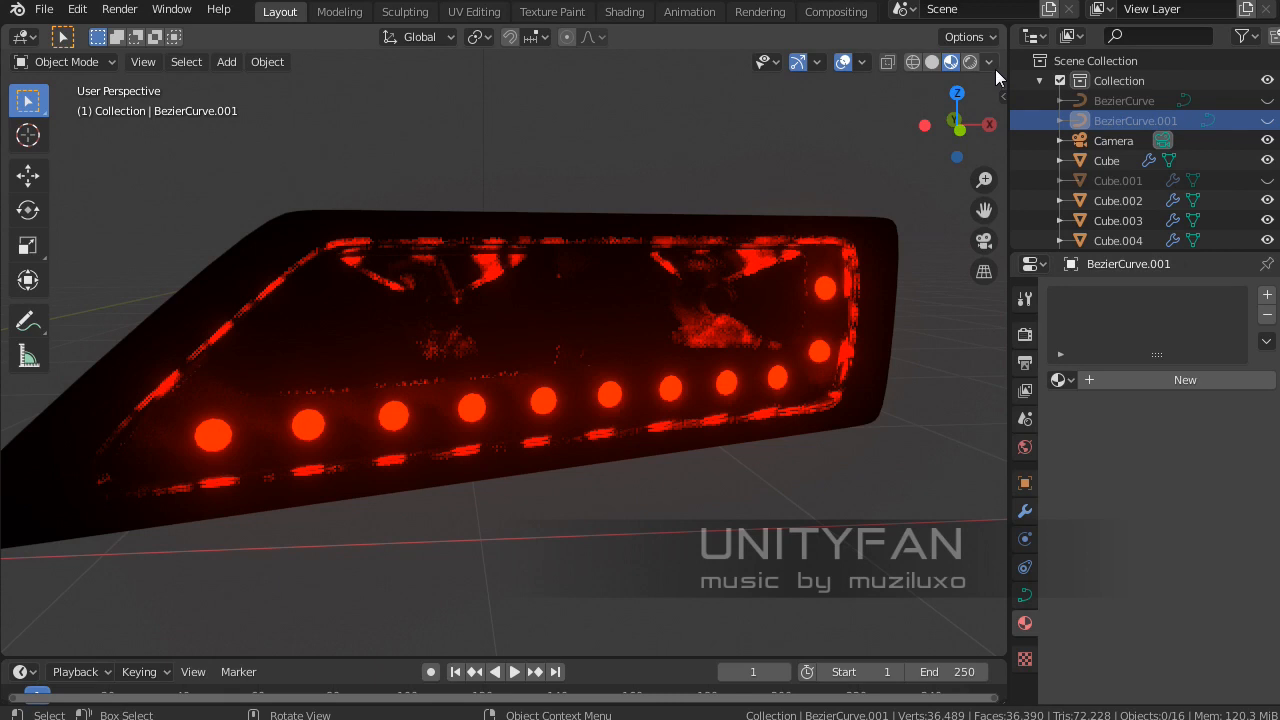
click(1022, 337)
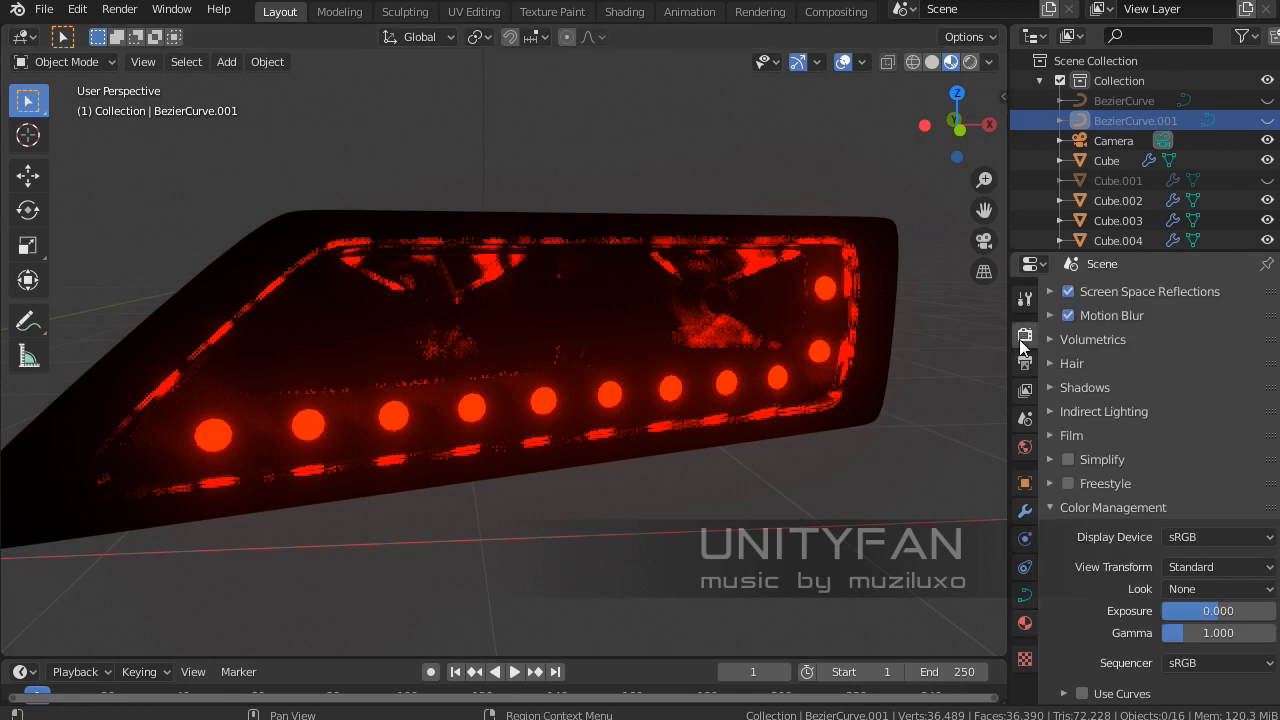
scroll(1046, 365, up, 6)
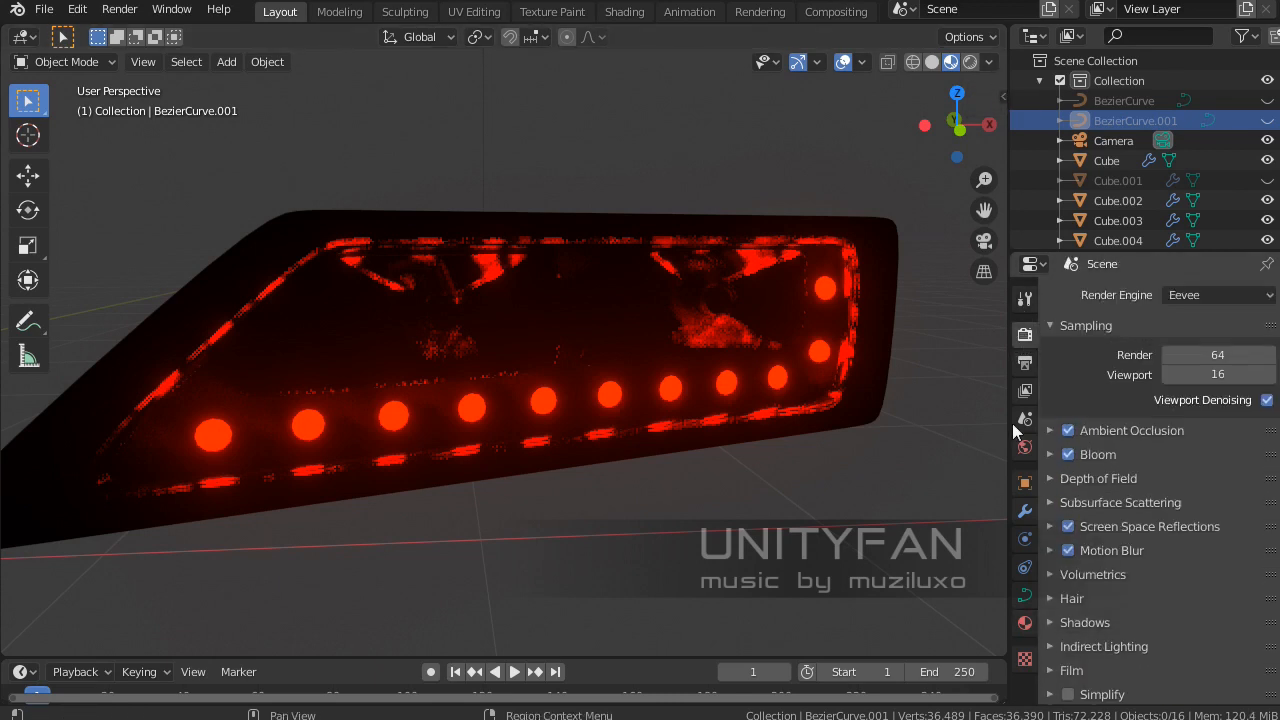
middle_drag(880, 420, 708, 427)
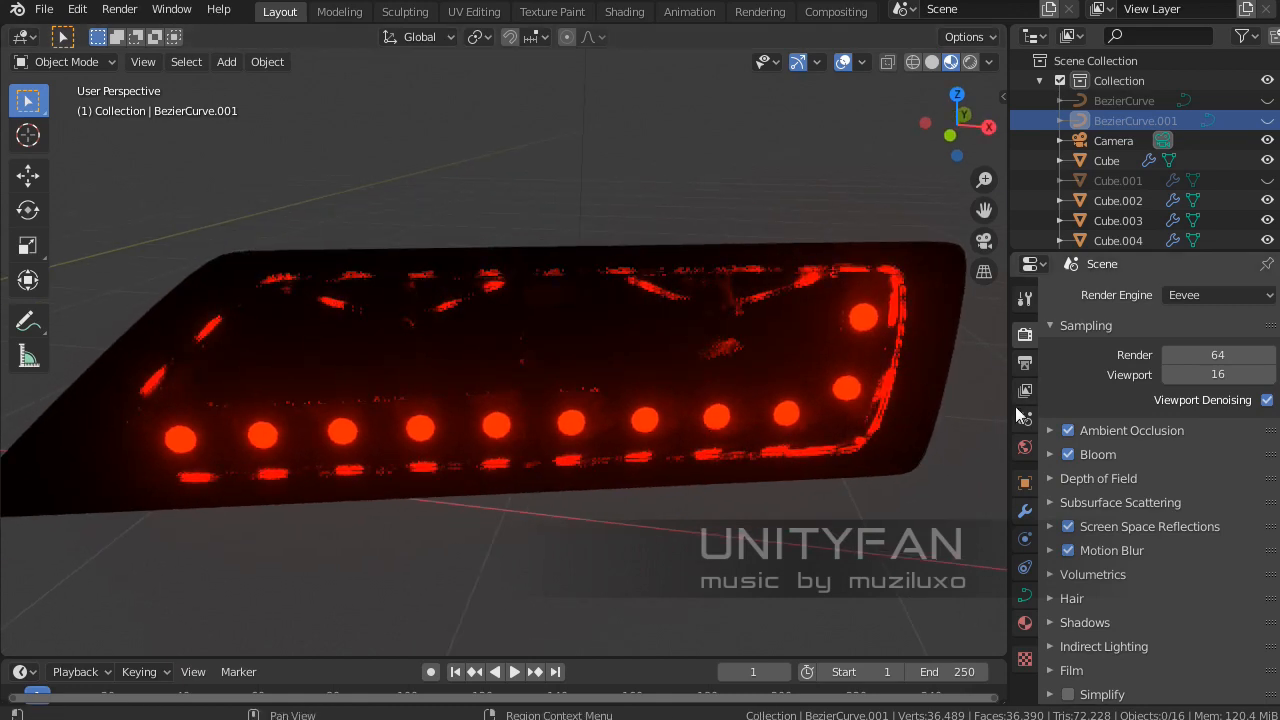
Set the viewport environment lighting strength to 1, unhide all hidden objects and clear the selection.
click(989, 62)
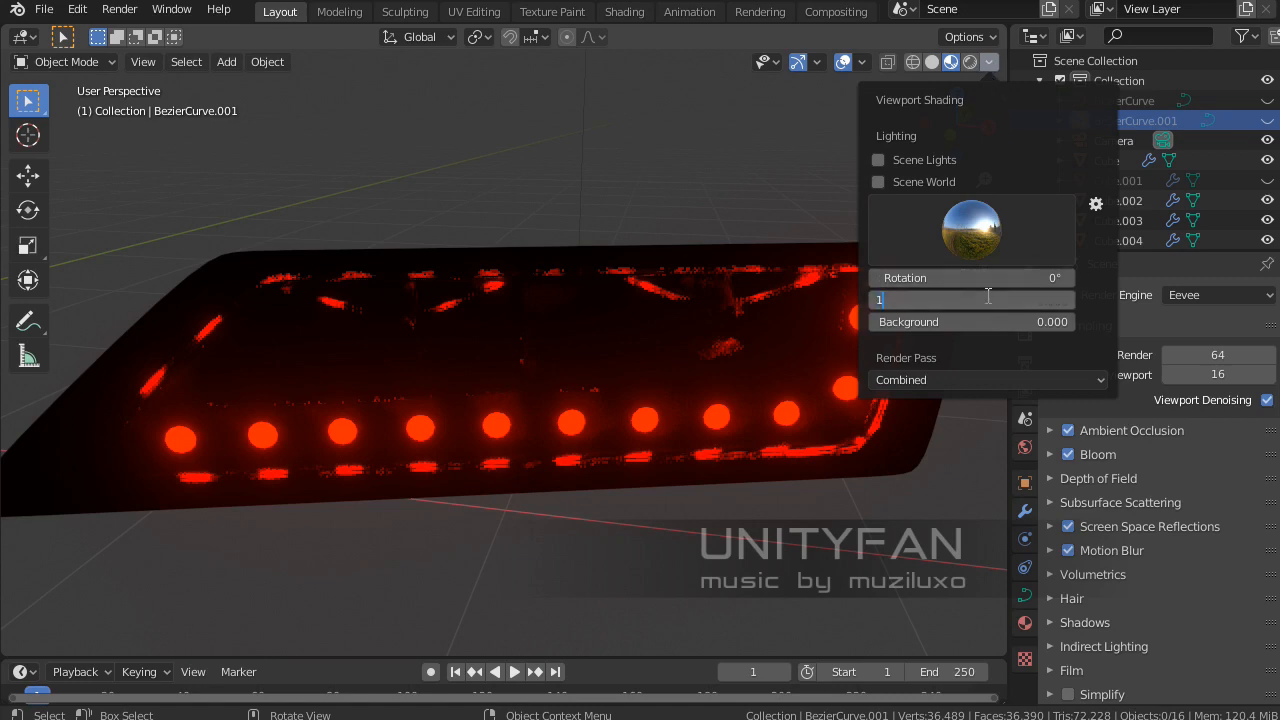
key(Return)
middle_drag(680, 306, 616, 368)
scroll(584, 388, down, 3)
key(alt+h)
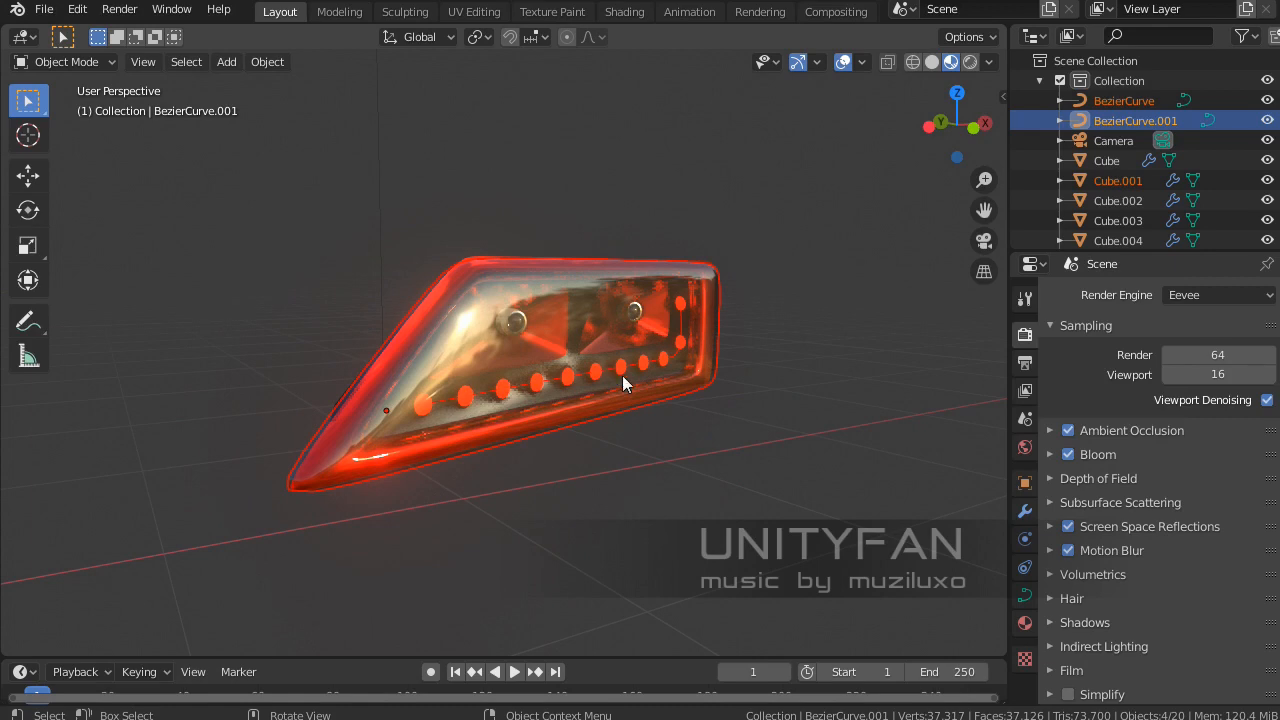
key(alt+a)
Hide the LED path curves of both headlights while keeping the covers visible.
middle_drag(643, 458, 491, 360)
scroll(513, 329, up, 2)
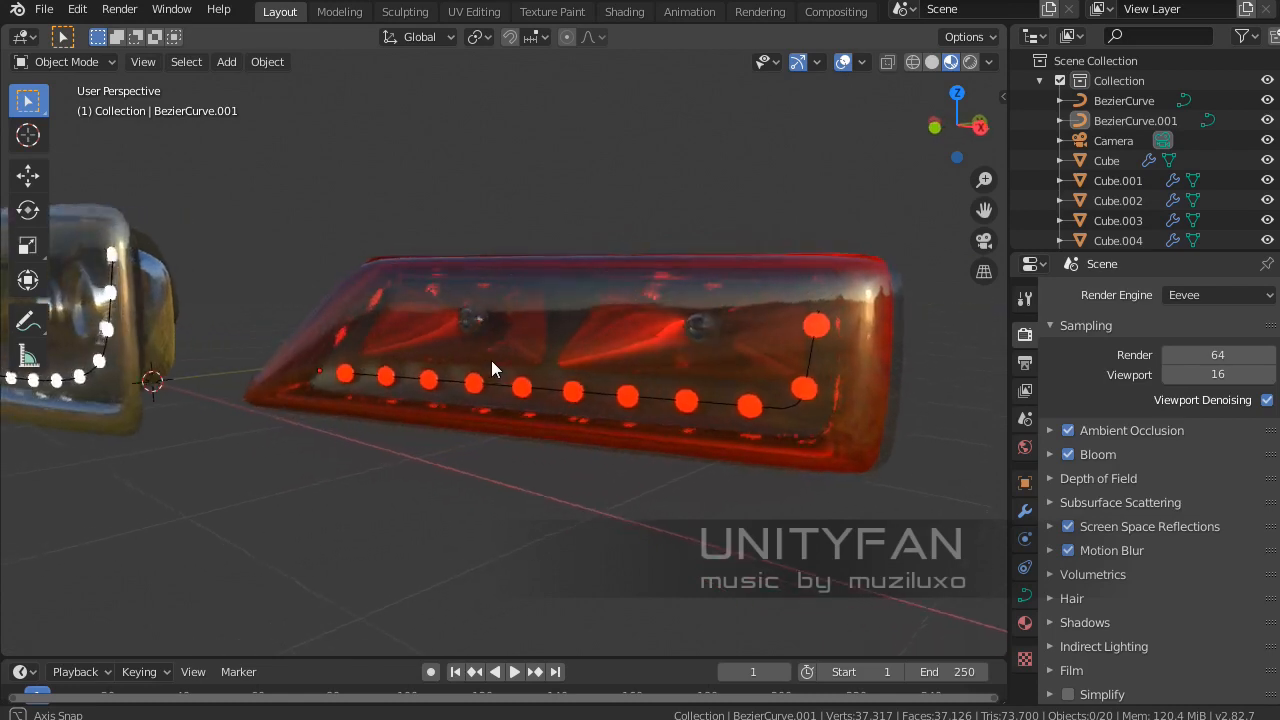
scroll(436, 456, up, 3)
middle_drag(436, 456, 645, 458)
scroll(502, 373, up, 3)
click(668, 412)
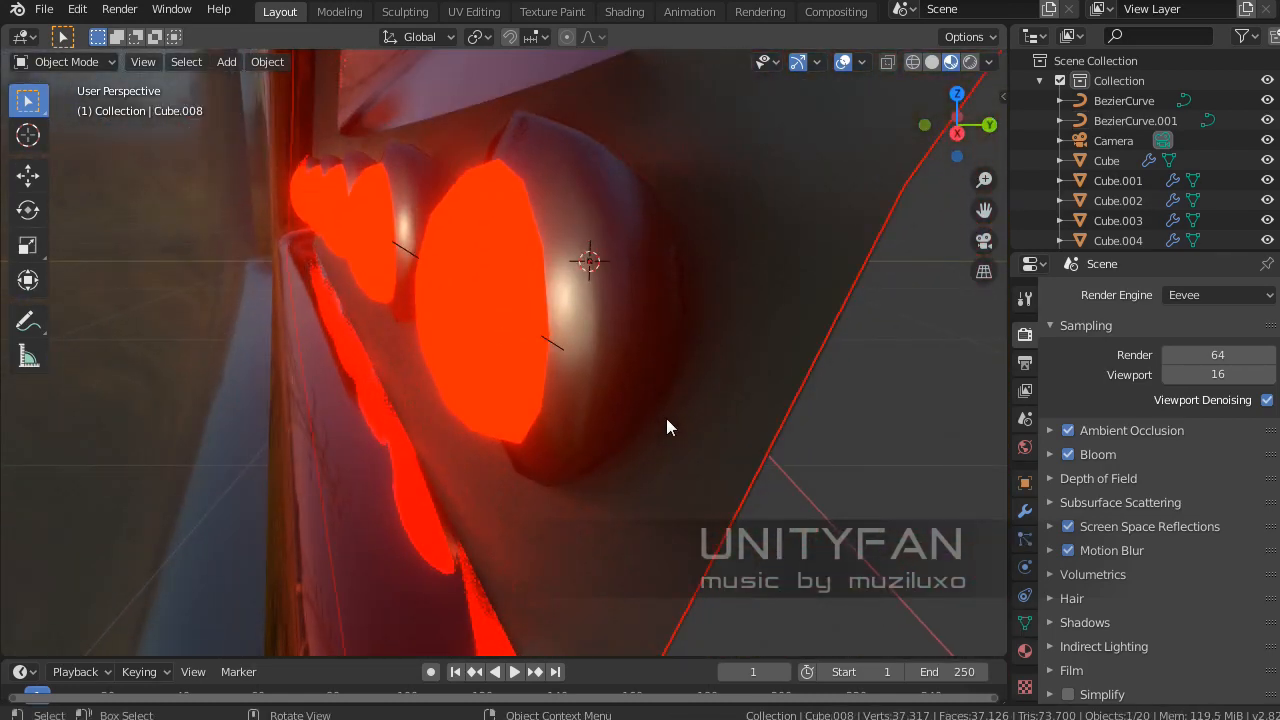
scroll(660, 415, down, 3)
scroll(632, 410, up, 3)
middle_drag(415, 344, 480, 398)
click(501, 384)
click(389, 393)
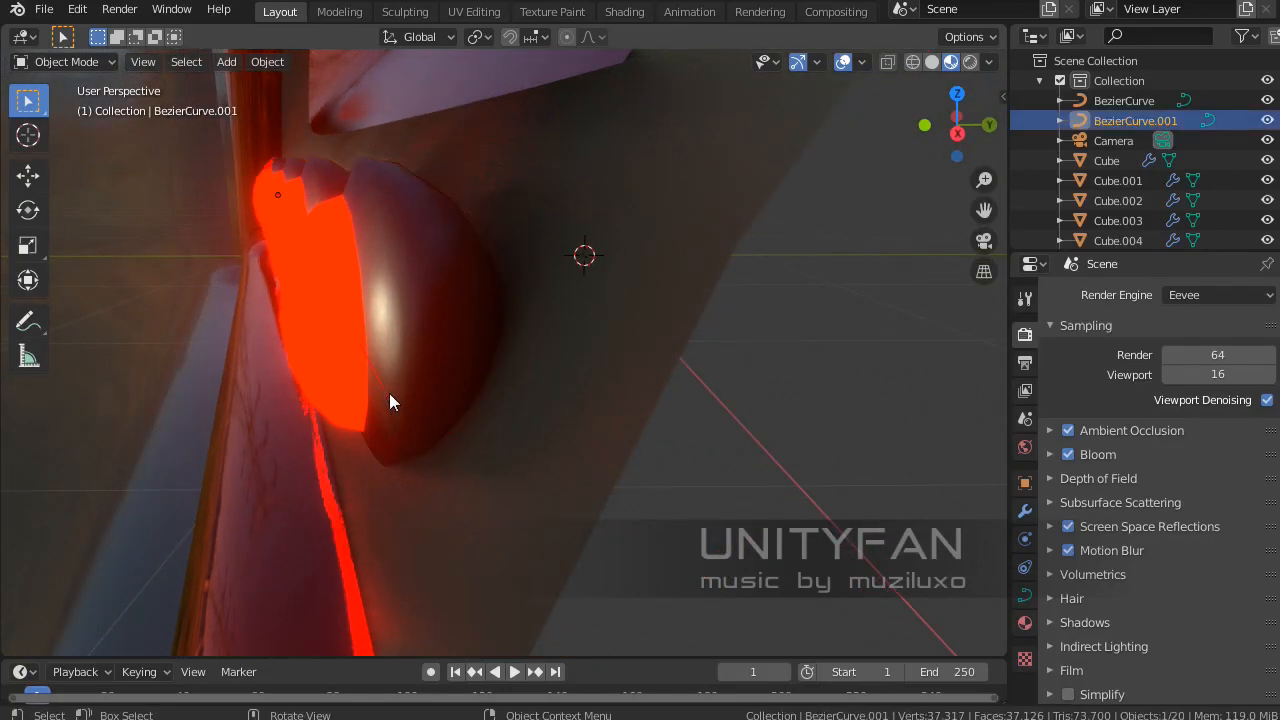
key(h)
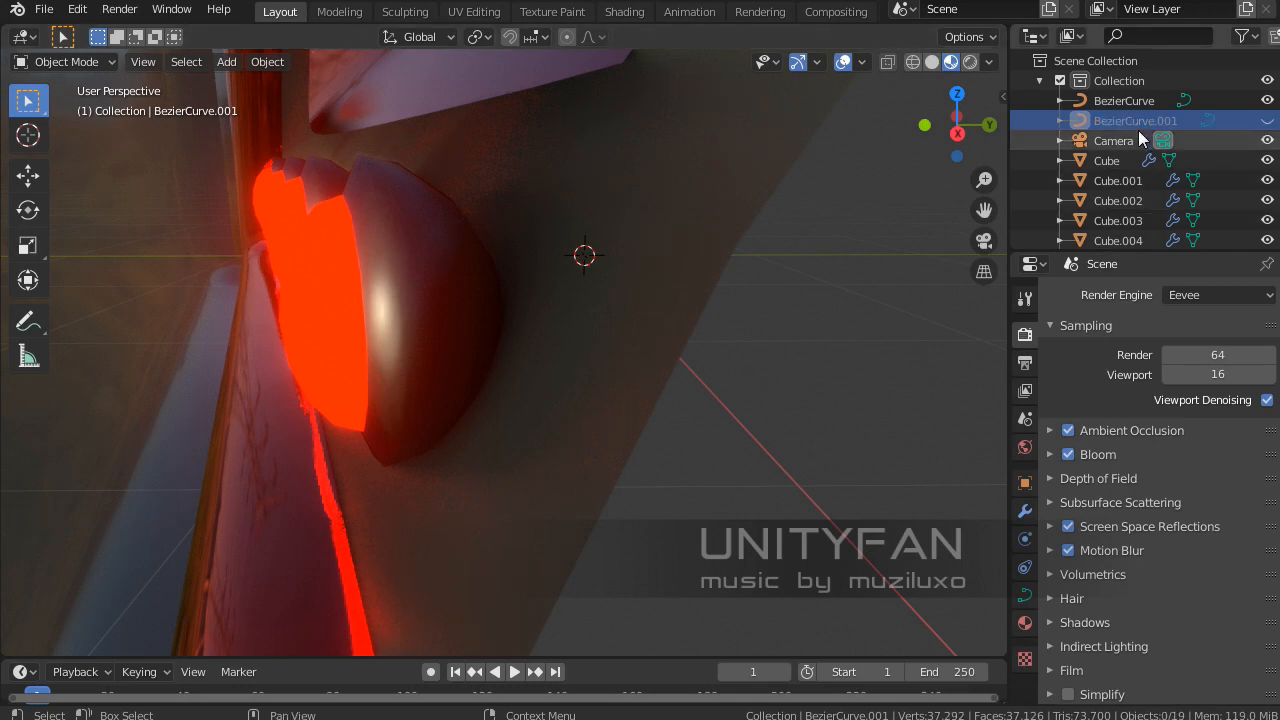
middle_drag(324, 322, 532, 313)
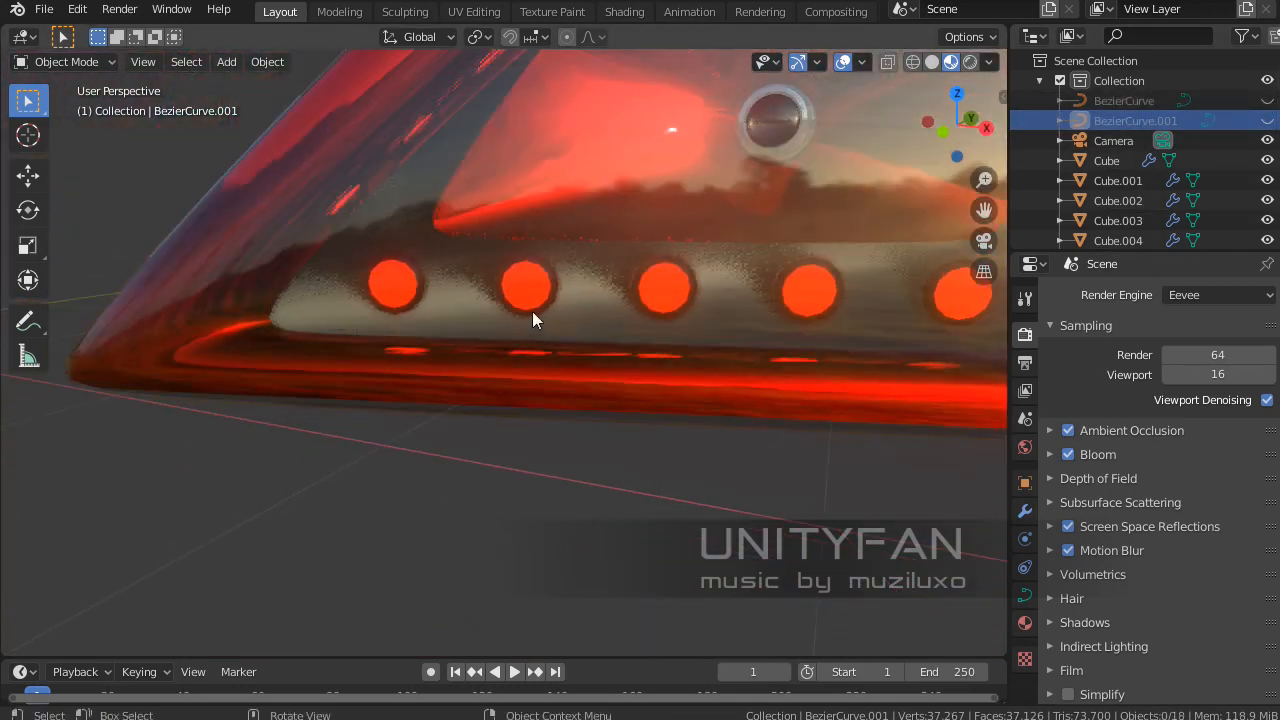
Remove the shared black material from the second headlight's front cover and create a new material for it.
scroll(560, 370, down, 7)
middle_drag(638, 413, 613, 379)
scroll(535, 405, up, 3)
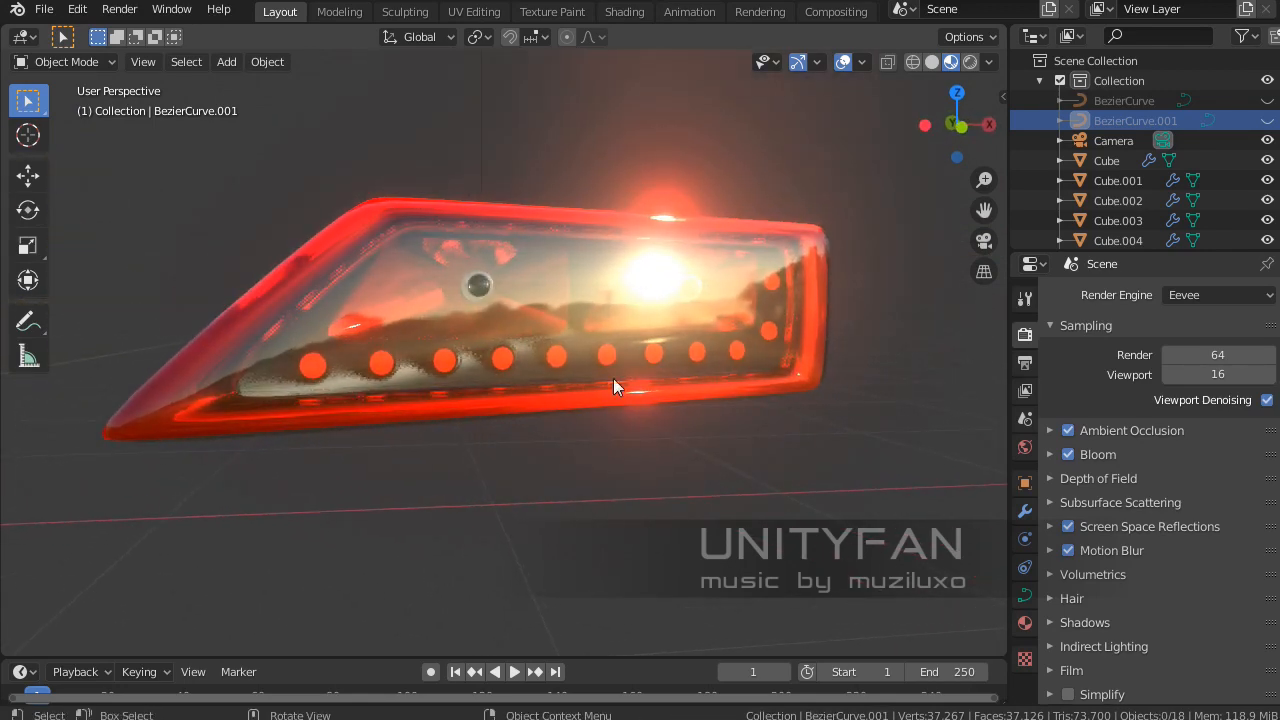
click(470, 287)
middle_drag(482, 353, 949, 586)
click(1024, 651)
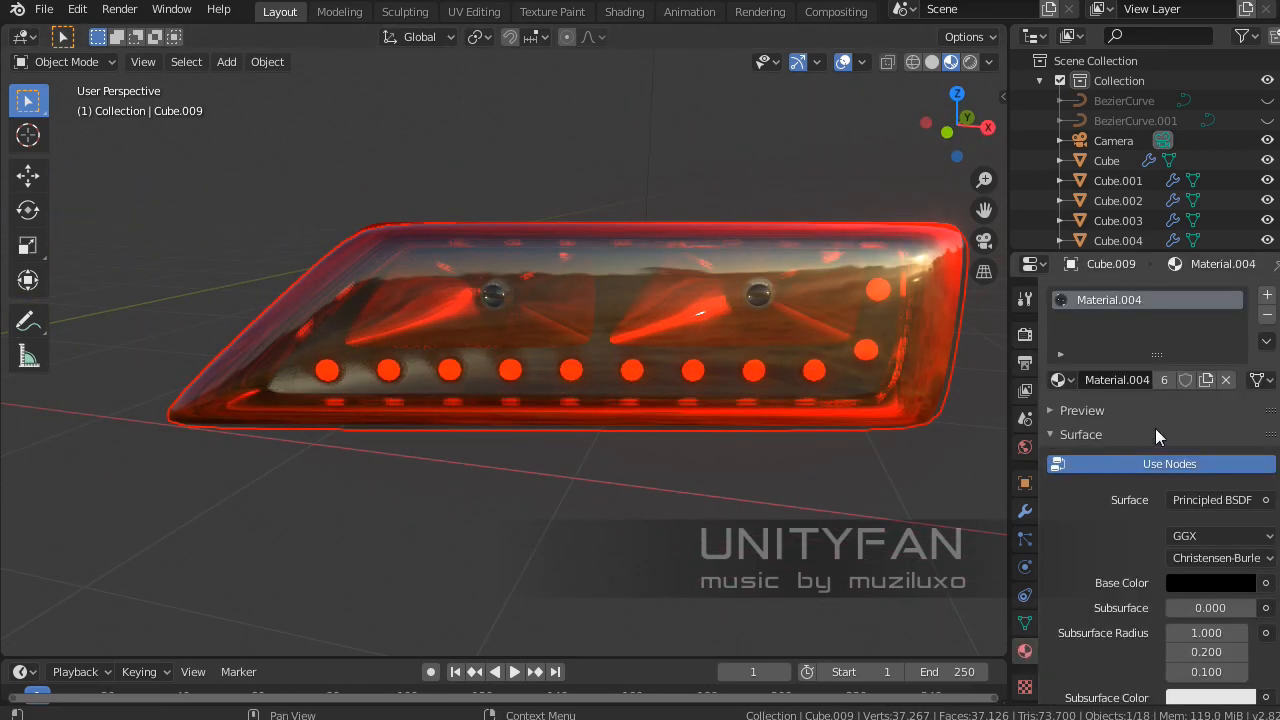
click(1267, 315)
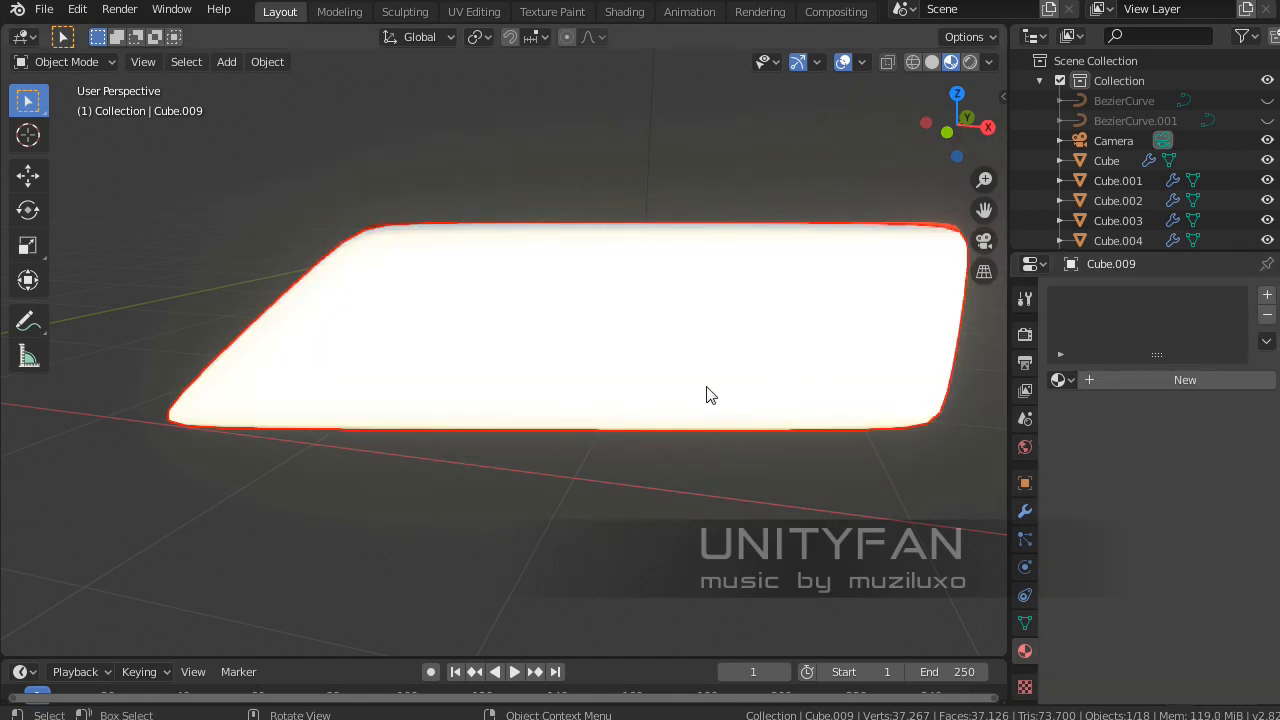
click(1171, 383)
Set the new cover material's blend mode to Alpha Blend and change its shadow mode.
scroll(1135, 517, down, 4)
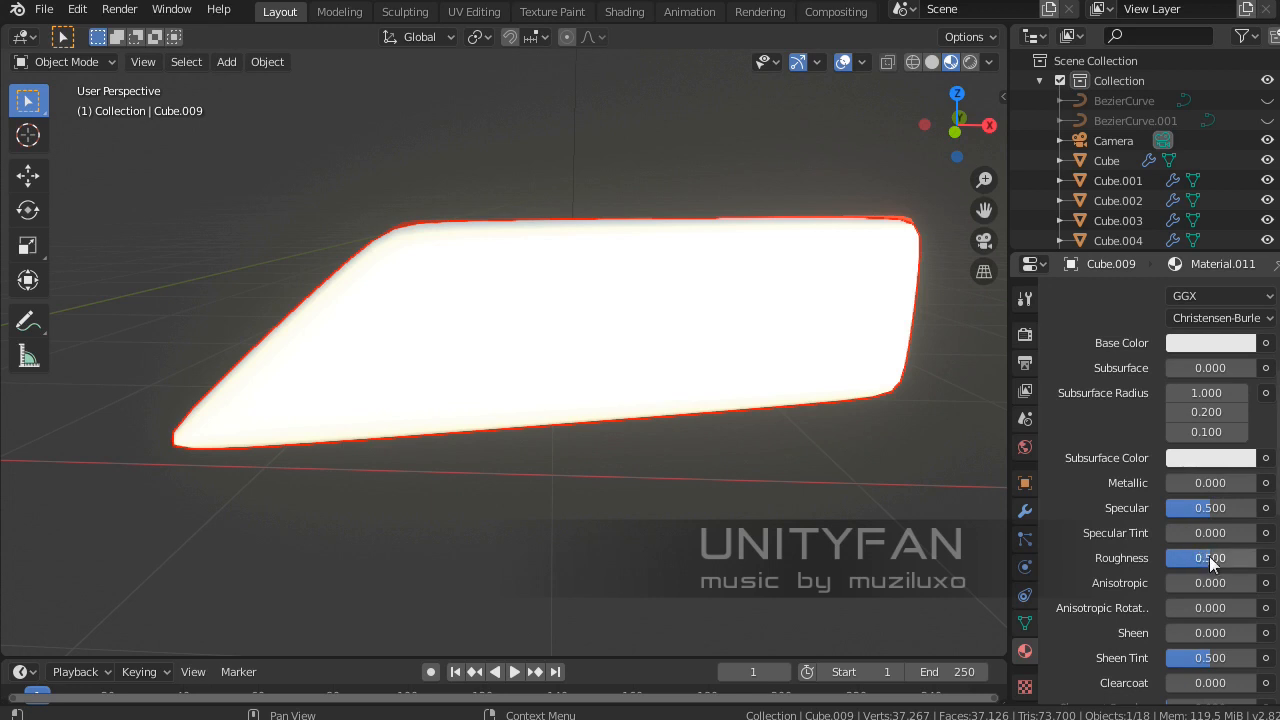
scroll(1180, 583, down, 8)
scroll(1231, 626, down, 4)
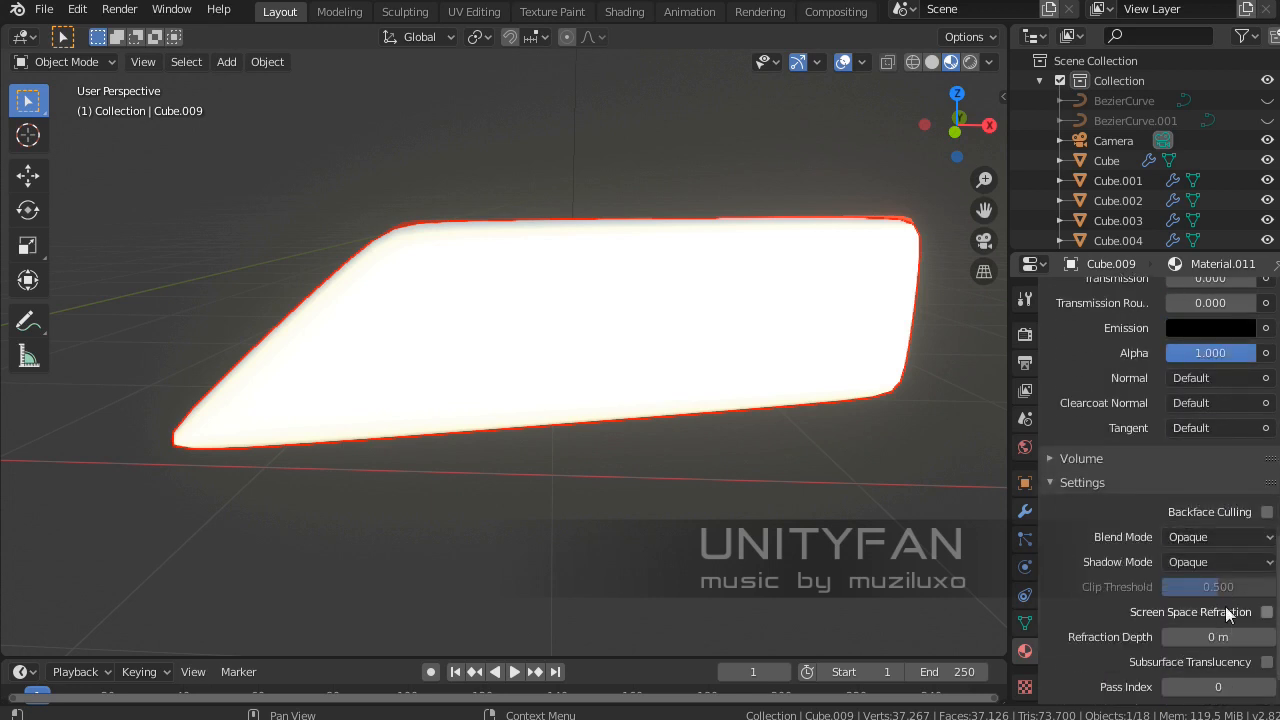
click(1217, 541)
click(1196, 640)
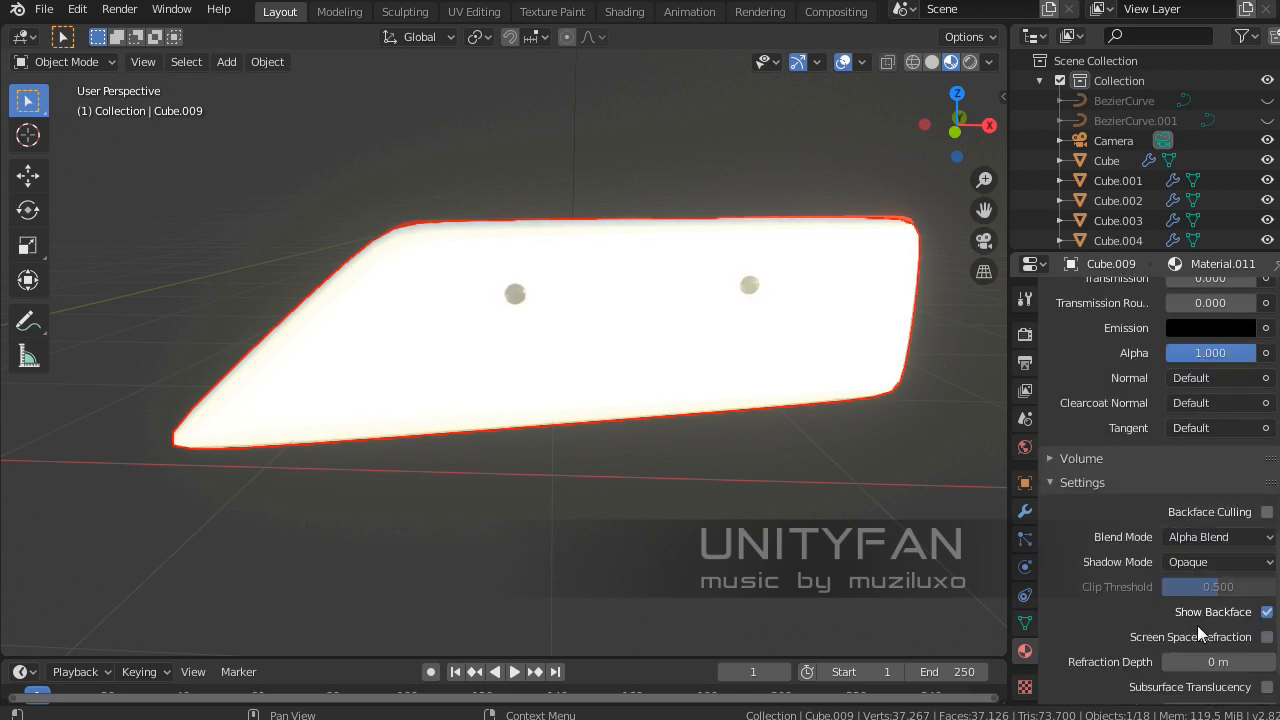
click(1216, 562)
click(1199, 580)
Set the second headlight cover material's alpha to 0.5.
scroll(1124, 568, up, 4)
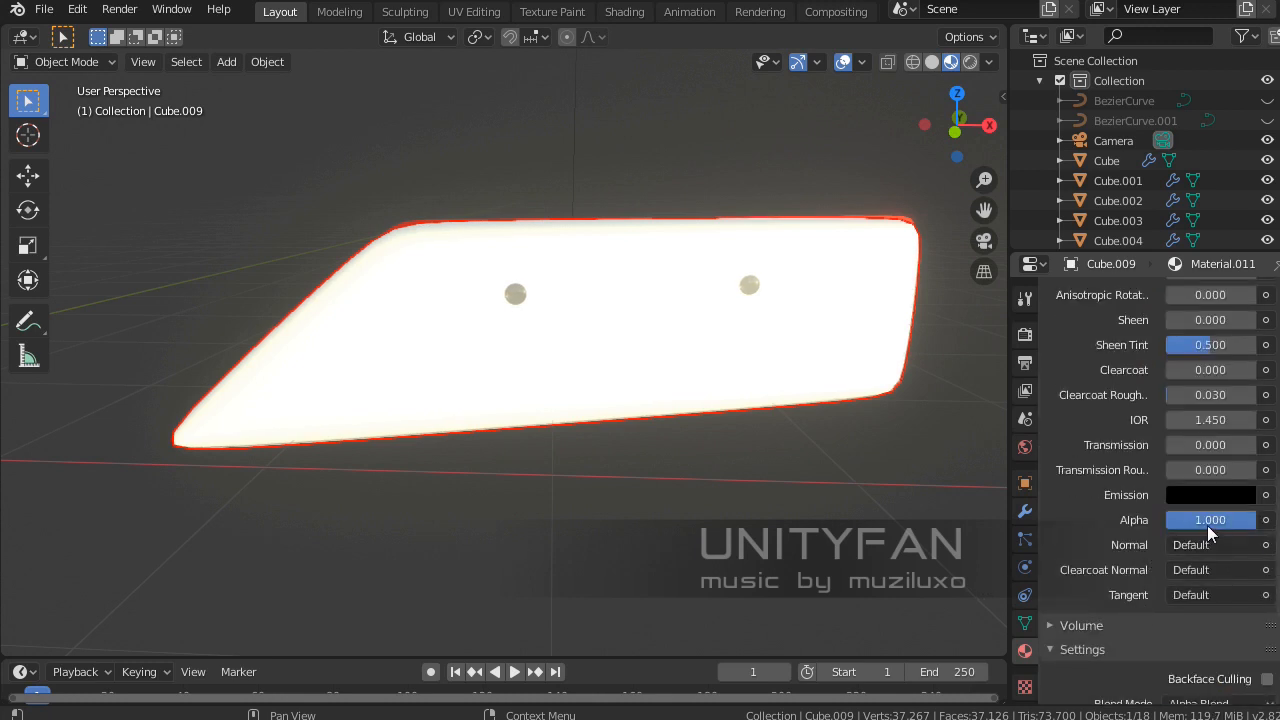
click(1209, 520)
text(0.5)
key(Return)
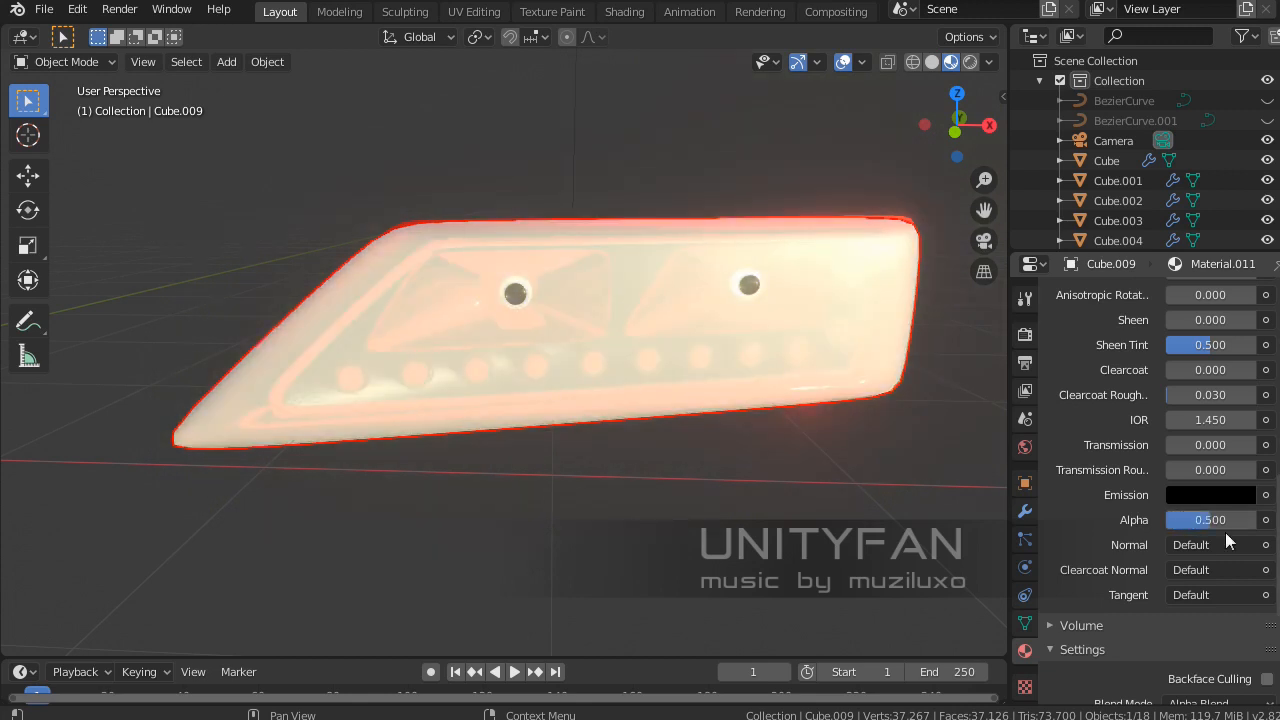
middle_drag(517, 362, 569, 338)
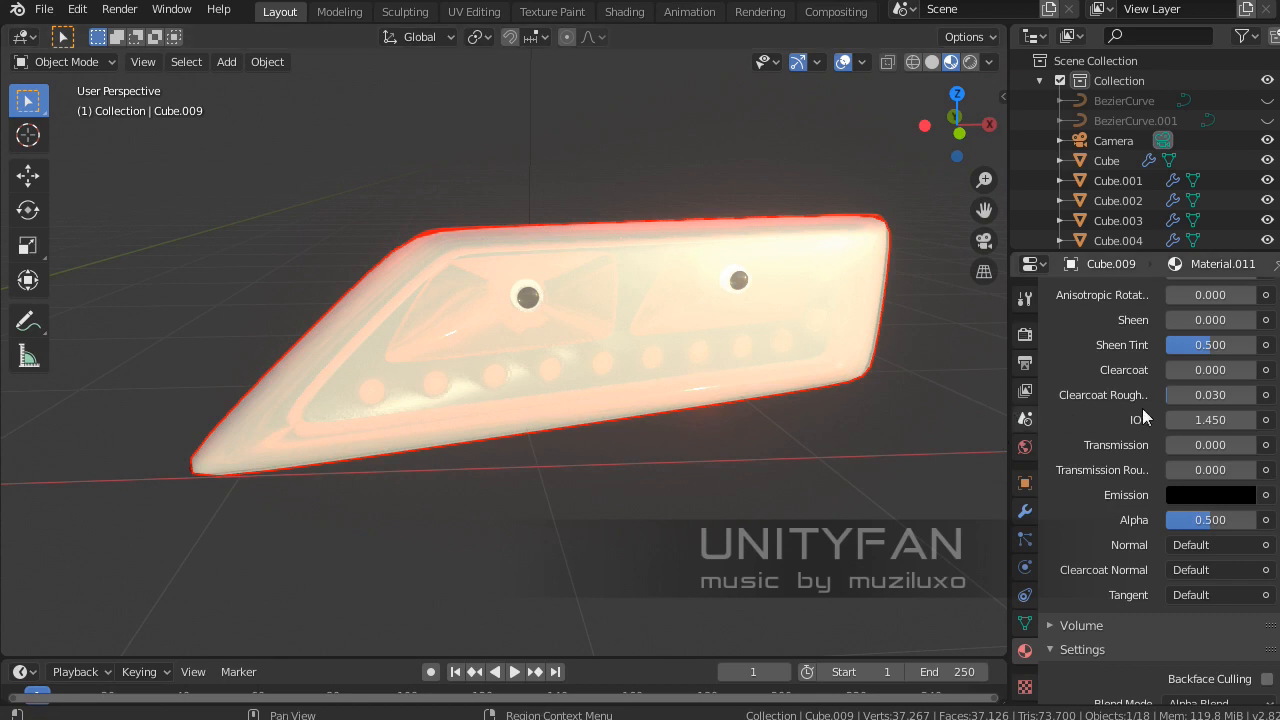
Set the cover material's roughness to 0 and its specular to 2.
scroll(1155, 410, up, 6)
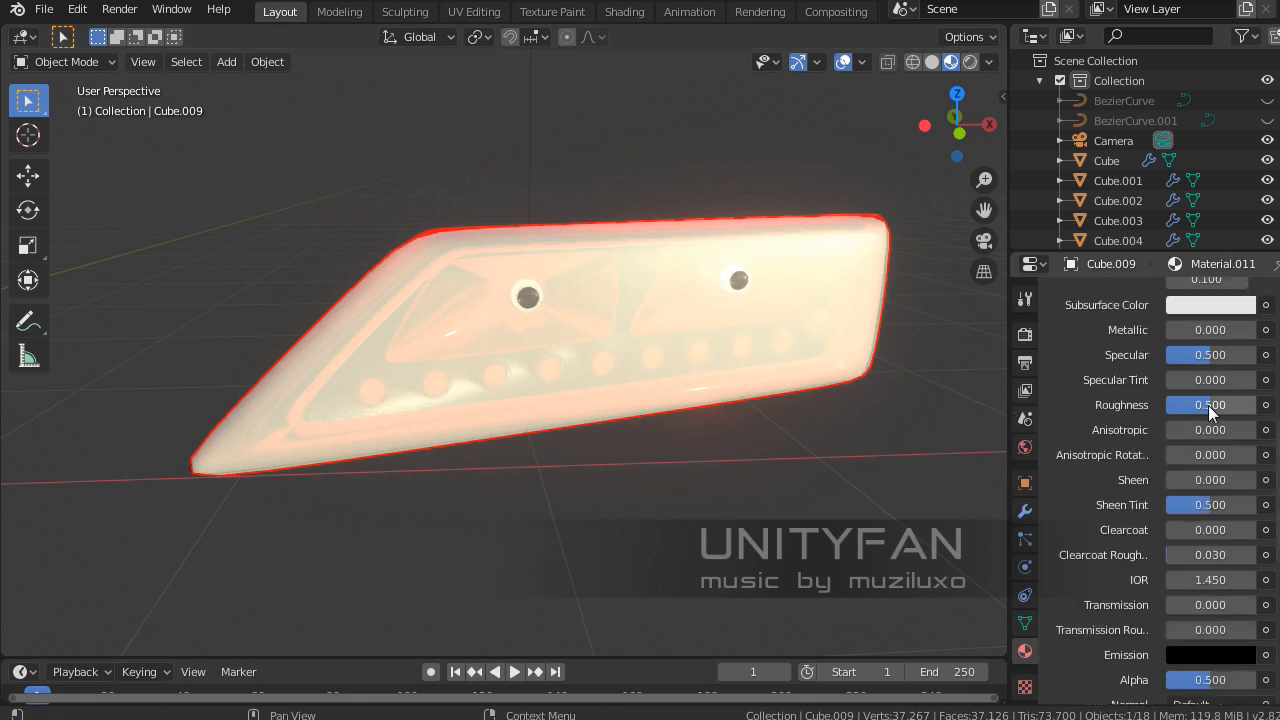
drag(1208, 405, 1160, 405)
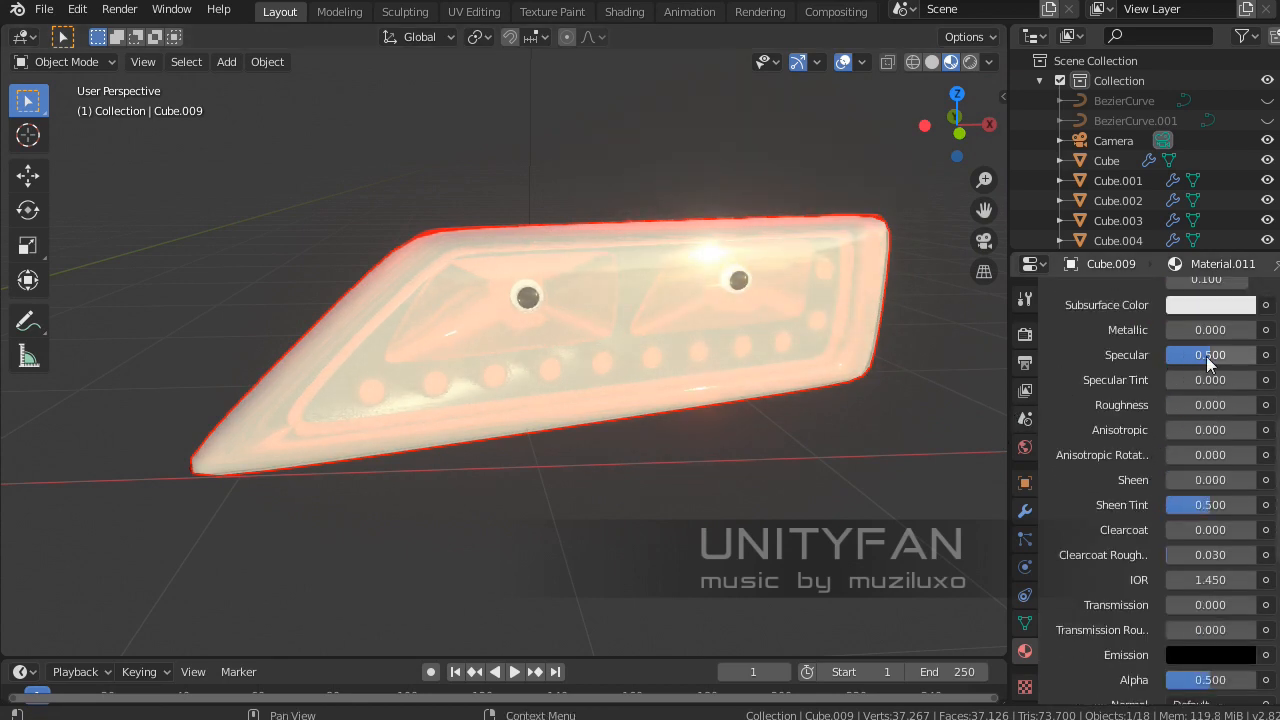
key(Return)
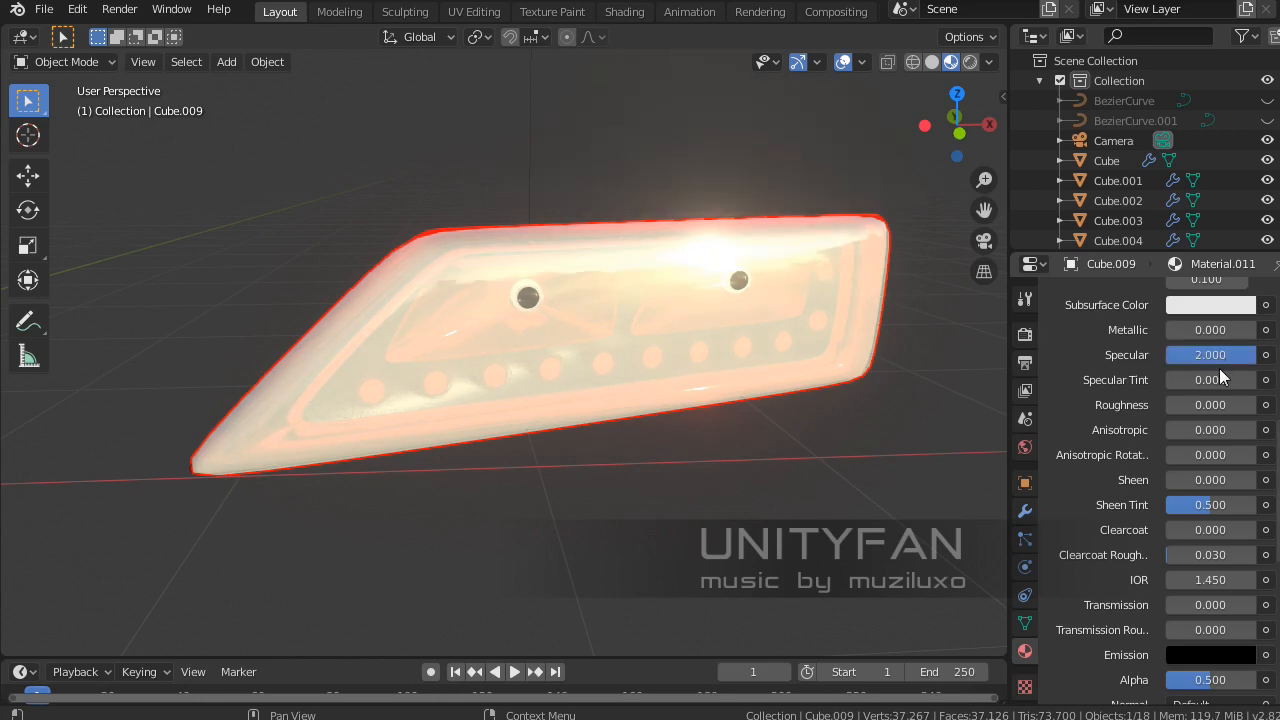
middle_drag(785, 432, 645, 396)
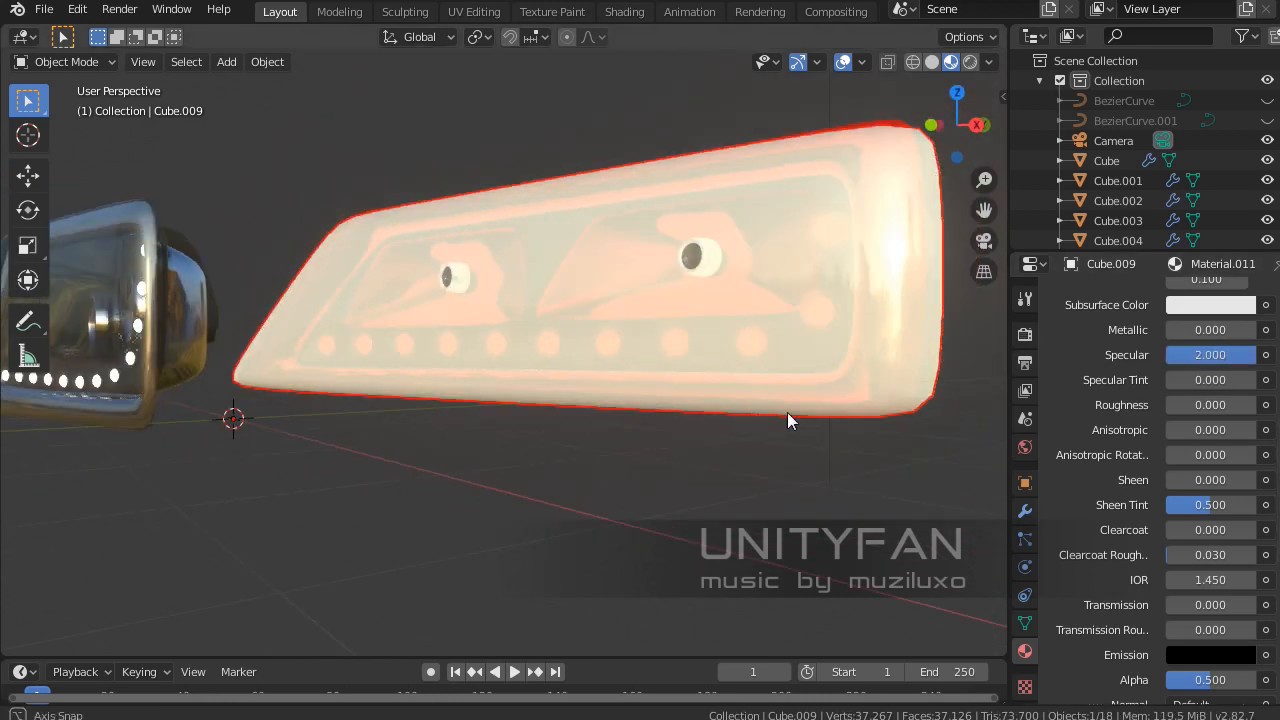
middle_drag(788, 413, 725, 418)
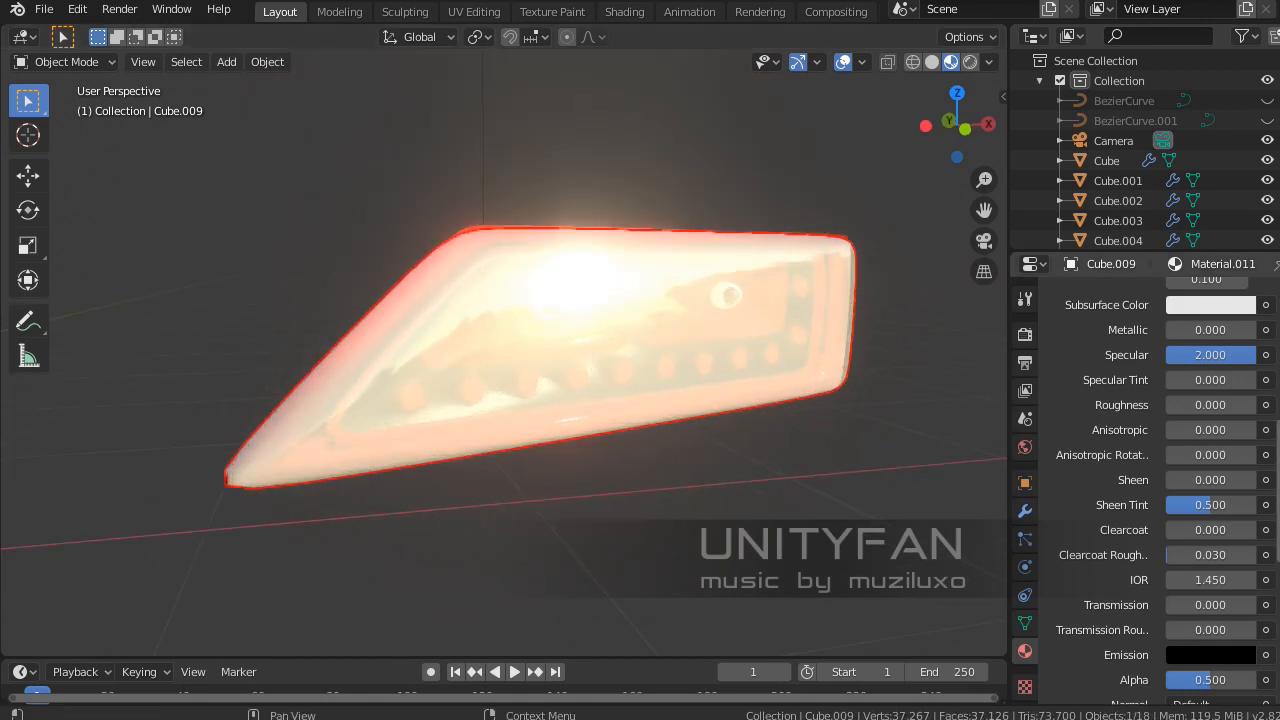
Darken the base color of the second headlight's cover material to black by setting its value to 0.
scroll(1212, 345, up, 6)
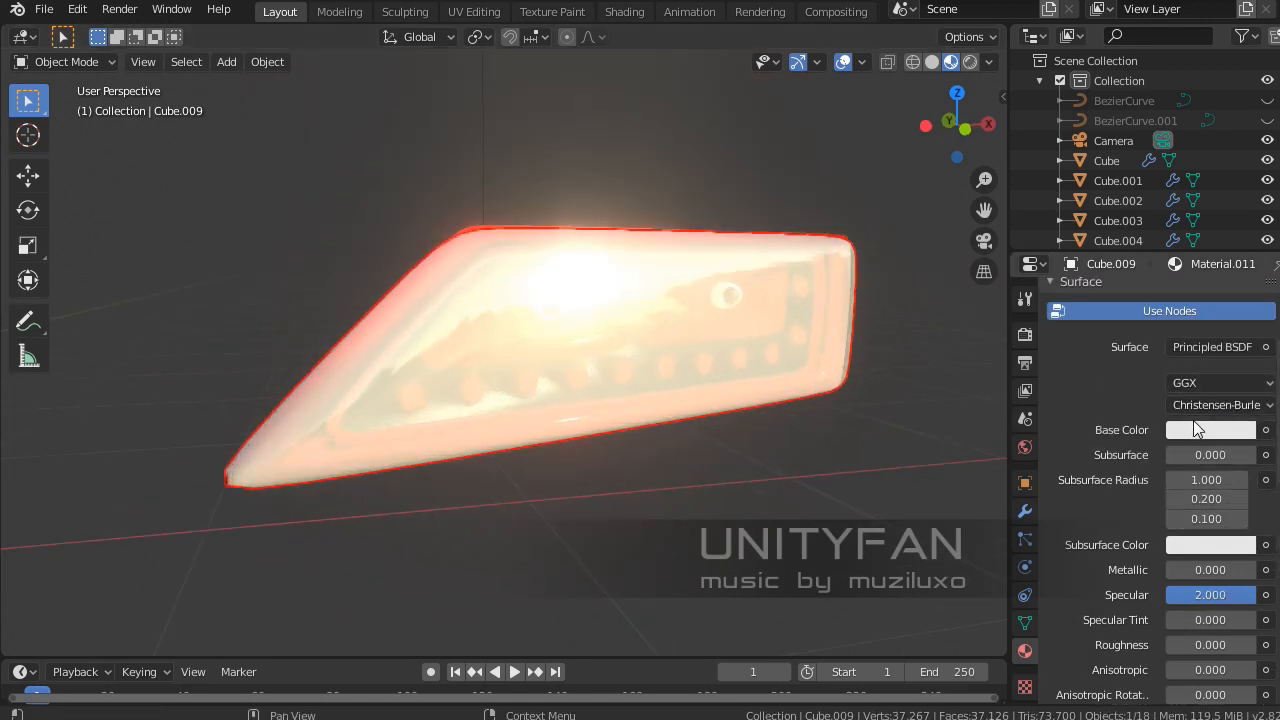
middle_drag(838, 406, 858, 406)
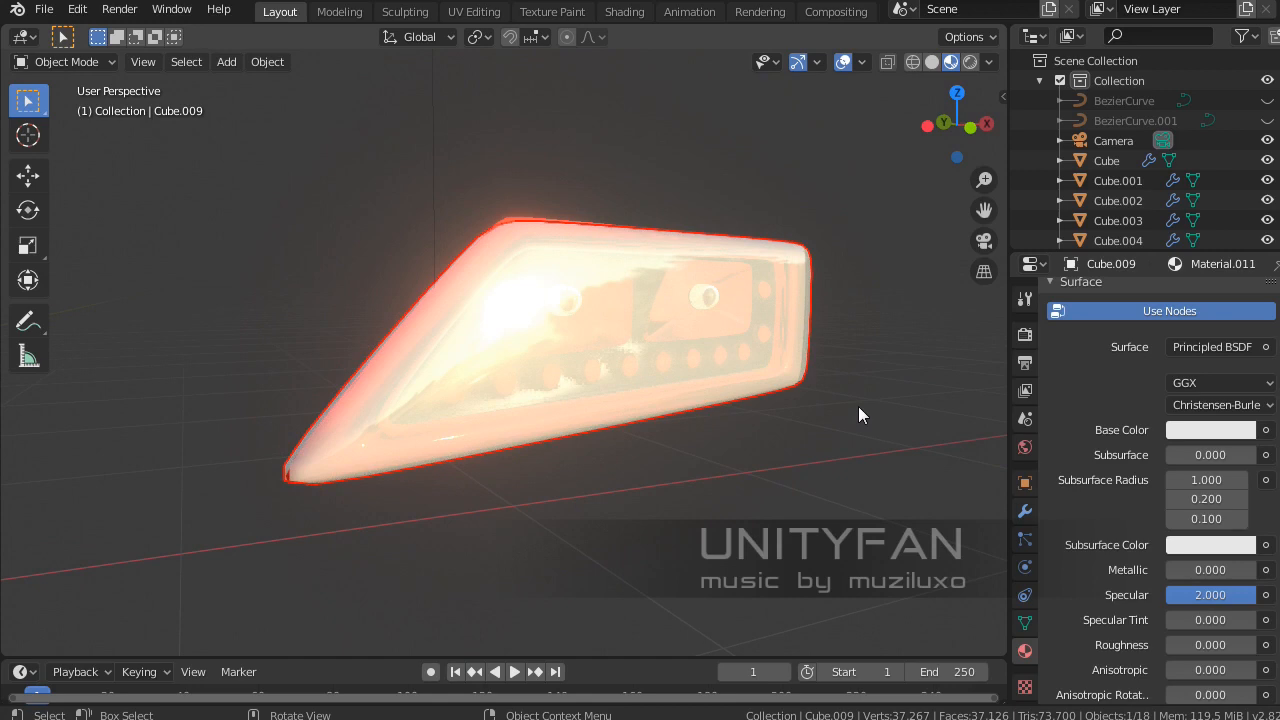
click(1195, 432)
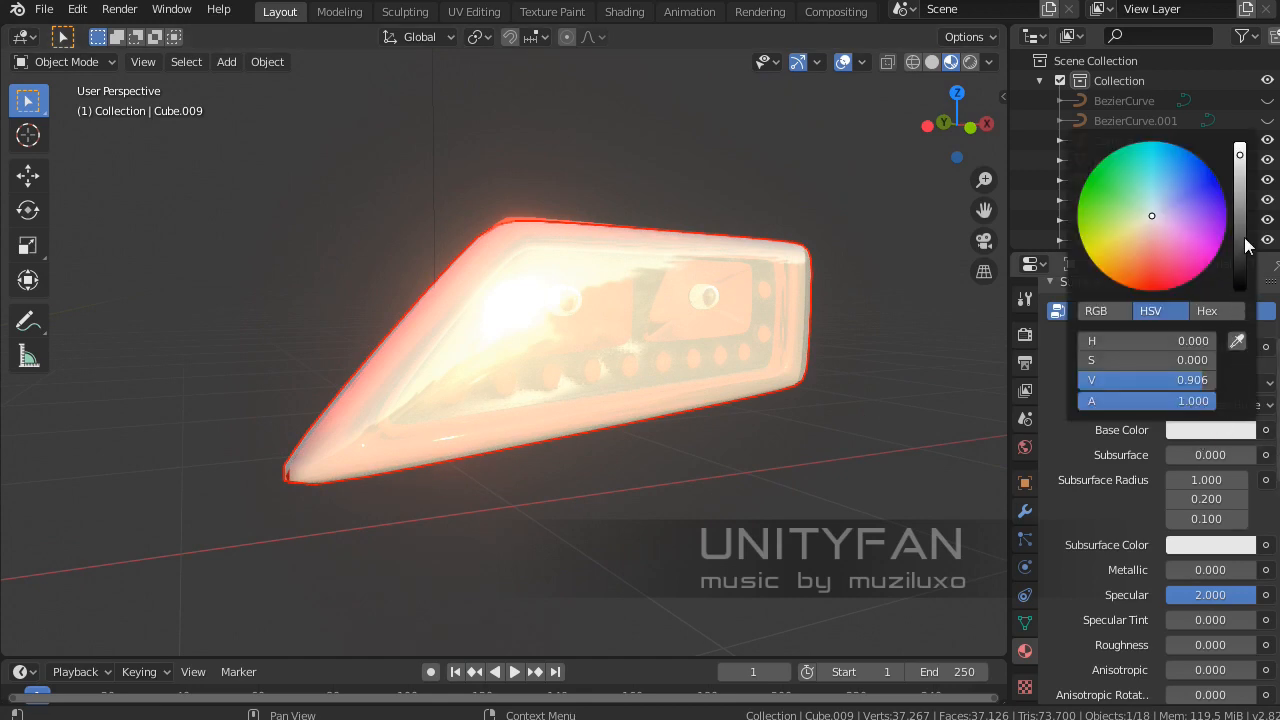
drag(1243, 238, 1240, 287)
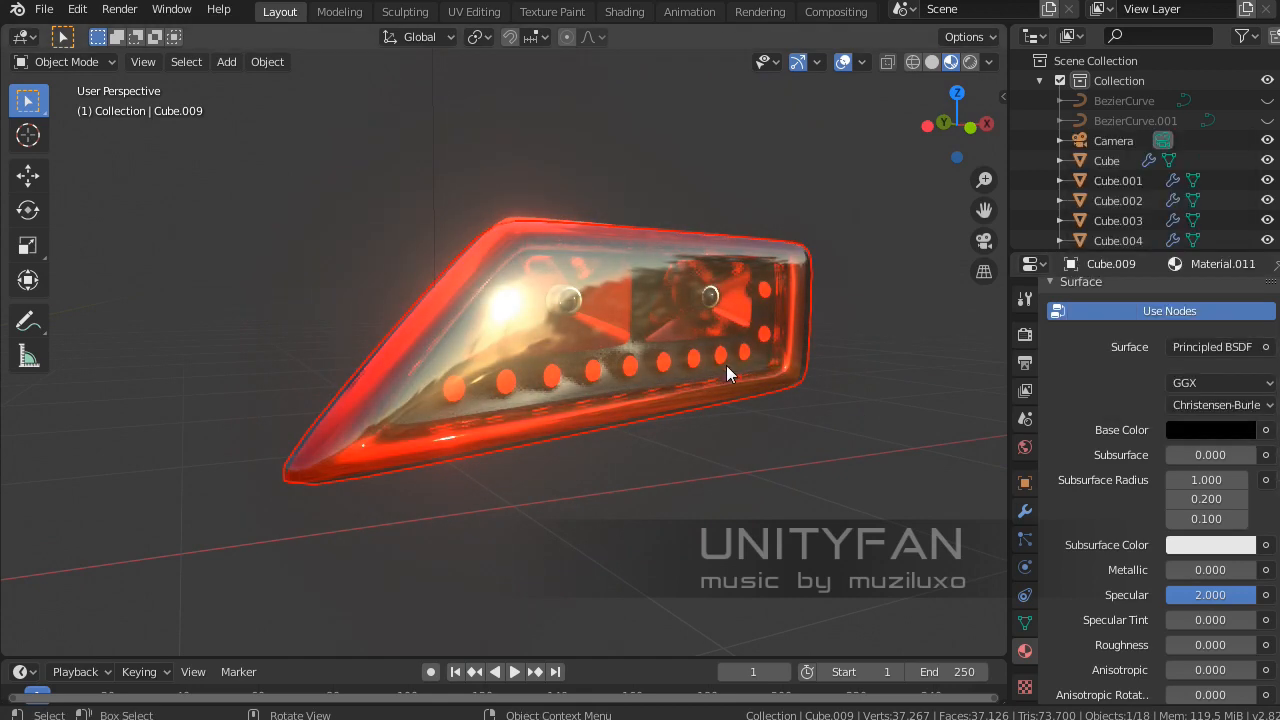
middle_drag(726, 365, 613, 406)
mouse_move(760, 424)
middle_down()
mouse_move(731, 427)
mouse_move(742, 434)
middle_up()
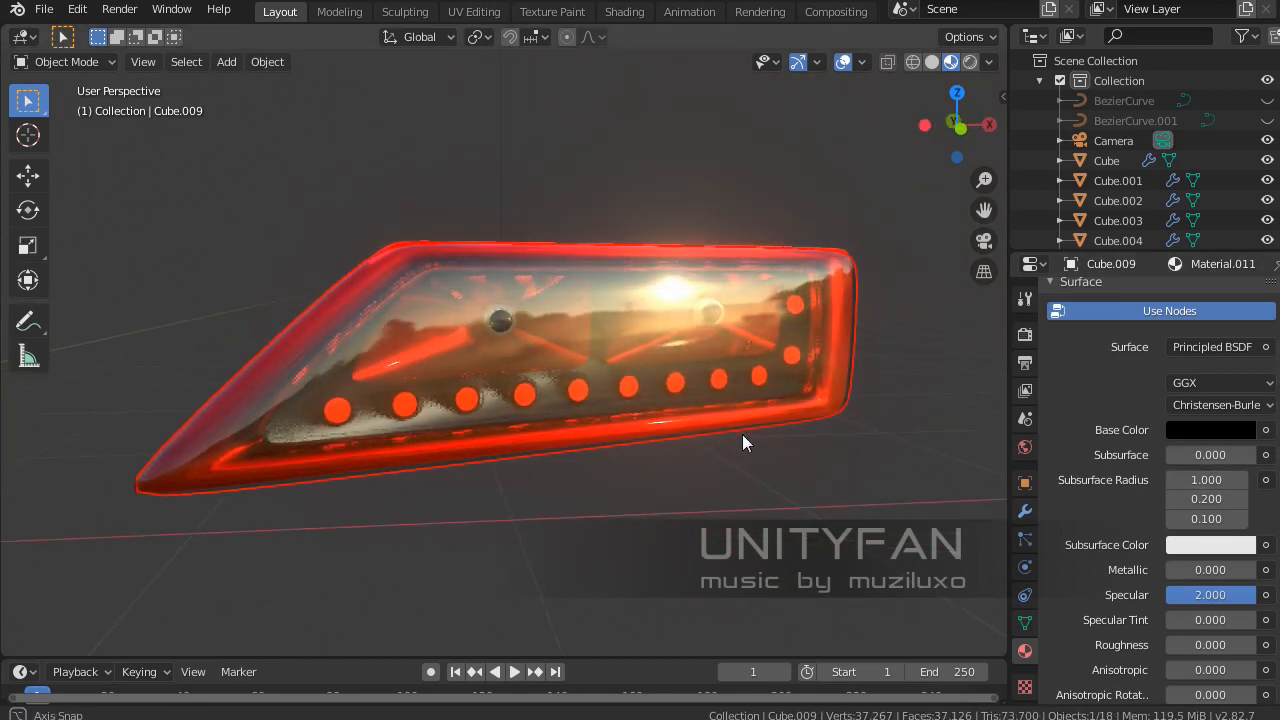
Change the cover material's base color to a fully saturated bright red with saturation 1 and value 1.
click(1191, 435)
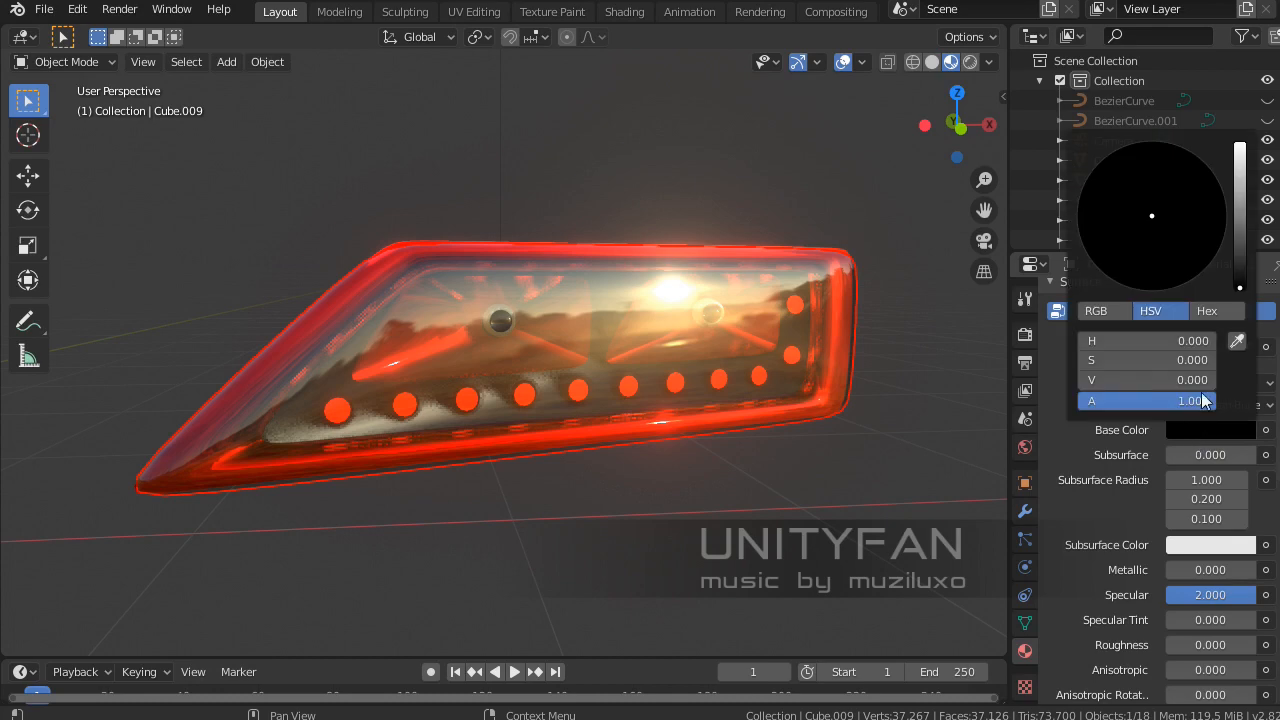
mouse_move(1240, 213)
mouse_down()
mouse_move(1240, 170)
mouse_move(1242, 213)
mouse_up()
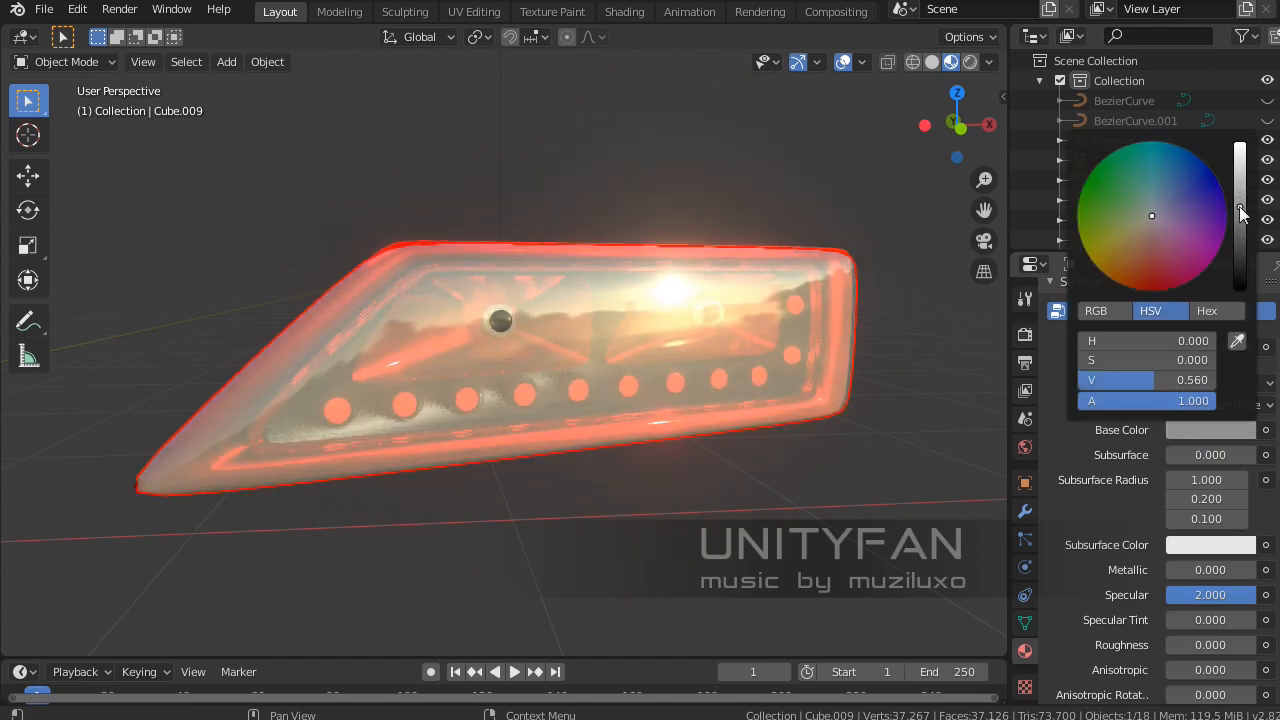
drag(1148, 260, 1143, 287)
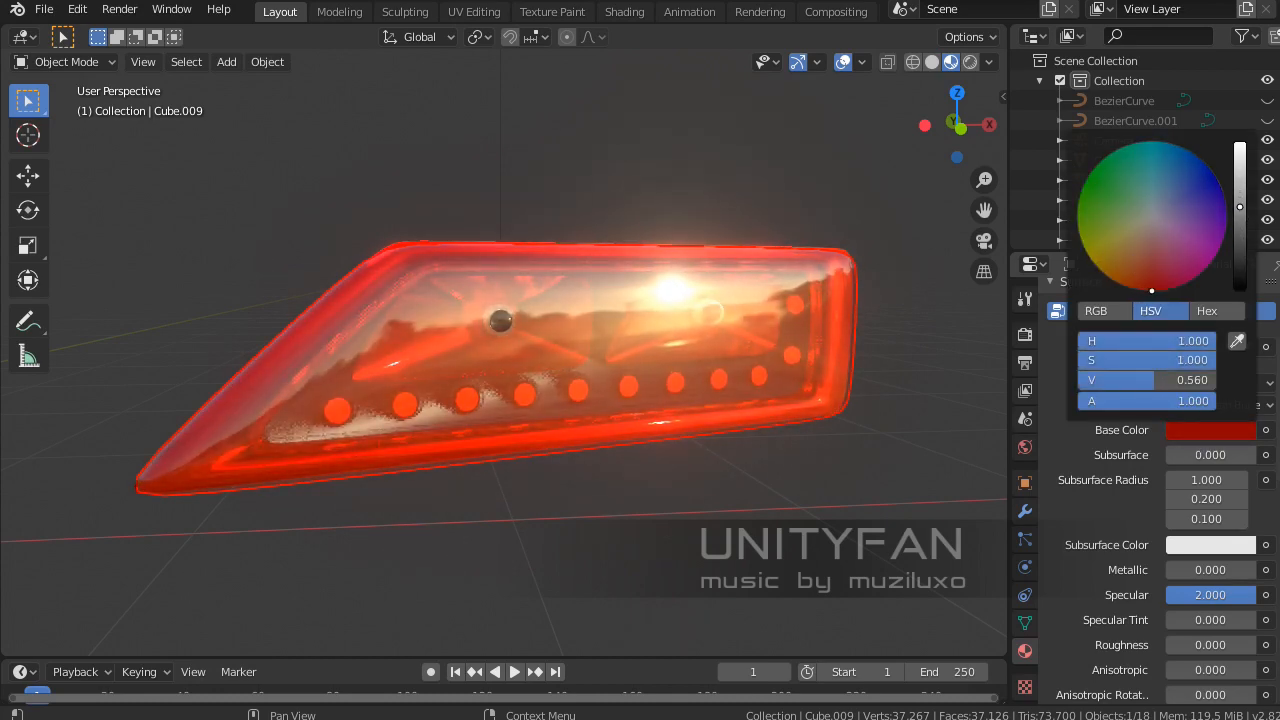
drag(1238, 202, 1240, 146)
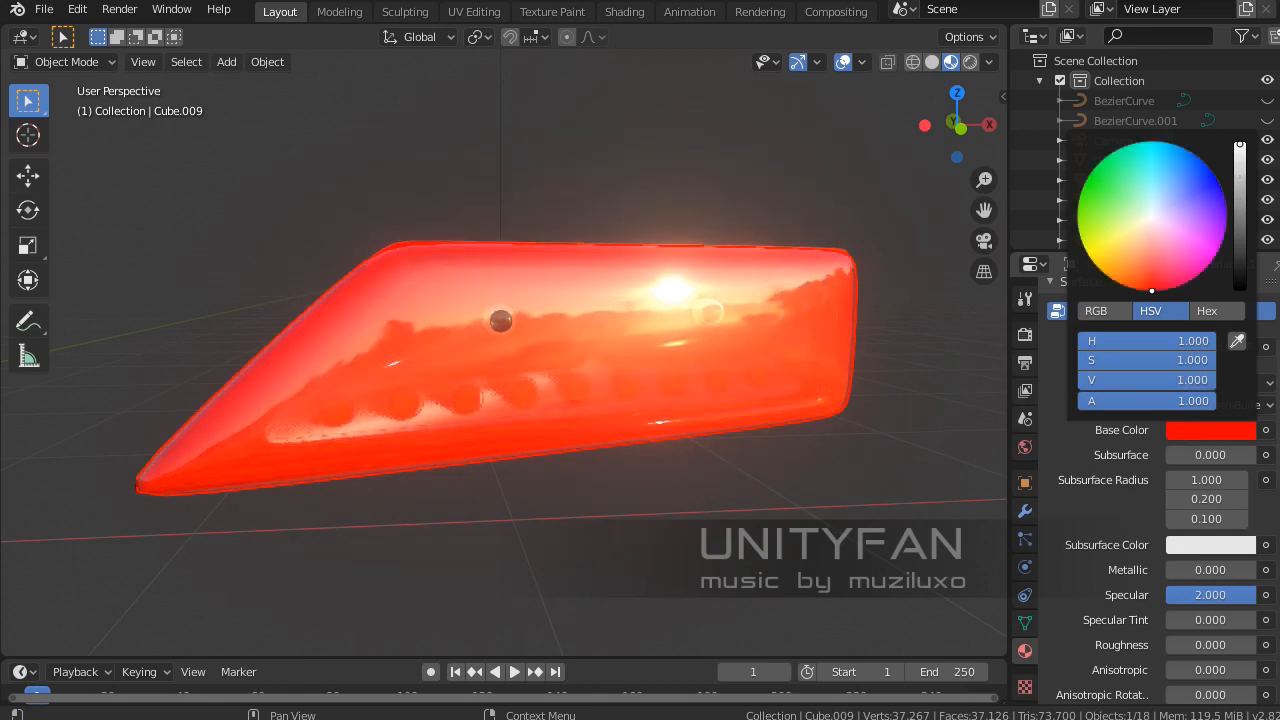
Darken the cover material's red base color to a value of 0.507.
middle_drag(692, 370, 621, 424)
scroll(474, 467, down, 4)
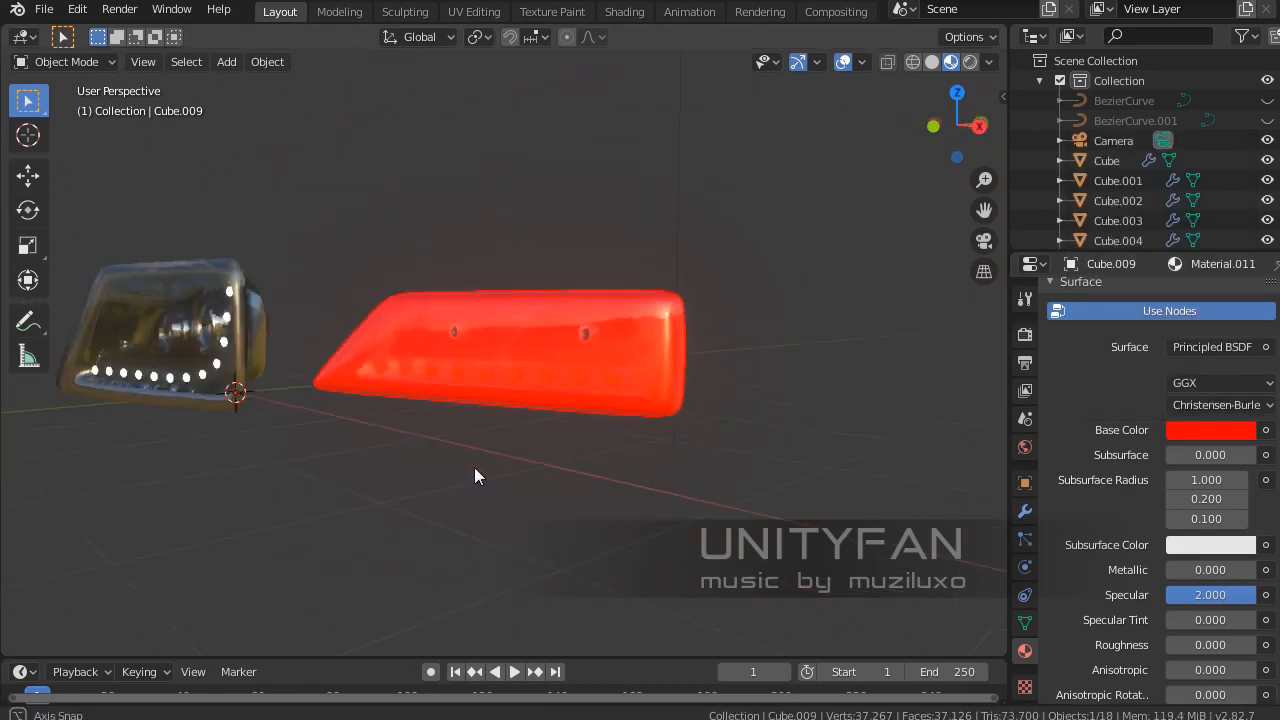
middle_drag(474, 467, 521, 462)
drag(521, 462, 541, 450)
scroll(562, 412, up, 3)
middle_drag(590, 420, 678, 424)
click(1212, 429)
click(1240, 214)
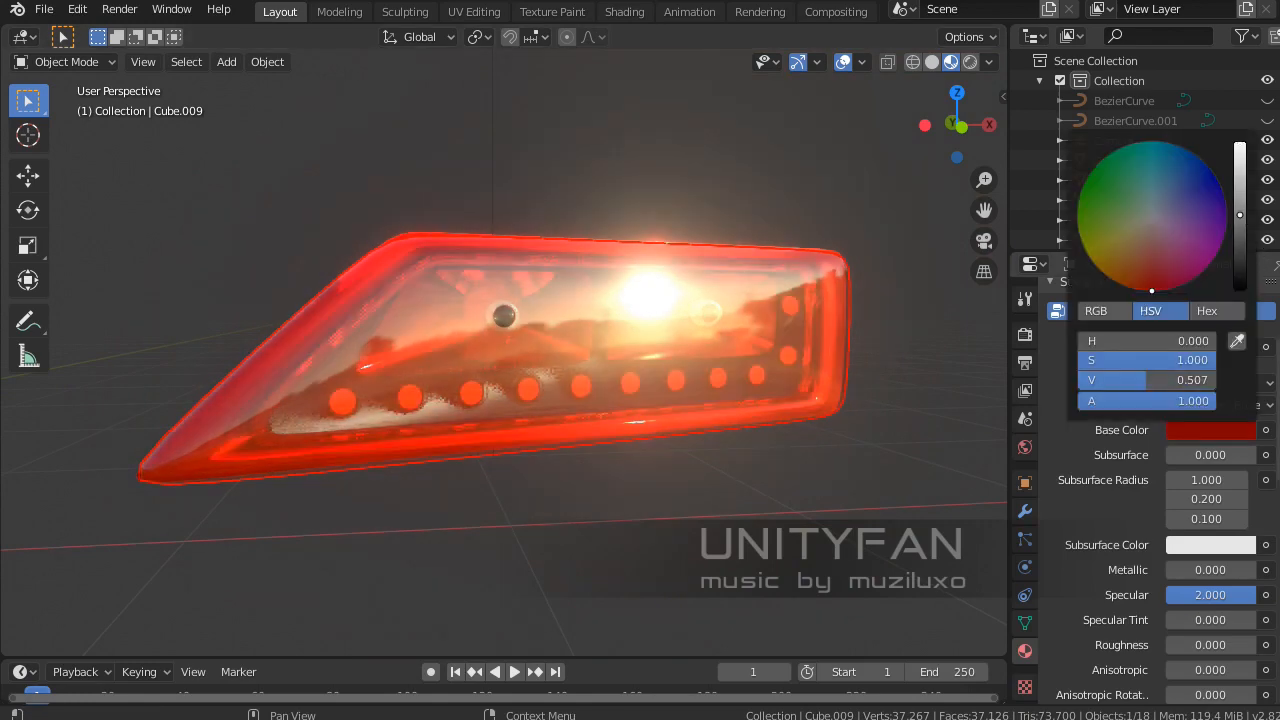
scroll(655, 473, down, 1)
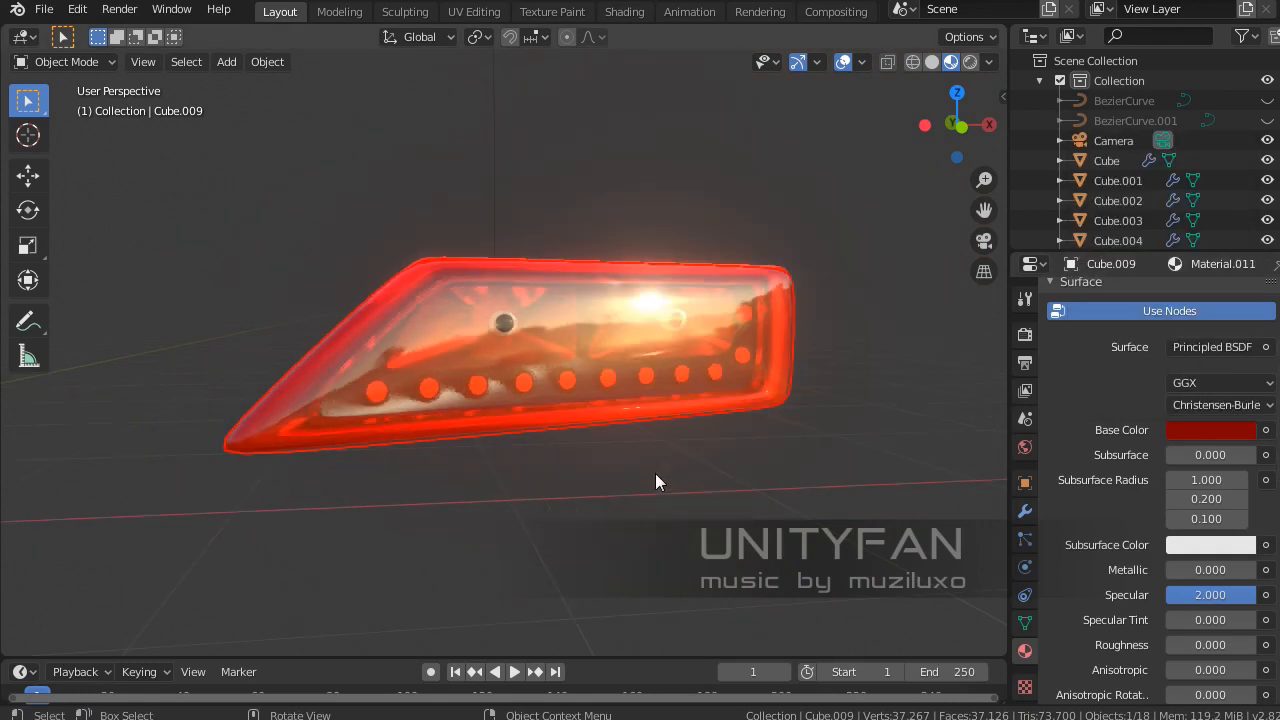
middle_drag(577, 475, 502, 478)
middle_drag(890, 413, 797, 457)
click(1254, 430)
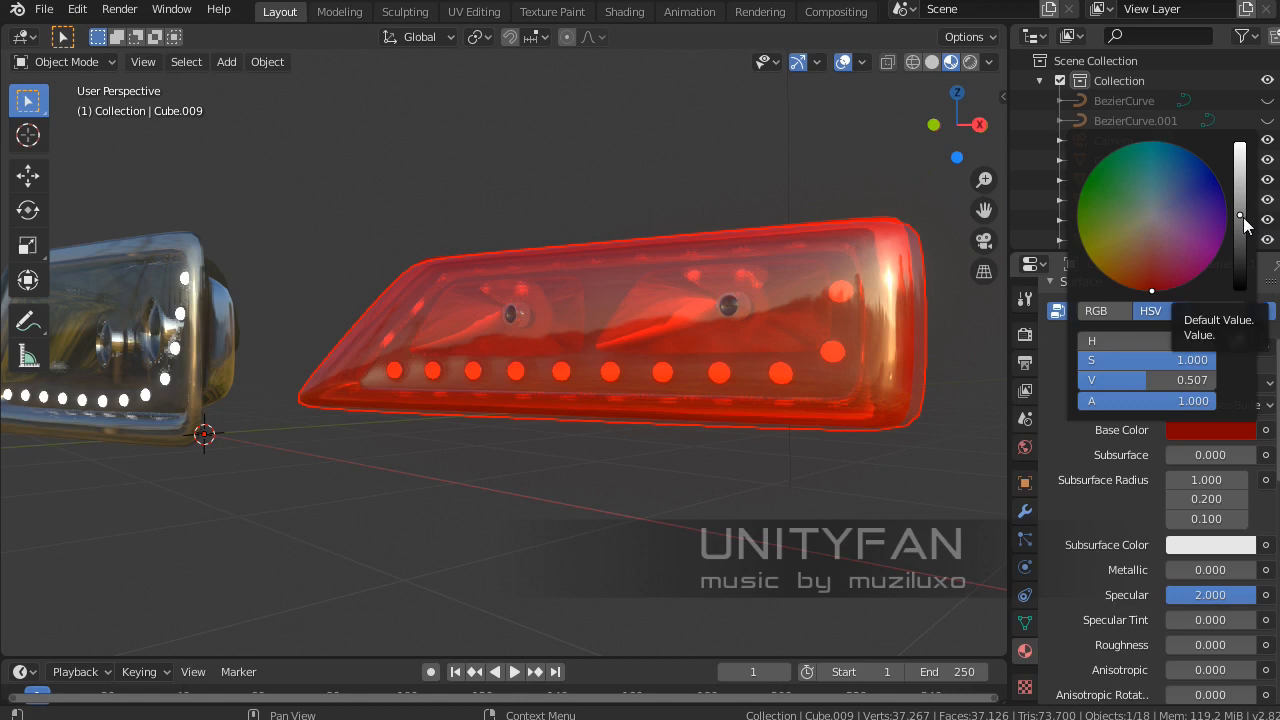
mouse_move(1240, 218)
mouse_down()
mouse_move(1240, 283)
mouse_move(1240, 216)
mouse_up()
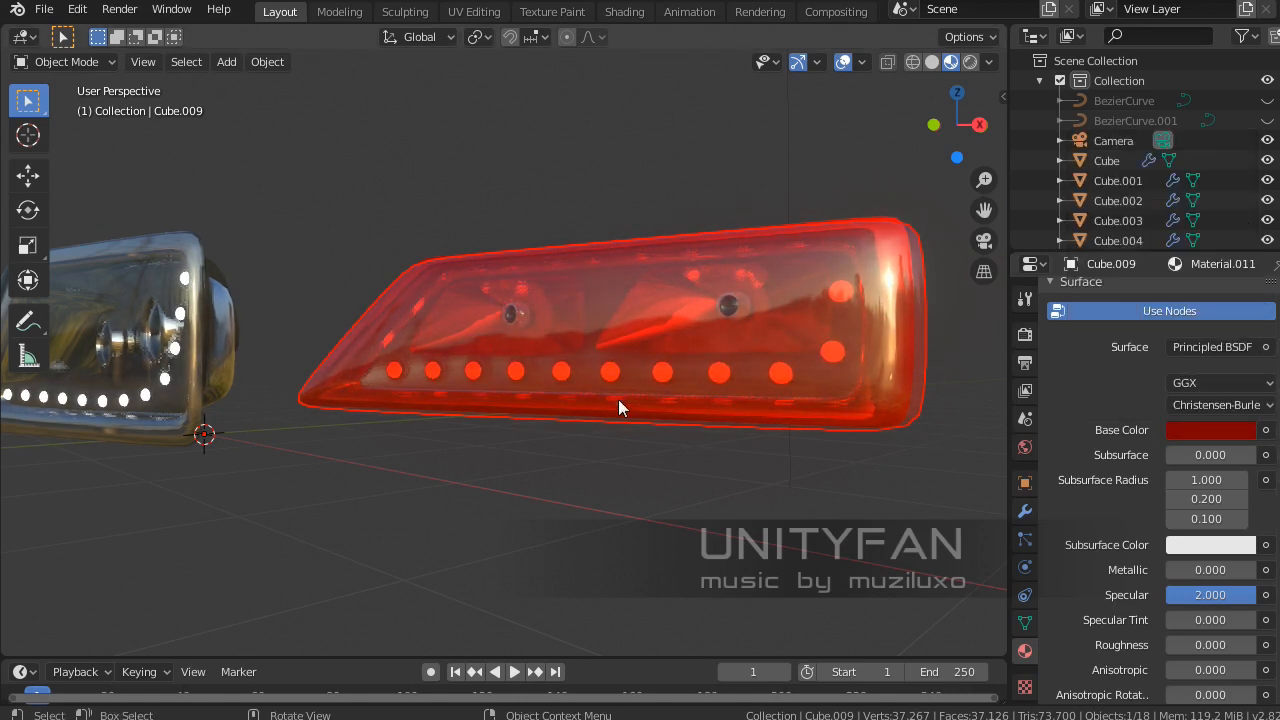
Deselect the cover and turn off the viewport overlays to inspect both headlights without grid or outlines.
middle_drag(618, 399, 751, 380)
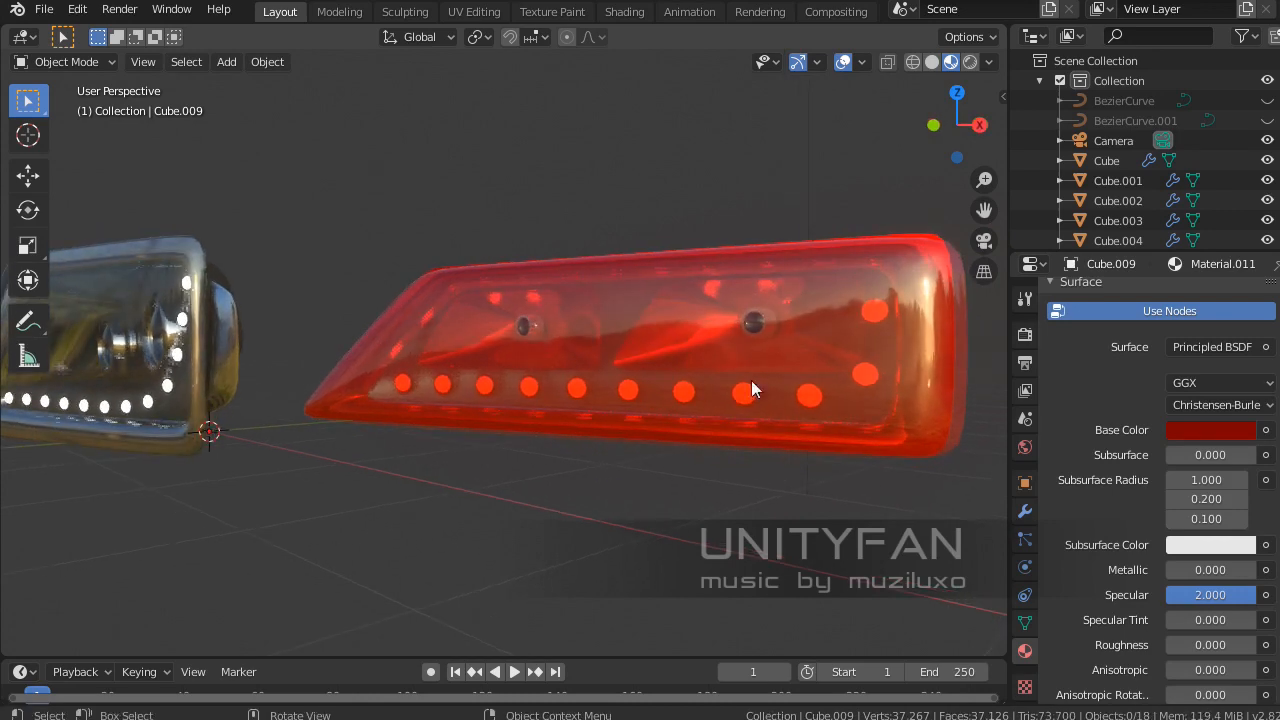
click(843, 62)
middle_drag(524, 395, 830, 450)
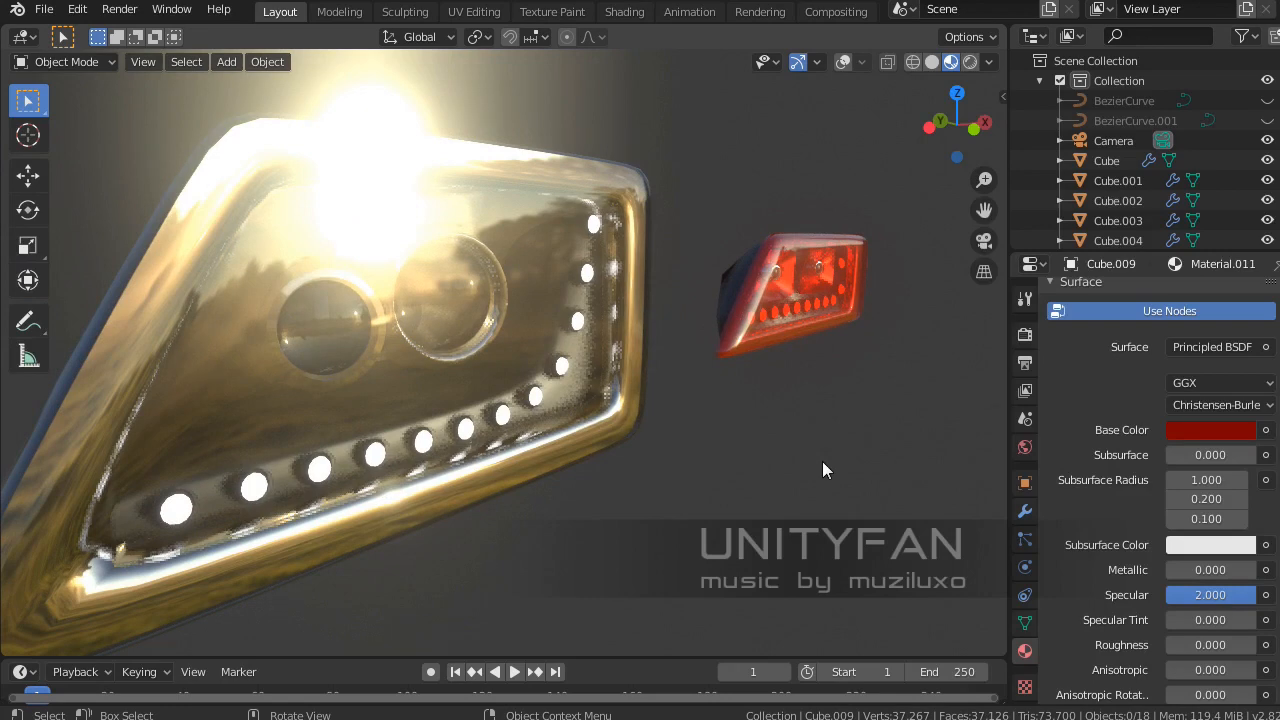